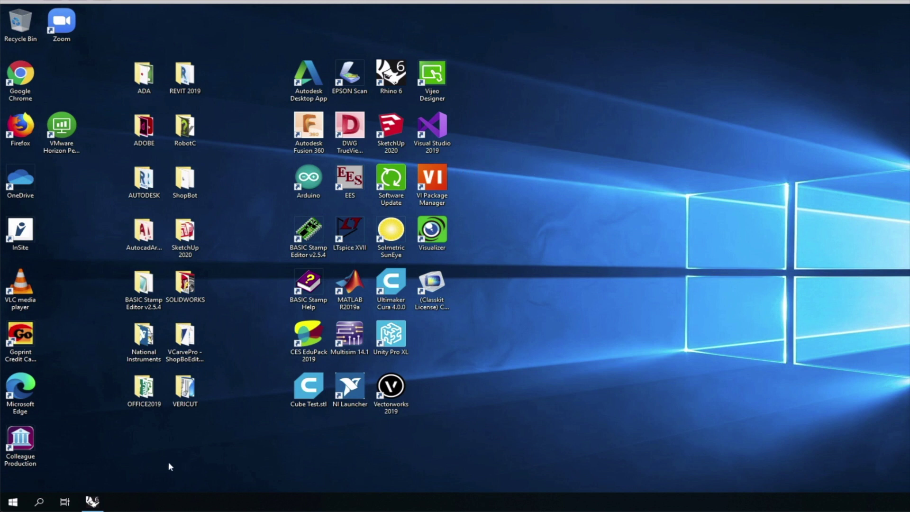
# Step: Bring Rhino forward, minimize it to the desktop with Win+D, and open the Start menu
pyautogui.click(83, 505)
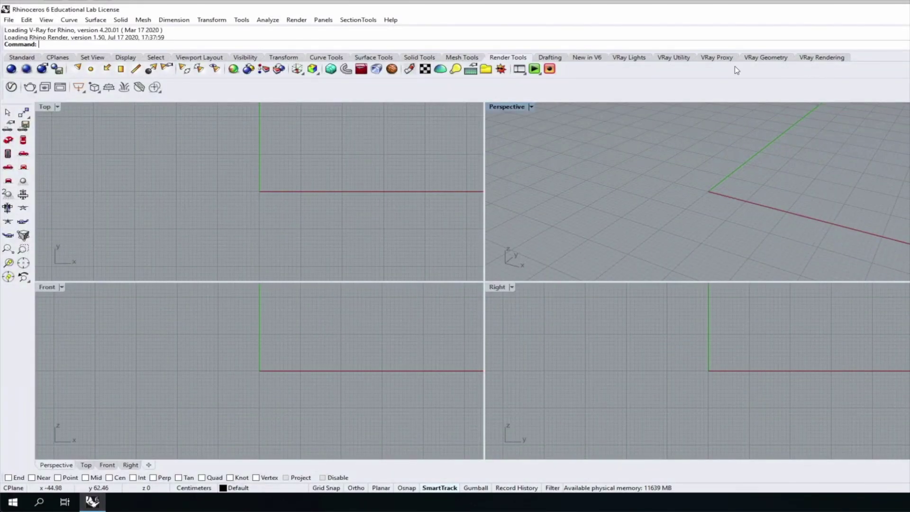
pyautogui.press('super+d')
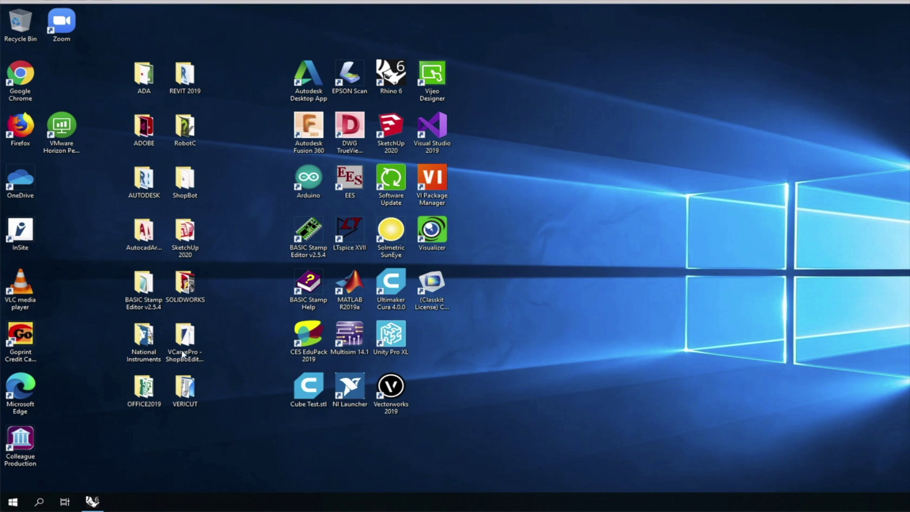
pyautogui.click(13, 502)
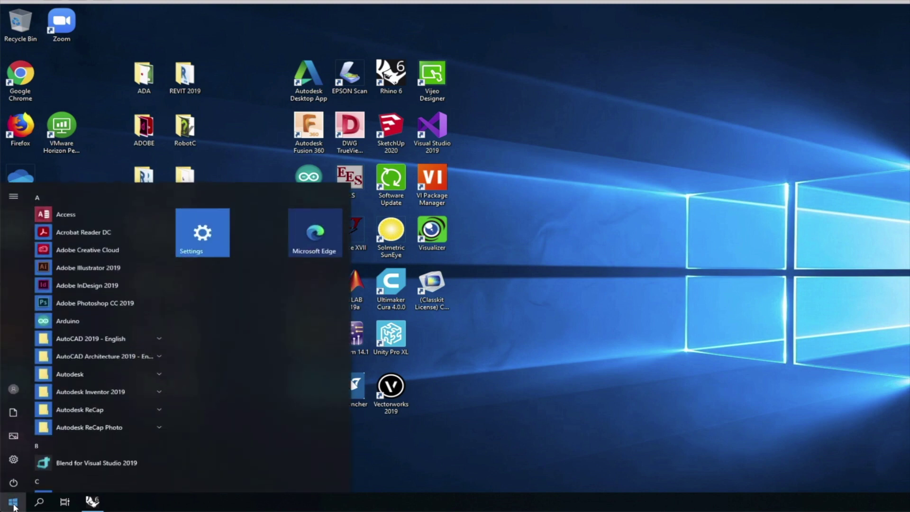
# Step: Open Documents in File Explorer and scroll the navigation pane to This PC and the network drives
pyautogui.click(13, 412)
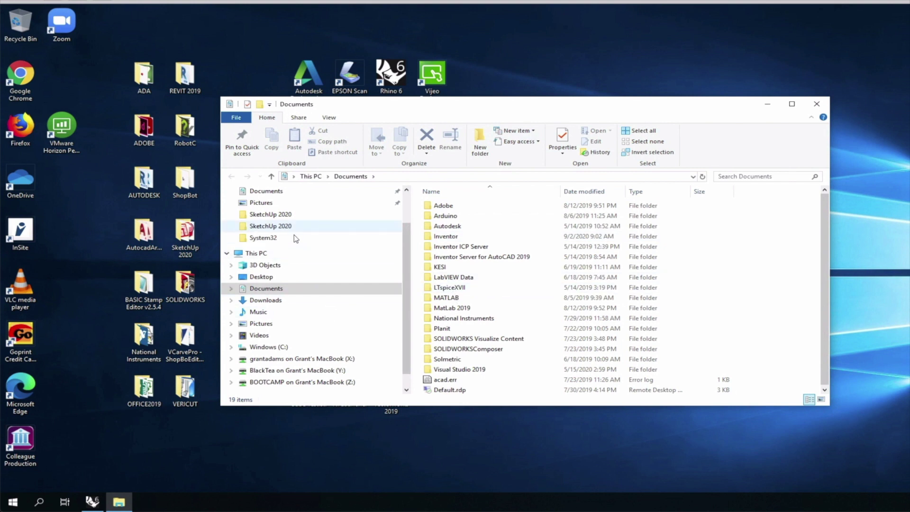
pyautogui.scroll(-1, 299, 266)
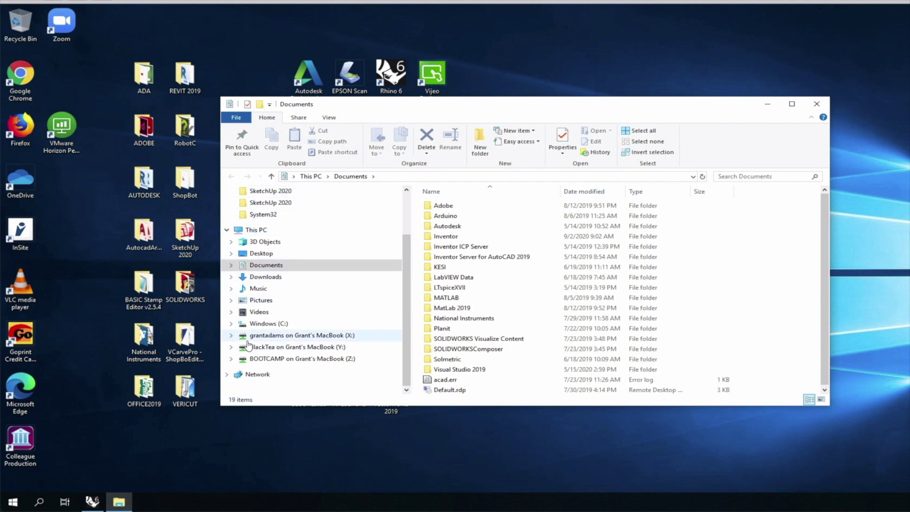
pyautogui.scroll(3, 247, 344)
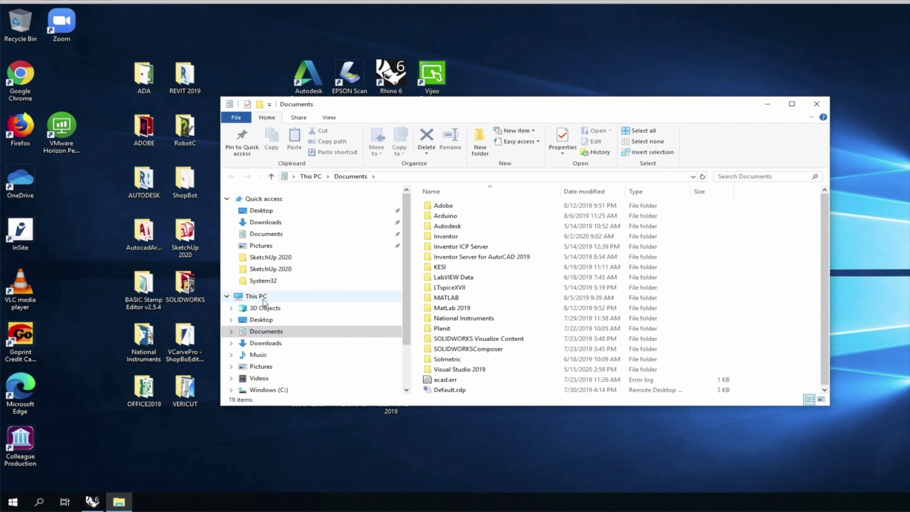
pyautogui.scroll(-3, 264, 302)
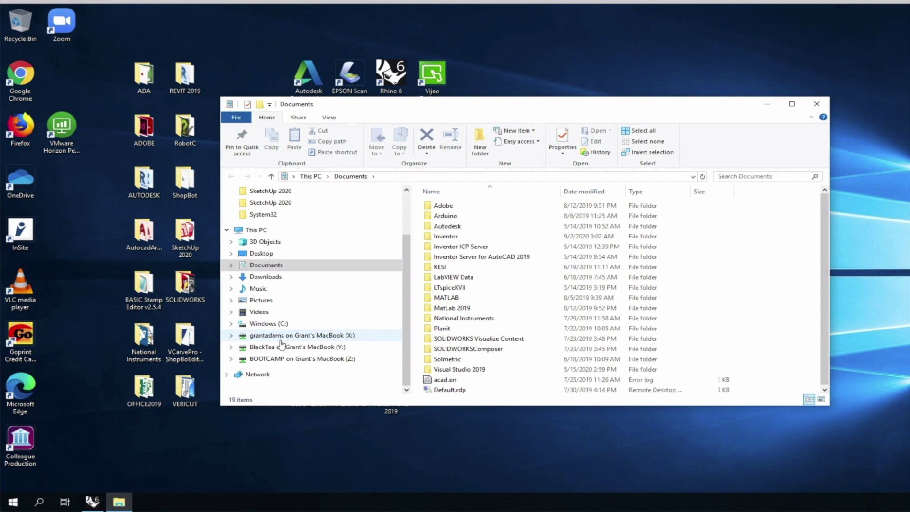
# Step: Browse to X: drive > OneDrive - Contra Costa > Live Demonstrations
pyautogui.click(280, 338)
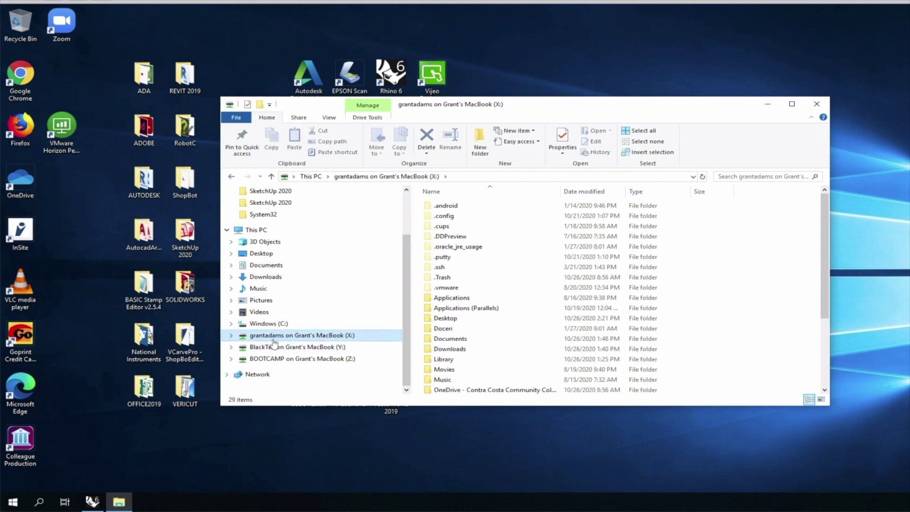
pyautogui.click(416, 390)
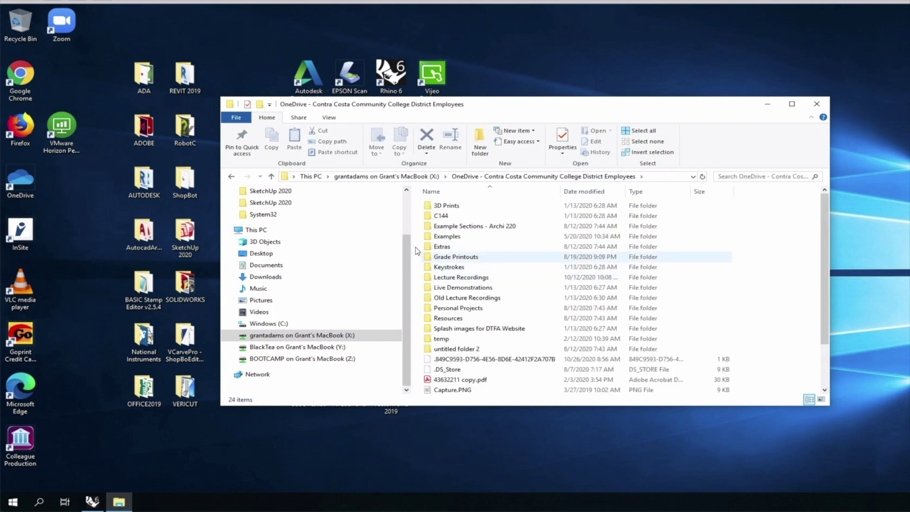
pyautogui.click(407, 295)
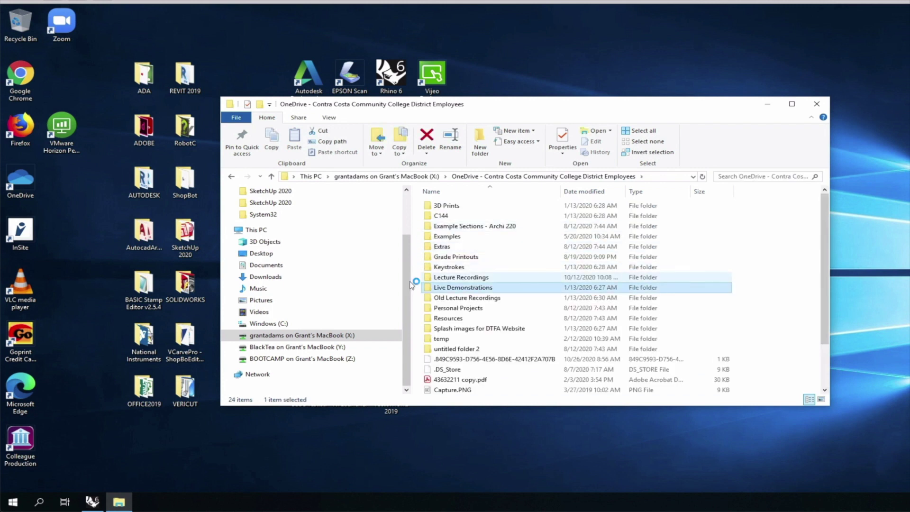
pyautogui.press('Return')
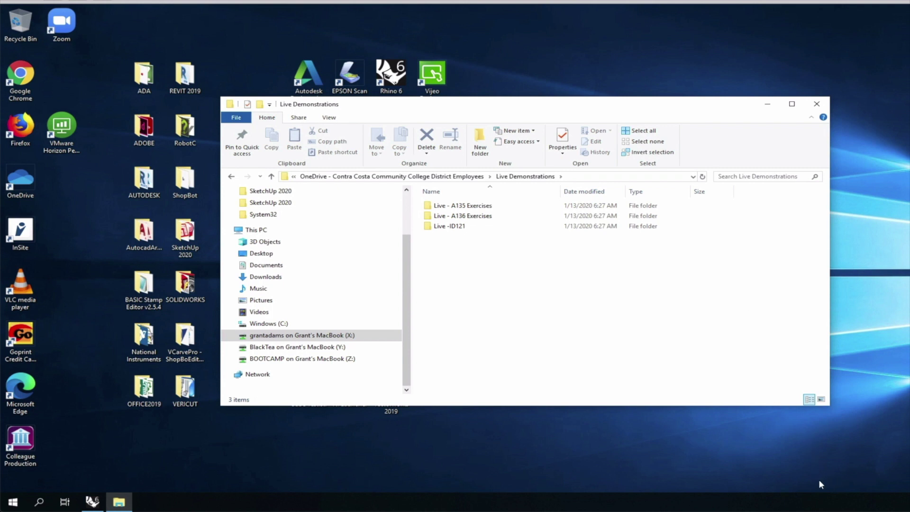
pyautogui.click(829, 504)
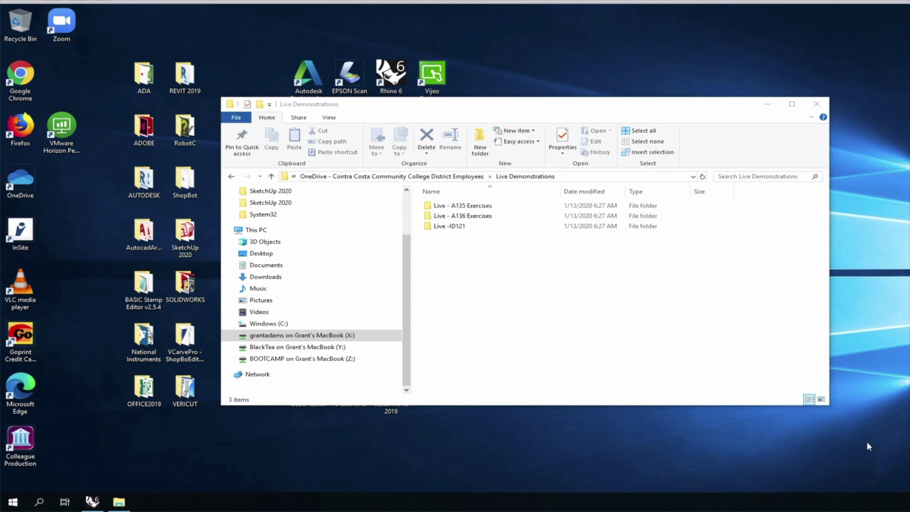
# Step: Search Windows for 'onedrive', launch the OneDrive app, and move its setup window down slightly
pyautogui.click(38, 502)
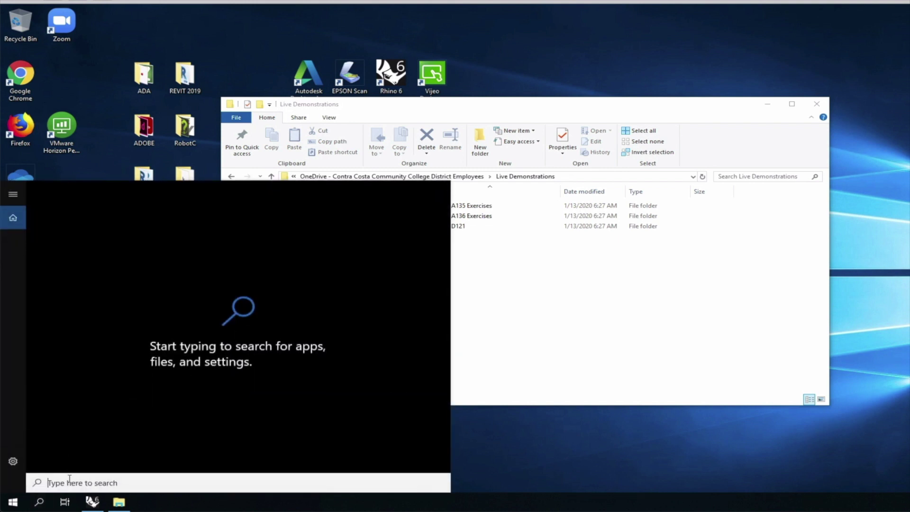
pyautogui.write('onedrive')
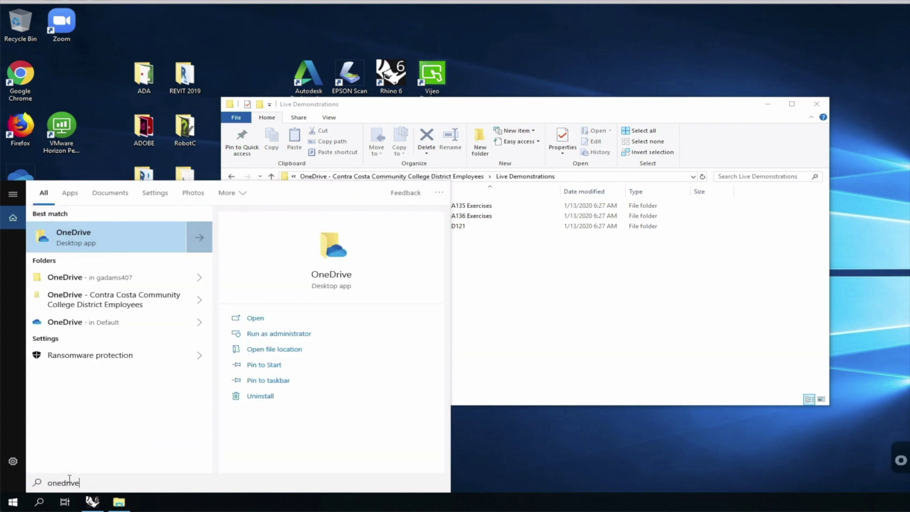
pyautogui.click(83, 244)
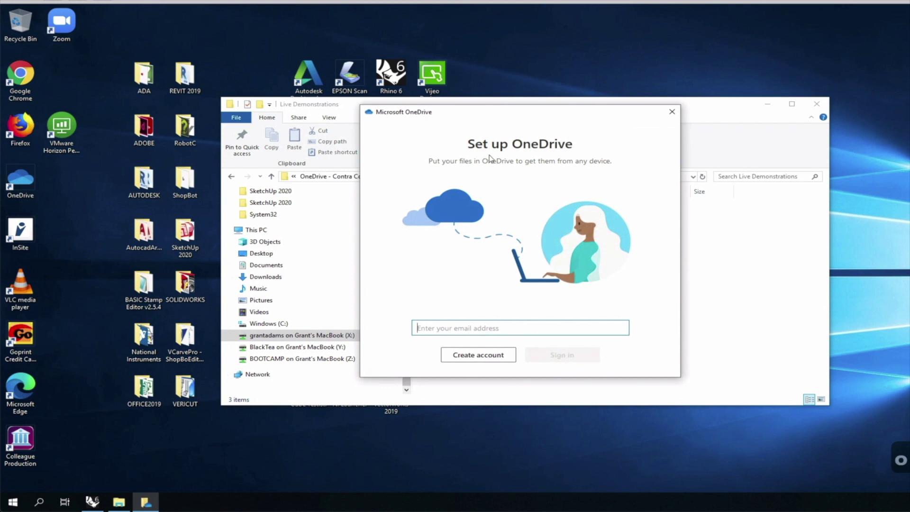
pyautogui.click(817, 506)
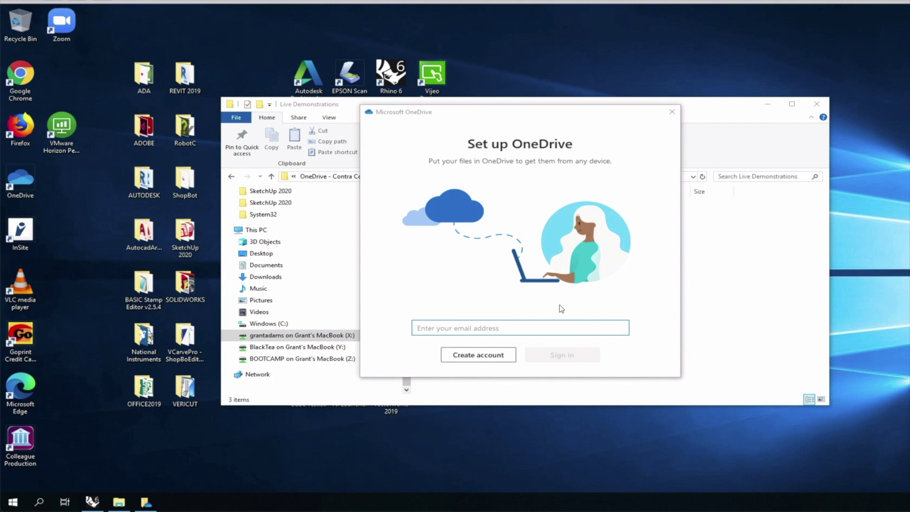
pyautogui.moveTo(433, 125); pyautogui.dragTo(446, 147)
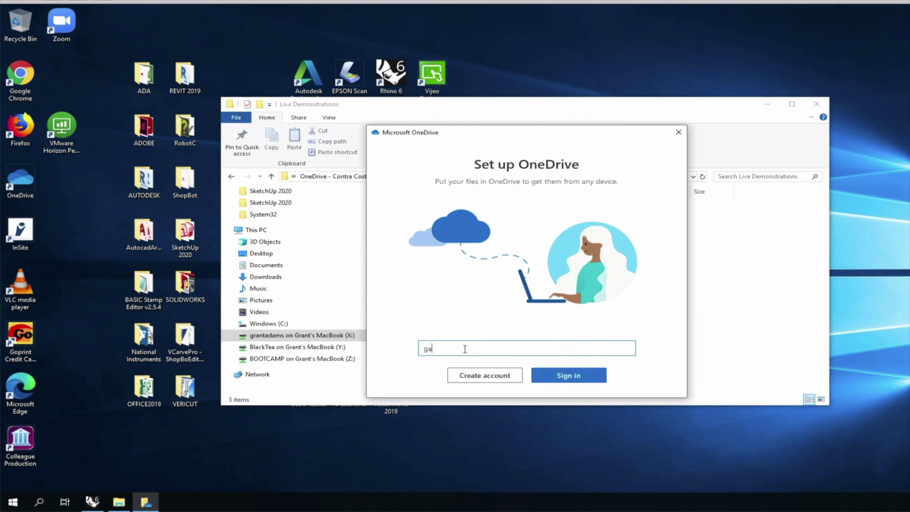
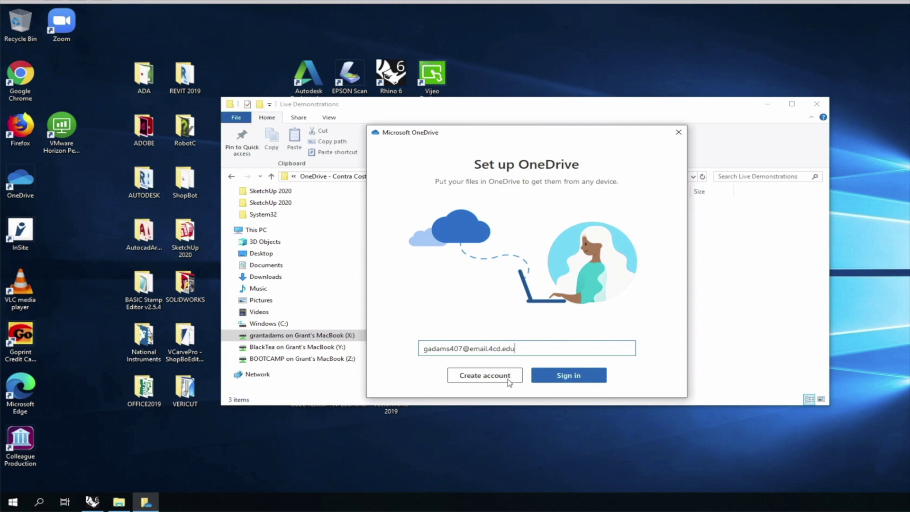
# Step: Enter the college e-mail address and choose the work account type to sign in
pyautogui.press('Return')
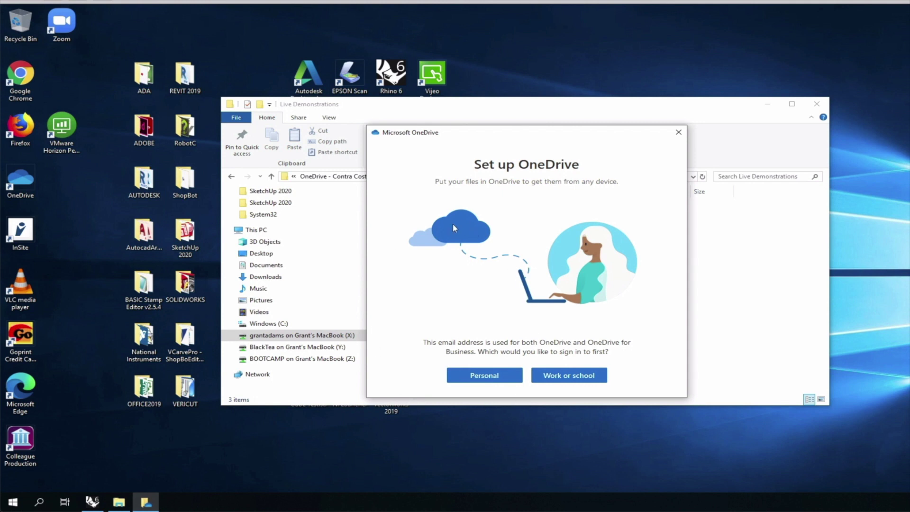
pyautogui.click(515, 381)
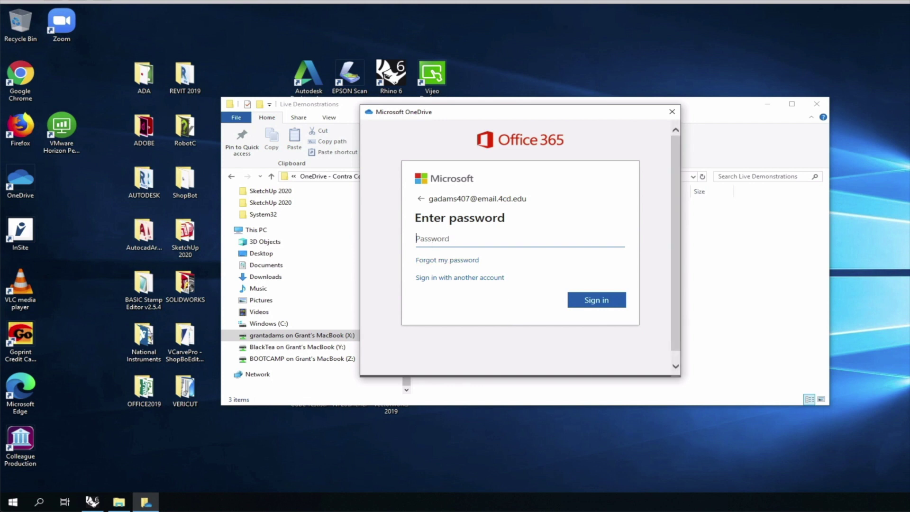
# Step: Sign in with the account password and keep the existing OneDrive folder location
pyautogui.hotkey('ctrl', 'v')
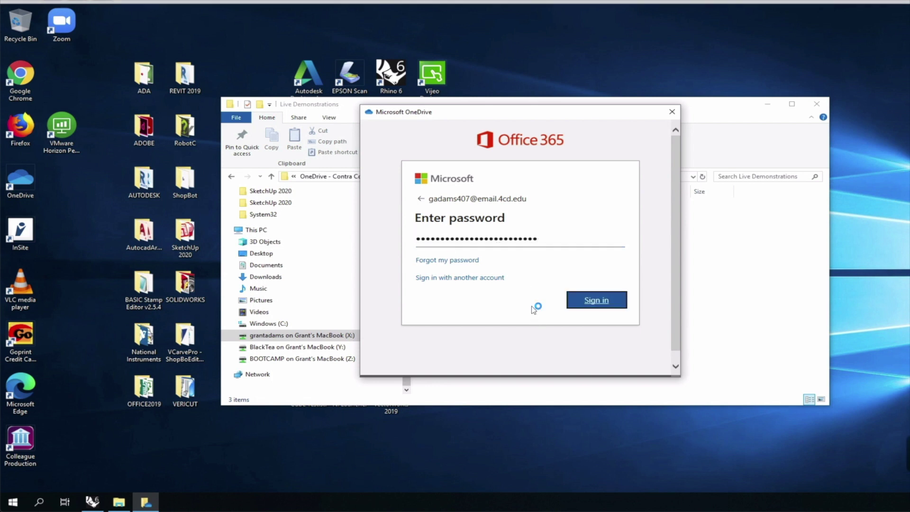
pyautogui.press('Return')
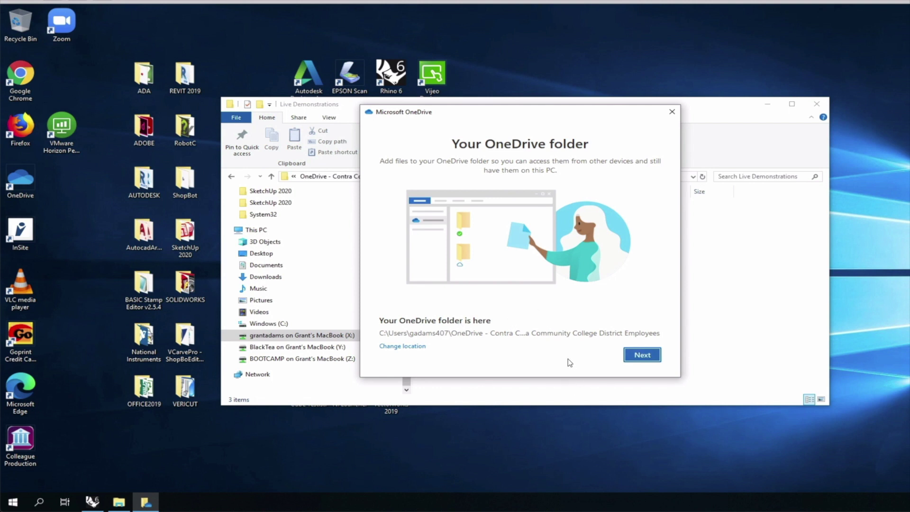
pyautogui.press('Return')
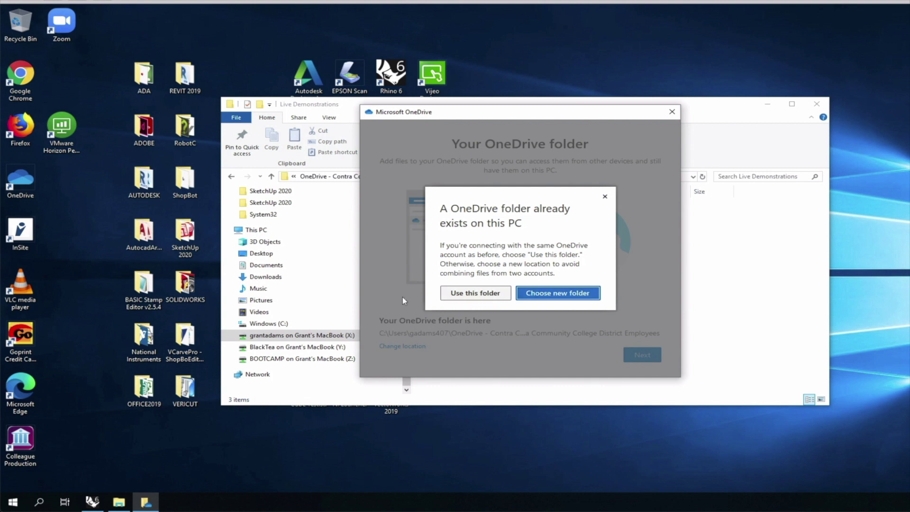
pyautogui.click(441, 299)
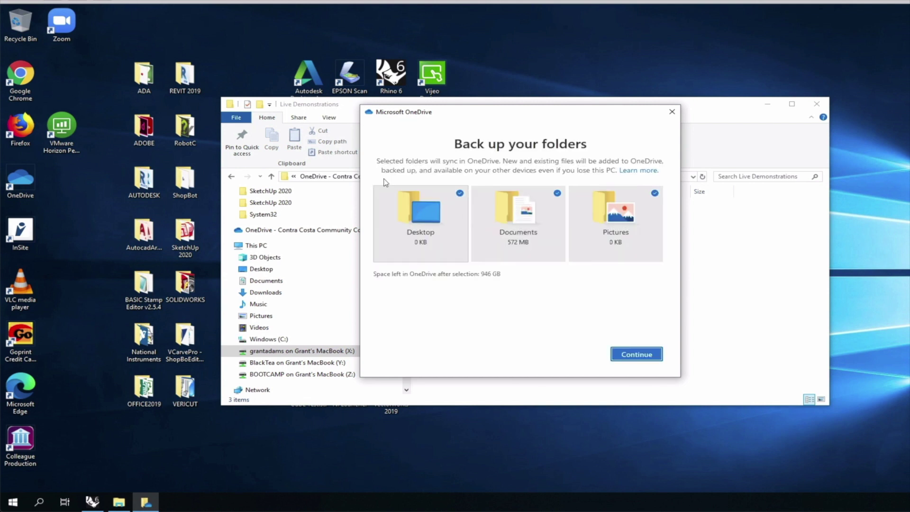
# Step: Exclude Desktop, Documents and Pictures from folder backup and skip that step
pyautogui.click(408, 213)
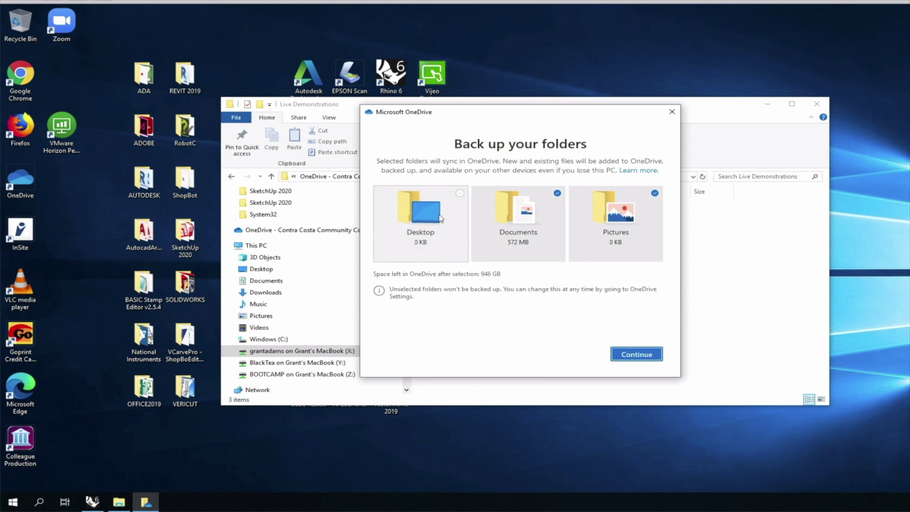
pyautogui.click(474, 218)
pyautogui.click(576, 222)
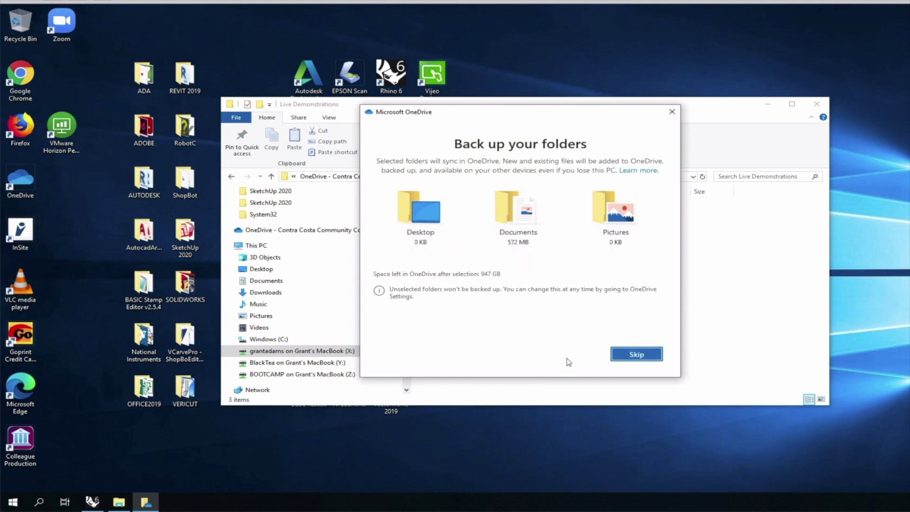
pyautogui.press('Return')
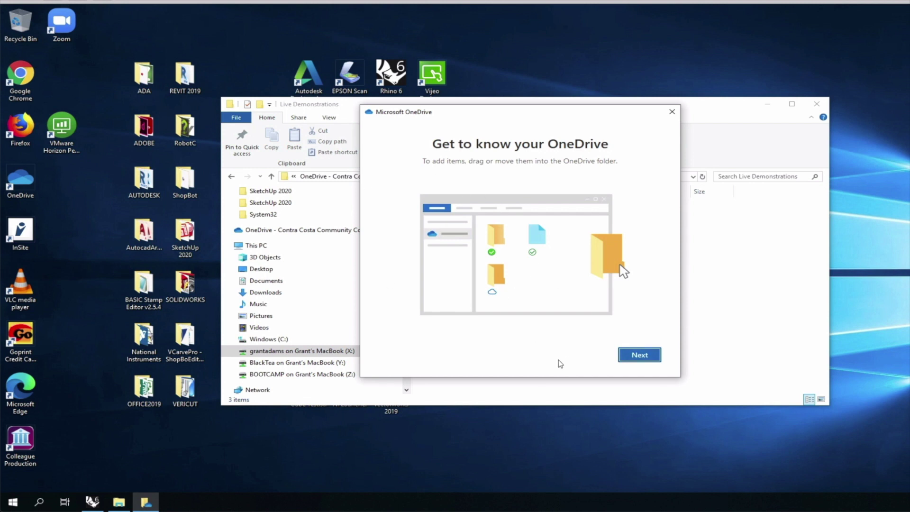
# Step: Advance through the intro and files-on-demand pages, postponing the mobile app
pyautogui.press('Return')
pyautogui.press('Return')
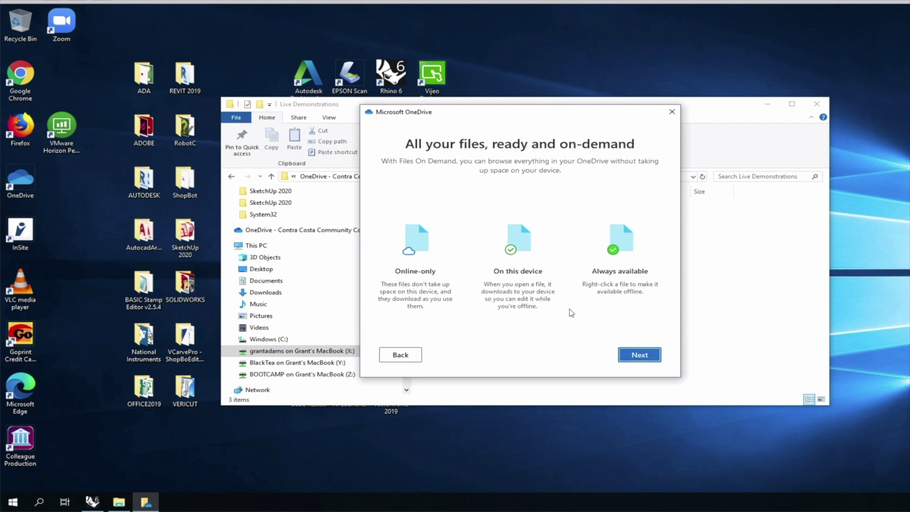
pyautogui.press('Return')
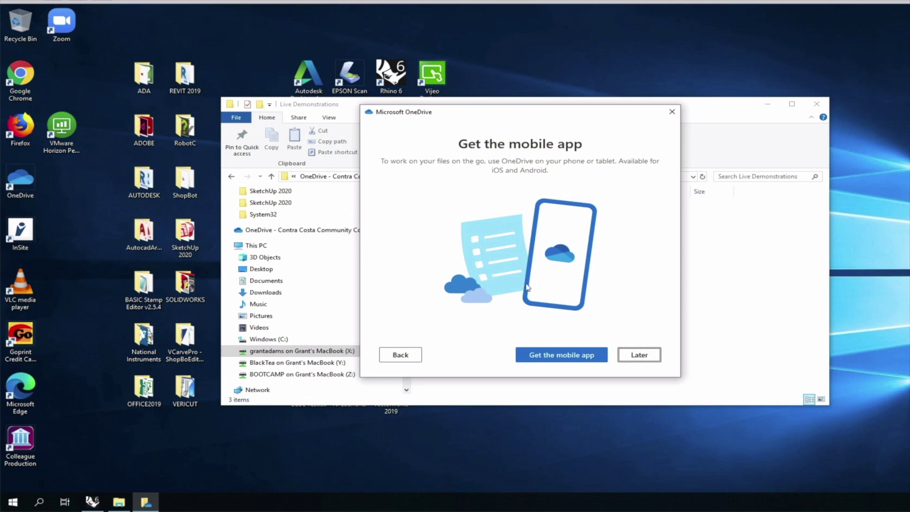
pyautogui.press('Return')
pyautogui.press('Return')
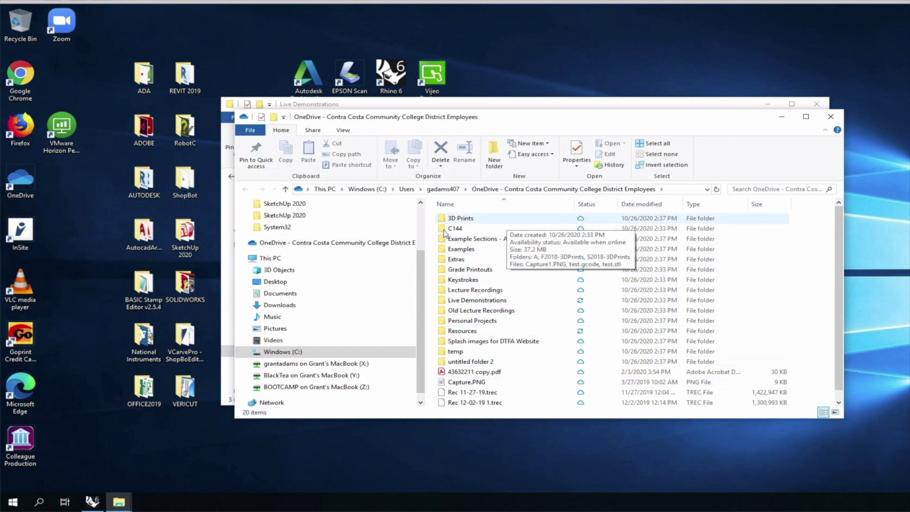
# Step: Select all 20 items in the OneDrive folder and free up their local space
pyautogui.press('alt')
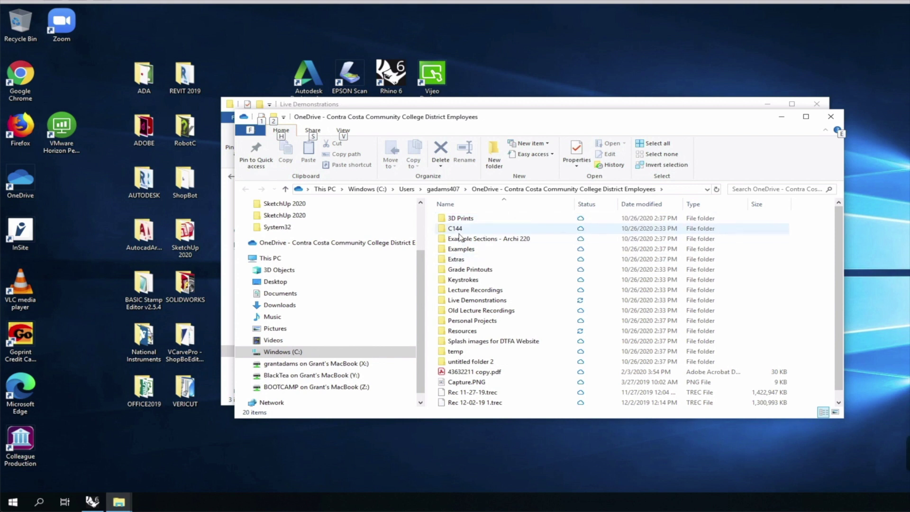
pyautogui.click(436, 225)
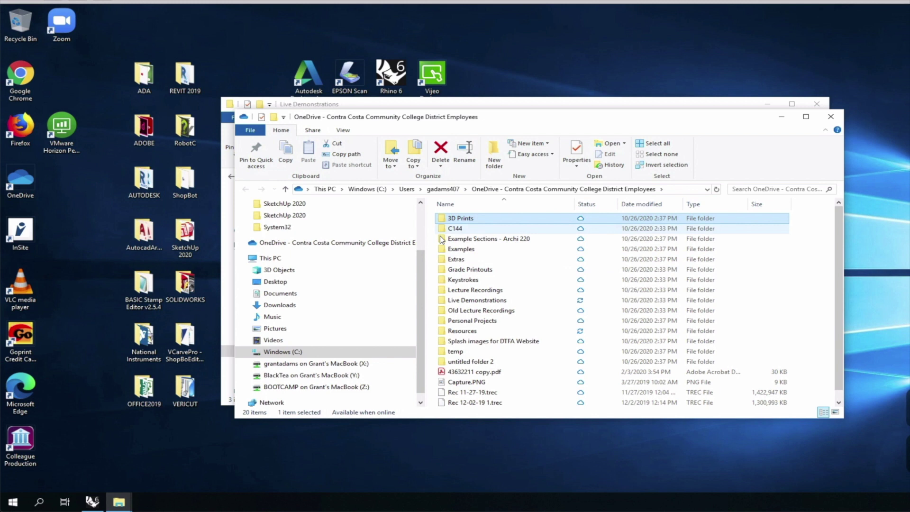
pyautogui.scroll(-1, 443, 303)
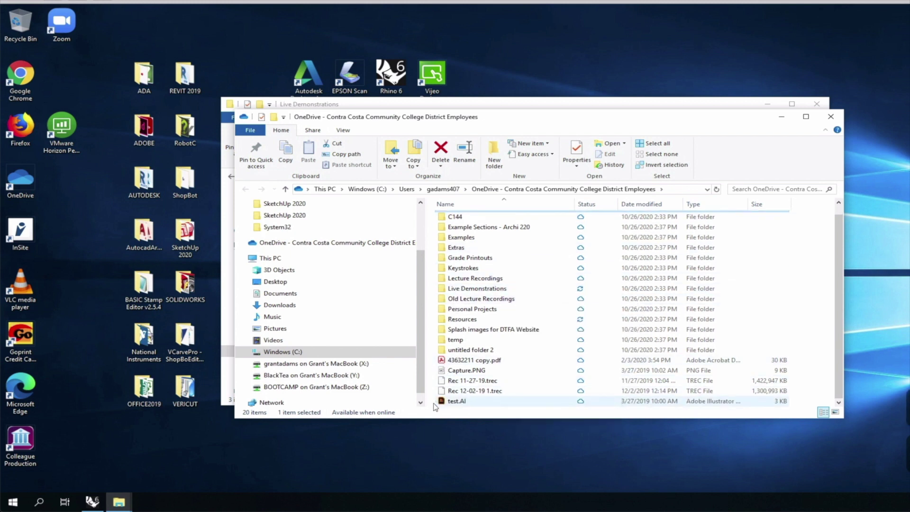
pyautogui.hotkey('ctrl', 'a')
pyautogui.scroll(1, 464, 332)
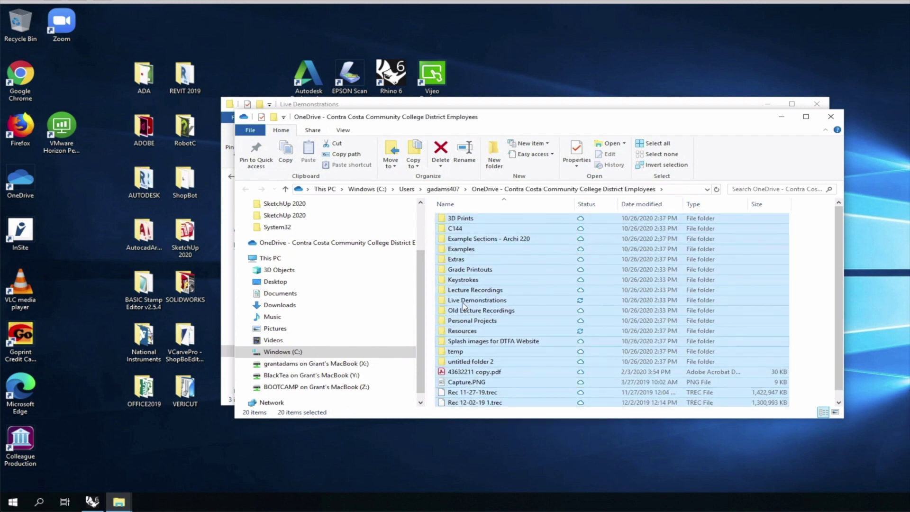
pyautogui.rightClick(518, 218)
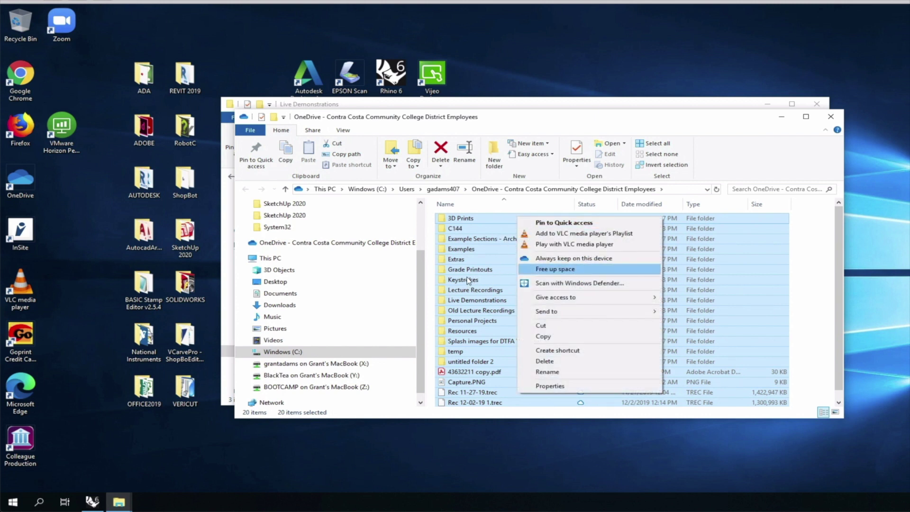
pyautogui.click(519, 271)
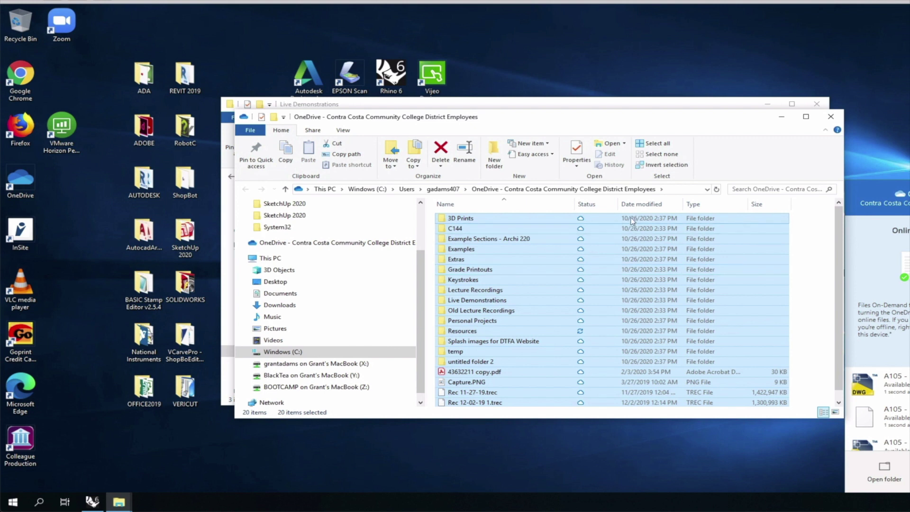
# Step: Open Live Demonstrations, then the Live - A136 Exercises folder
pyautogui.click(682, 257)
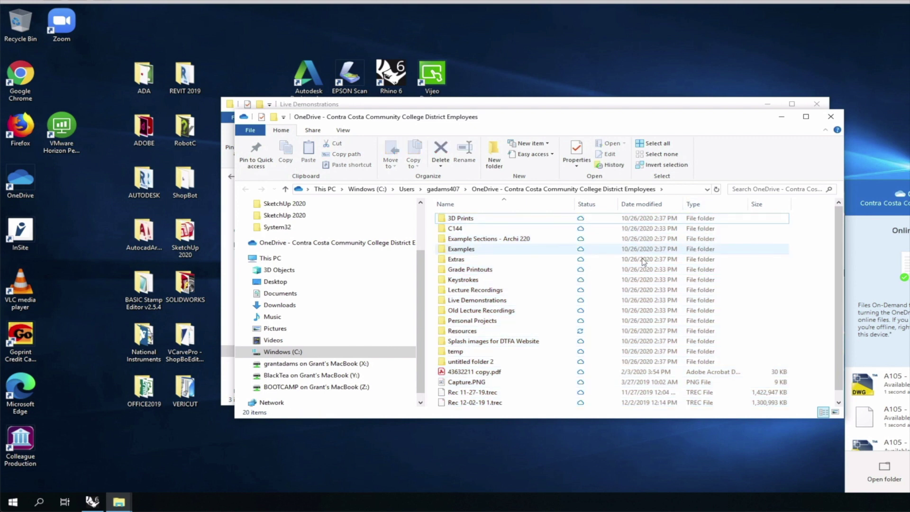
pyautogui.click(655, 300)
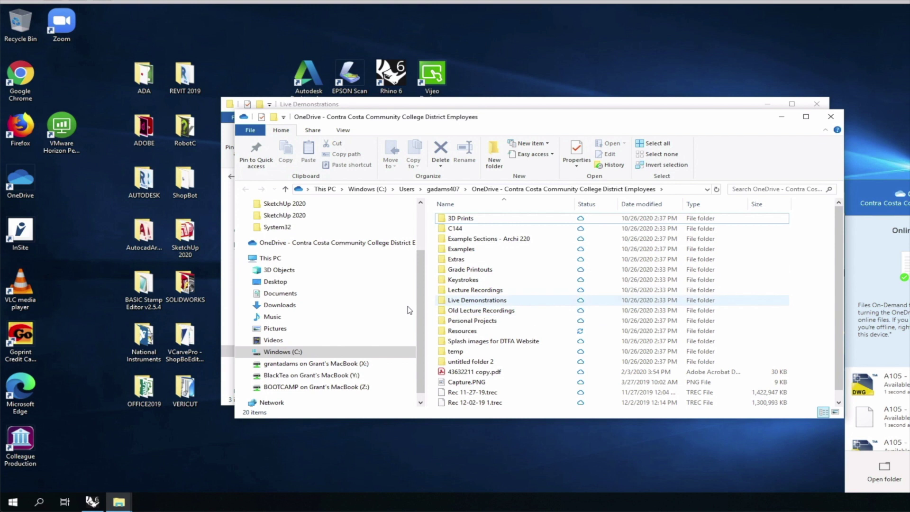
pyautogui.press('Return')
pyautogui.press('Down')
pyautogui.press('Return')
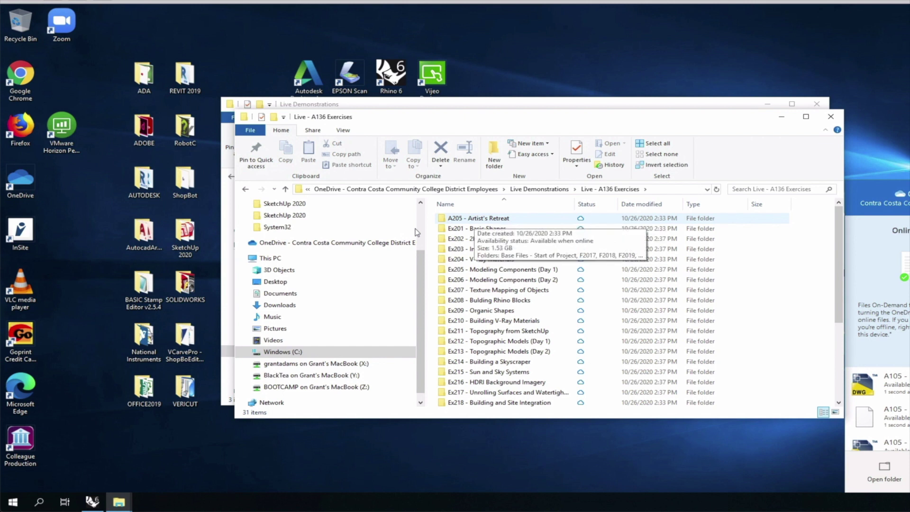
# Step: Set the 'A205 - Artist's Retreat' folder to Always keep on this device
pyautogui.click(436, 221)
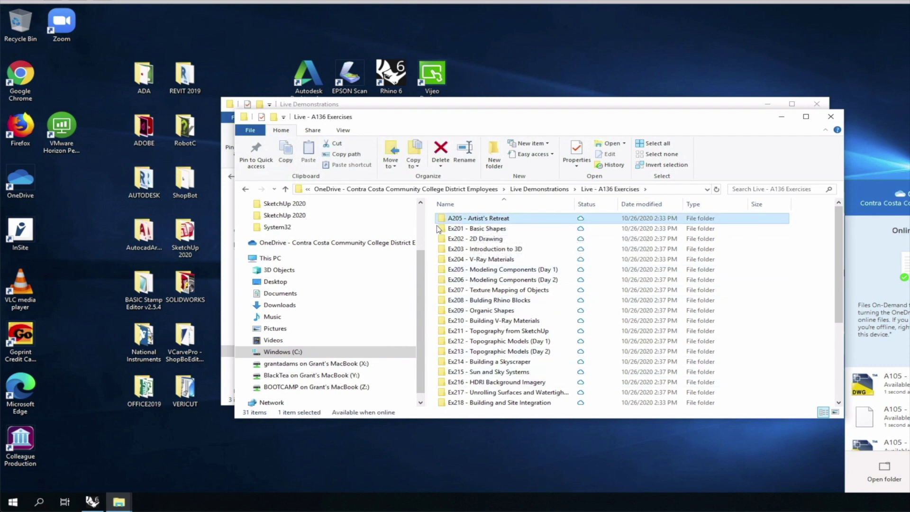
pyautogui.rightClick(437, 225)
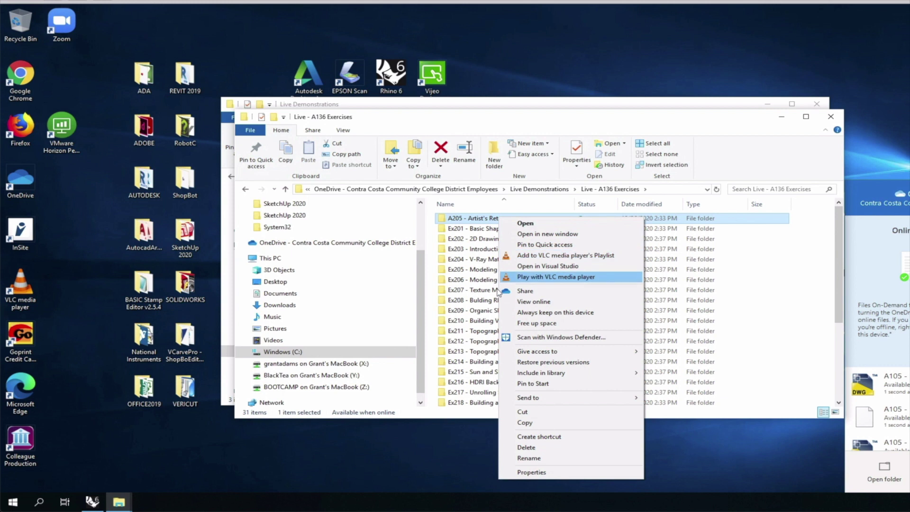
pyautogui.click(519, 317)
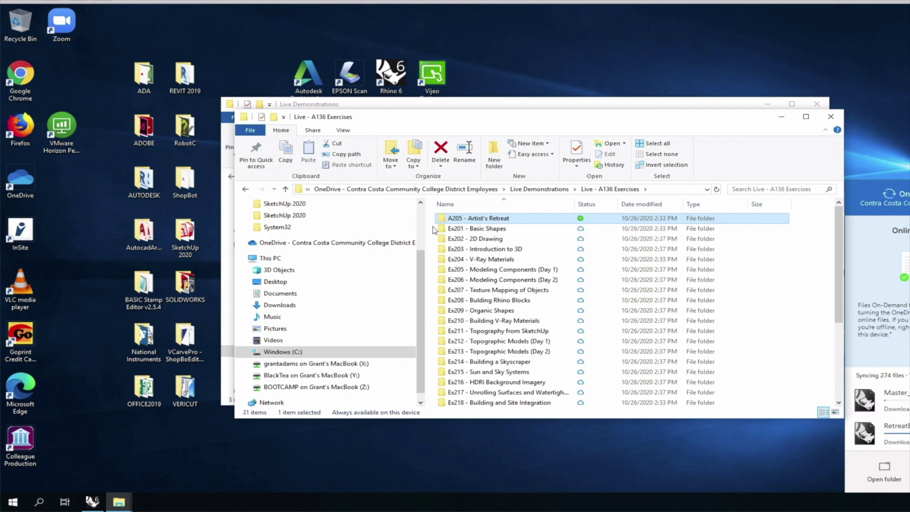
# Step: Open A205 - Artist's Retreat > F2019, select MasterSite_F2019.3dm, and wait for syncing to finish
pyautogui.doubleClick(448, 219)
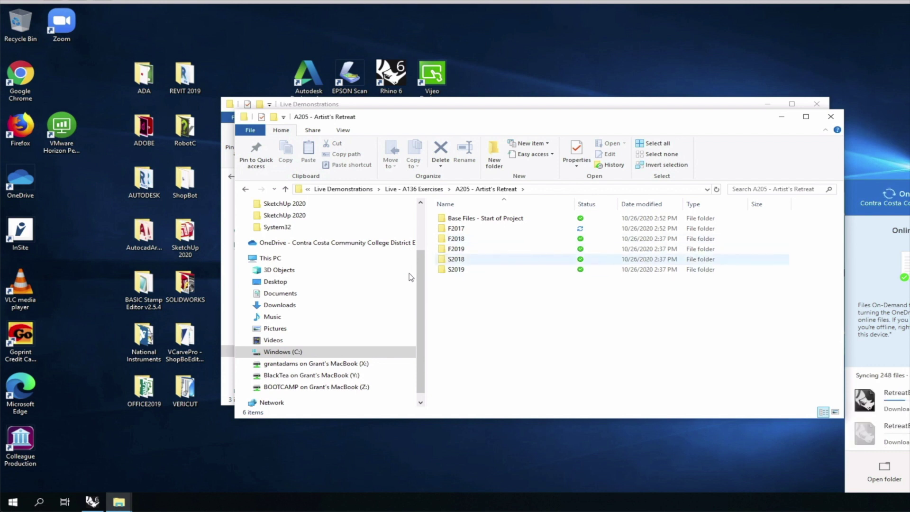
pyautogui.doubleClick(457, 248)
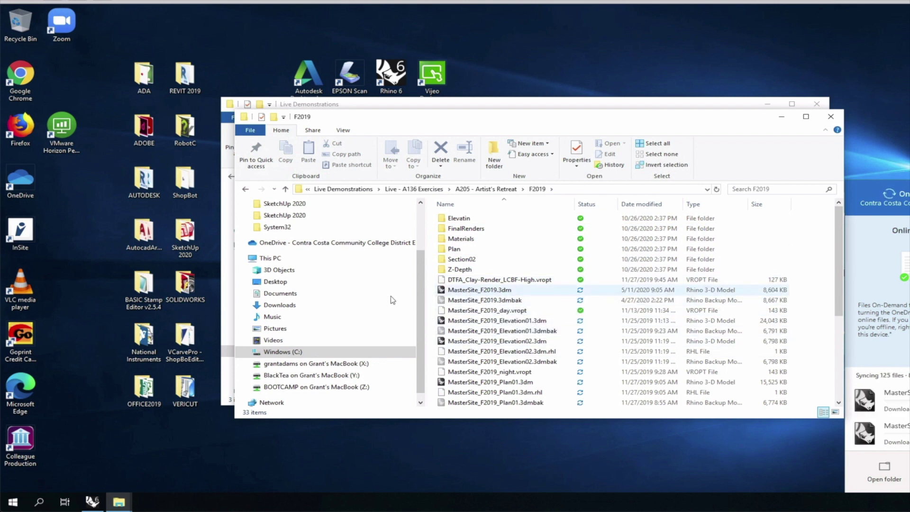
pyautogui.click(474, 290)
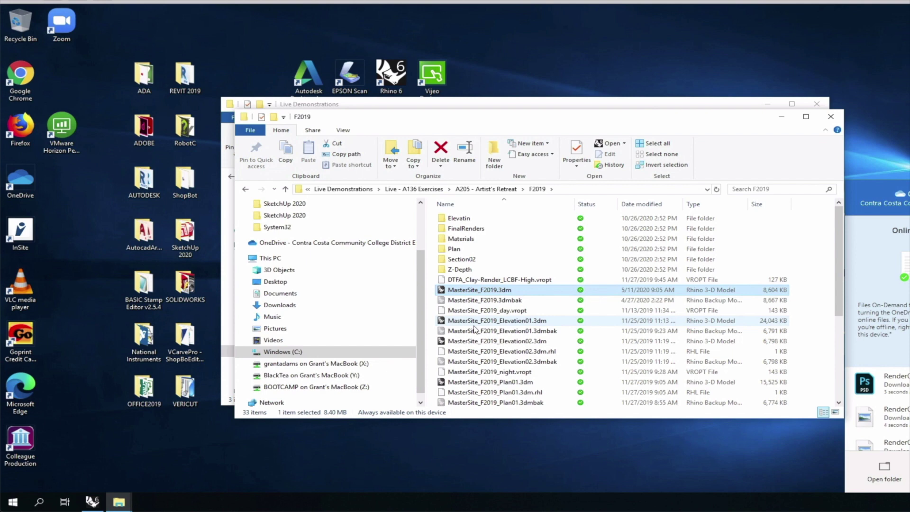
pyautogui.click(527, 12)
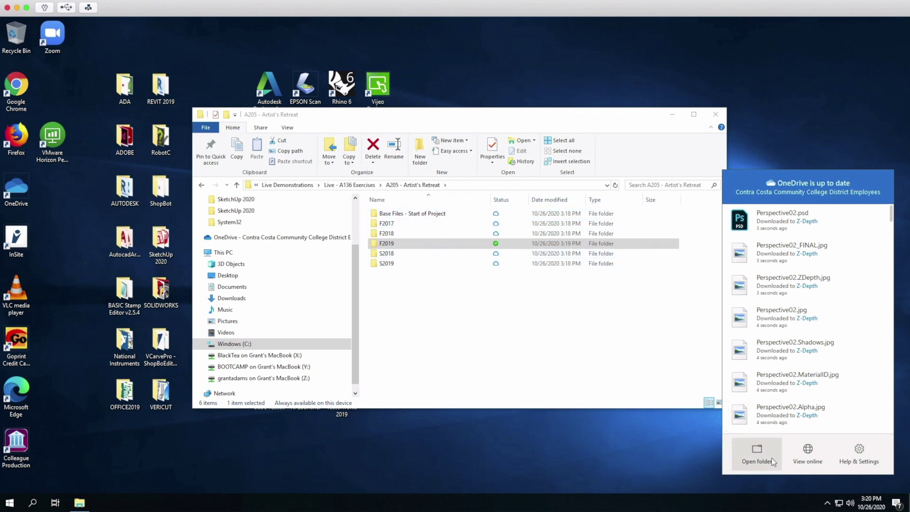
# Step: From the OneDrive tray icon, open Help & Settings > Settings to view the Account tab
pyautogui.click(828, 504)
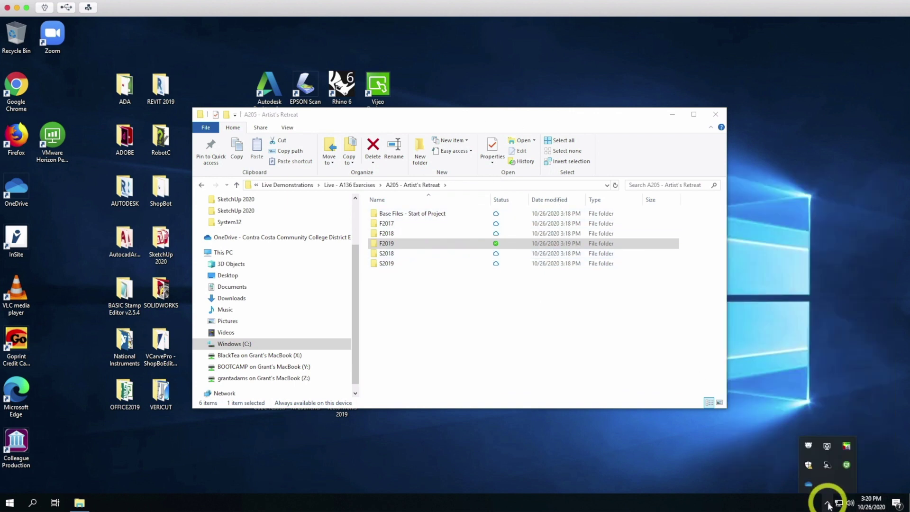
pyautogui.click(808, 483)
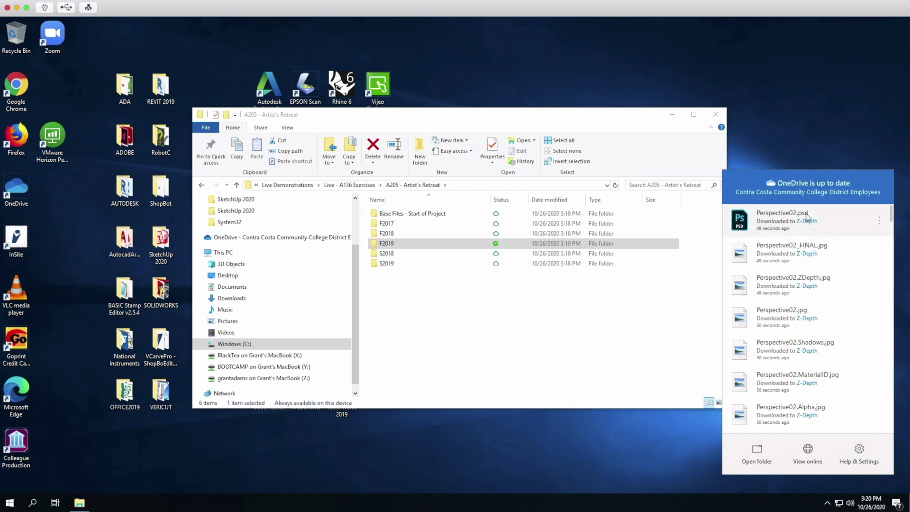
pyautogui.click(860, 450)
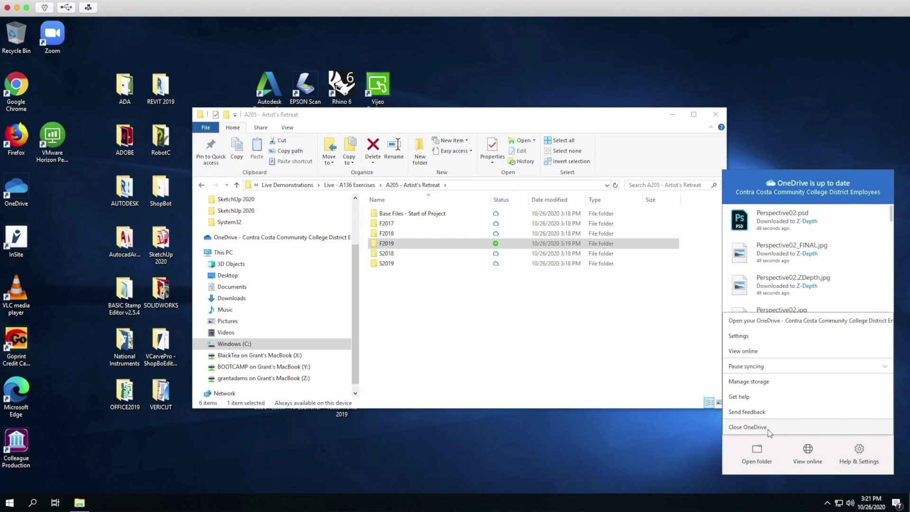
pyautogui.click(742, 335)
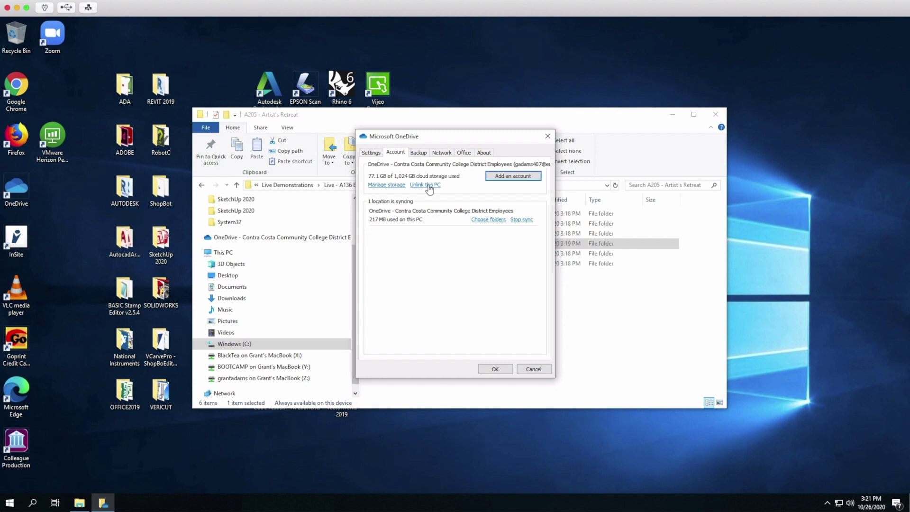
# Step: Unlink the college account from OneDrive, dismiss the OneDrive setup prompt, and close File Explorer
pyautogui.click(429, 185)
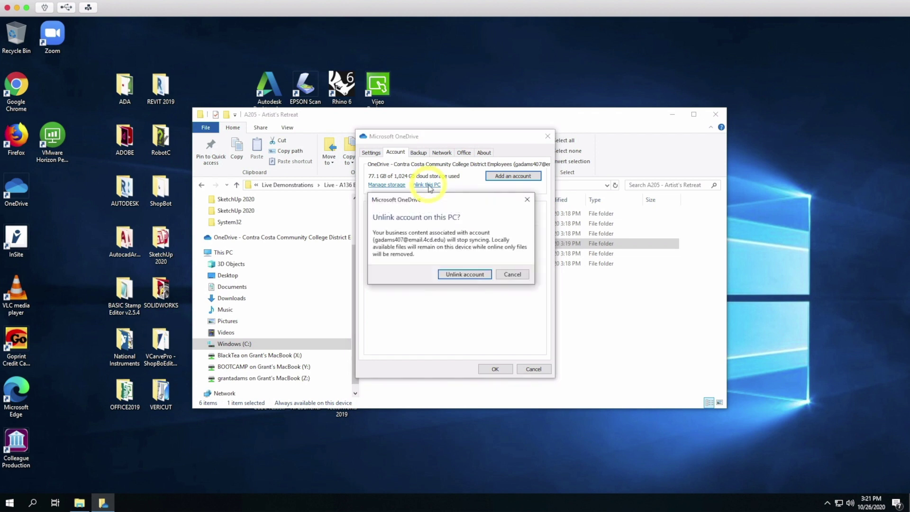
pyautogui.click(465, 274)
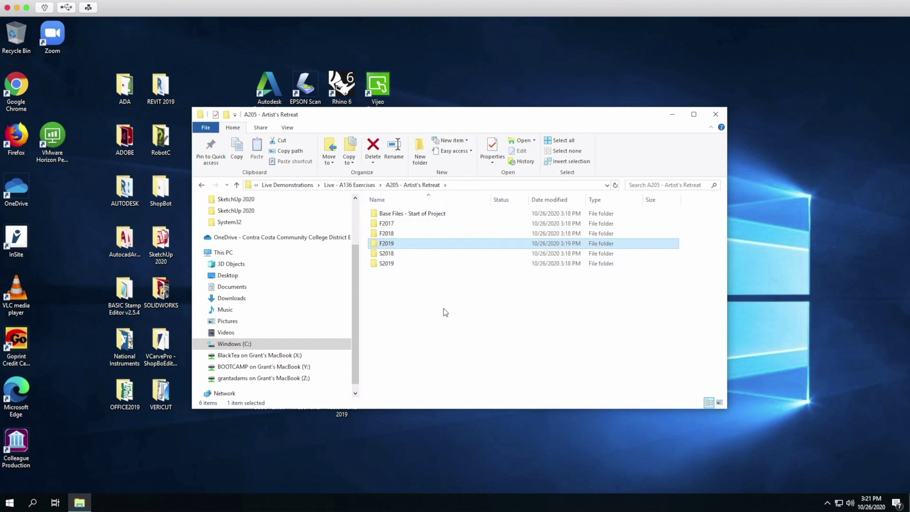
pyautogui.click(828, 504)
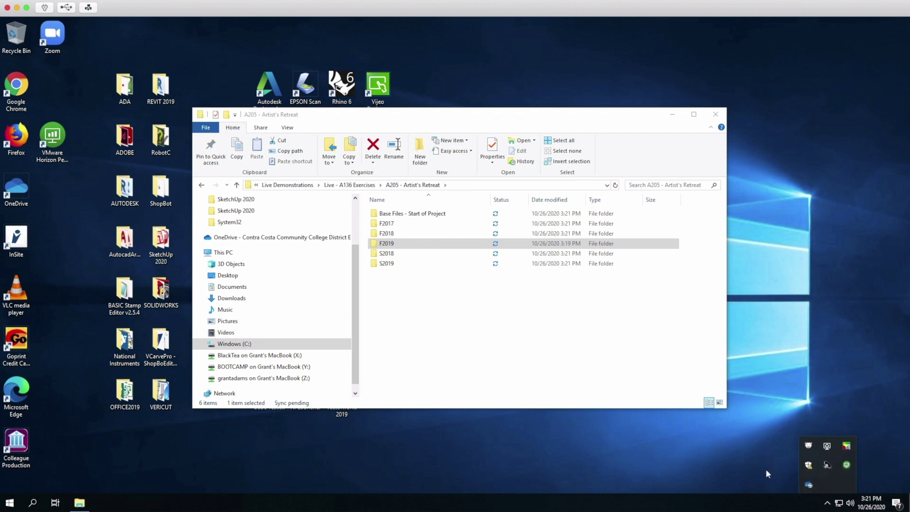
pyautogui.click(809, 486)
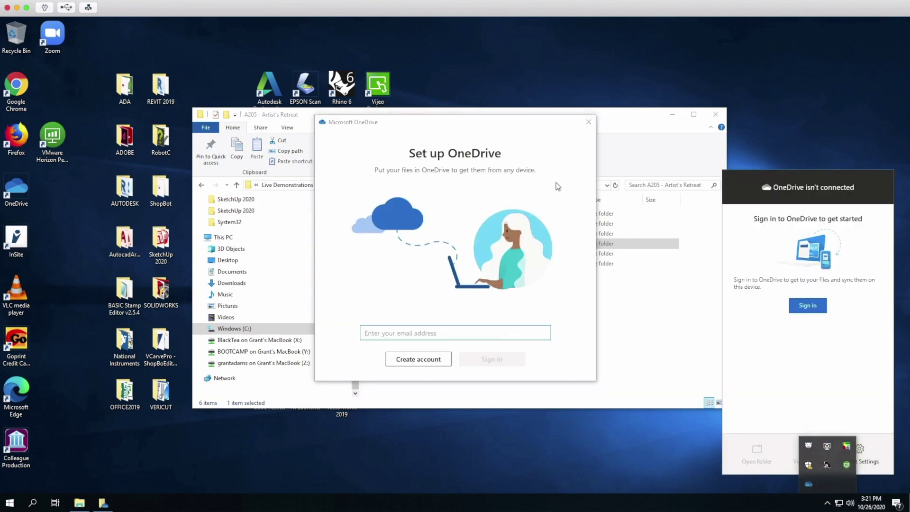
pyautogui.click(589, 122)
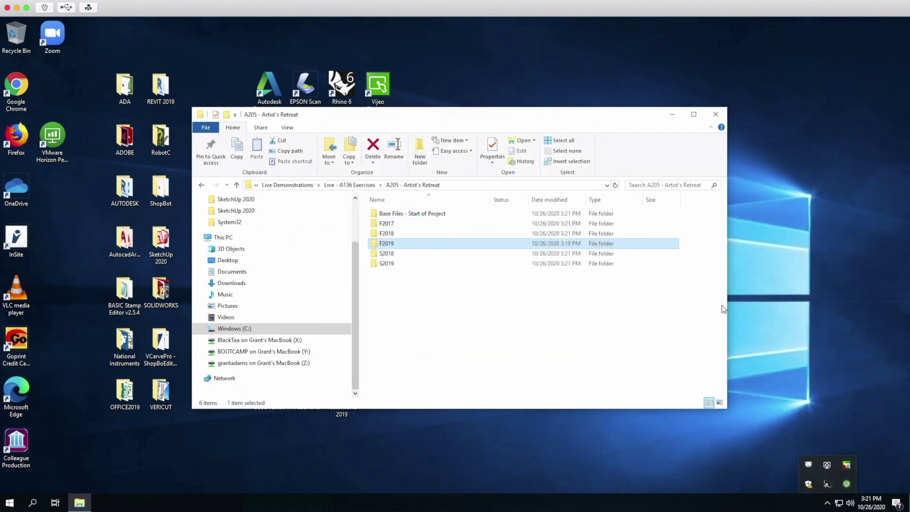
pyautogui.click(716, 114)
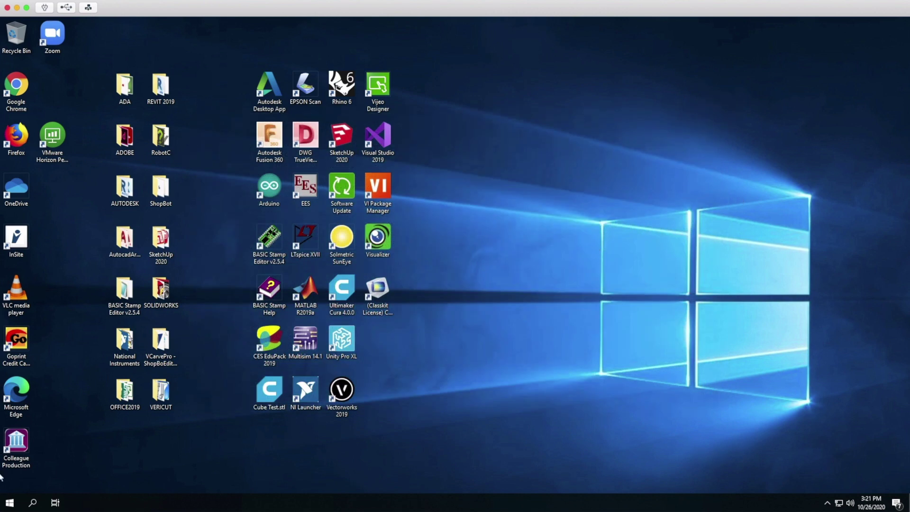
# Step: Disconnect the remote desktop session from the Start menu's power options
pyautogui.click(9, 504)
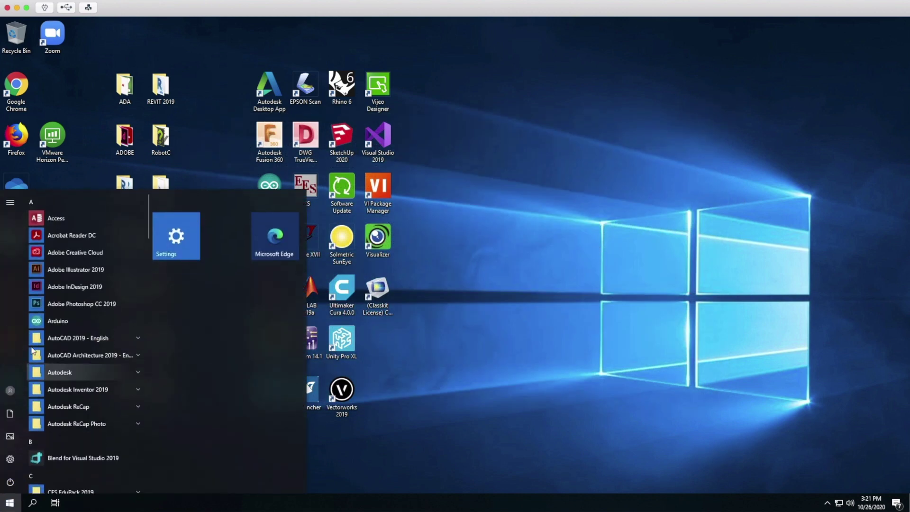
pyautogui.click(10, 484)
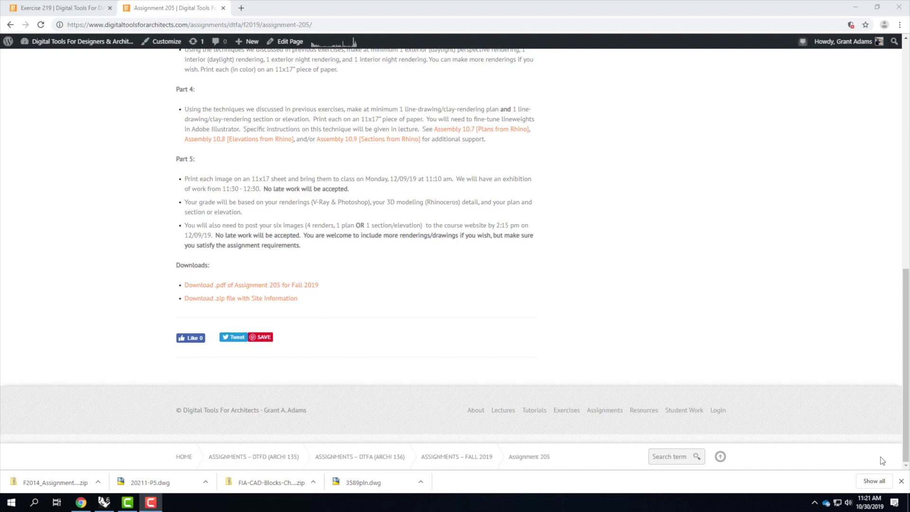
# Step: Show the downloaded F2014_Assignment-205.zip in its Downloads folder and select it
pyautogui.scroll(15, 908, 427)
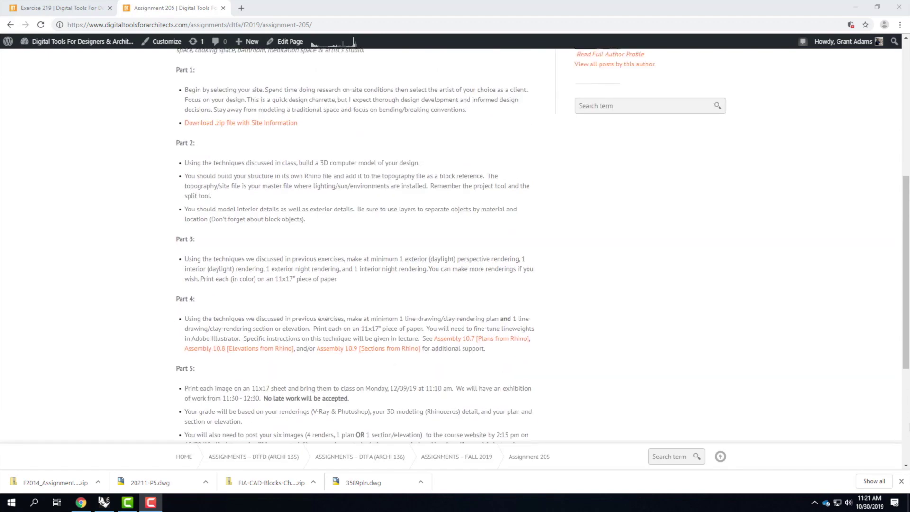
pyautogui.scroll(-15, 405, 283)
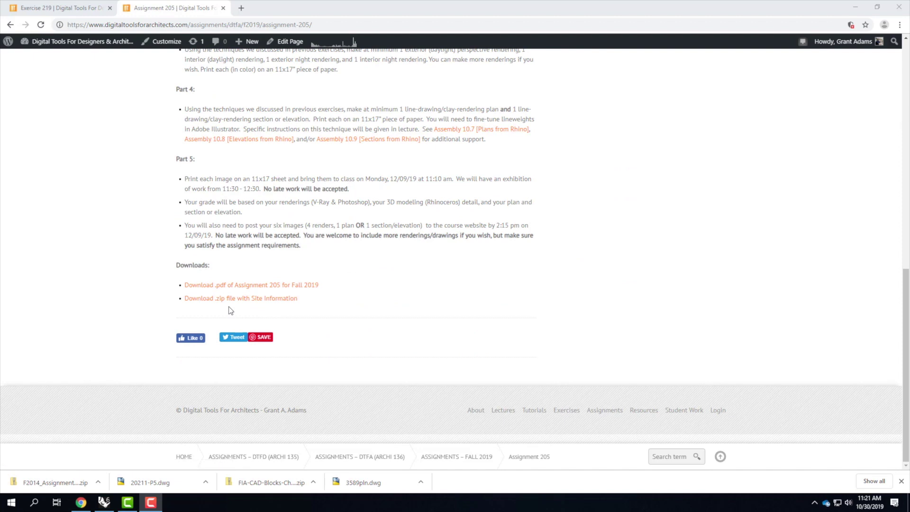
pyautogui.click(98, 483)
pyautogui.click(122, 449)
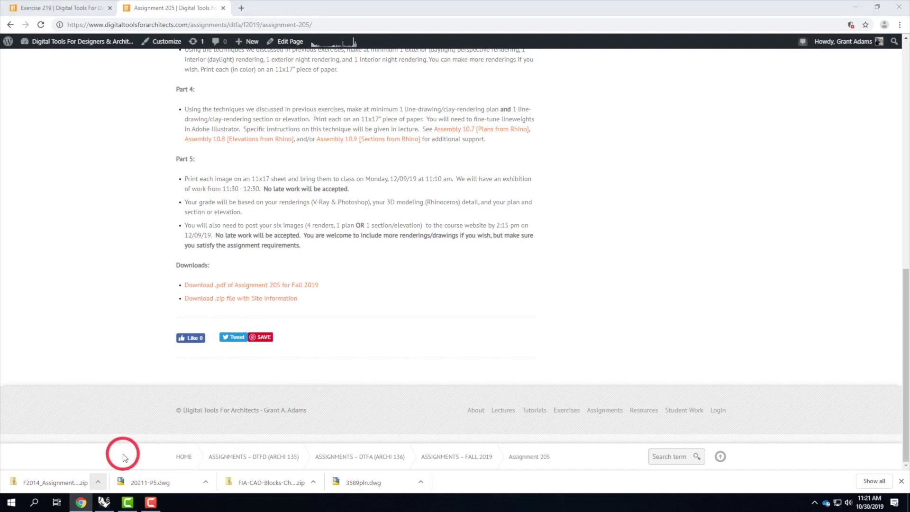
pyautogui.click(403, 225)
# Step: Extract all files from F2014_Assignment-205.zip to the suggested destination
pyautogui.click(340, 109)
pyautogui.click(342, 143)
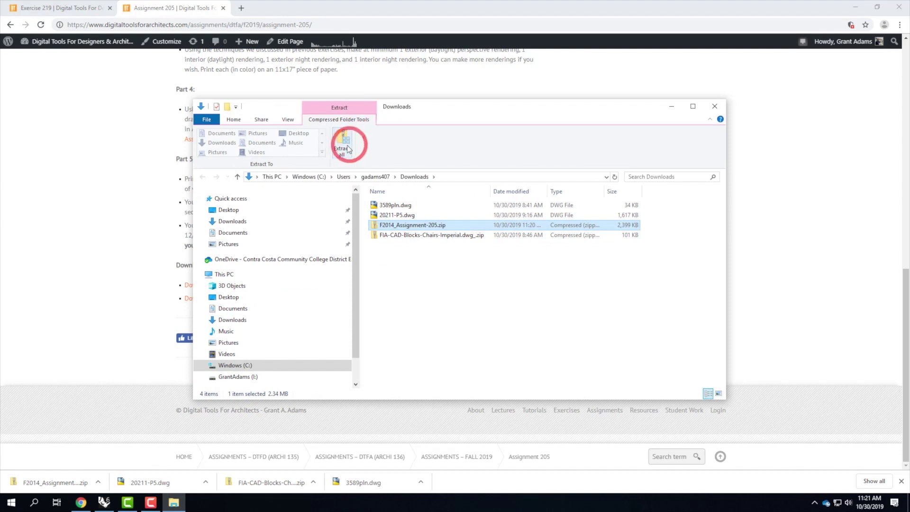
pyautogui.click(541, 341)
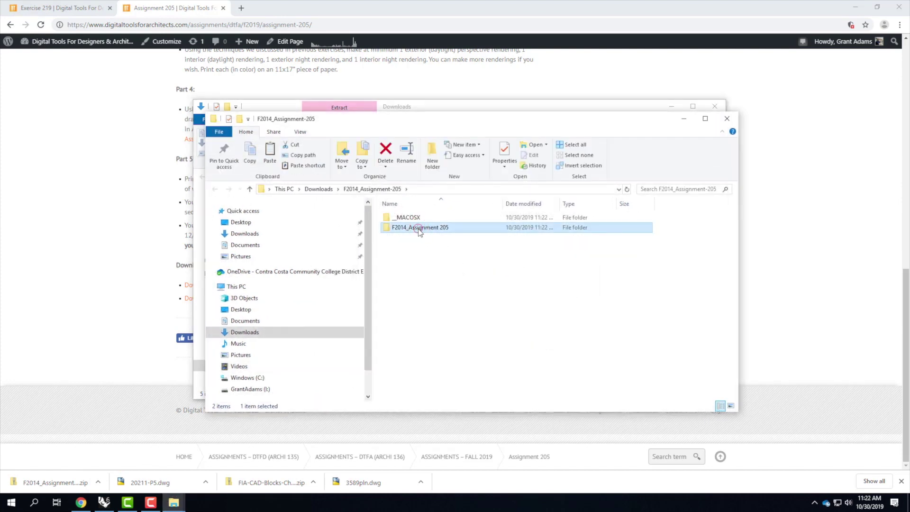
# Step: Inspect the 2014_Final_Site02_skpv7.skp model in the extracted folder, then minimize both Explorer windows
pyautogui.doubleClick(415, 230)
pyautogui.click(409, 237)
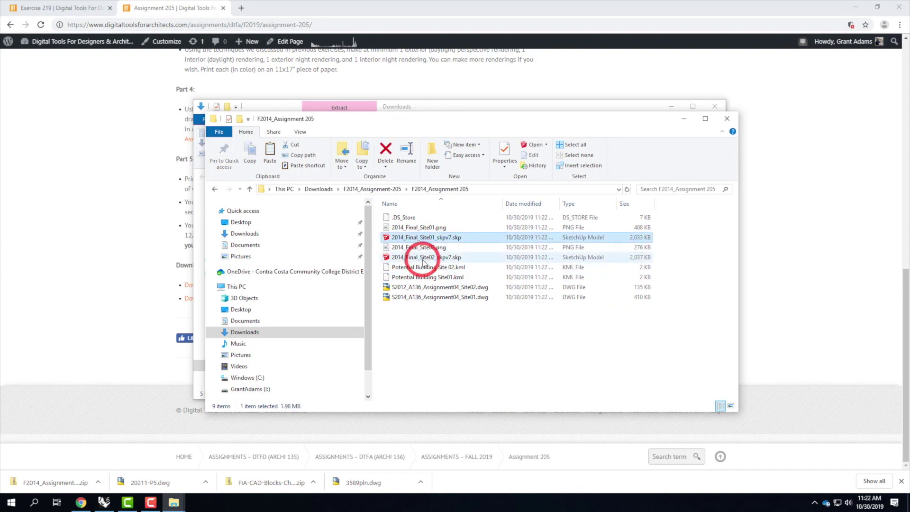
pyautogui.click(421, 258)
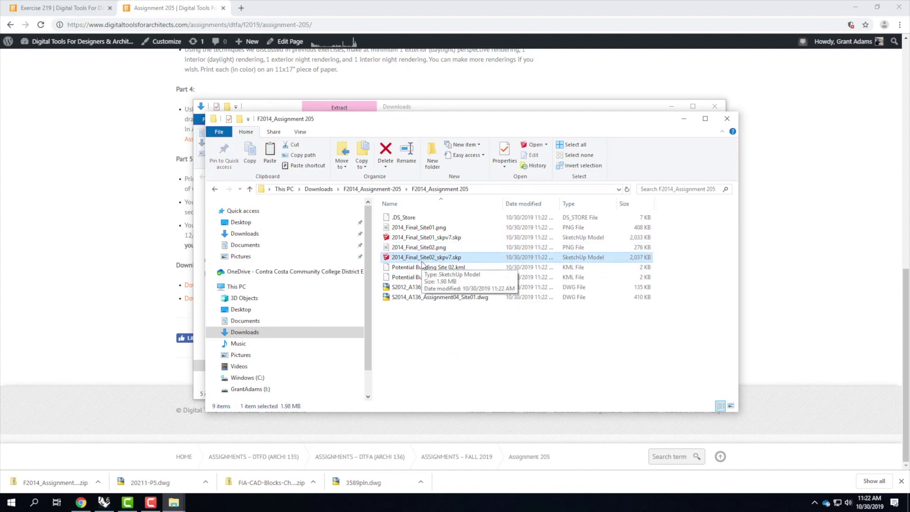
pyautogui.click(687, 119)
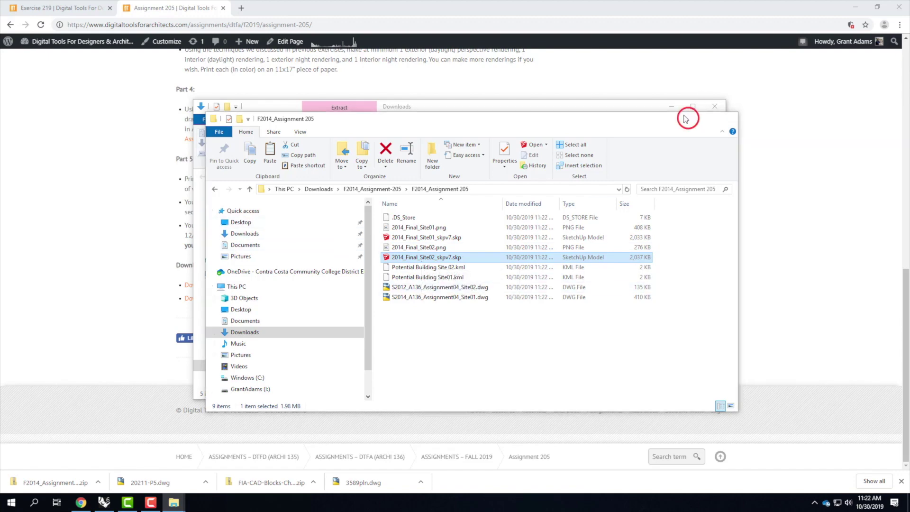
pyautogui.click(672, 106)
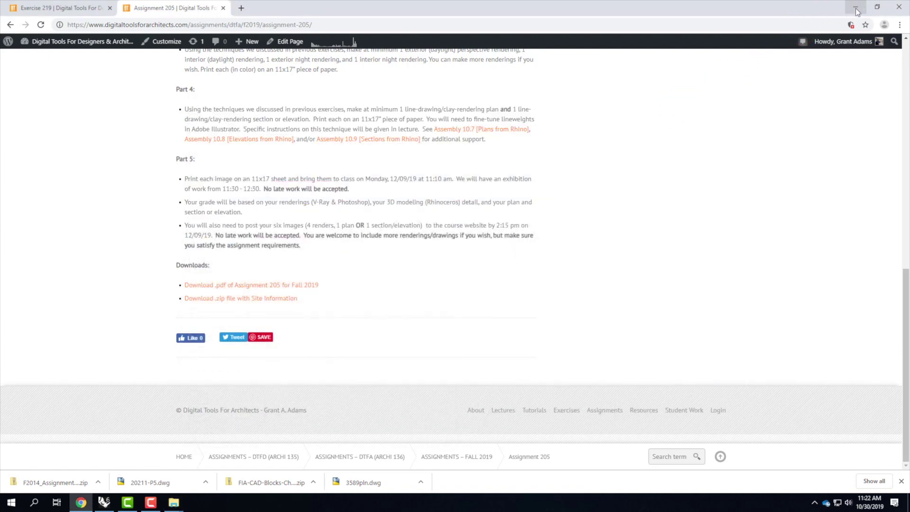
# Step: Minimize Chrome and bring up Rhino 6 on a blank Untitled millimetre model
pyautogui.scroll(15, 347, 173)
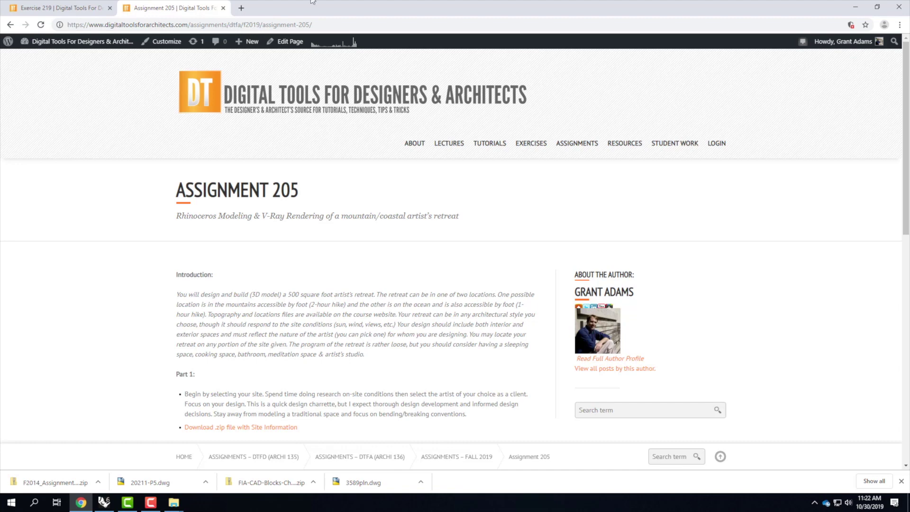
pyautogui.click(856, 6)
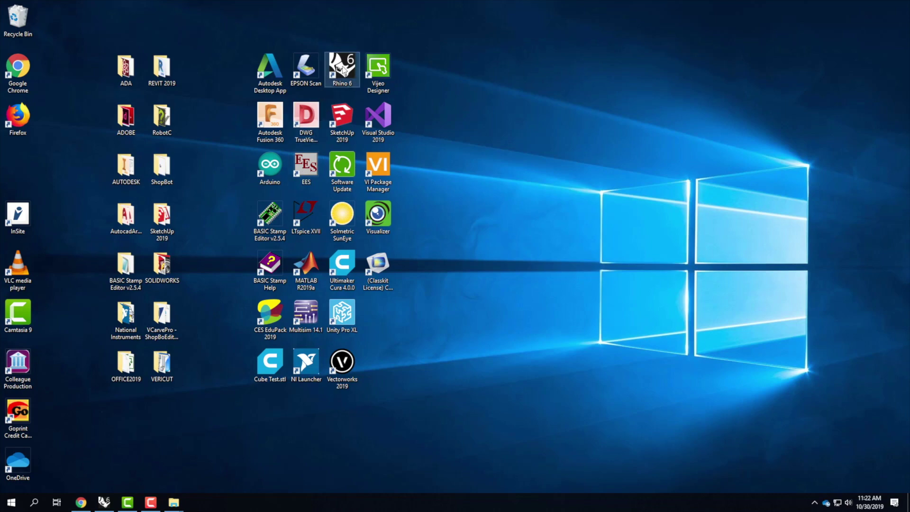
pyautogui.click(104, 503)
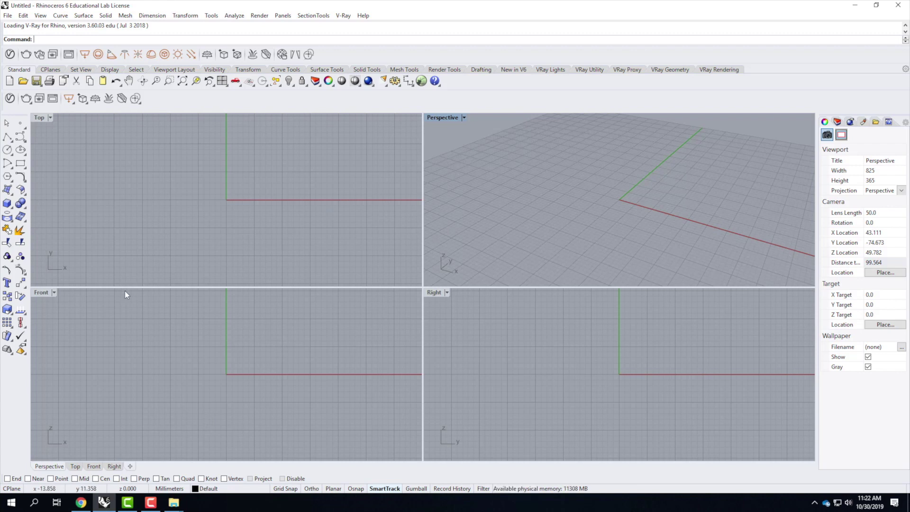
# Step: In Save As, browse to OneDrive's A205 - Artist's Retreat folder and create a new F2019 folder
pyautogui.click(7, 15)
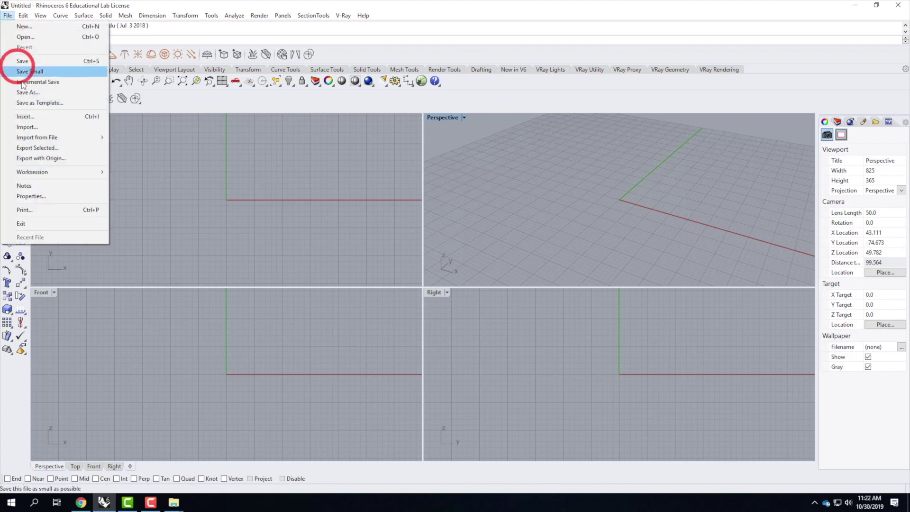
pyautogui.click(21, 91)
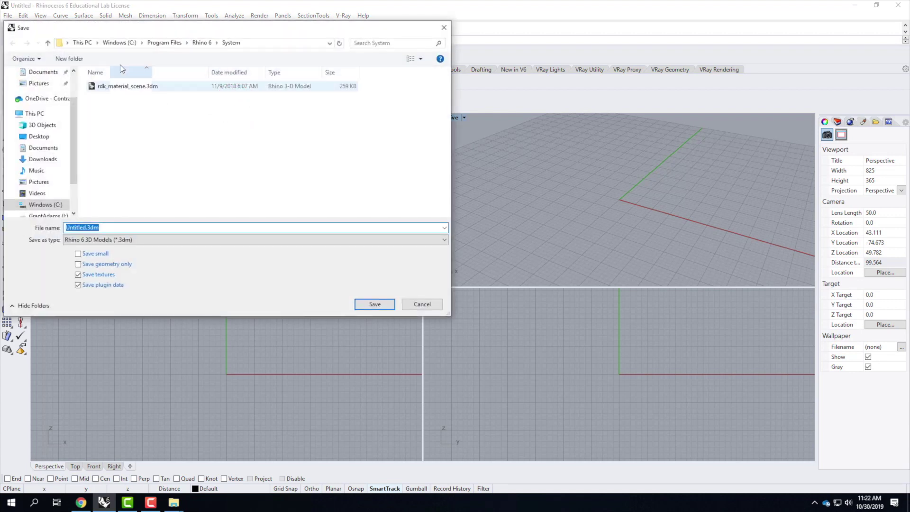
pyautogui.click(37, 103)
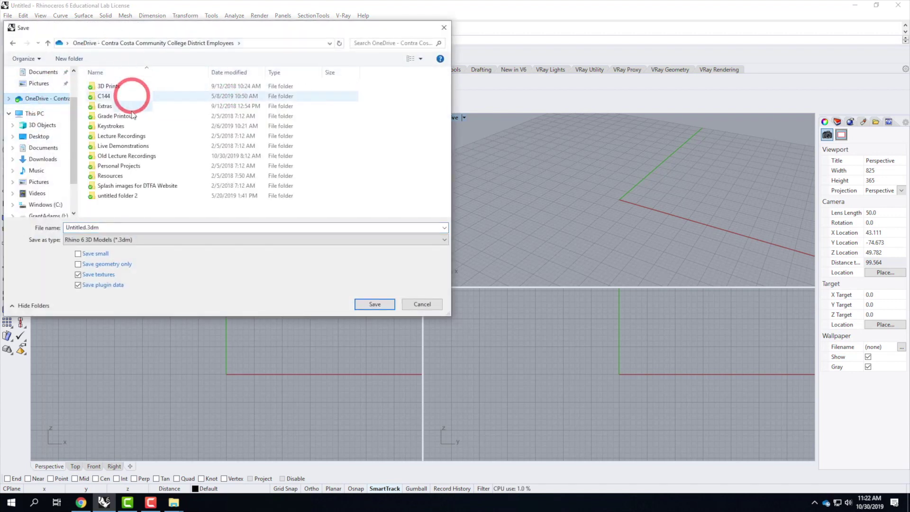
pyautogui.doubleClick(123, 146)
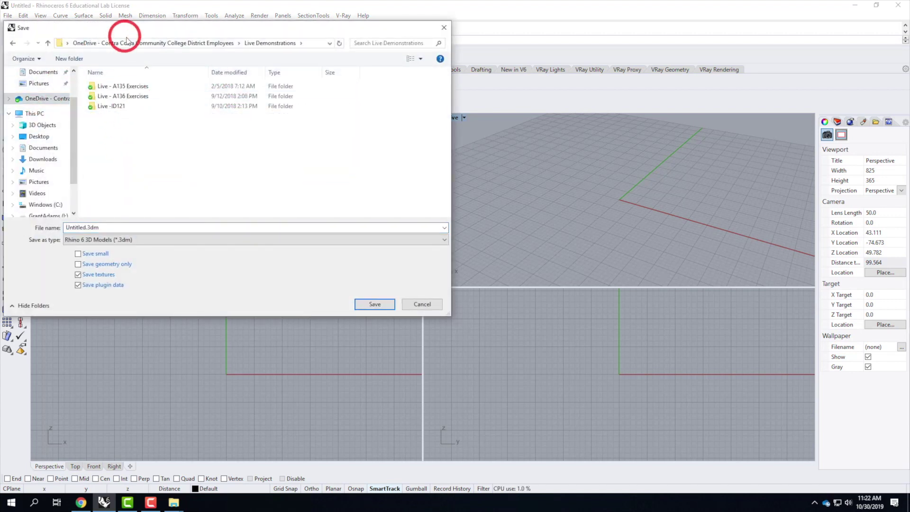
pyautogui.doubleClick(133, 94)
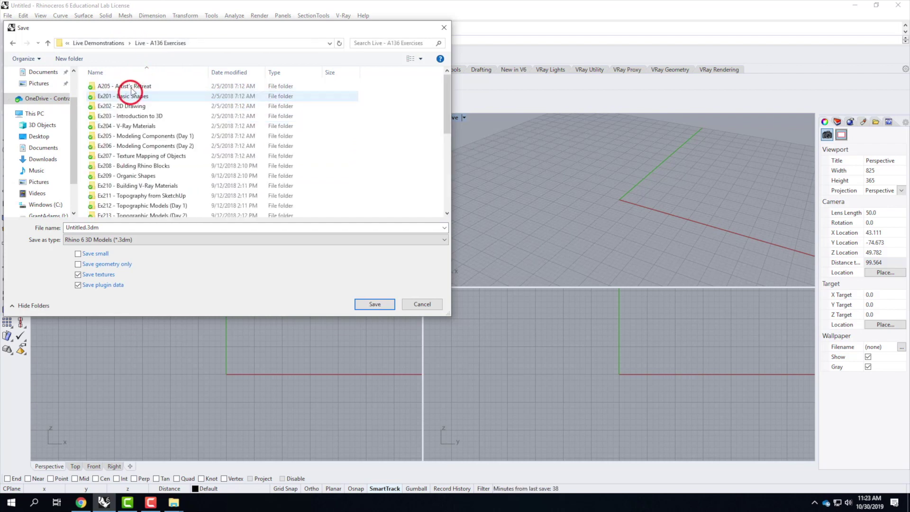
pyautogui.doubleClick(133, 87)
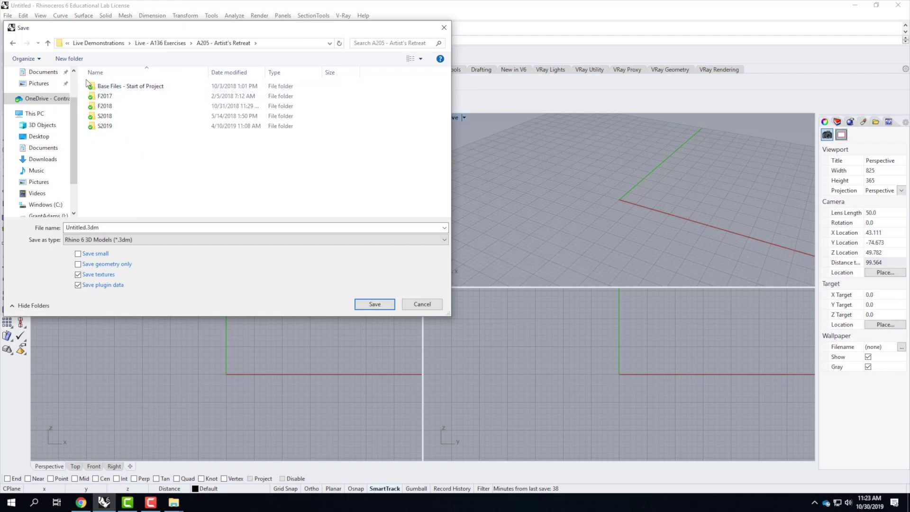
pyautogui.click(74, 61)
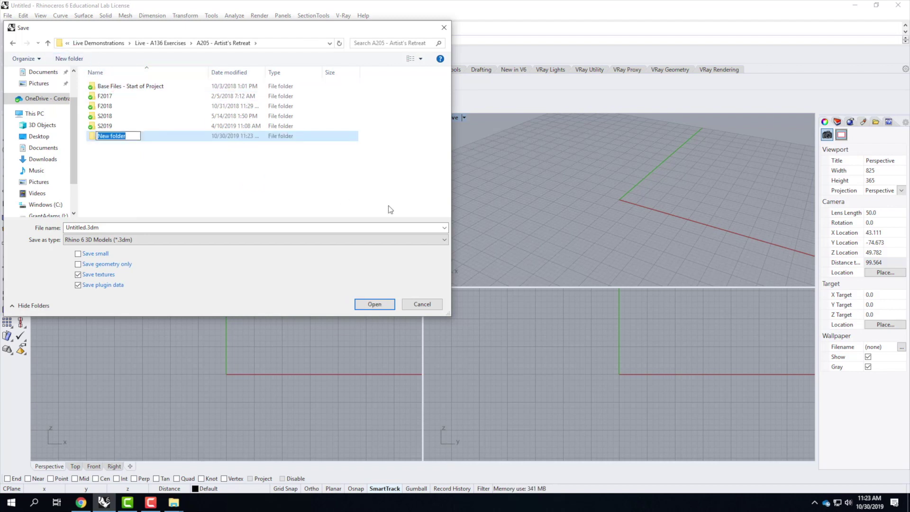
pyautogui.write('F201')
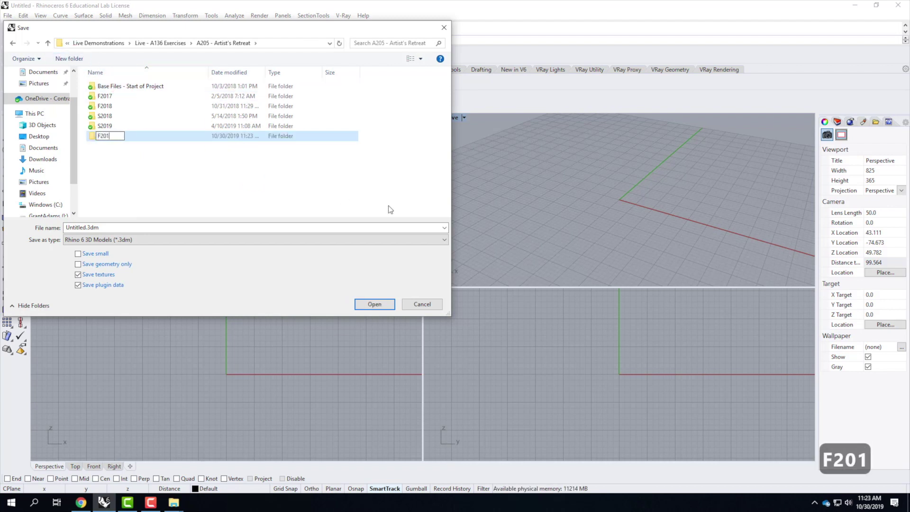
pyautogui.write('98')
pyautogui.press('BackSpace')
pyautogui.press('Return')
pyautogui.doubleClick(115, 137)
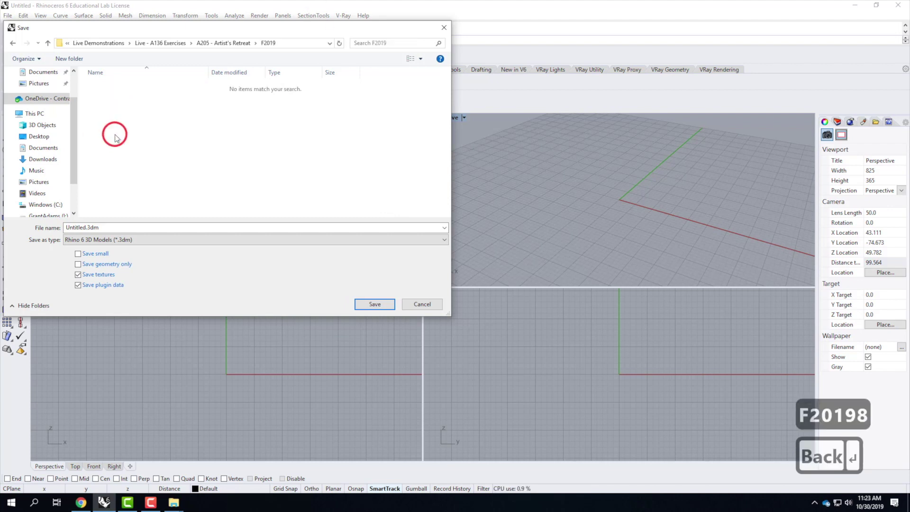
# Step: Save the model in F2019 as MasterSite_F2019.3dm
pyautogui.click(88, 226)
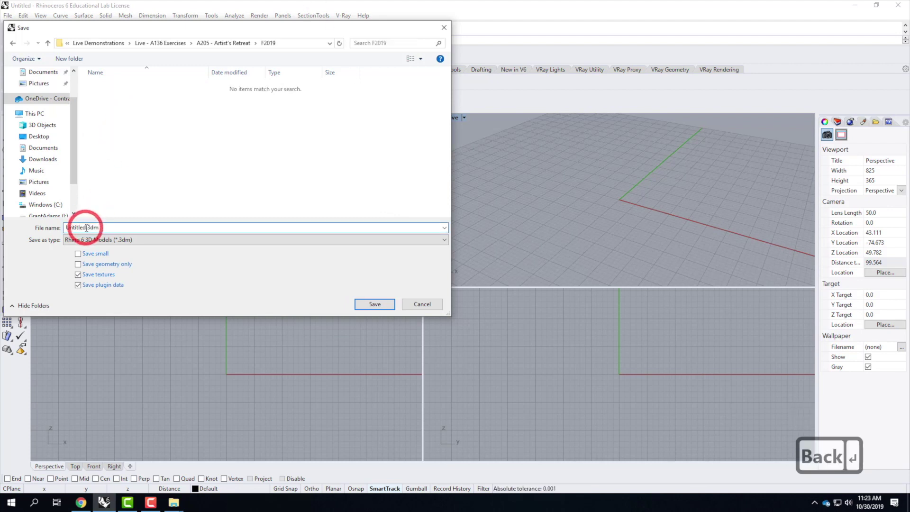
pyautogui.moveTo(85, 228); pyautogui.dragTo(41, 228)
pyautogui.write('MasterSi')
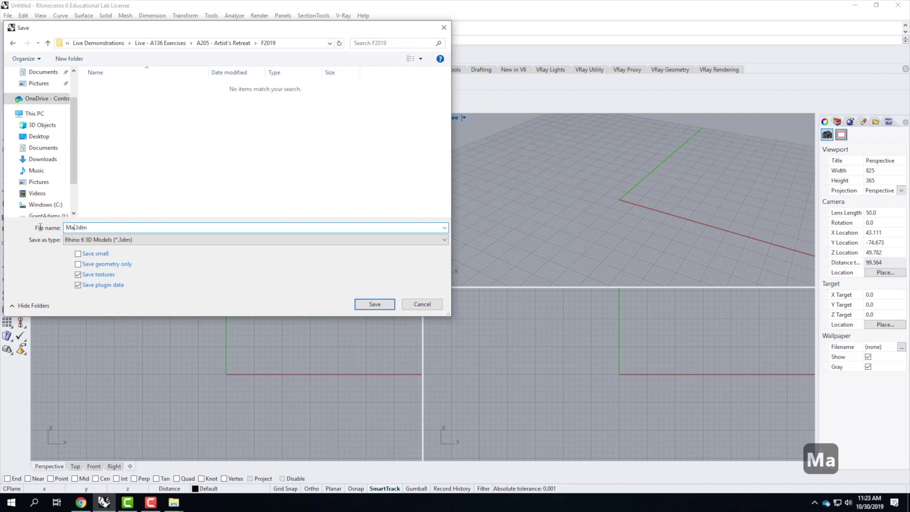
pyautogui.write('te')
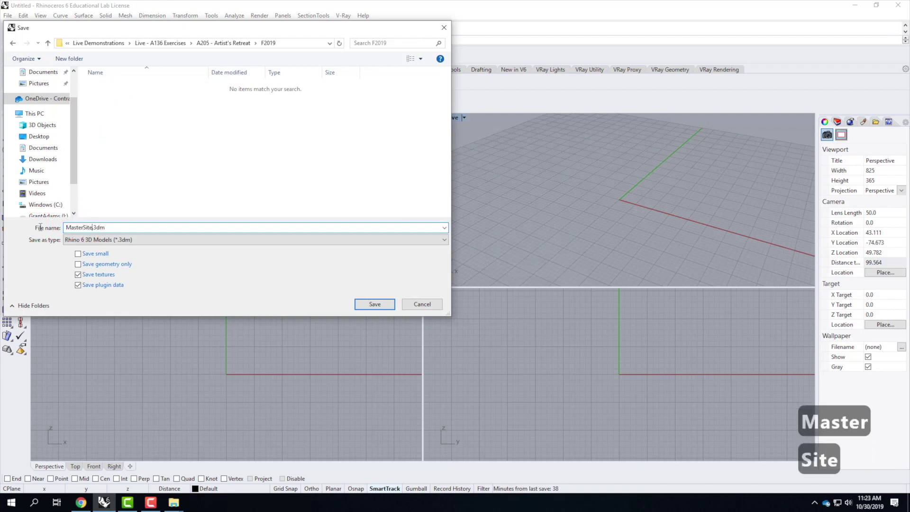
pyautogui.write('_F2019')
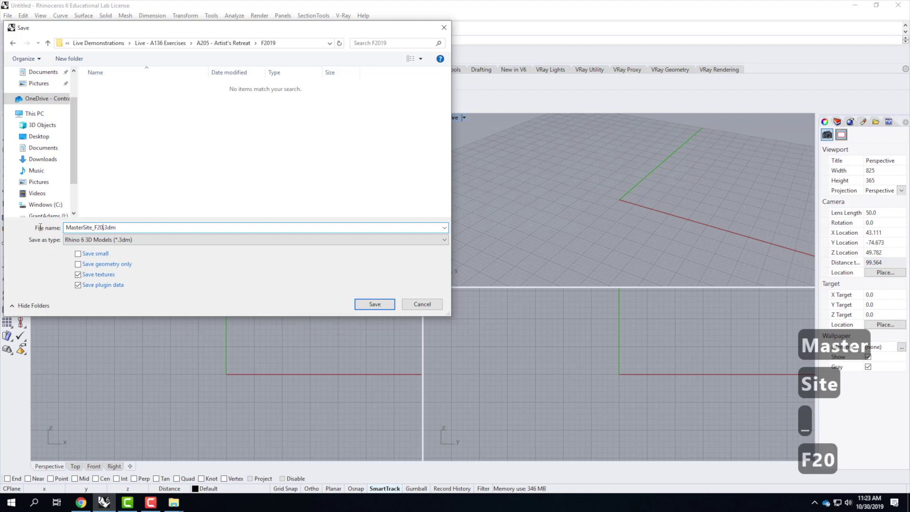
pyautogui.click(379, 304)
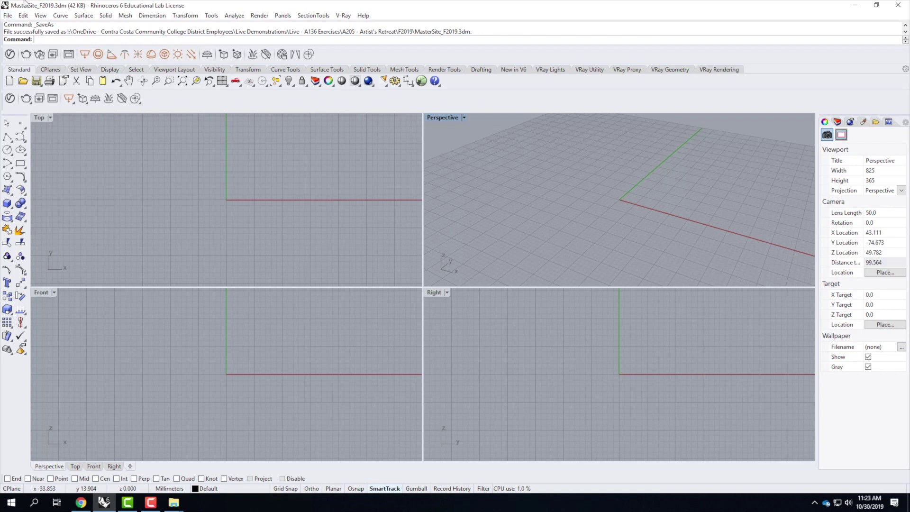
# Step: Import 2014_Final_Site02_skpv7.skp from Downloads > F2014_Assignment 205 with faces as mesh
pyautogui.click(7, 15)
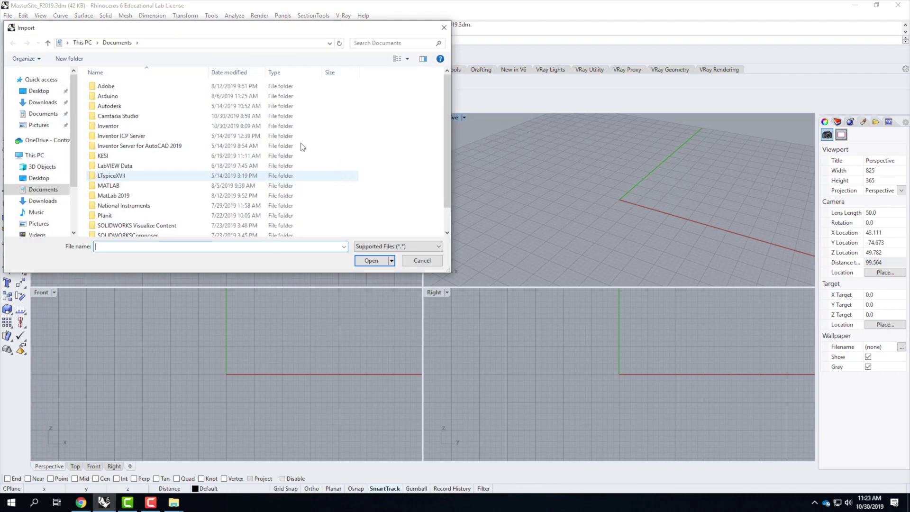
pyautogui.click(43, 143)
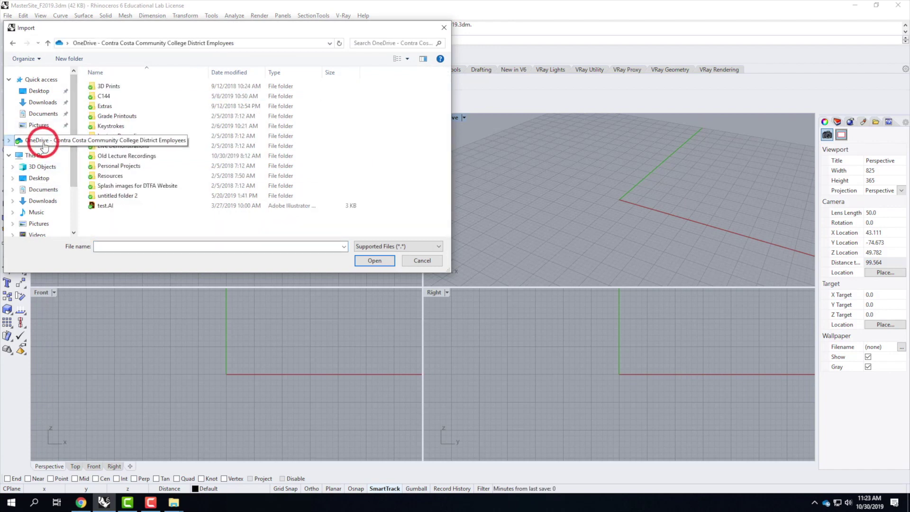
pyautogui.click(34, 105)
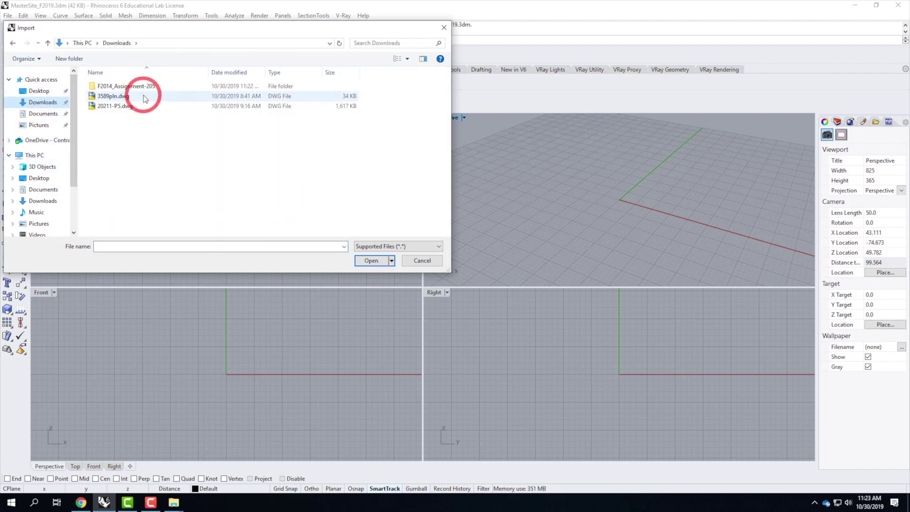
pyautogui.doubleClick(121, 87)
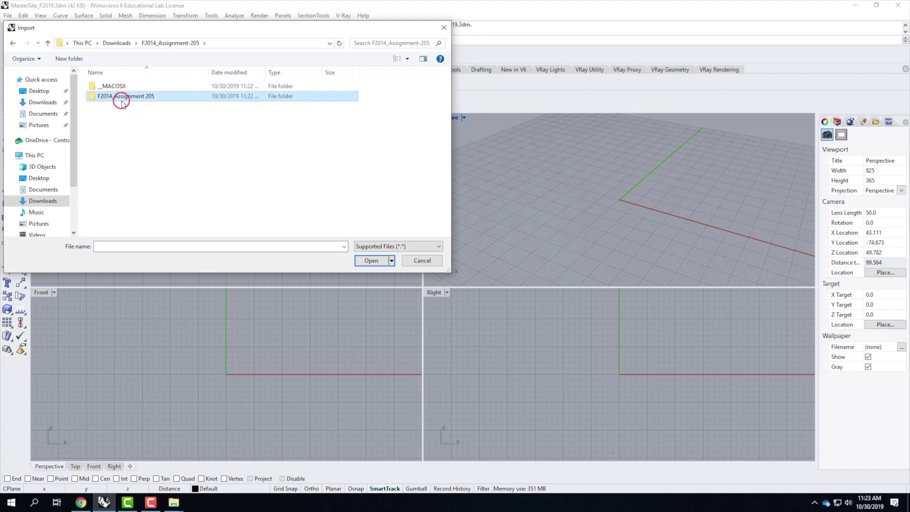
pyautogui.doubleClick(122, 97)
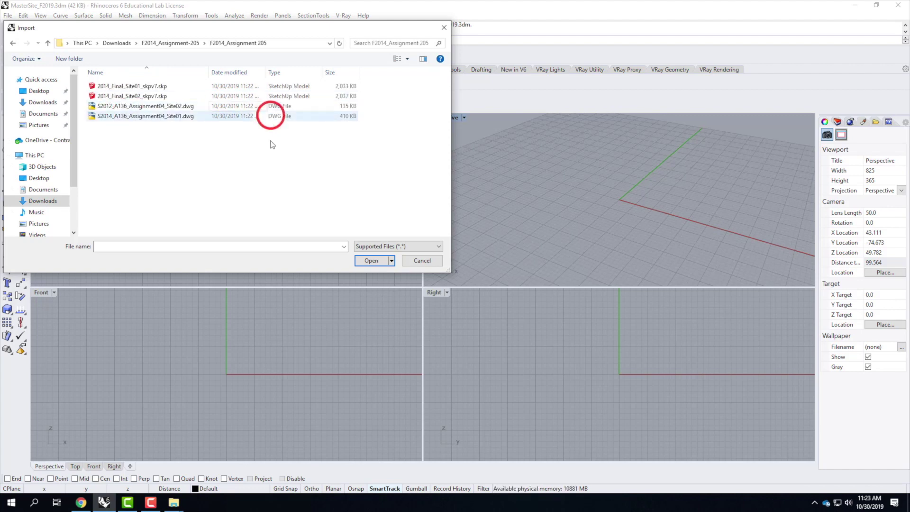
pyautogui.click(146, 97)
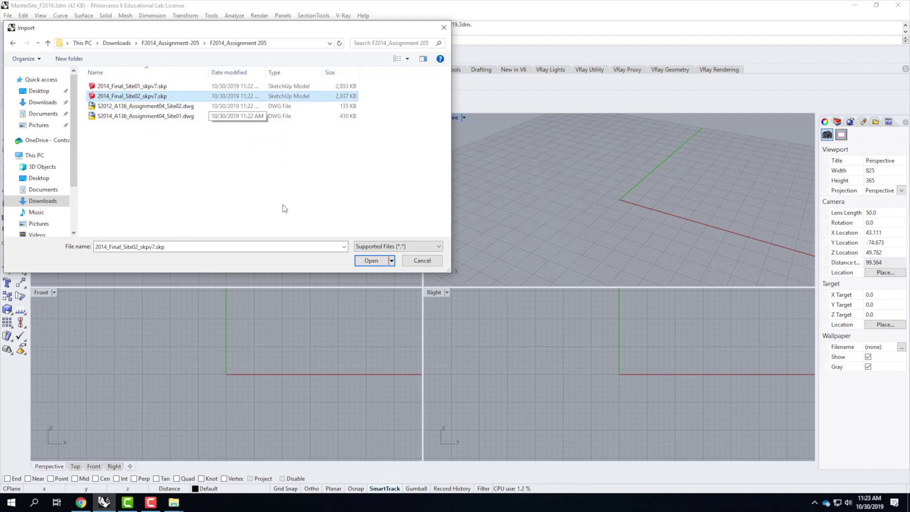
pyautogui.click(371, 261)
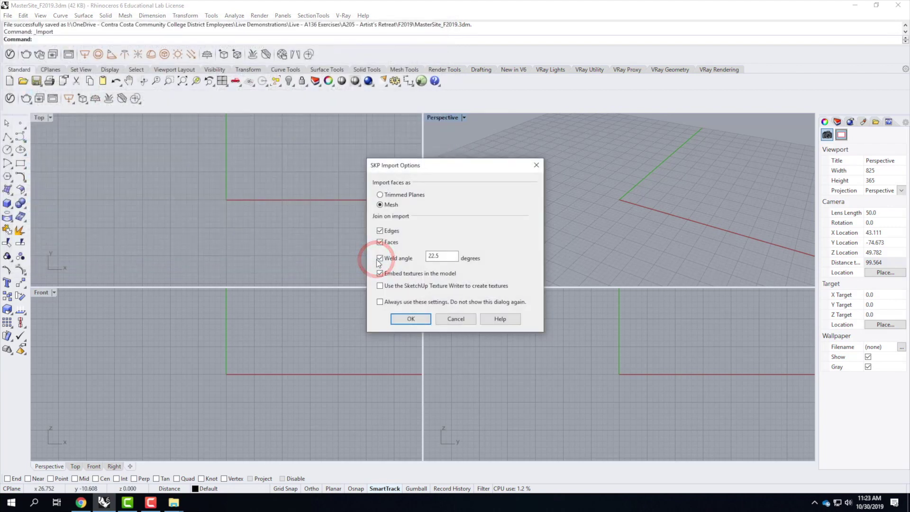
pyautogui.click(411, 319)
pyautogui.scroll(10, 521, 199)
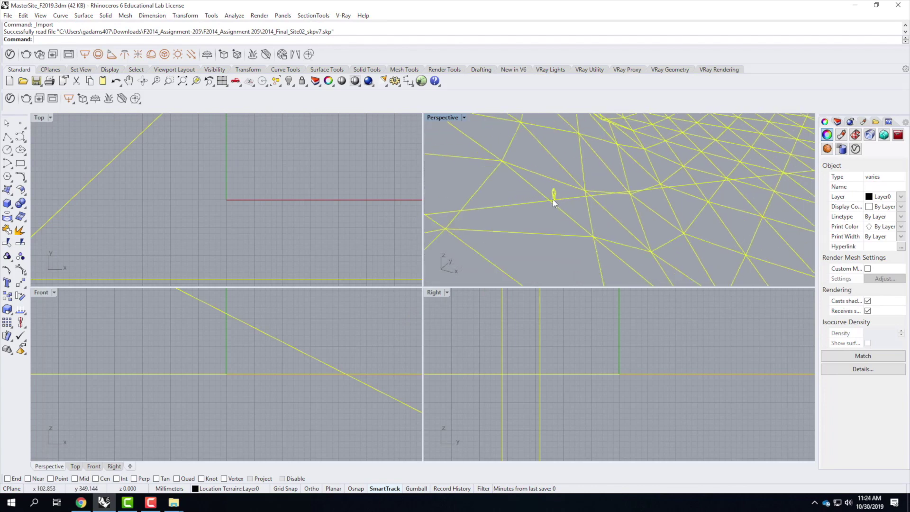
# Step: Delete the small human figure block from the imported site
pyautogui.scroll(-10, 584, 200)
pyautogui.scroll(8, 579, 198)
pyautogui.scroll(4, 525, 169)
pyautogui.click(522, 171)
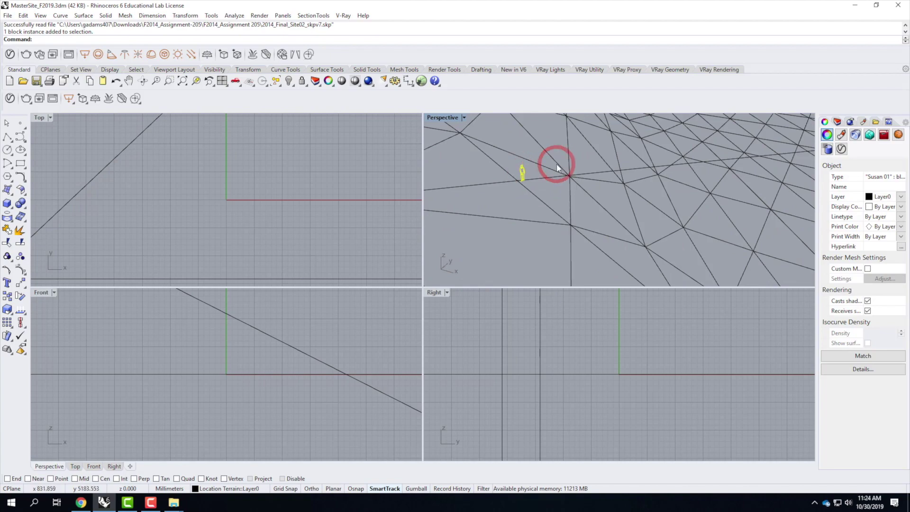
pyautogui.press('Delete')
# Step: Maximize the Perspective viewport, orbit to a top-down terrain view, and show the Layers panel
pyautogui.doubleClick(433, 117)
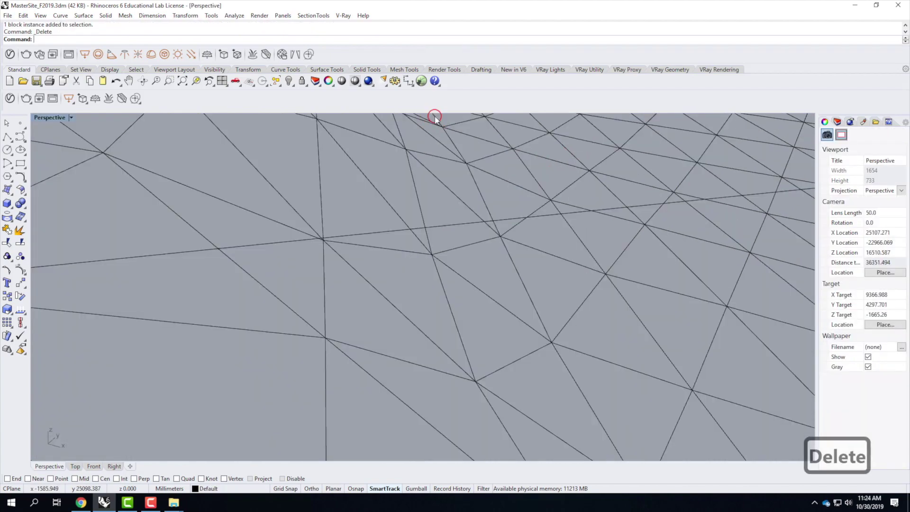
pyautogui.scroll(-5, 242, 251)
pyautogui.scroll(-3, 244, 252)
pyautogui.moveTo(244, 252); pyautogui.dragTo(345, 270, button='right')
pyautogui.scroll(-3, 262, 239)
pyautogui.scroll(3, 417, 290)
pyautogui.moveTo(417, 290); pyautogui.dragTo(411, 317, button='right')
pyautogui.click(756, 132)
pyautogui.click(838, 123)
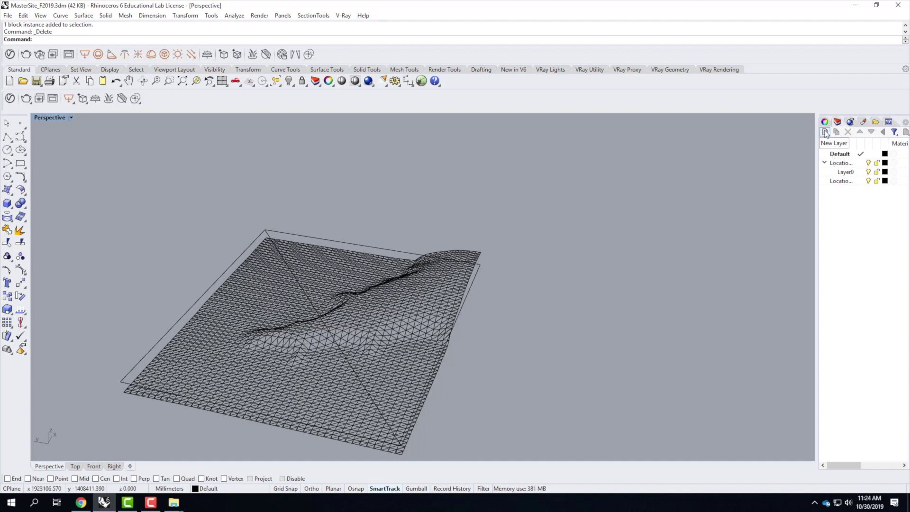
# Step: Create a SketchUp layer and move both imported meshes onto it
pyautogui.click(826, 133)
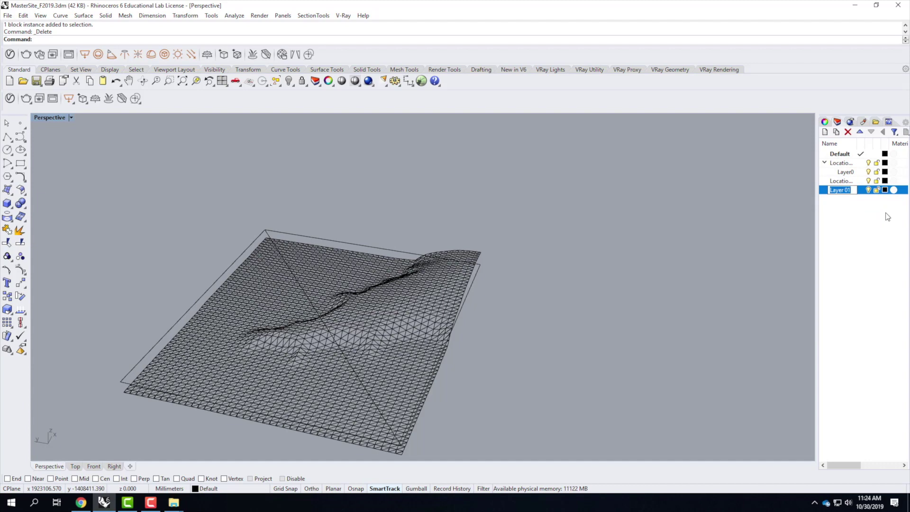
pyautogui.write('Sketc')
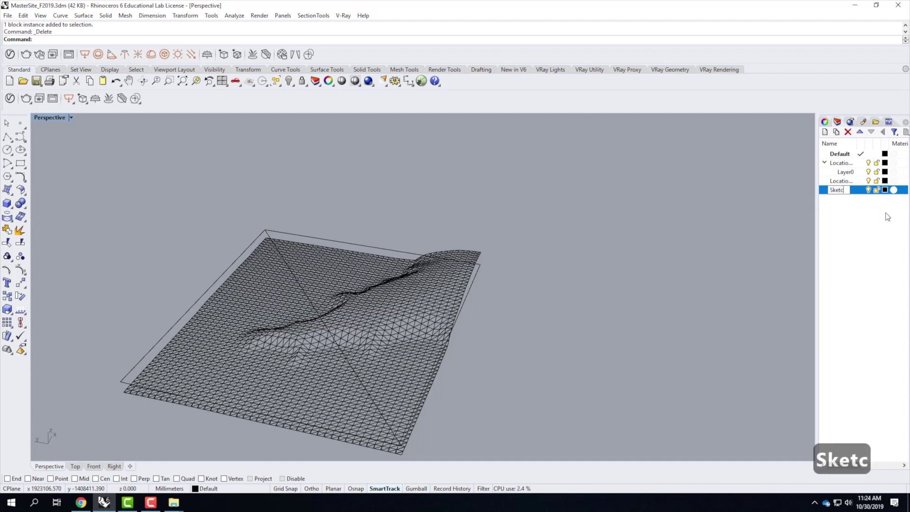
pyautogui.write('hUp')
pyautogui.press('Return')
pyautogui.moveTo(554, 209); pyautogui.dragTo(266, 386)
pyautogui.rightClick(851, 190)
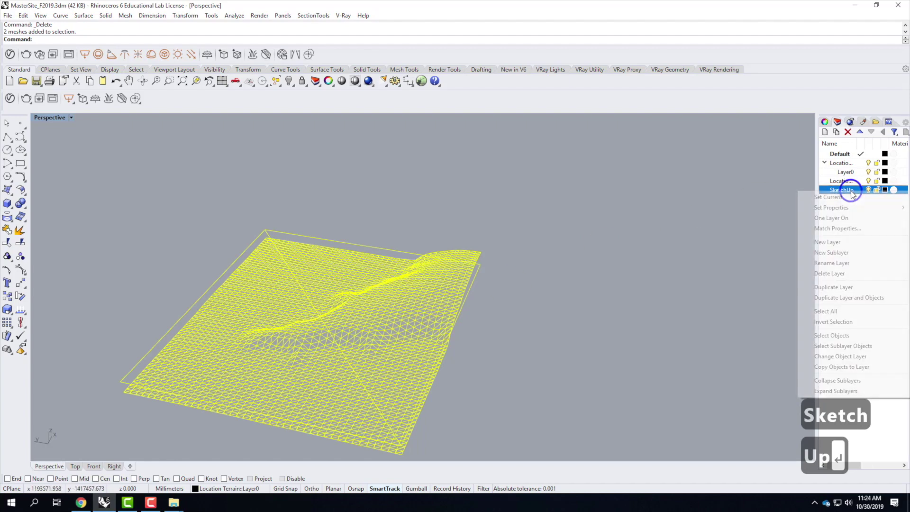
pyautogui.click(870, 357)
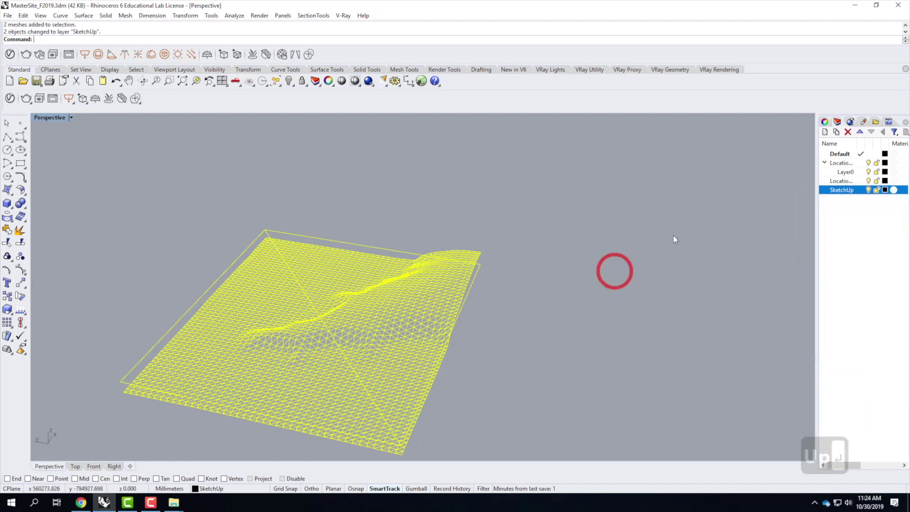
pyautogui.click(869, 190)
pyautogui.click(869, 190)
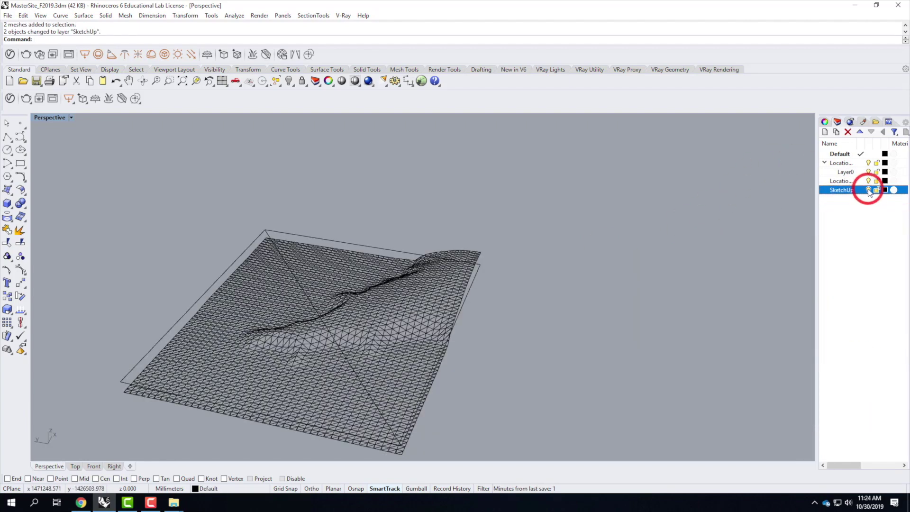
pyautogui.click(826, 162)
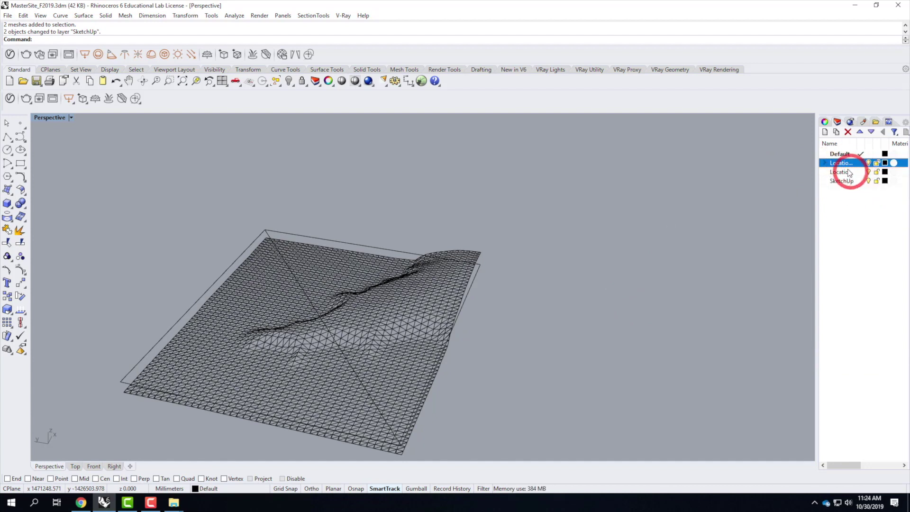
# Step: Add an Environment layer with a Terrain sublayer beneath it
pyautogui.click(825, 133)
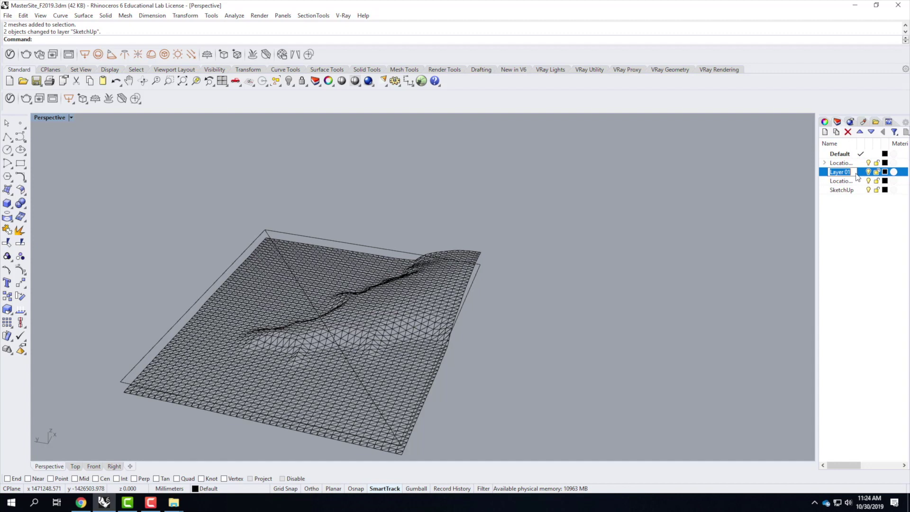
pyautogui.write('En')
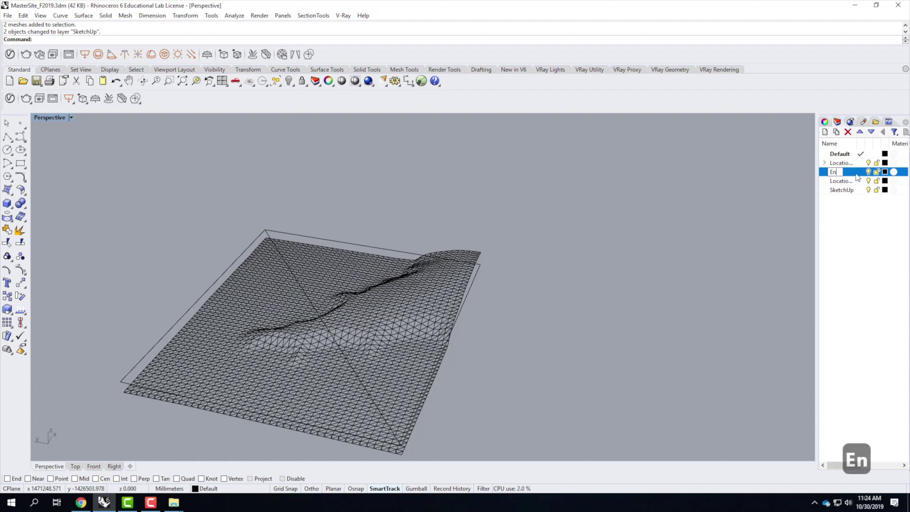
pyautogui.write('vironment')
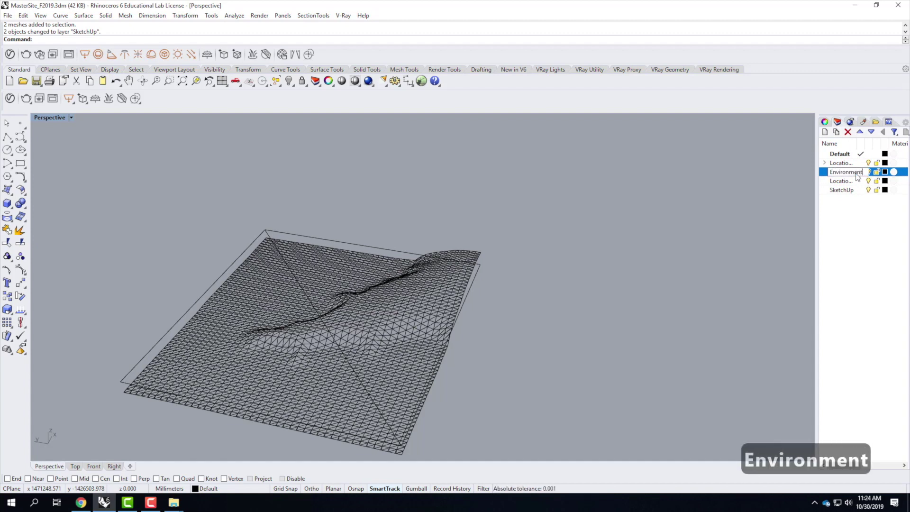
pyautogui.click(837, 133)
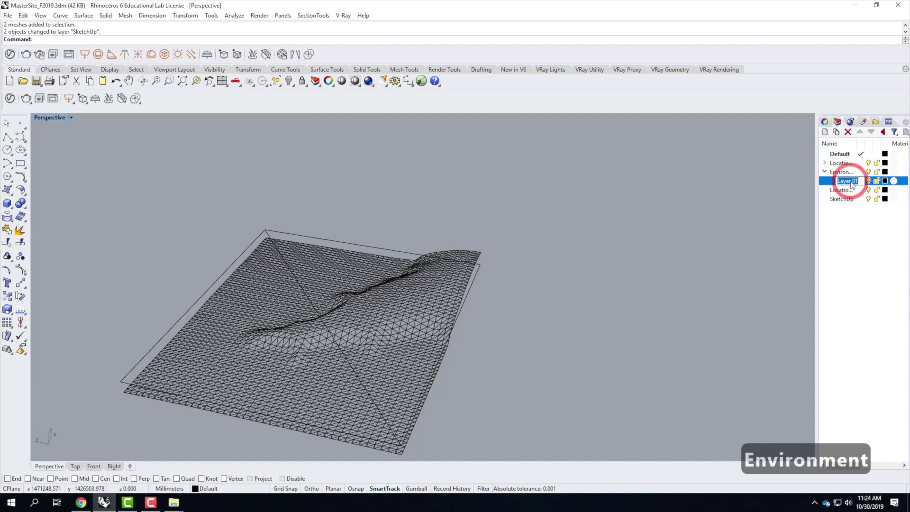
pyautogui.write('Terrain')
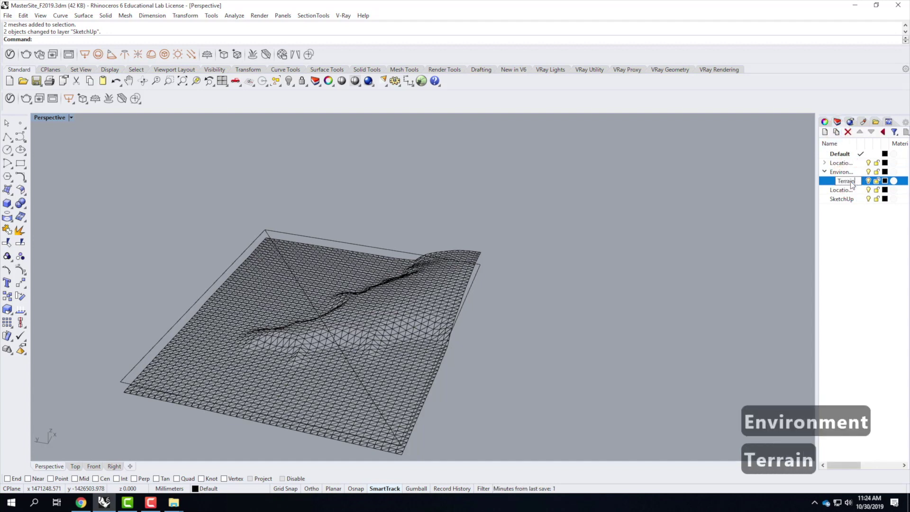
pyautogui.press('Return')
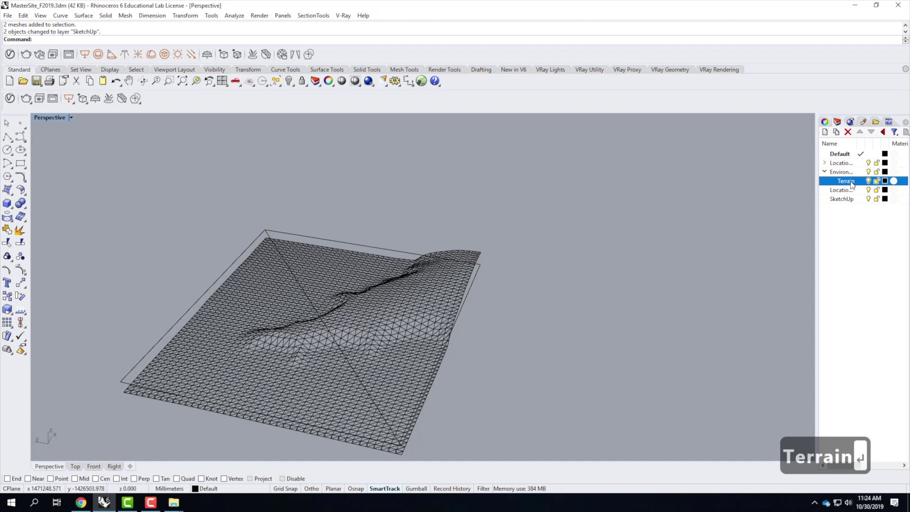
# Step: Switch the Perspective viewport to Shaded display
pyautogui.scroll(-4, 640, 208)
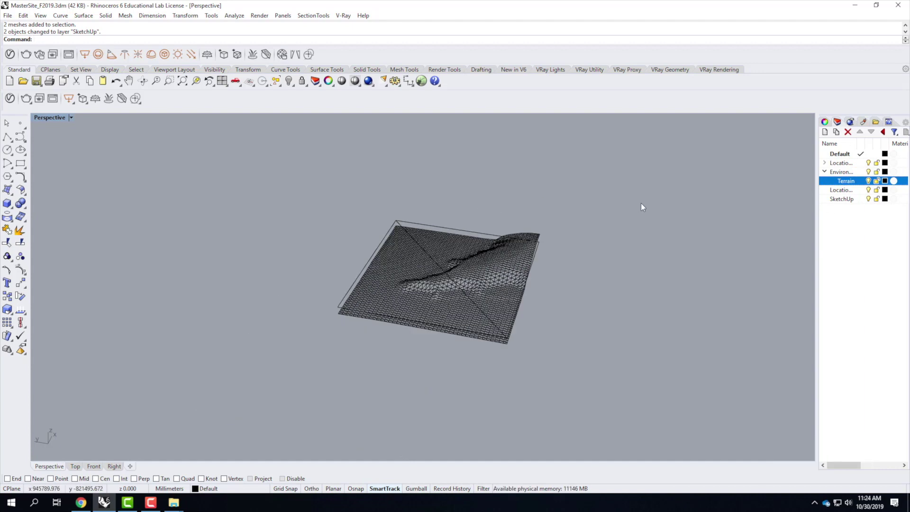
pyautogui.scroll(2, 542, 328)
pyautogui.scroll(2, 489, 249)
pyautogui.click(71, 118)
pyautogui.click(61, 142)
pyautogui.moveTo(361, 277)
pyautogui.mouseDown(button='right')
pyautogui.moveTo(379, 268)
pyautogui.moveTo(340, 221)
pyautogui.mouseUp(button='right')
# Step: Hide the flat plane mesh with the Hide command, then select the terrain mesh
pyautogui.click(332, 187)
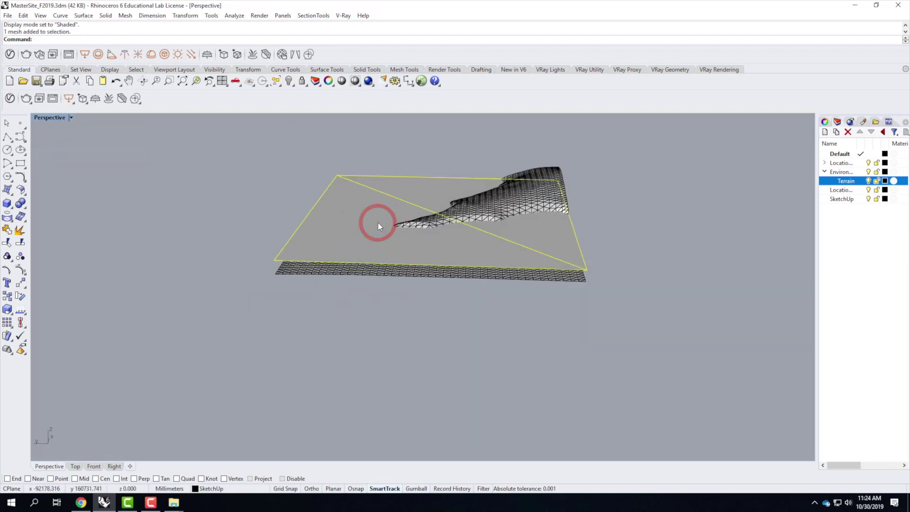
pyautogui.write('hid')
pyautogui.press('Return')
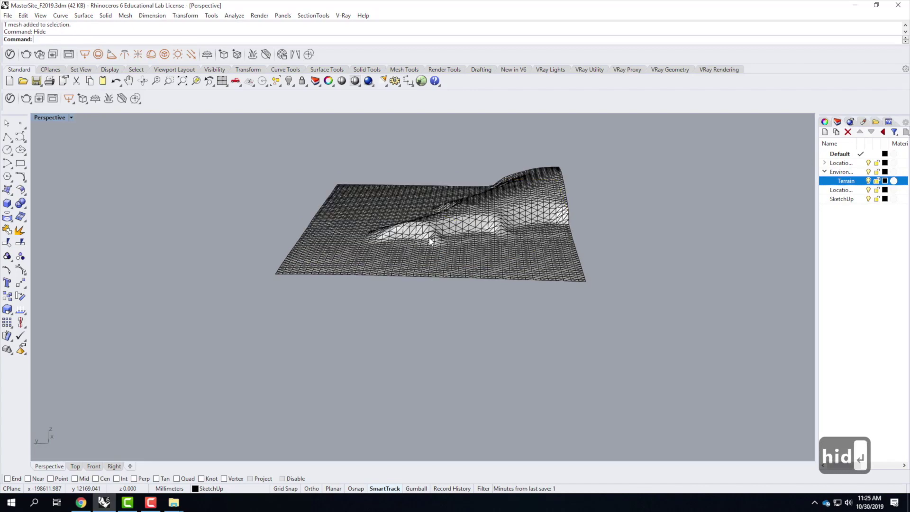
pyautogui.scroll(4, 578, 283)
pyautogui.moveTo(602, 278); pyautogui.dragTo(432, 318, button='right')
pyautogui.click(478, 315)
pyautogui.click(364, 358)
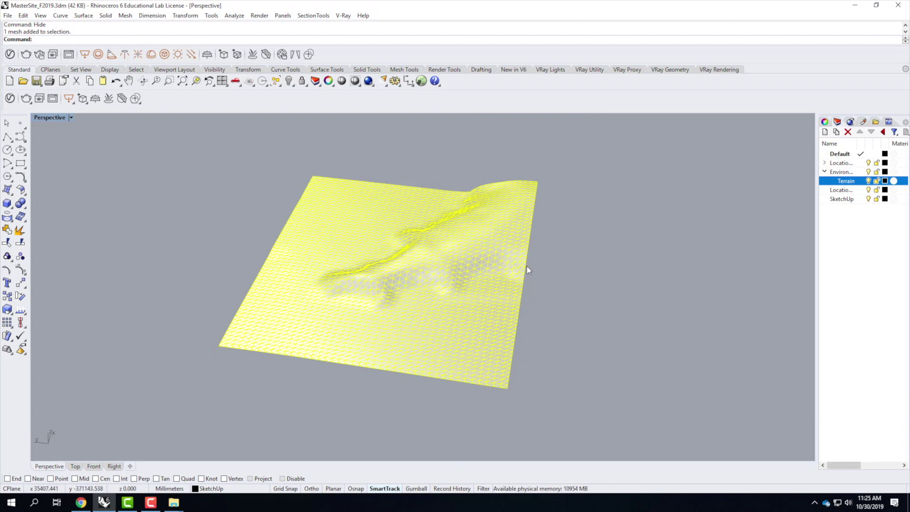
# Step: Add a new layer named 'Contours' below Terrain
pyautogui.click(837, 132)
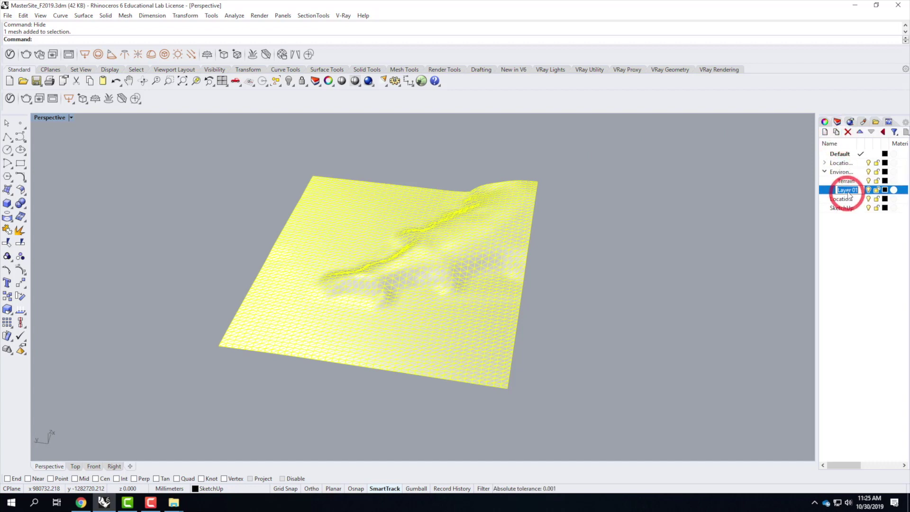
pyautogui.write('Contours')
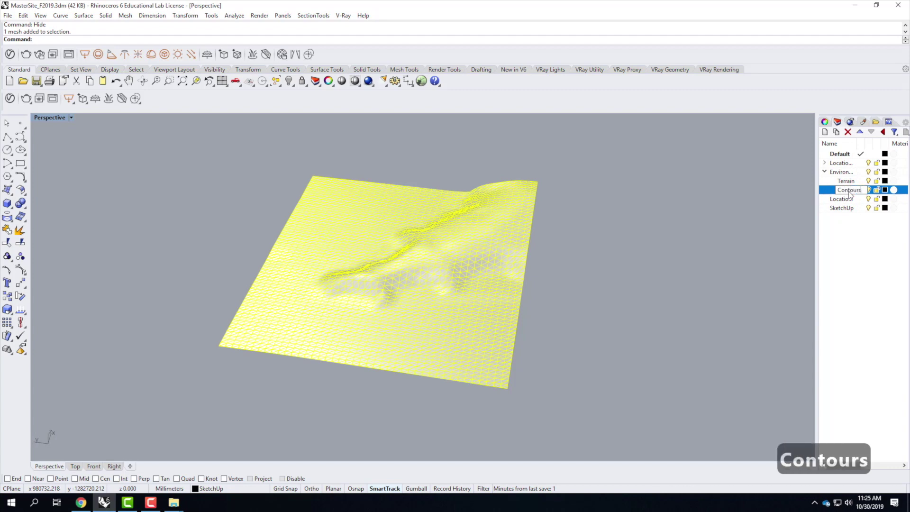
pyautogui.press('Return')
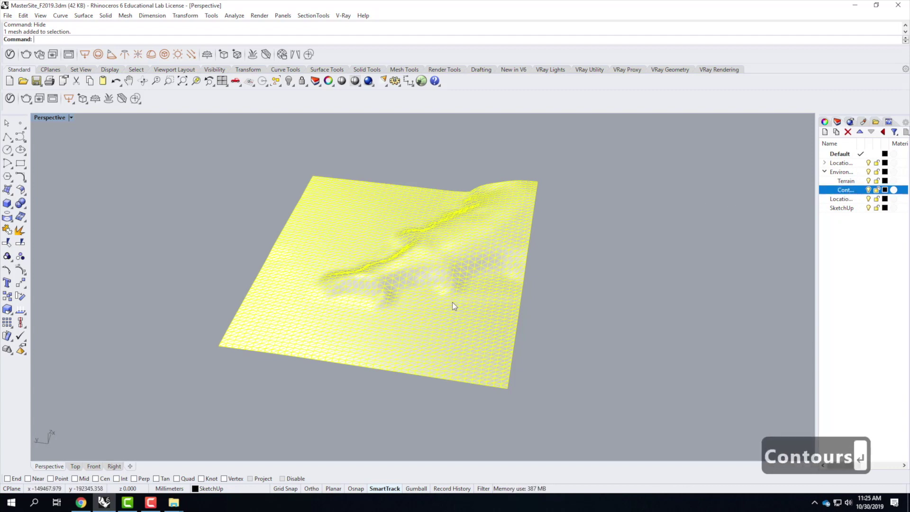
# Step: Cut trial 100' contours from the mesh corner vertex, then undo them
pyautogui.write('cont')
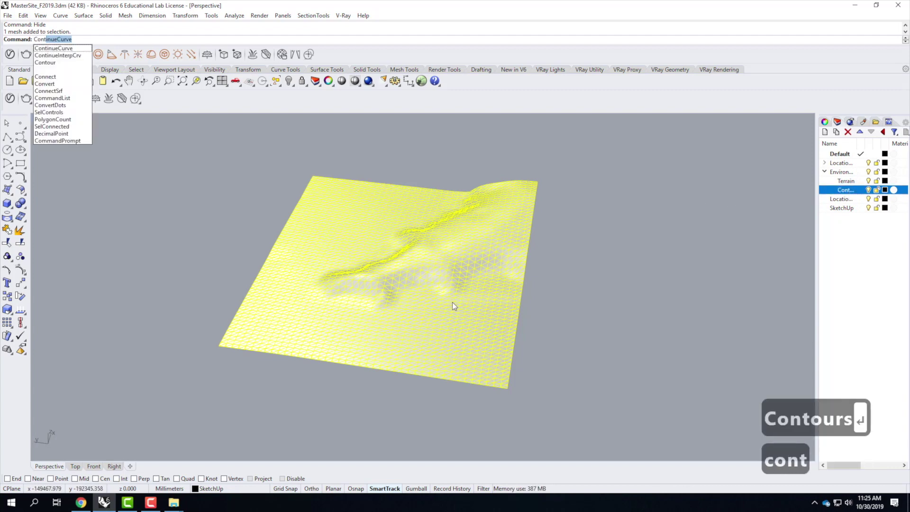
pyautogui.write('our')
pyautogui.press('Return')
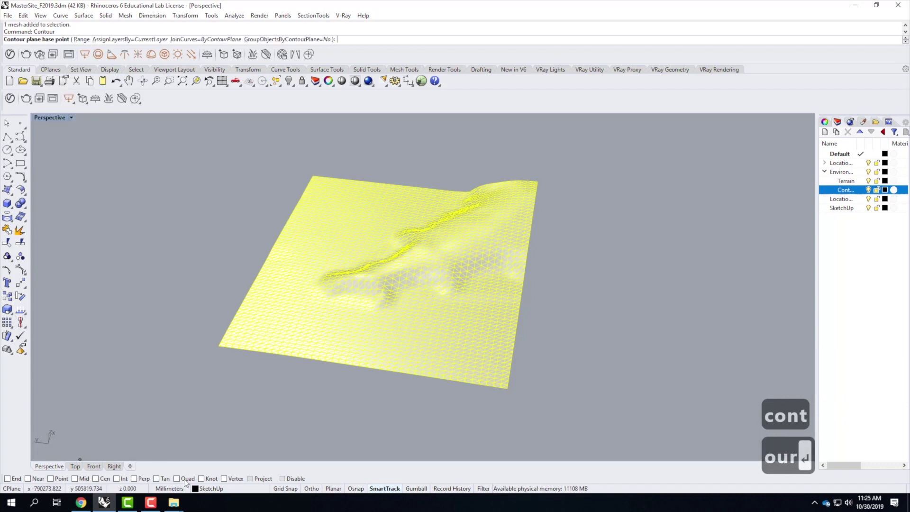
pyautogui.click(224, 479)
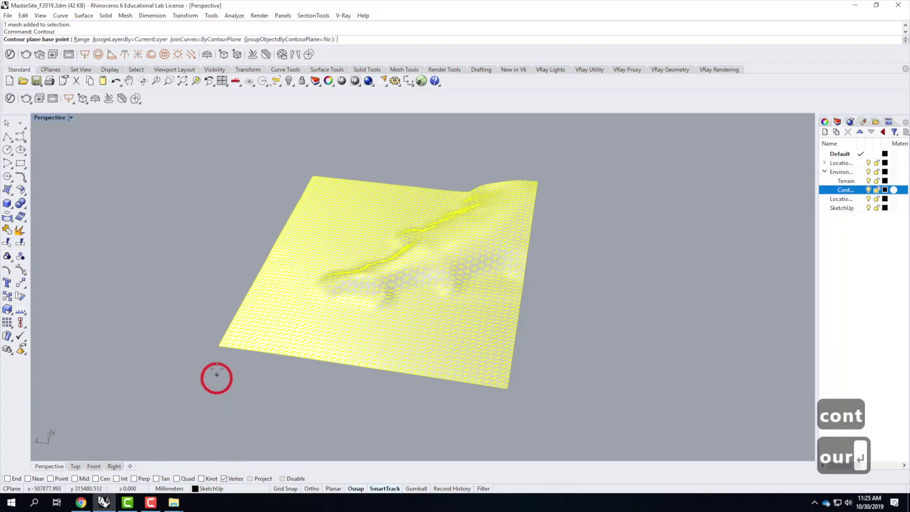
pyautogui.click(220, 345)
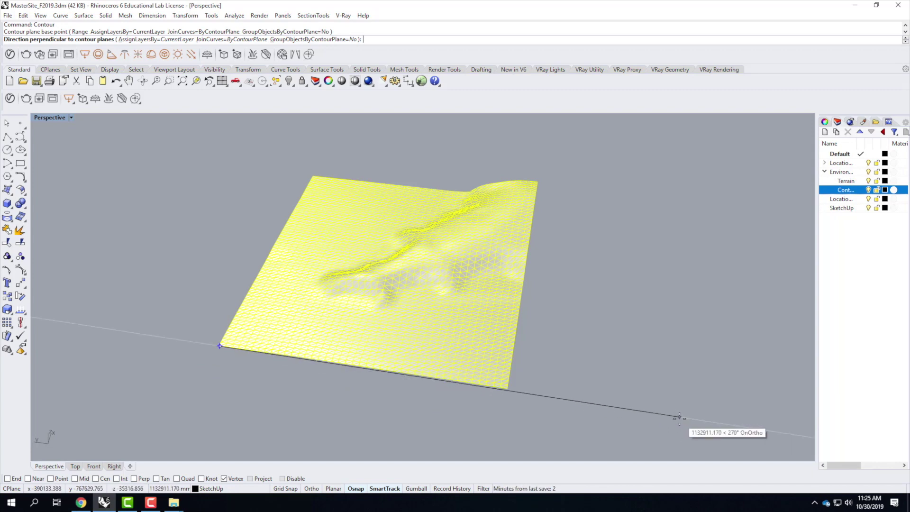
pyautogui.click(680, 418)
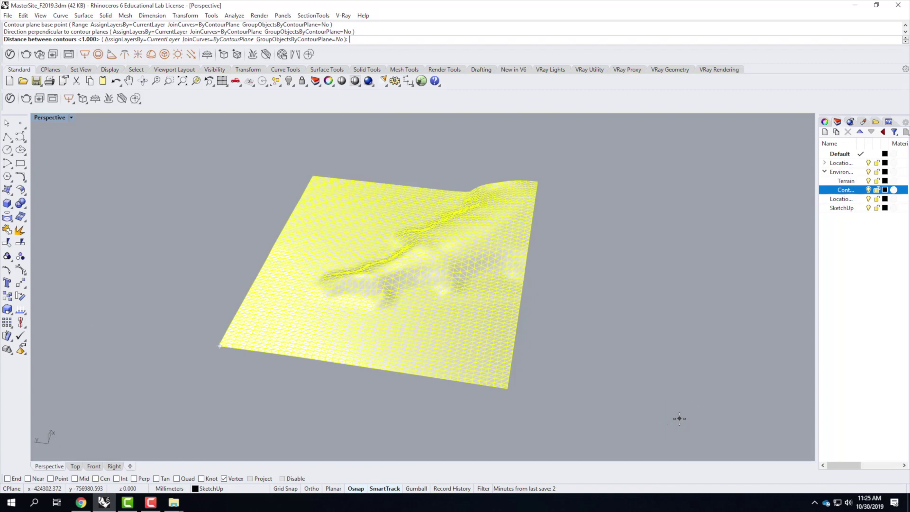
pyautogui.write("100'")
pyautogui.press('Return')
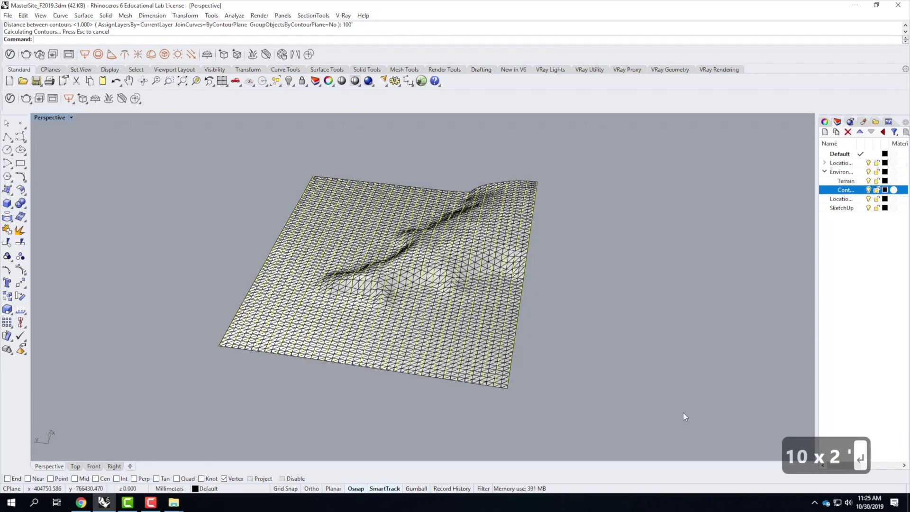
pyautogui.hotkey('ctrl', 'z')
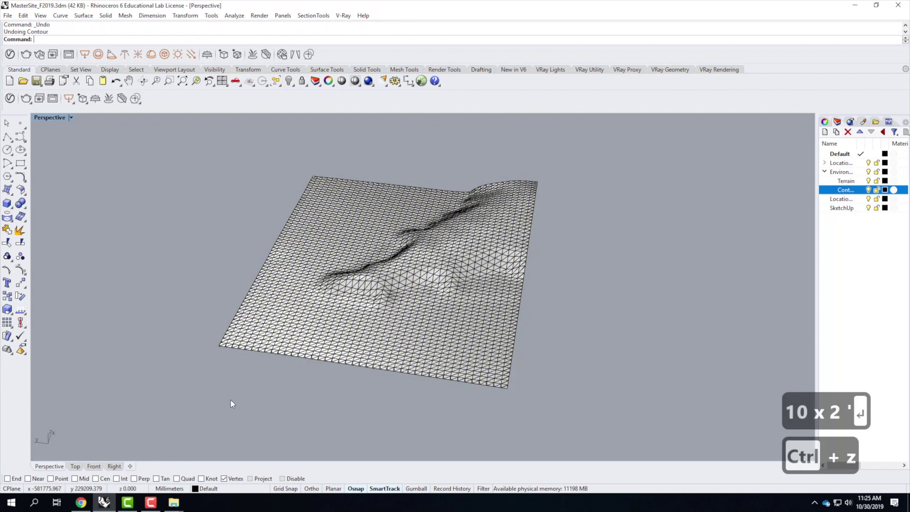
# Step: Contour the terrain mesh from its corner vertex at 75' spacing
pyautogui.rightClick(225, 372)
pyautogui.click(223, 347)
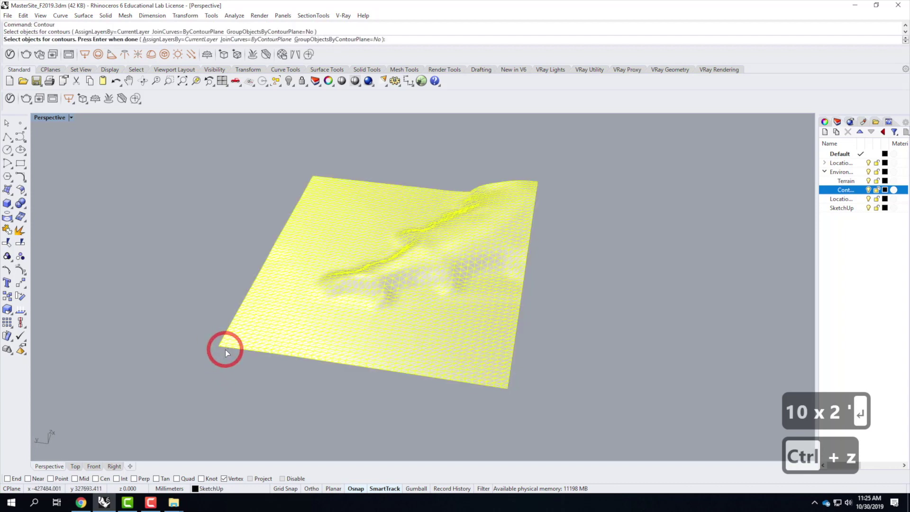
pyautogui.press('Return')
pyautogui.click(219, 346)
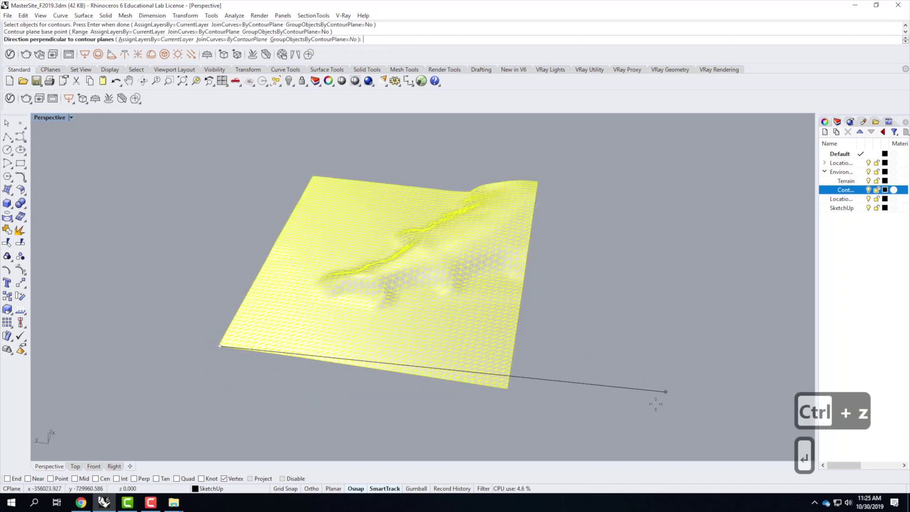
pyautogui.click(631, 409)
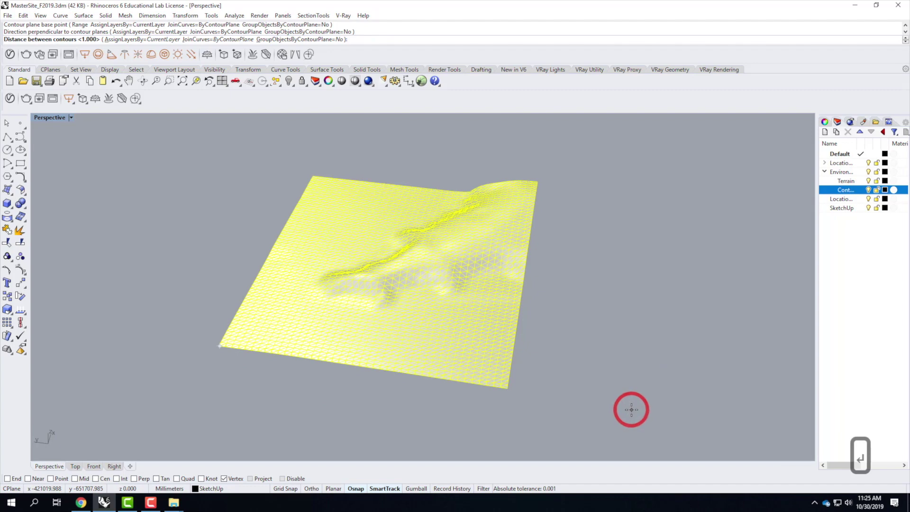
pyautogui.write("75'")
pyautogui.press('Return')
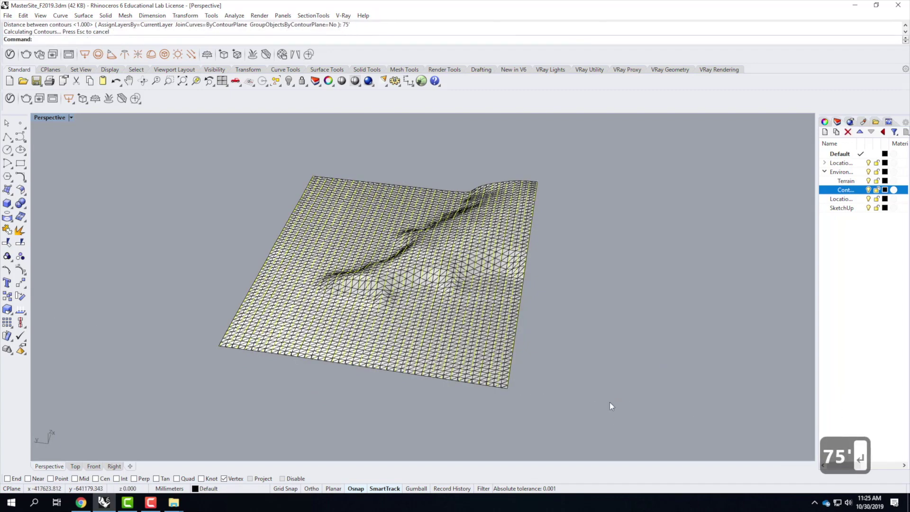
# Step: Reselect the mesh and regenerate contours from the corner vertex at 22860 mm spacing
pyautogui.scroll(10, 204, 387)
pyautogui.click(227, 365)
pyautogui.click(253, 220)
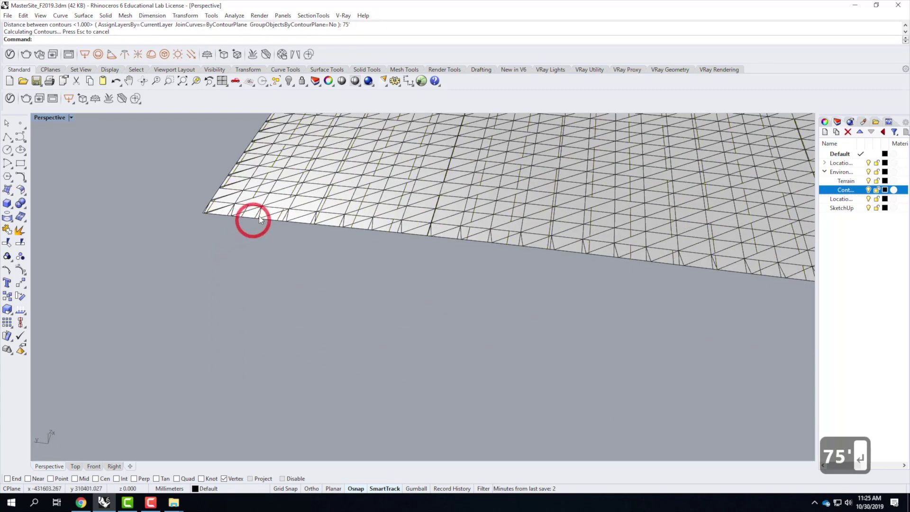
pyautogui.click(271, 218)
pyautogui.rightClick(210, 224)
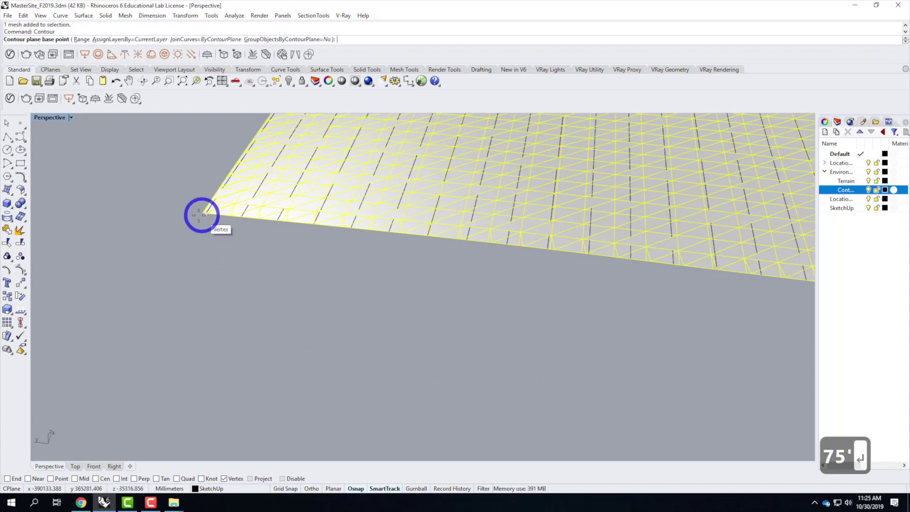
pyautogui.scroll(5, 200, 213)
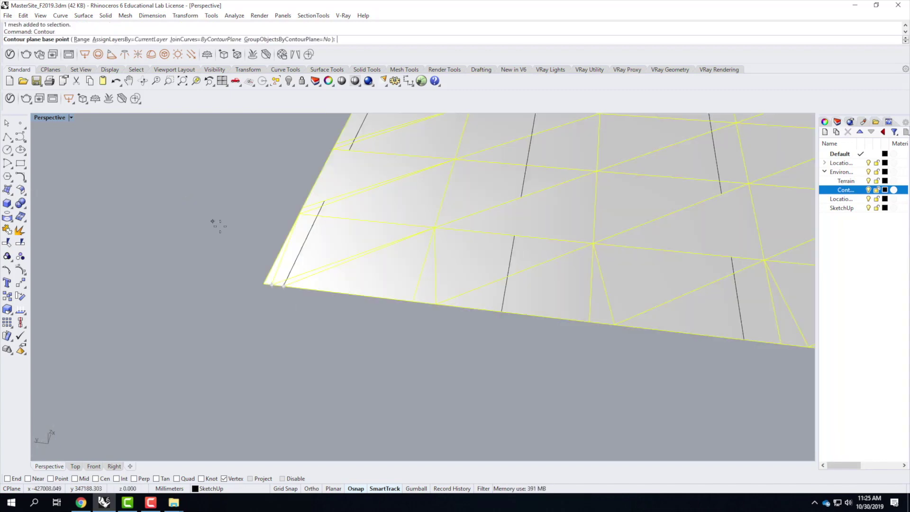
pyautogui.click(259, 285)
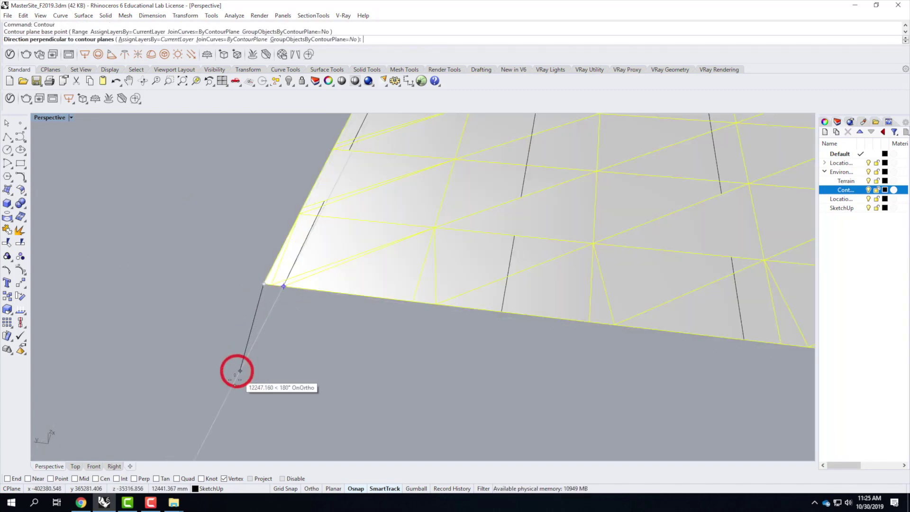
pyautogui.scroll(-8, 224, 400)
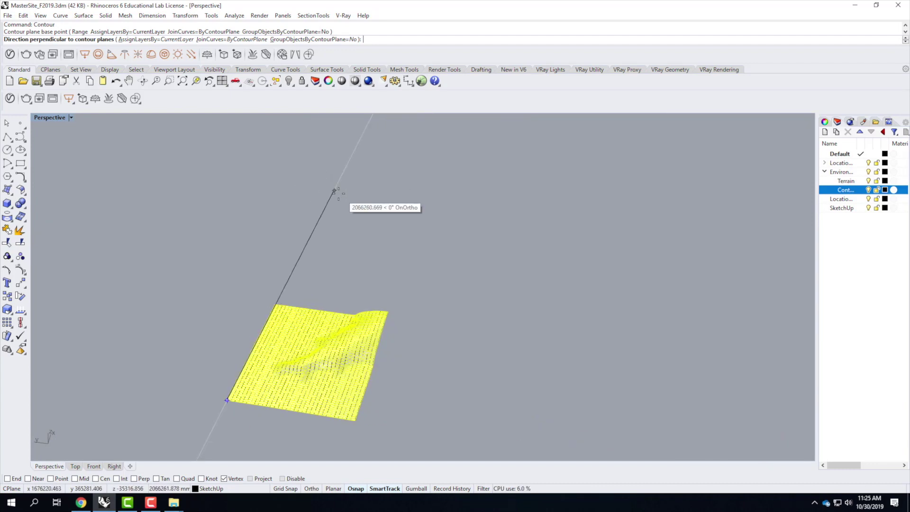
pyautogui.click(334, 192)
pyautogui.press('Return')
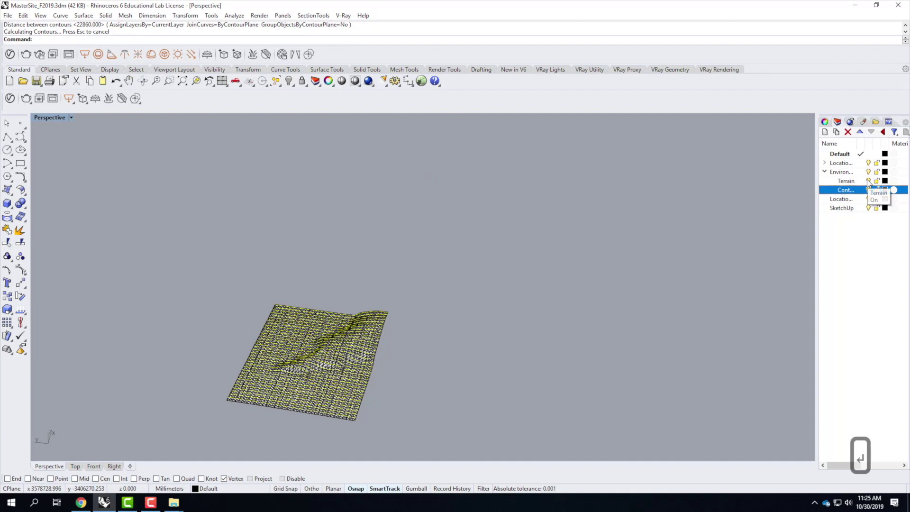
# Step: Make SketchUp the current layer, deselect everything and orbit across the terrain
pyautogui.click(868, 211)
pyautogui.click(491, 396)
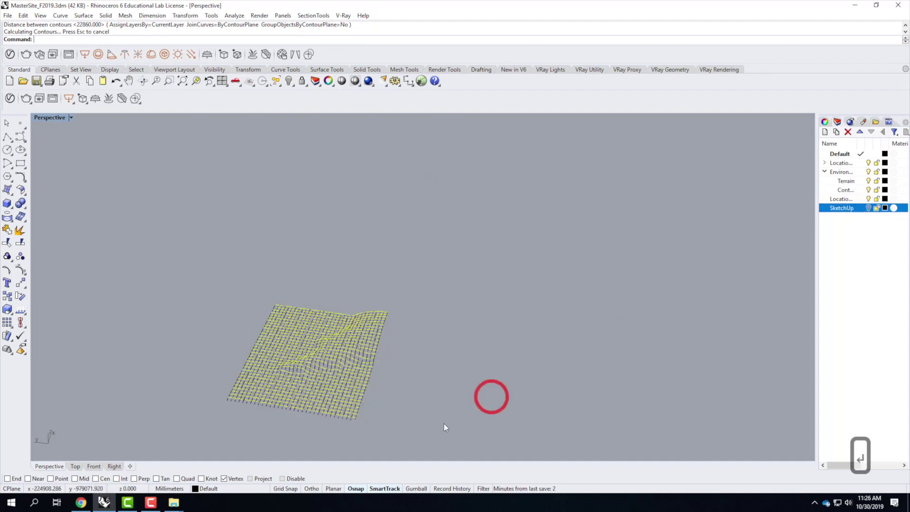
pyautogui.press('Escape')
pyautogui.scroll(5, 335, 381)
pyautogui.moveTo(335, 377); pyautogui.dragTo(247, 294, button='right')
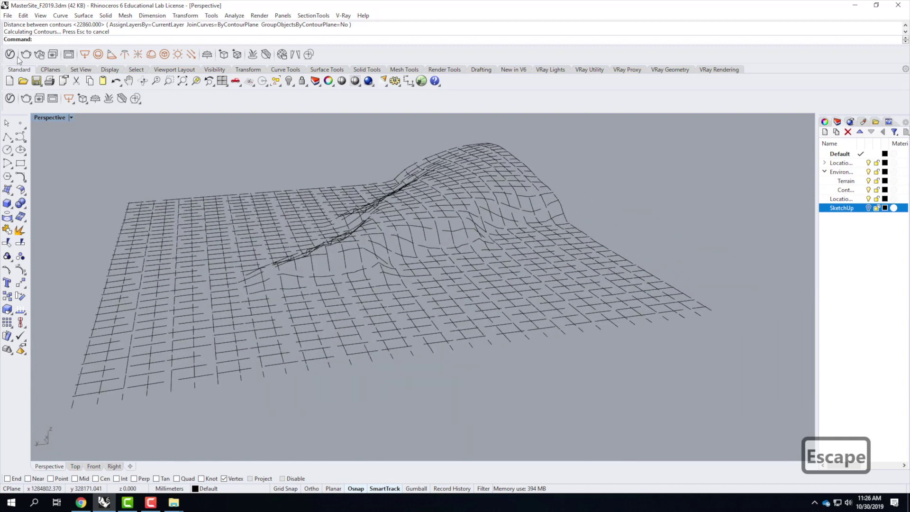
pyautogui.click(72, 116)
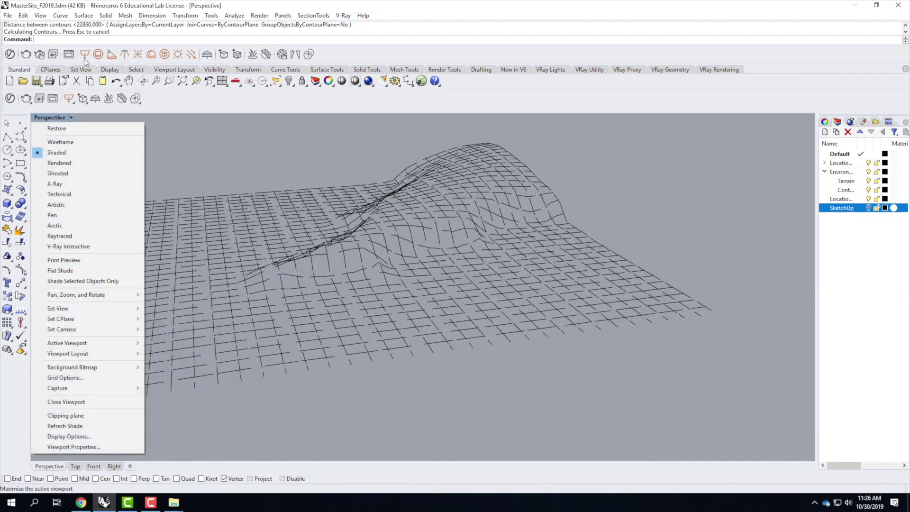
pyautogui.click(294, 10)
# Step: Uncheck GPU Tessellation under View > OpenGL in Tools > Options and confirm
pyautogui.click(212, 15)
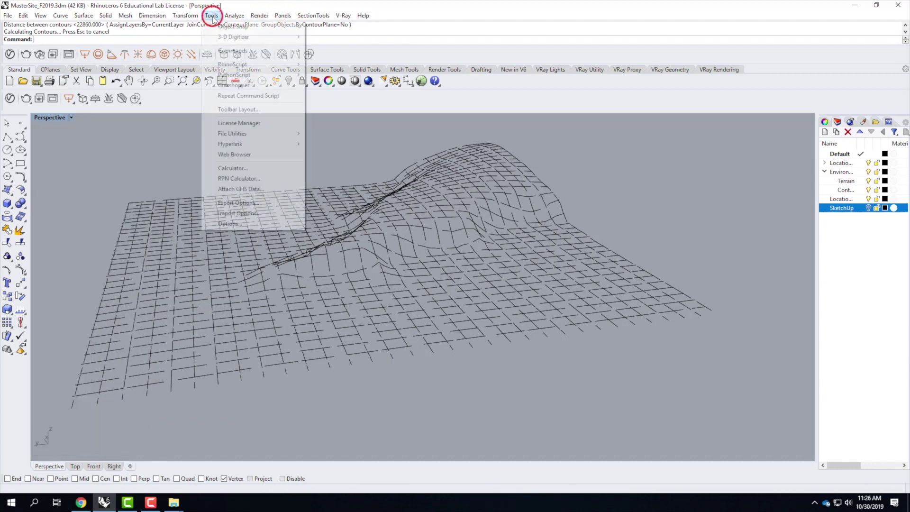
pyautogui.click(270, 223)
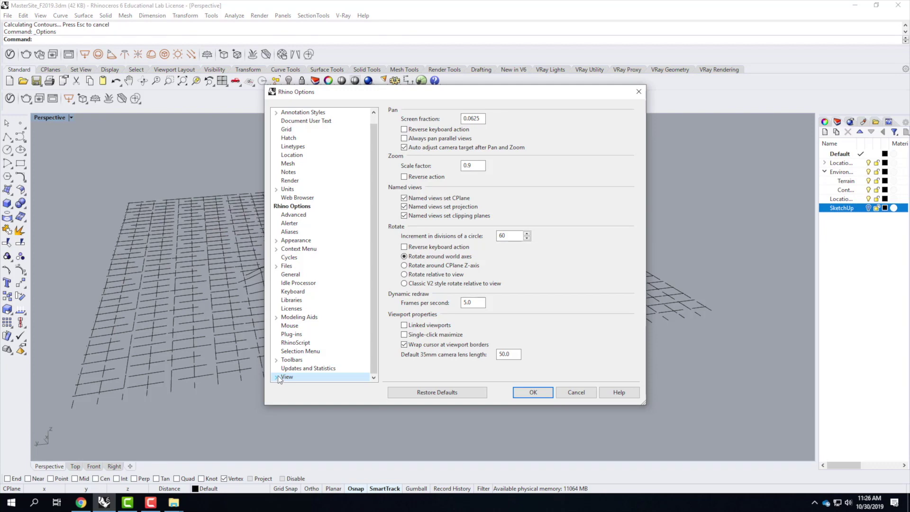
pyautogui.doubleClick(301, 376)
pyautogui.click(301, 377)
pyautogui.click(404, 147)
pyautogui.click(525, 396)
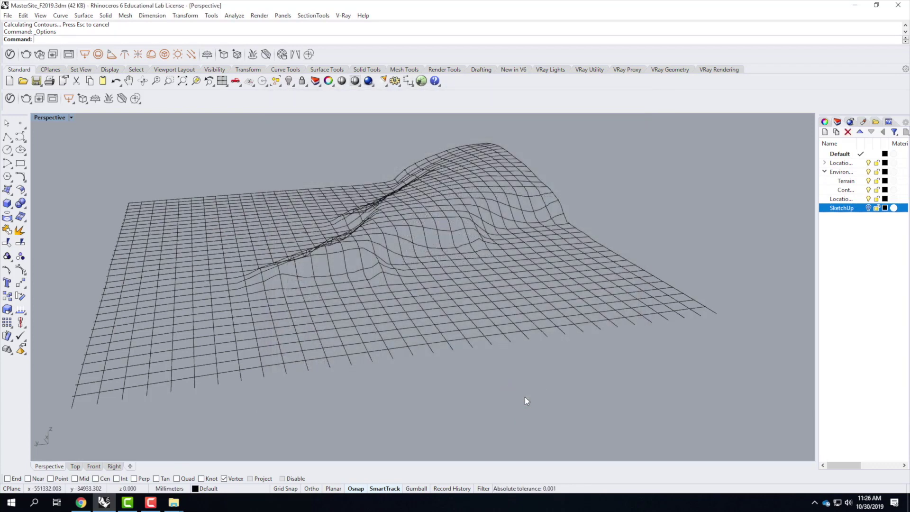
pyautogui.scroll(-3, 271, 268)
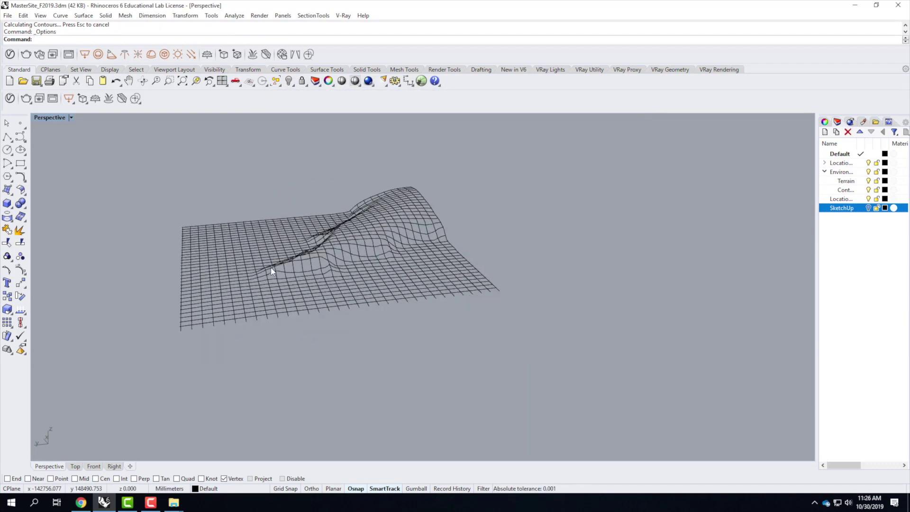
# Step: Restore the four-view layout and zoom the Top viewport onto the terrain grid
pyautogui.doubleClick(48, 117)
pyautogui.click(228, 240)
pyautogui.scroll(-15, 230, 240)
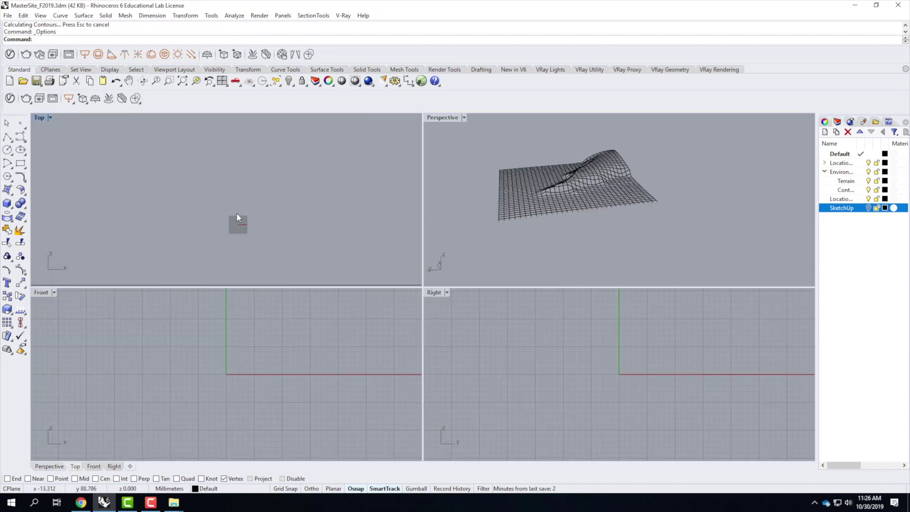
pyautogui.scroll(-5, 229, 181)
pyautogui.scroll(12, 237, 156)
pyautogui.scroll(6, 239, 158)
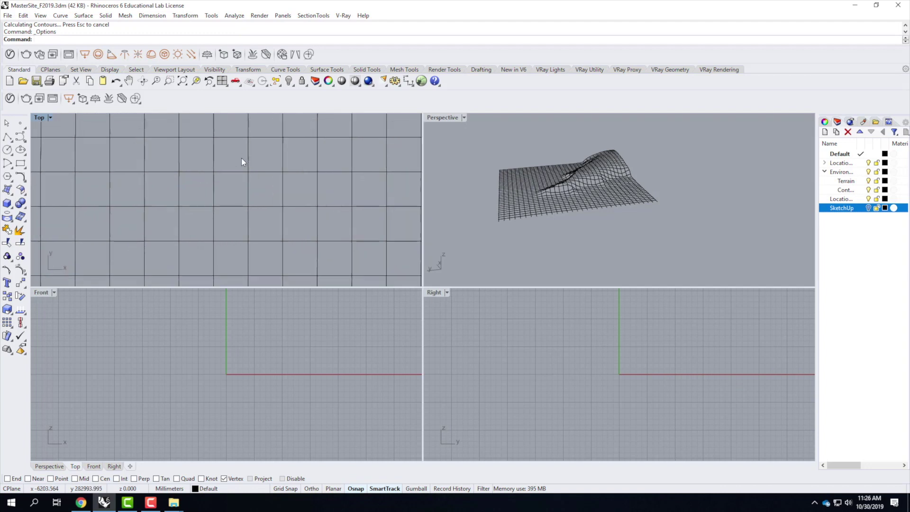
pyautogui.scroll(6, 190, 192)
pyautogui.scroll(-10, 213, 215)
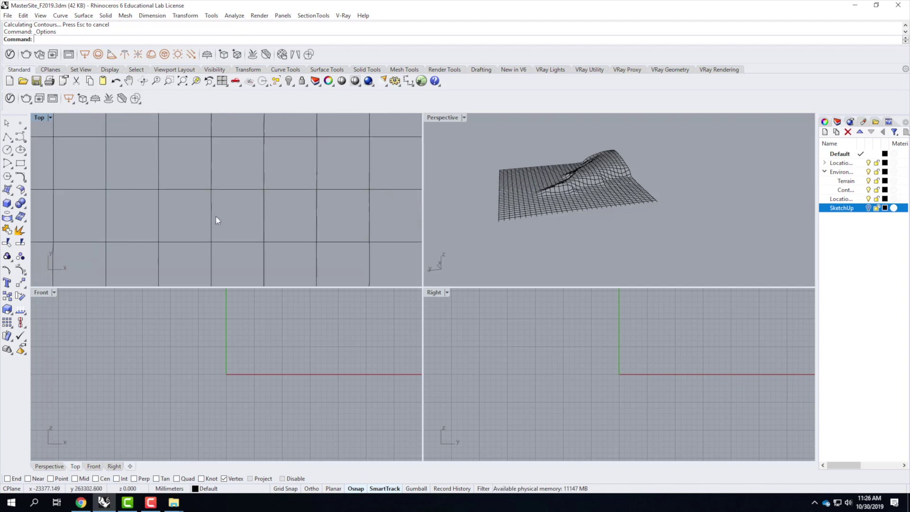
pyautogui.scroll(5, 244, 207)
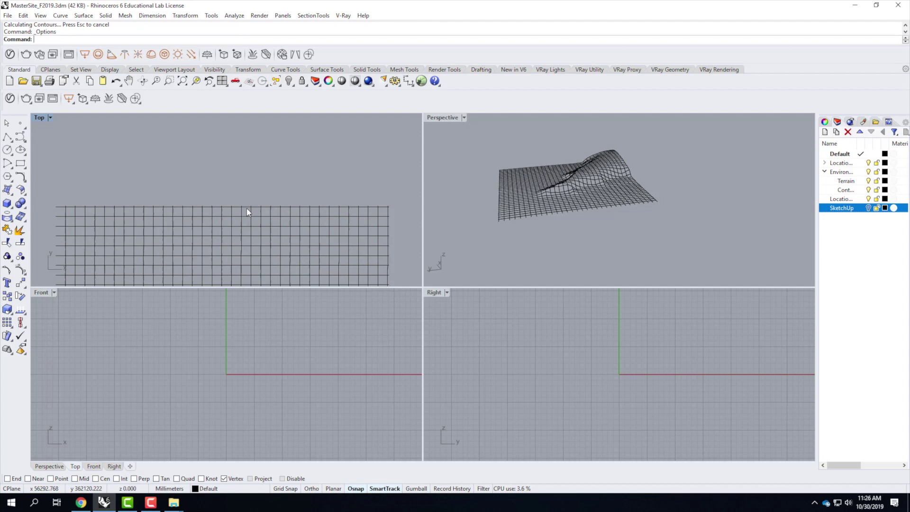
# Step: Select the top, right, left and other boundary edge curves of the grid
pyautogui.click(247, 208)
pyautogui.click(387, 211)
pyautogui.scroll(-2, 386, 170)
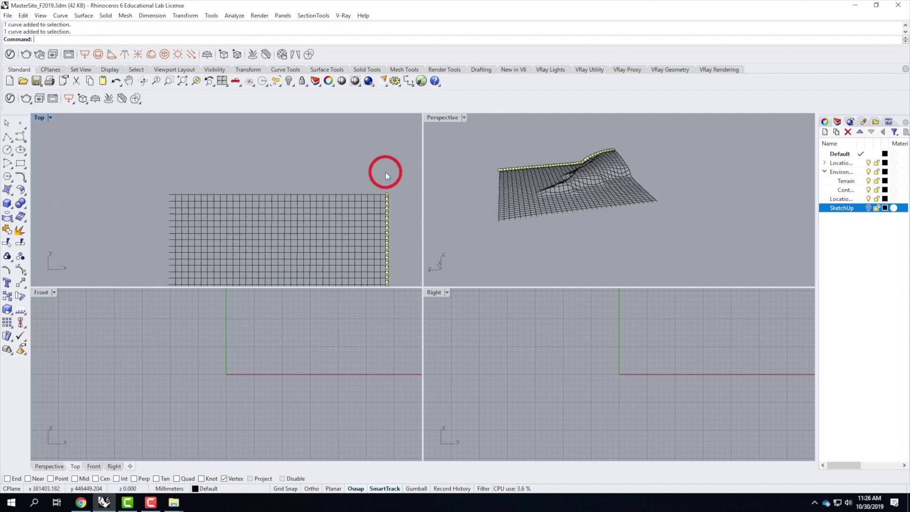
pyautogui.scroll(2, 346, 175)
pyautogui.keyDown('shift'); pyautogui.click(347, 181); pyautogui.keyUp('shift')
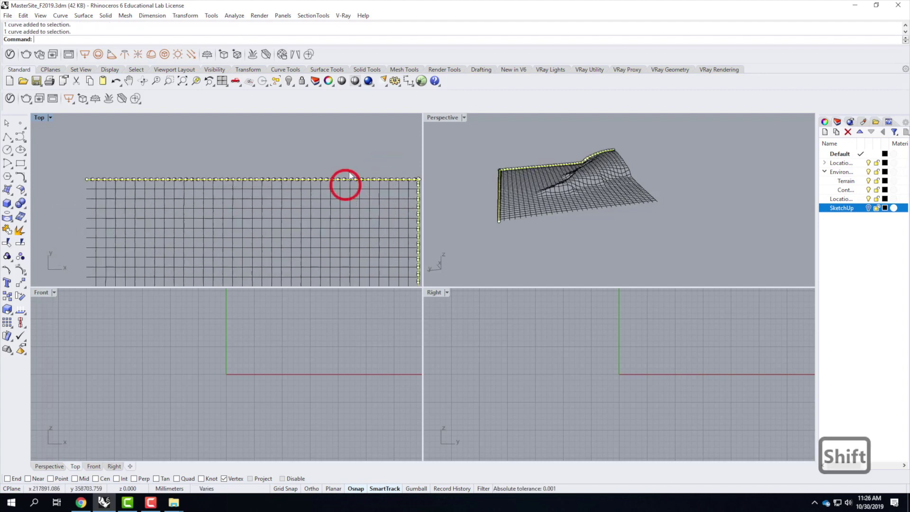
pyautogui.scroll(-2, 284, 192)
pyautogui.scroll(2, 217, 196)
pyautogui.keyDown('shift'); pyautogui.click(213, 190); pyautogui.keyUp('shift')
pyautogui.scroll(-2, 223, 171)
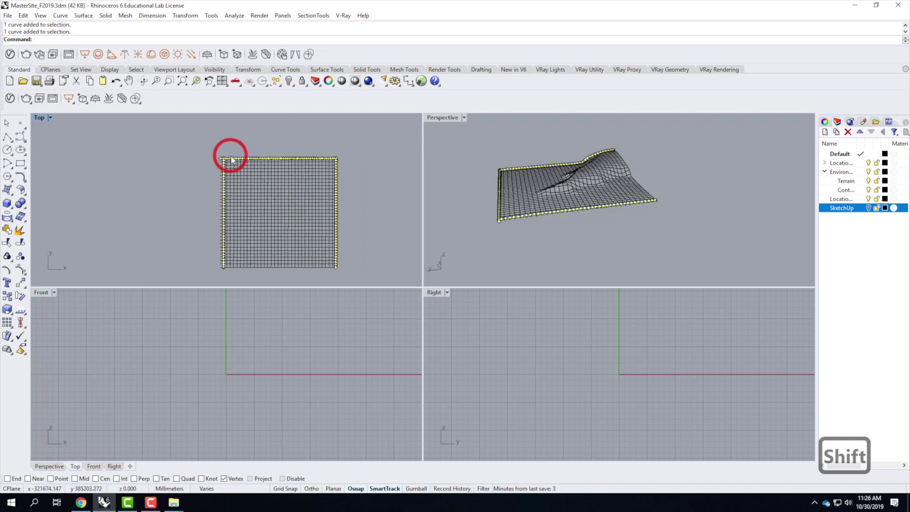
pyautogui.scroll(2, 244, 251)
pyautogui.scroll(2, 258, 249)
pyautogui.keyDown('shift'); pyautogui.click(261, 204); pyautogui.keyUp('shift')
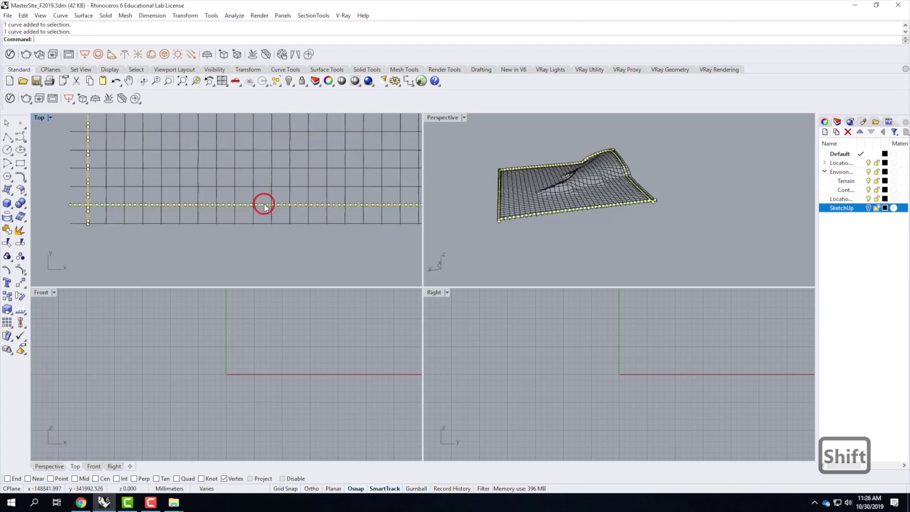
pyautogui.scroll(-3, 263, 265)
pyautogui.scroll(2, 266, 138)
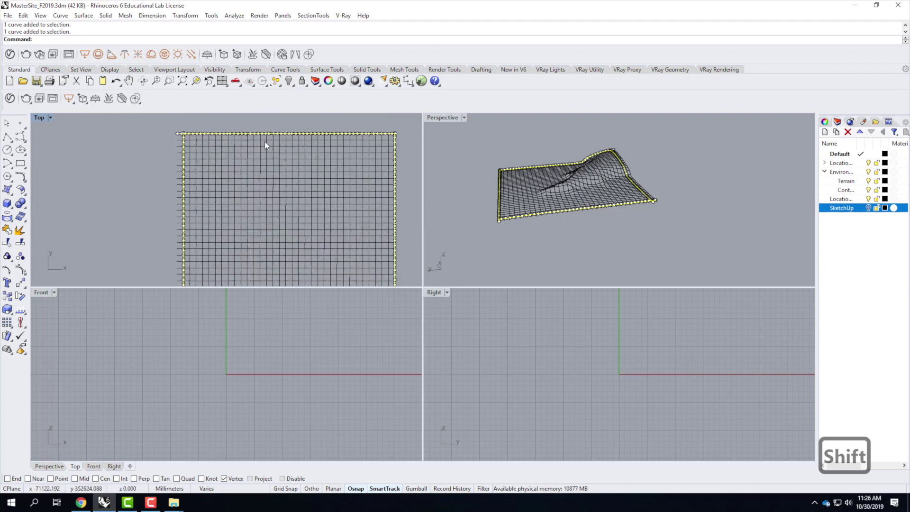
pyautogui.keyDown('shift'); pyautogui.click(265, 140); pyautogui.keyUp('shift')
# Step: Remove the wrongly picked vertical curve and stray points from the selection
pyautogui.scroll(3, 274, 134)
pyautogui.keyDown('ctrl'); pyautogui.click(275, 133); pyautogui.keyUp('ctrl')
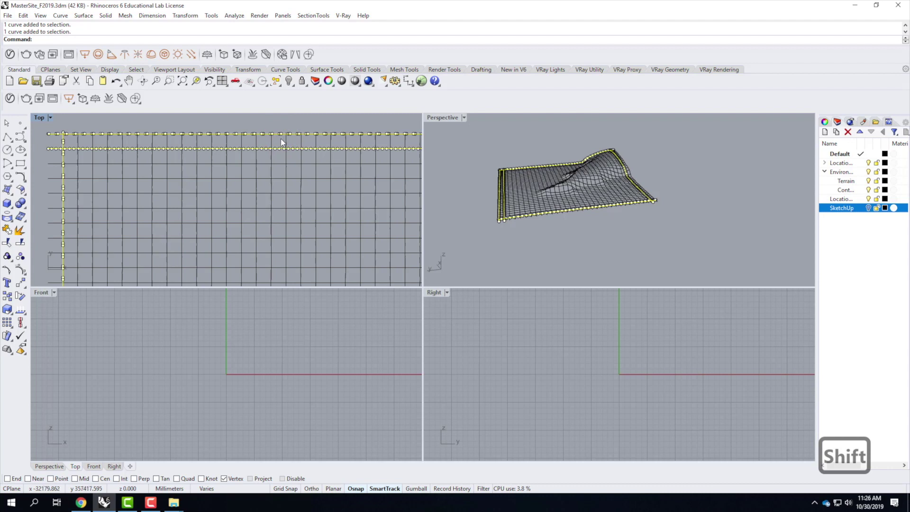
pyautogui.keyDown('shift'); pyautogui.click(272, 127); pyautogui.keyUp('shift')
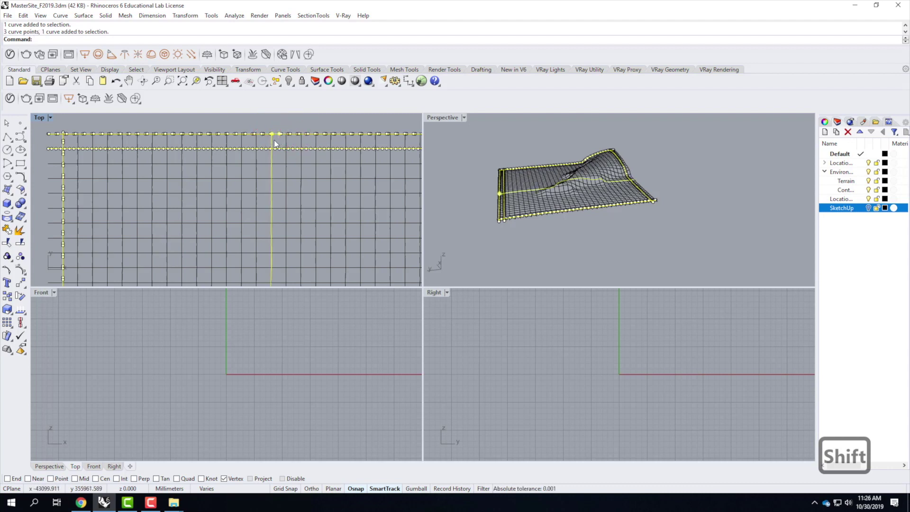
pyautogui.keyDown('ctrl'); pyautogui.click(274, 135); pyautogui.keyUp('ctrl')
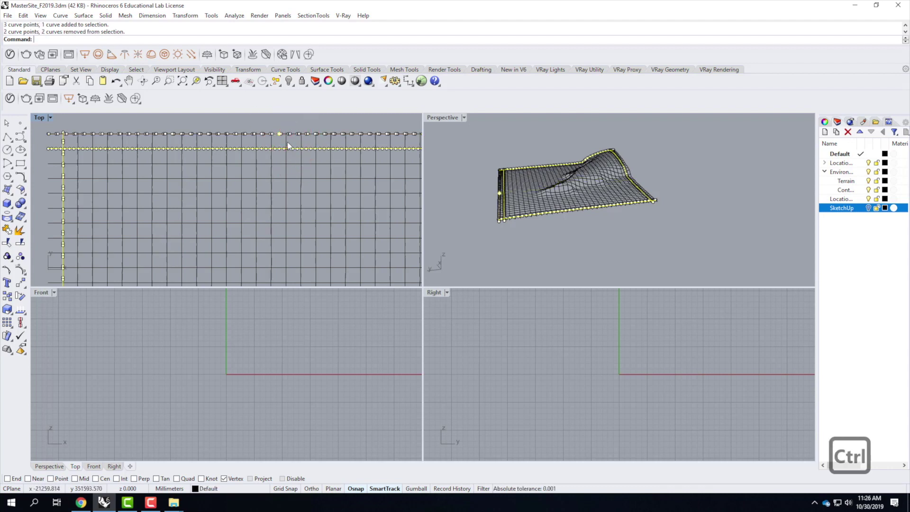
pyautogui.keyDown('ctrl'); pyautogui.click(279, 133); pyautogui.keyUp('ctrl')
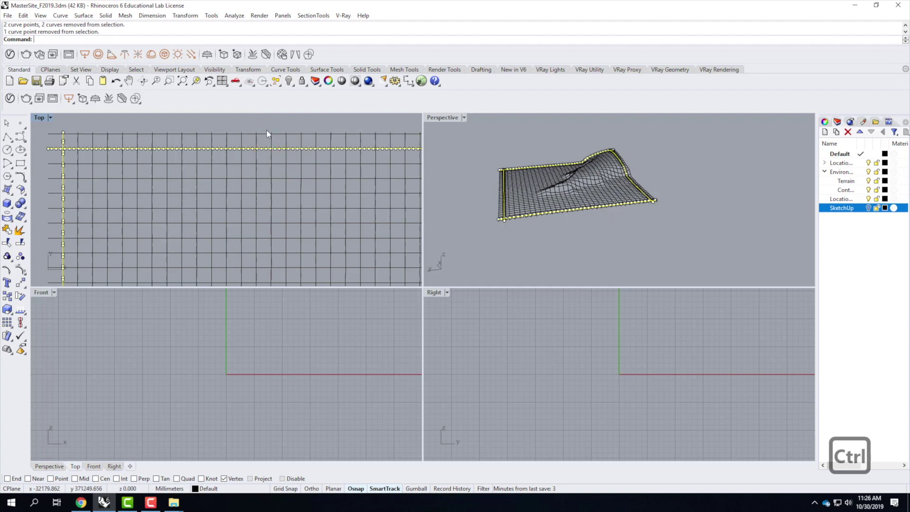
pyautogui.keyDown('ctrl'); pyautogui.moveTo(266, 135); pyautogui.dragTo(237, 183, button='right'); pyautogui.keyUp('ctrl')
# Step: Trim the first two curve ends overhanging the grid boundary
pyautogui.write('trim')
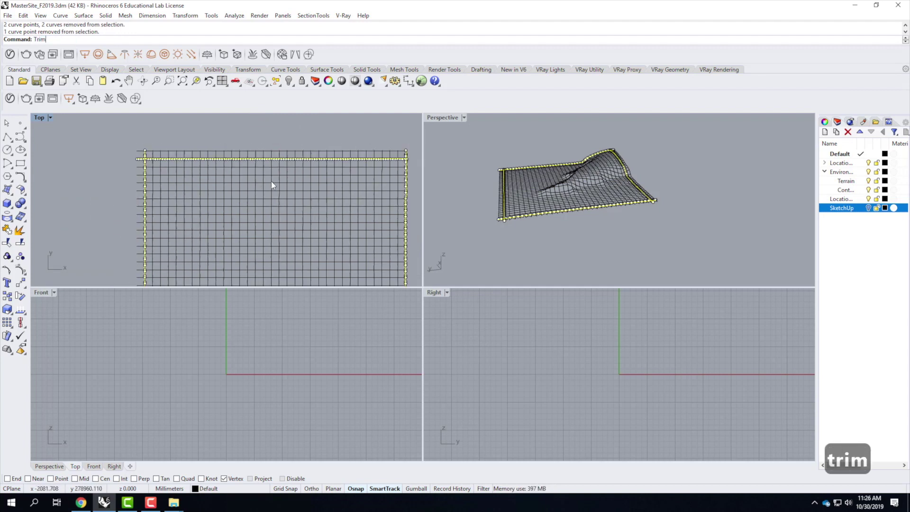
pyautogui.press('Return')
pyautogui.scroll(-4, 230, 175)
pyautogui.click(200, 161)
pyautogui.click(147, 159)
pyautogui.scroll(-1, 299, 137)
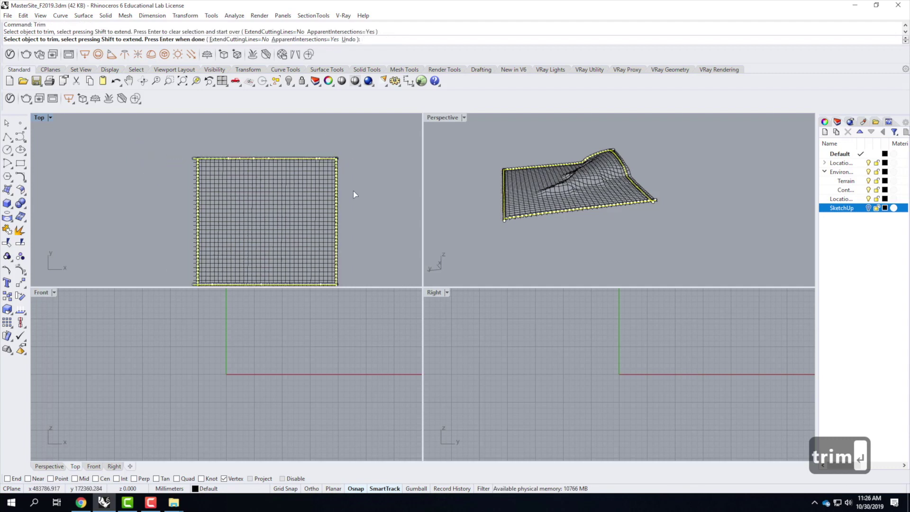
# Step: In a maximized Top view, trim curve ends sticking past the right edge
pyautogui.doubleClick(39, 118)
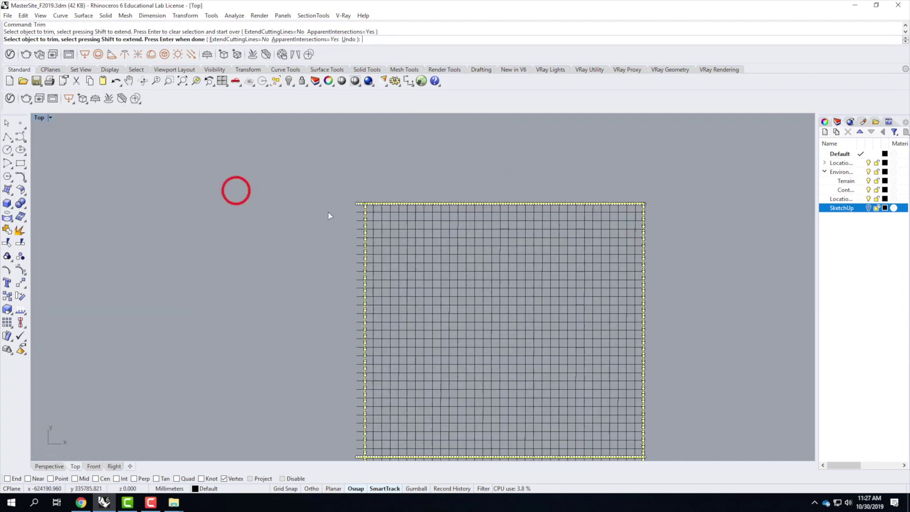
pyautogui.scroll(-3, 329, 213)
pyautogui.scroll(2, 514, 326)
pyautogui.scroll(-1, 471, 321)
pyautogui.scroll(1, 517, 161)
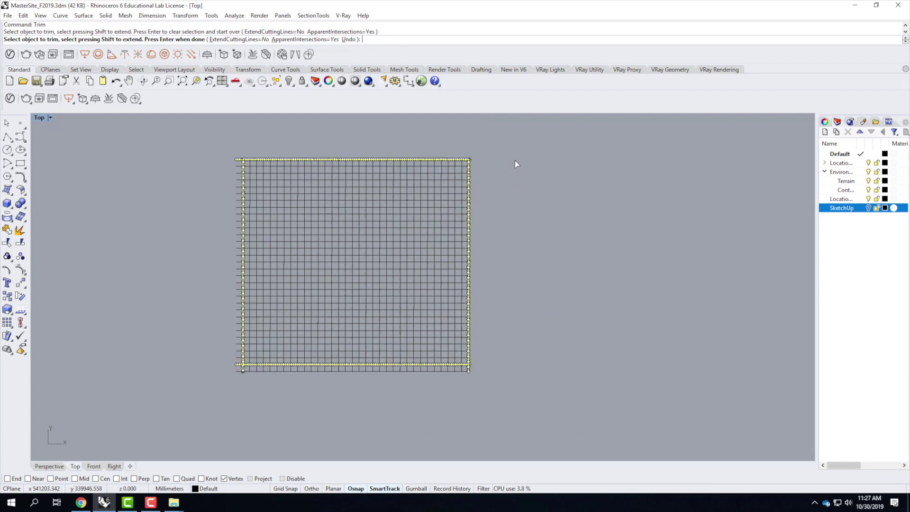
pyautogui.click(491, 150)
pyautogui.moveTo(494, 143); pyautogui.dragTo(475, 341)
# Step: Trim the curve stubs below the bottom edge and along the left edge
pyautogui.scroll(2, 468, 396)
pyautogui.scroll(2, 469, 342)
pyautogui.scroll(-3, 545, 375)
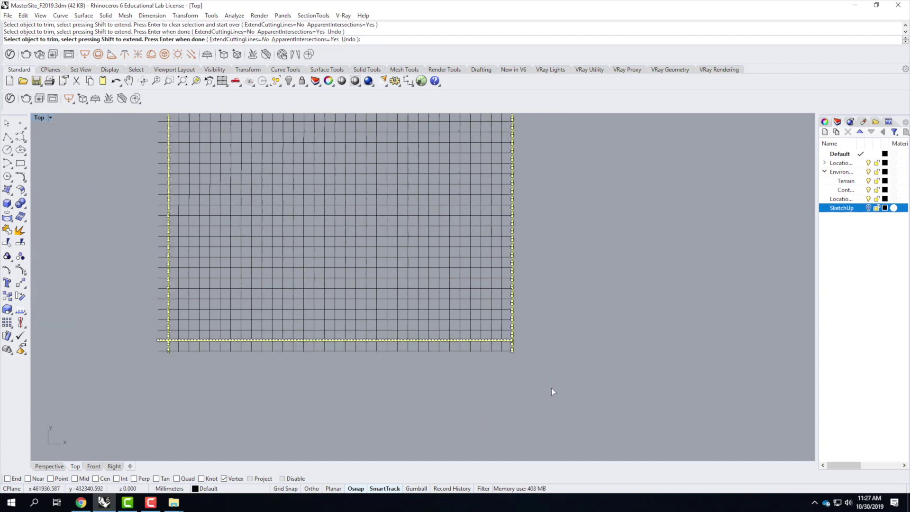
pyautogui.click(277, 352)
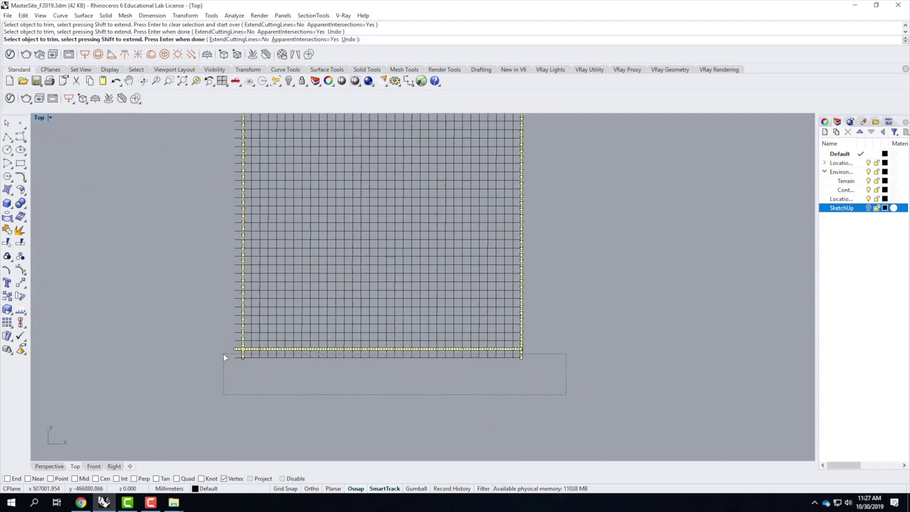
pyautogui.click(239, 354)
pyautogui.moveTo(232, 301); pyautogui.dragTo(217, 127)
pyautogui.press('Return')
pyautogui.press('Escape')
pyautogui.press('Escape')
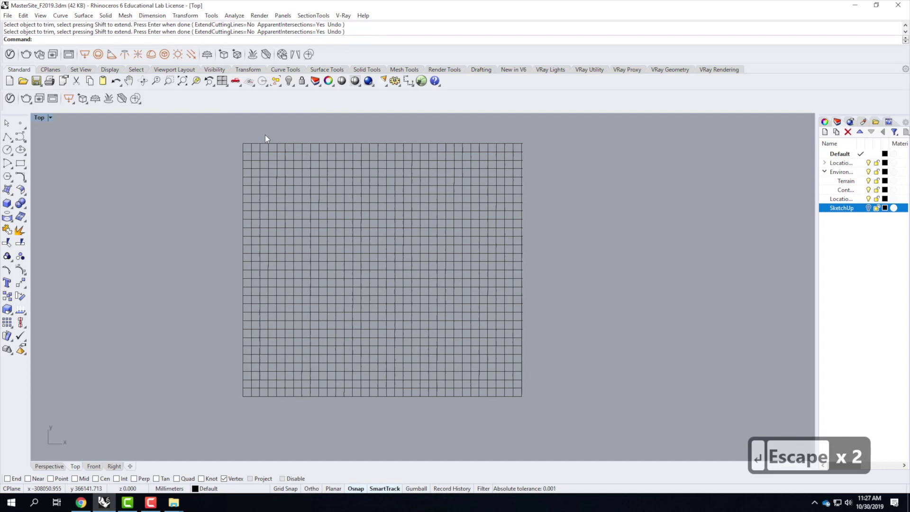
# Step: Attempt a trim with the right boundary curve as cutter, then cancel it
pyautogui.scroll(2, 550, 197)
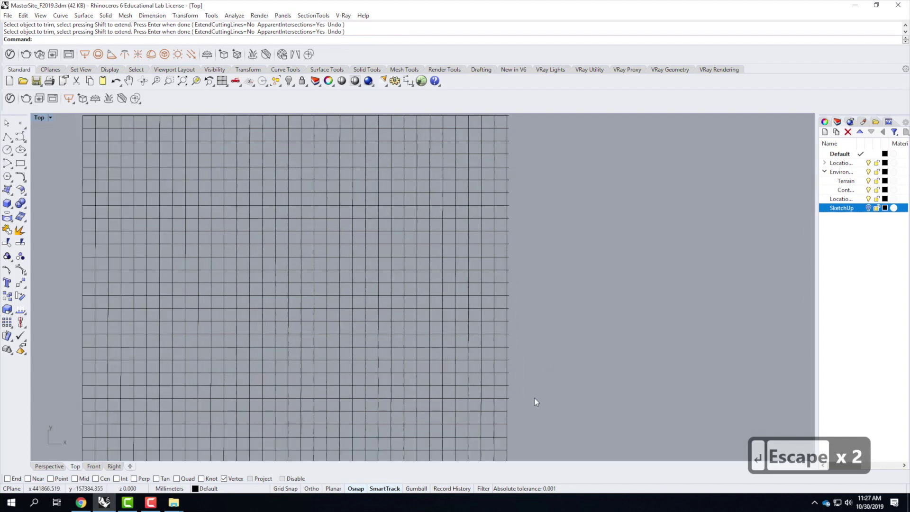
pyautogui.click(507, 406)
pyautogui.write('trim')
pyautogui.press('Return')
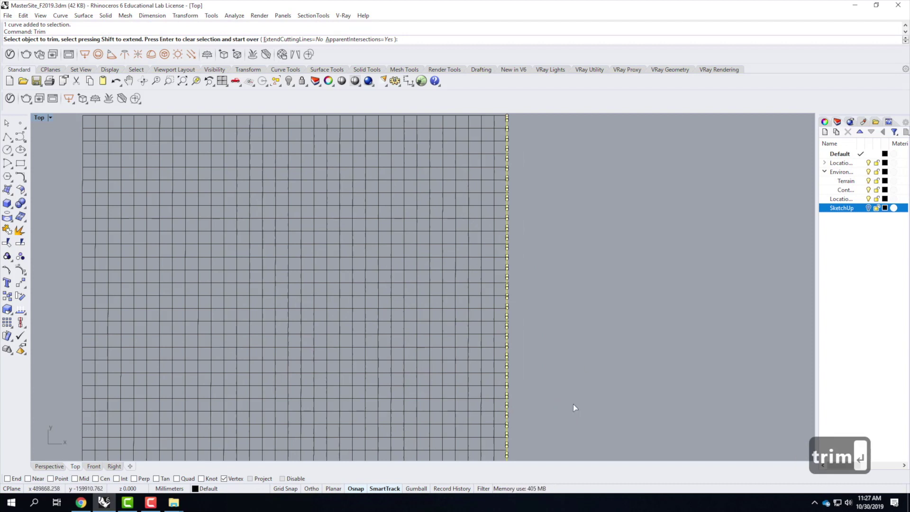
pyautogui.press('Return')
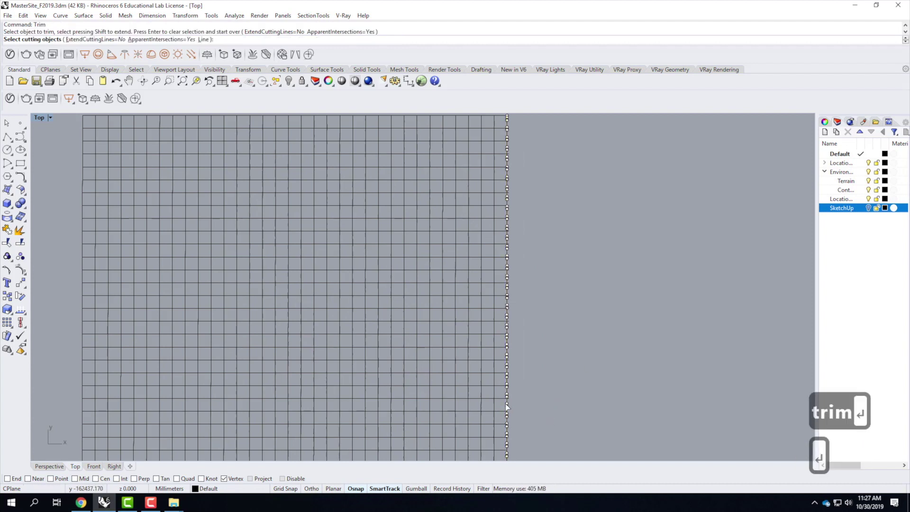
pyautogui.press('Escape')
pyautogui.press('Escape')
pyautogui.press('Escape')
# Step: Using the right boundary as cutter, trim the remaining curve ends past the right edge
pyautogui.click(508, 402)
pyautogui.write('trim')
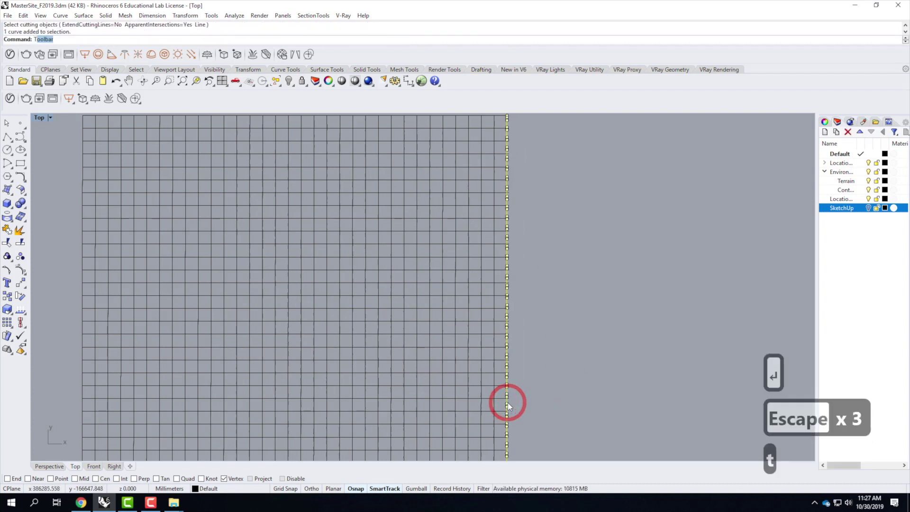
pyautogui.press('Return')
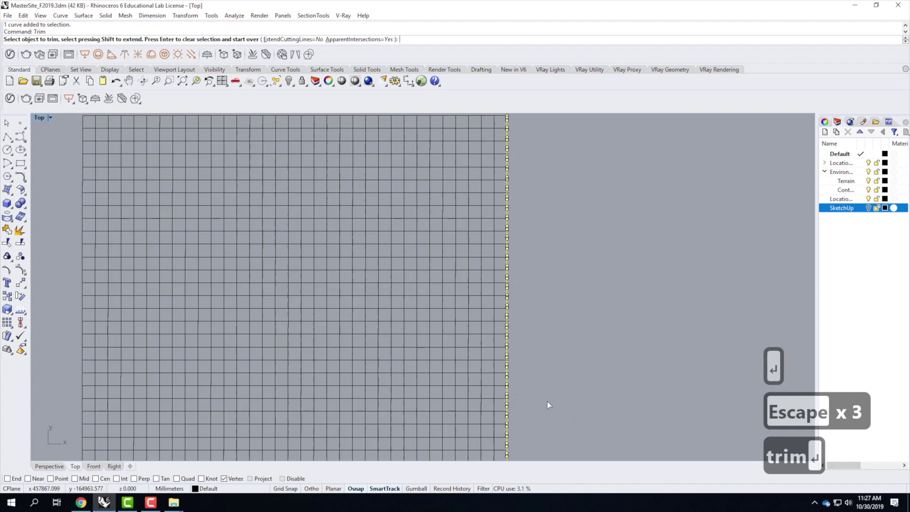
pyautogui.moveTo(562, 423); pyautogui.dragTo(508, 130)
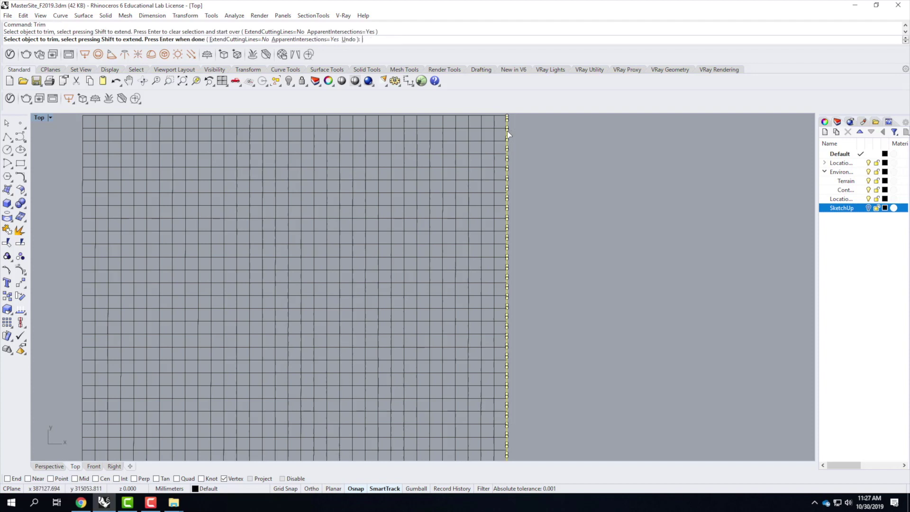
pyautogui.scroll(-4, 488, 304)
pyautogui.scroll(8, 506, 180)
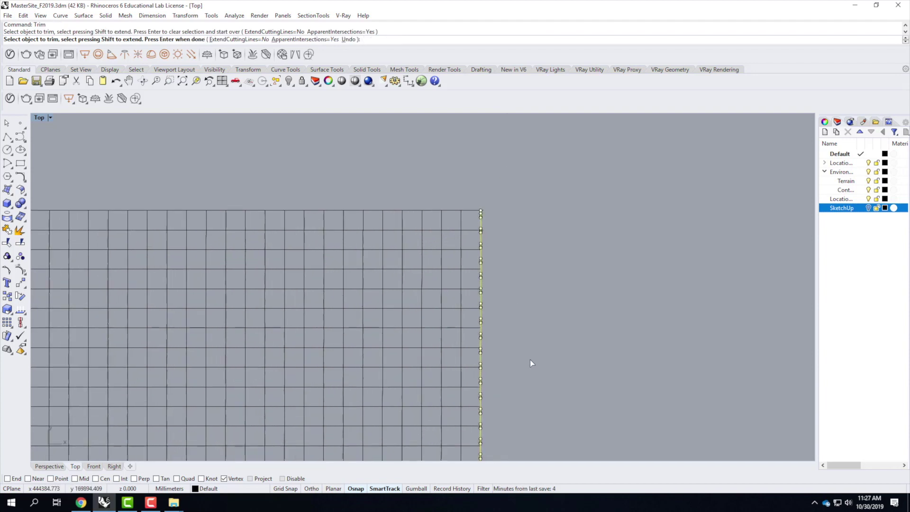
pyautogui.moveTo(545, 446); pyautogui.dragTo(482, 149)
pyautogui.press('Escape')
pyautogui.press('Escape')
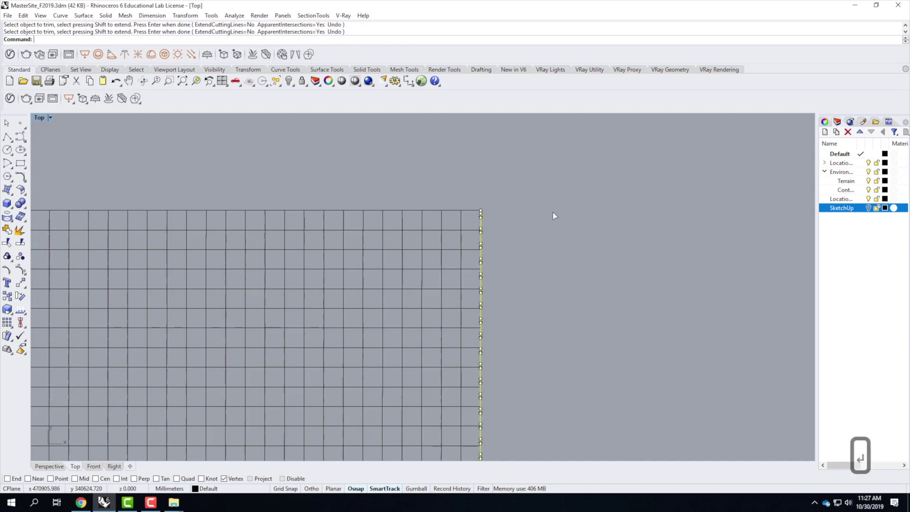
# Step: Clear the selection and window-select all 65 grid curves
pyautogui.press('Escape')
pyautogui.scroll(-3, 545, 202)
pyautogui.moveTo(250, 157); pyautogui.dragTo(550, 442)
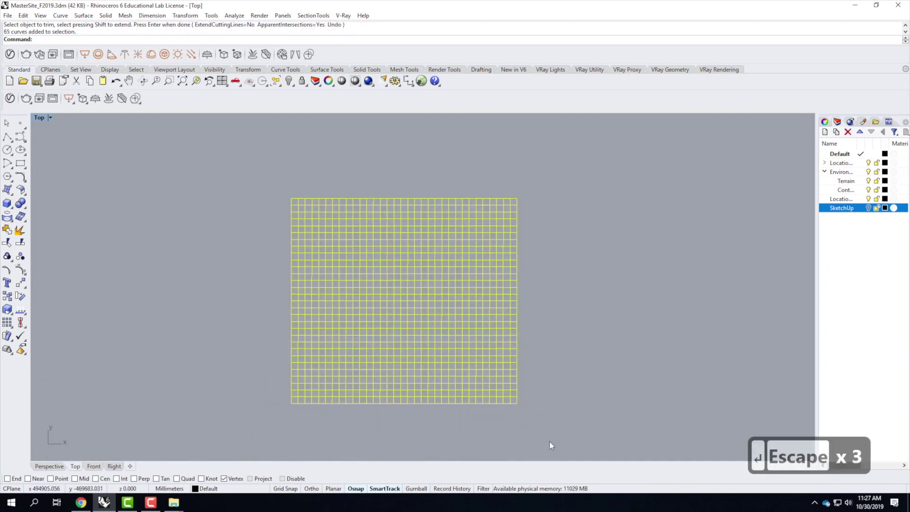
# Step: Run Surface > Curve Network on the selected grid curves with default options
pyautogui.click(60, 16)
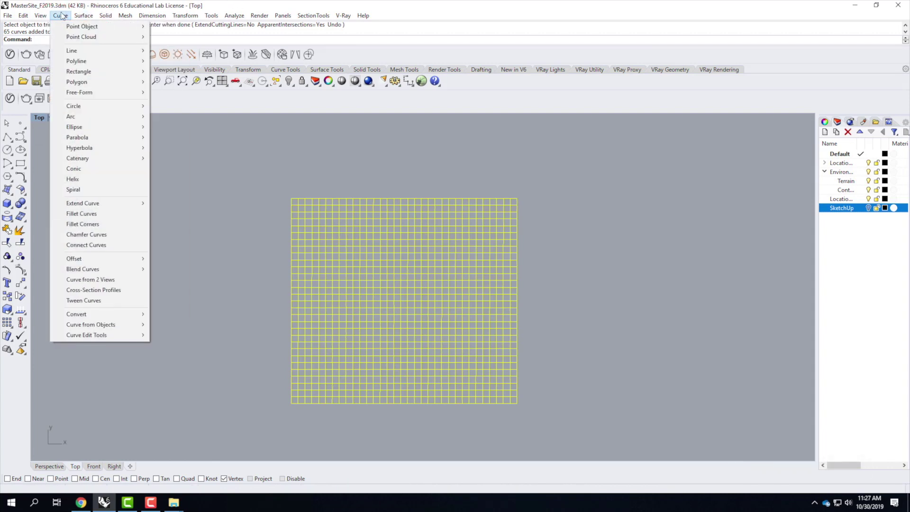
pyautogui.click(60, 15)
pyautogui.click(84, 15)
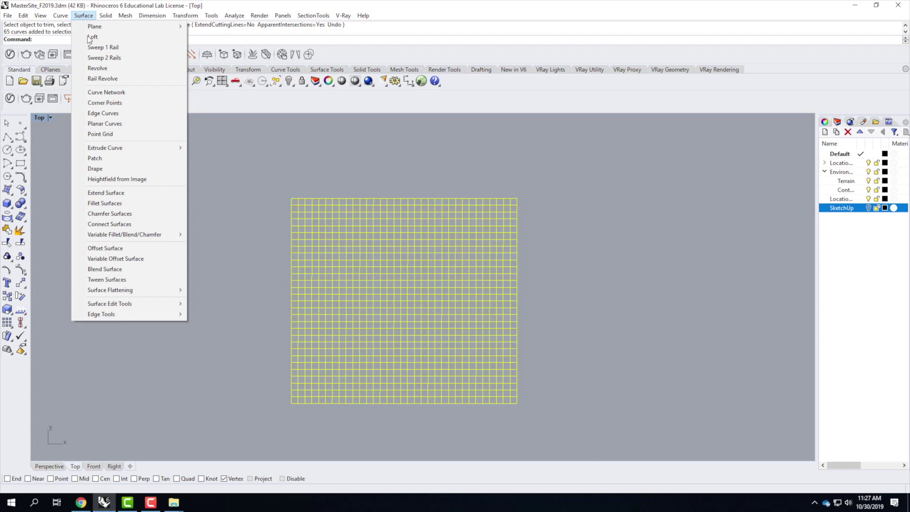
pyautogui.click(98, 93)
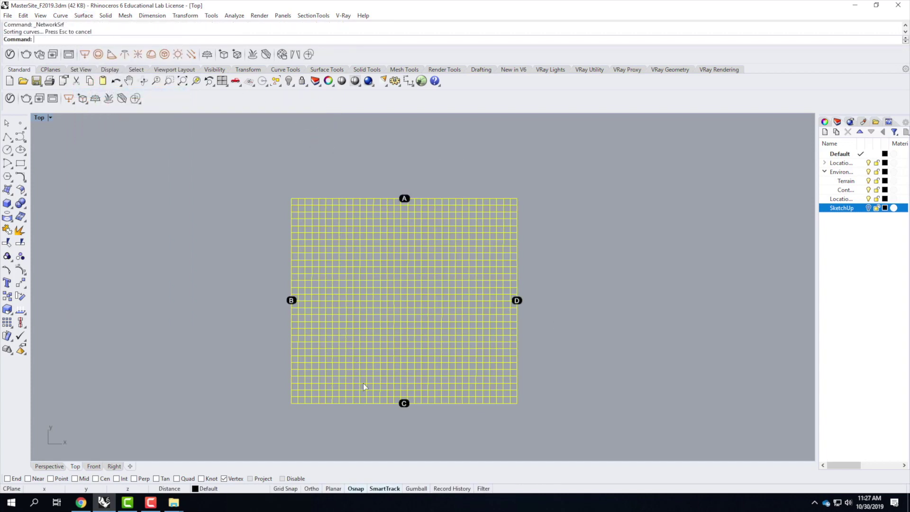
pyautogui.press('Return')
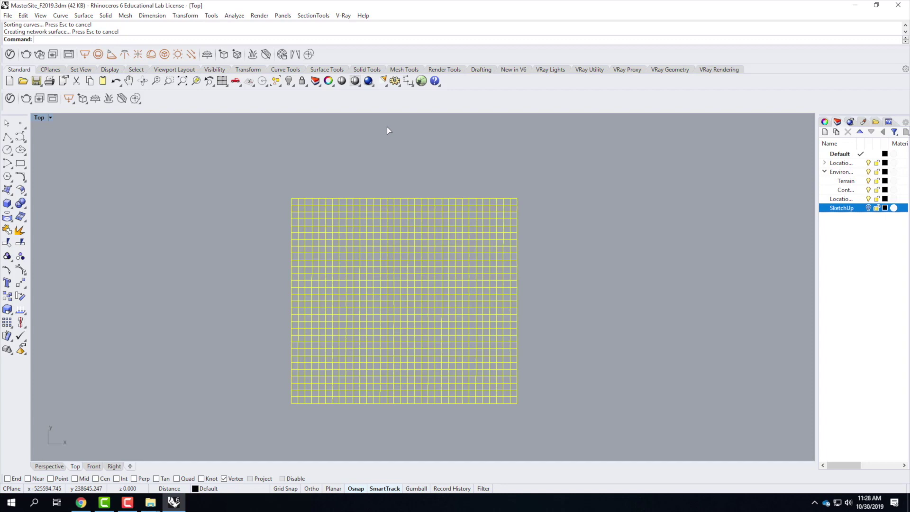
pyautogui.click(127, 502)
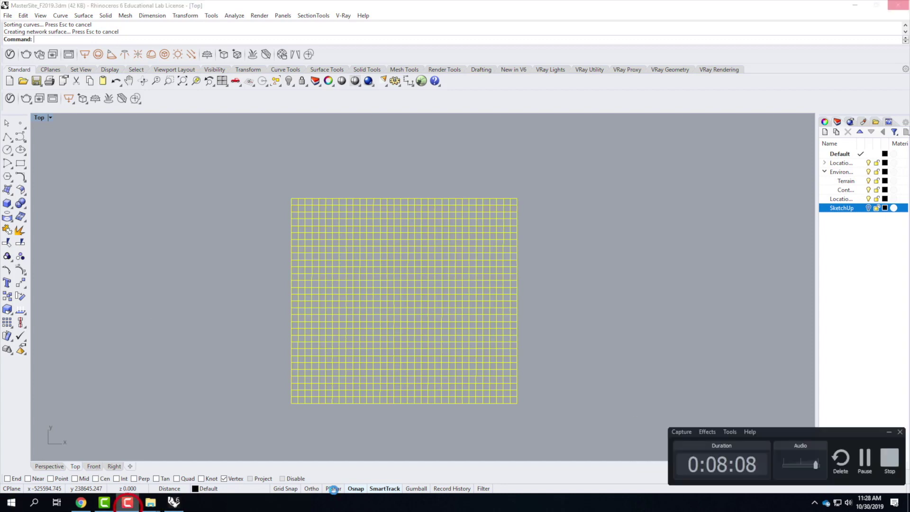
pyautogui.click(865, 457)
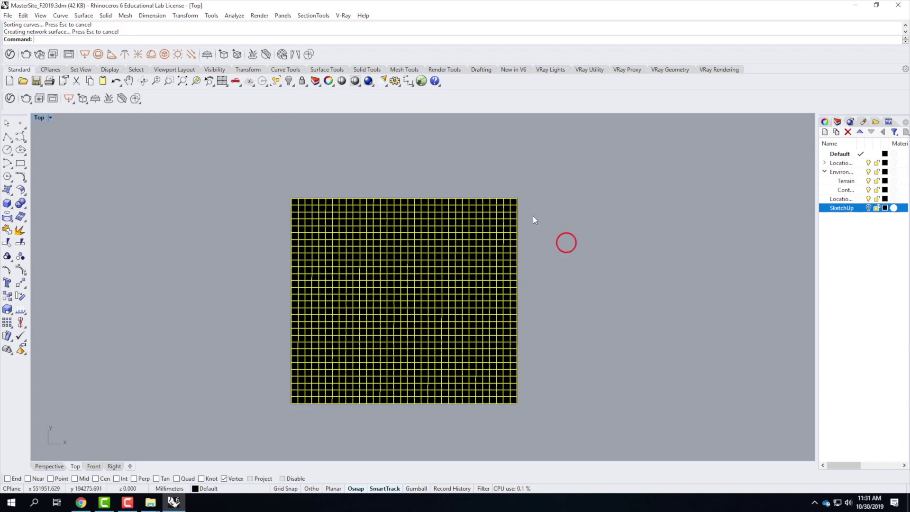
# Step: Rebuild the network surface at 200 by 200 points and move it onto the Terrain layer
pyautogui.click(471, 236)
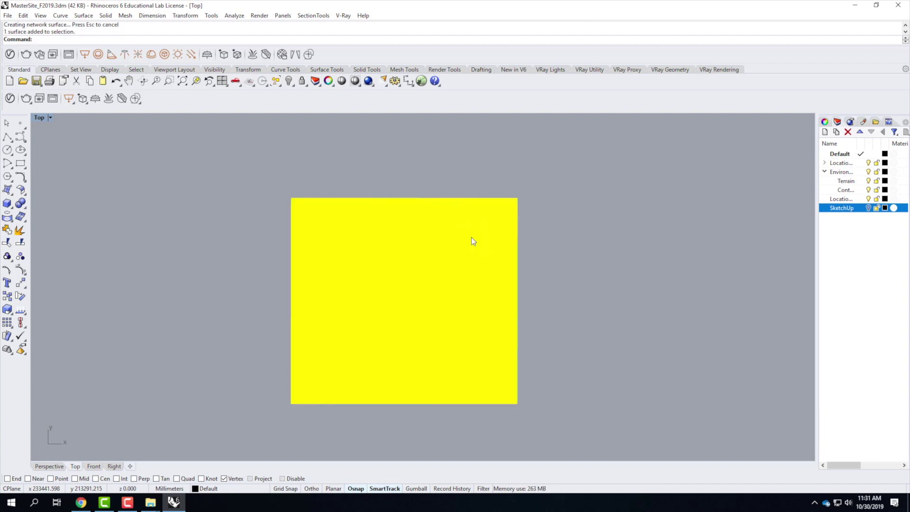
pyautogui.write('rebuild')
pyautogui.press('Return')
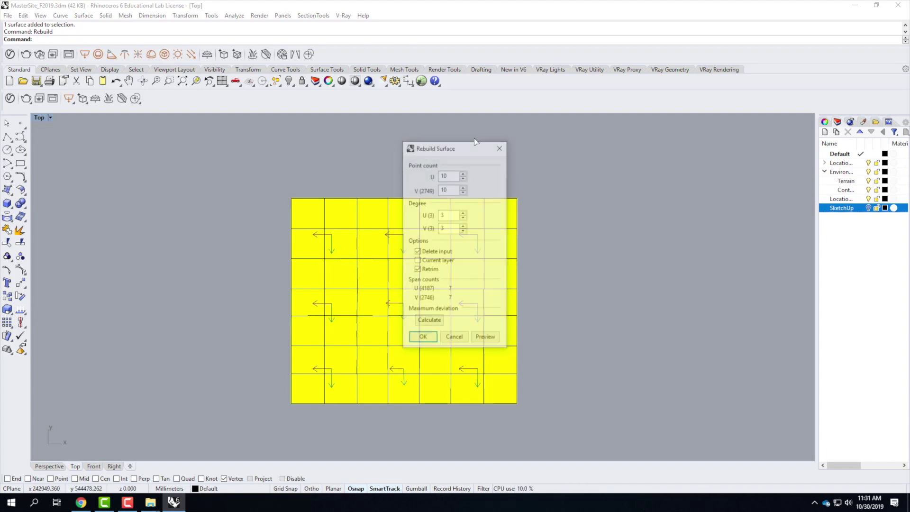
pyautogui.moveTo(448, 175); pyautogui.dragTo(389, 174)
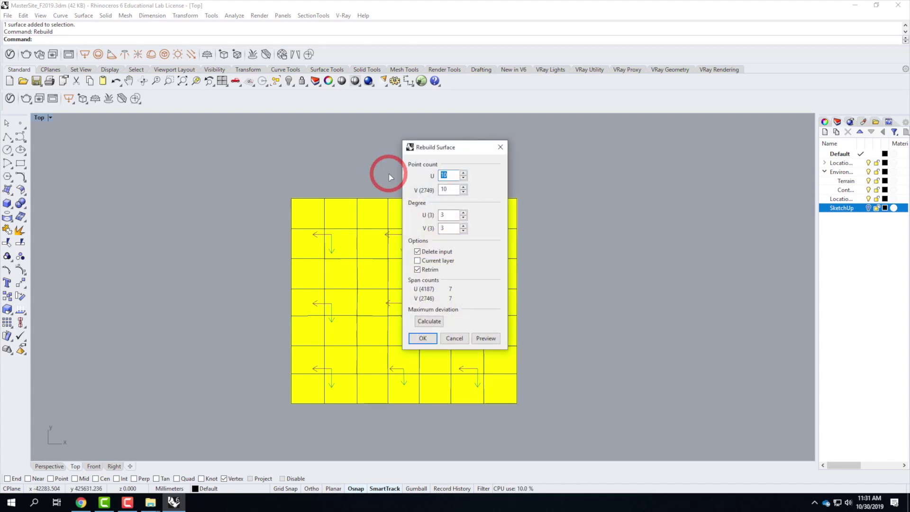
pyautogui.write('200')
pyautogui.press('Tab')
pyautogui.write('200')
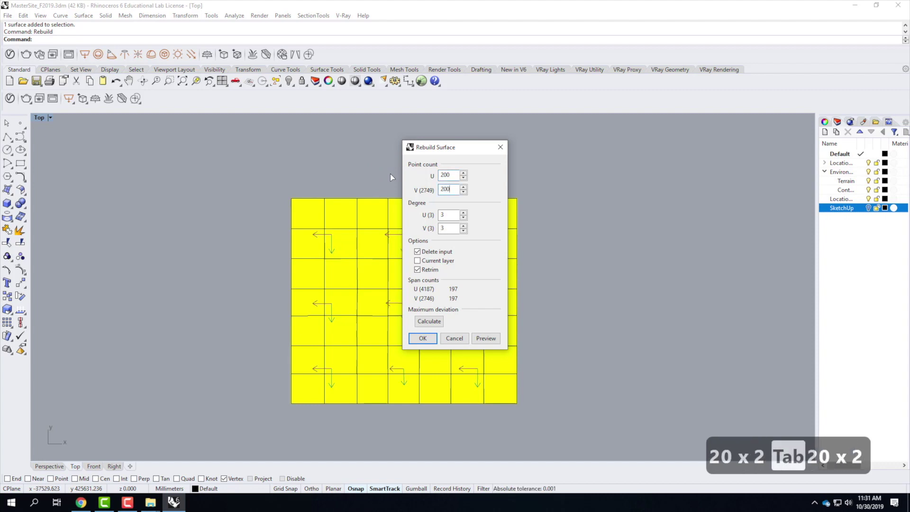
pyautogui.click(422, 339)
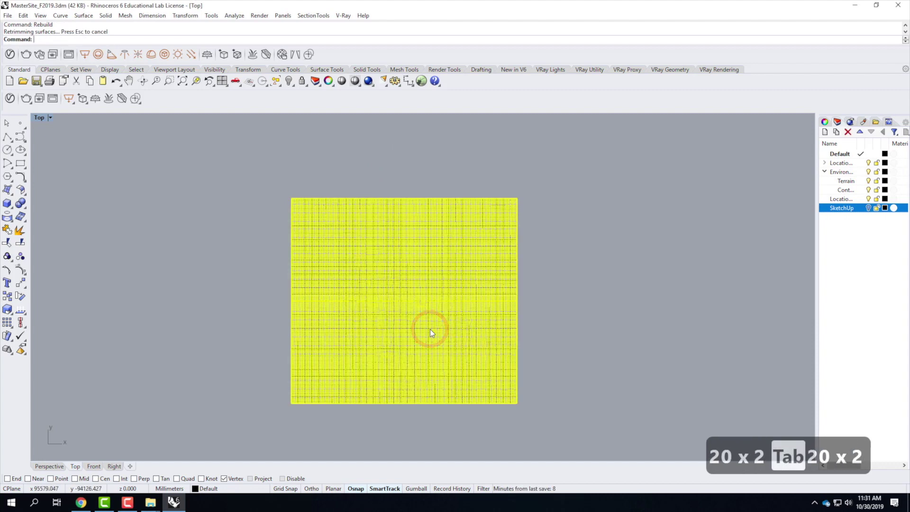
pyautogui.rightClick(857, 180)
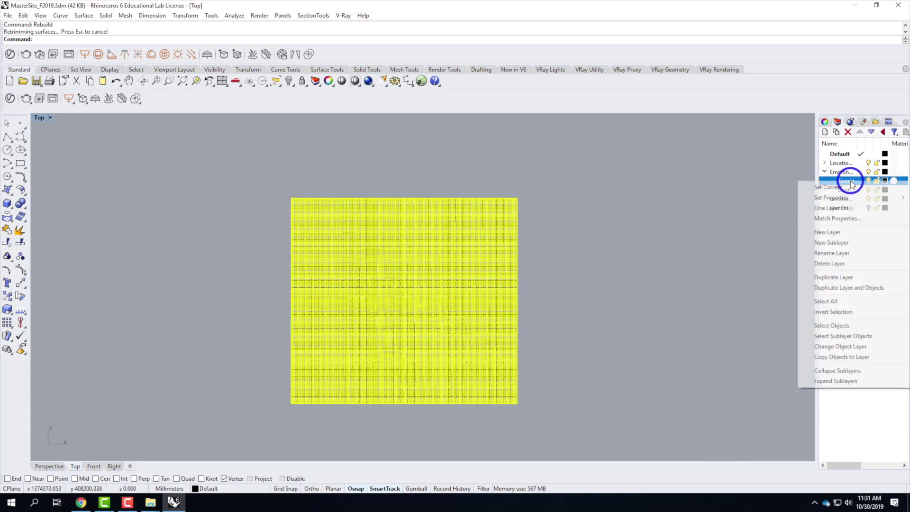
pyautogui.click(852, 350)
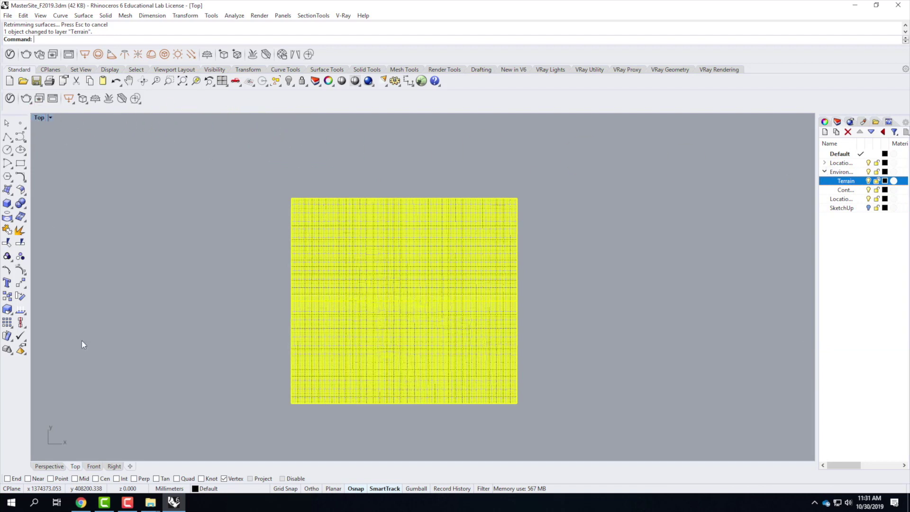
# Step: Switch to Perspective, deselect the terrain, pick the Contours layer and orbit around the hills
pyautogui.click(44, 470)
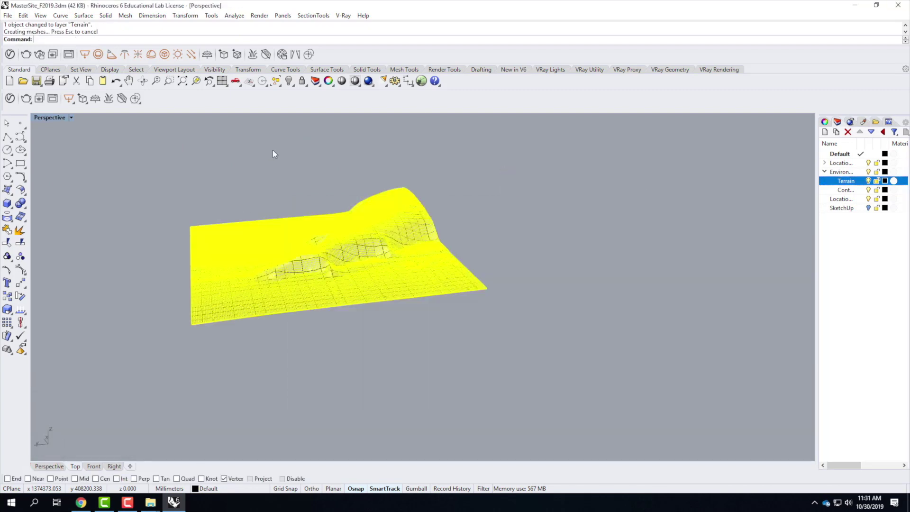
pyautogui.click(576, 183)
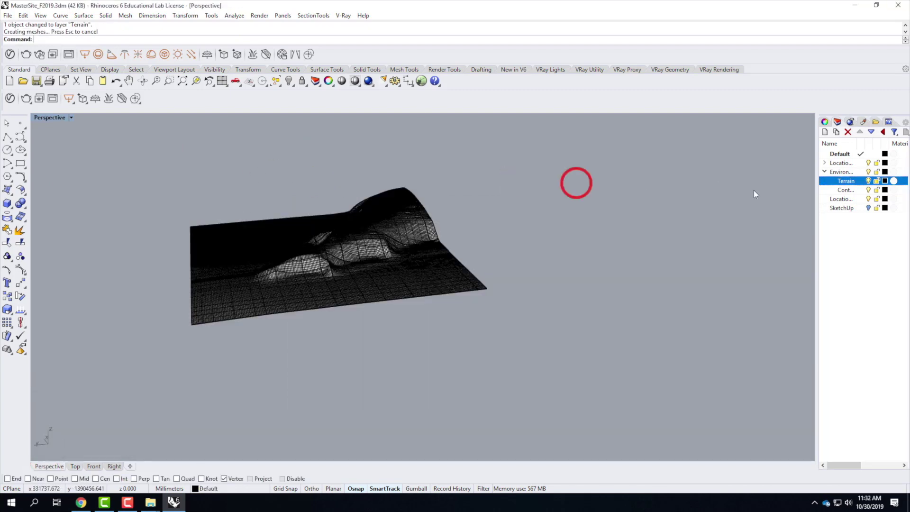
pyautogui.click(869, 190)
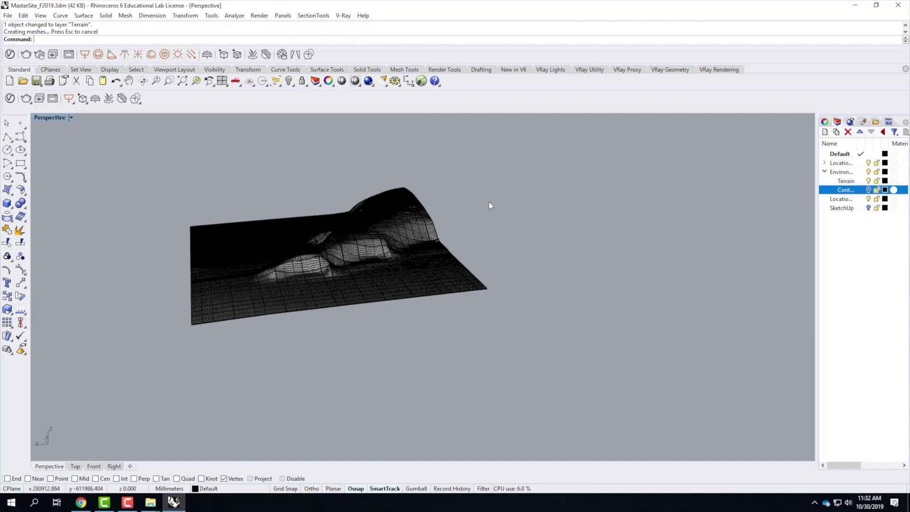
pyautogui.scroll(5, 341, 245)
pyautogui.moveTo(340, 245); pyautogui.dragTo(272, 193, button='right')
pyautogui.click(266, 198)
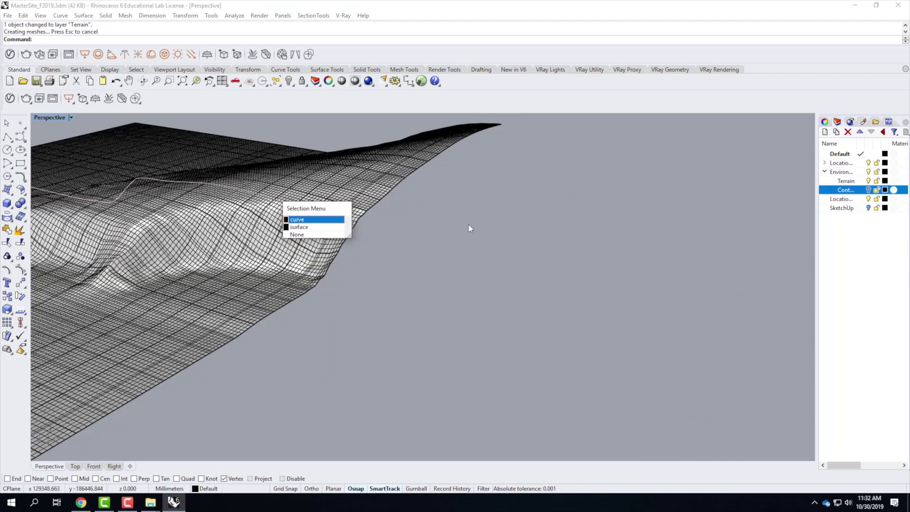
# Step: Assign the terrain surface to the Terrain layer
pyautogui.click(355, 218)
pyautogui.click(309, 203)
pyautogui.click(856, 191)
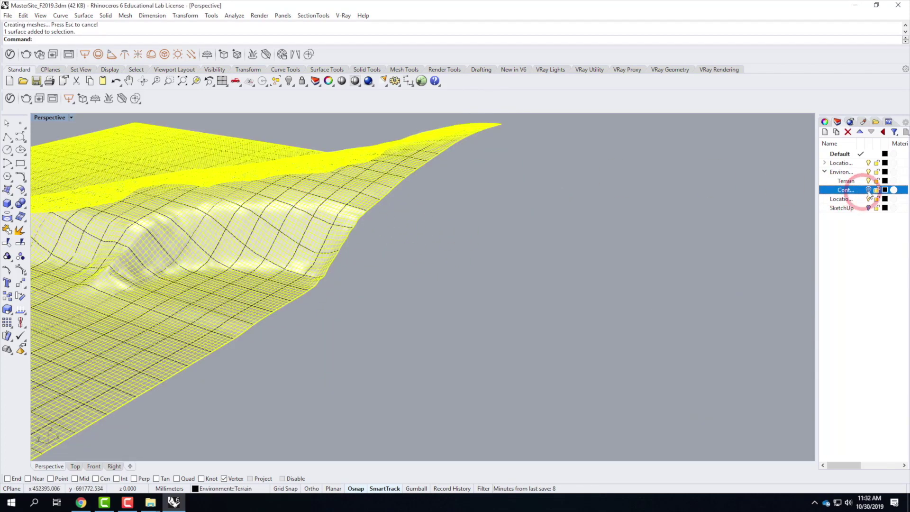
pyautogui.rightClick(852, 182)
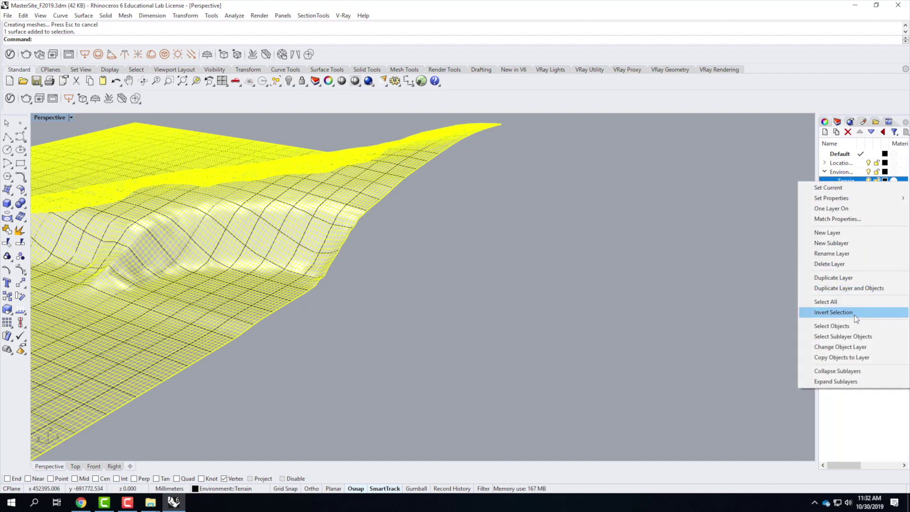
pyautogui.click(850, 347)
# Step: Window-select the terrain, exclude the surface, and move the 65 curves to the Contours layer
pyautogui.scroll(-6, 583, 228)
pyautogui.moveTo(298, 151); pyautogui.dragTo(628, 341)
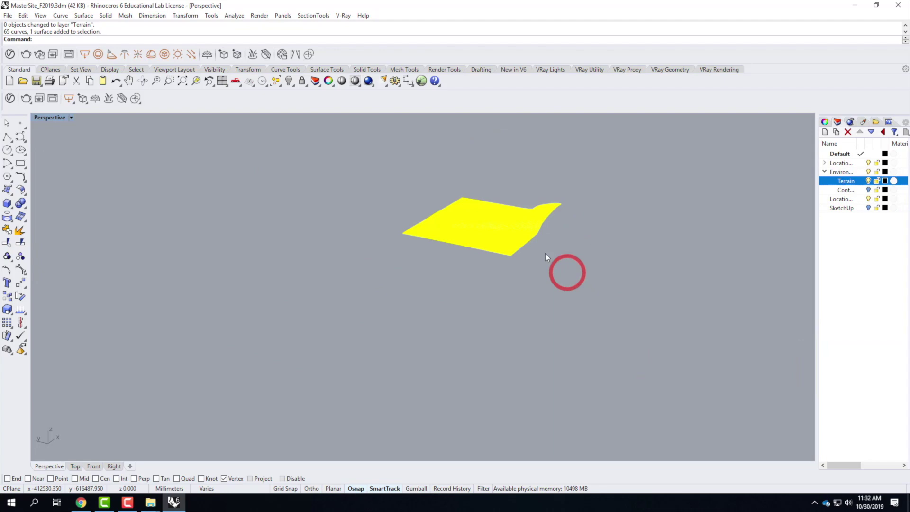
pyautogui.scroll(10, 426, 199)
pyautogui.keyDown('ctrl'); pyautogui.click(423, 203); pyautogui.keyUp('ctrl')
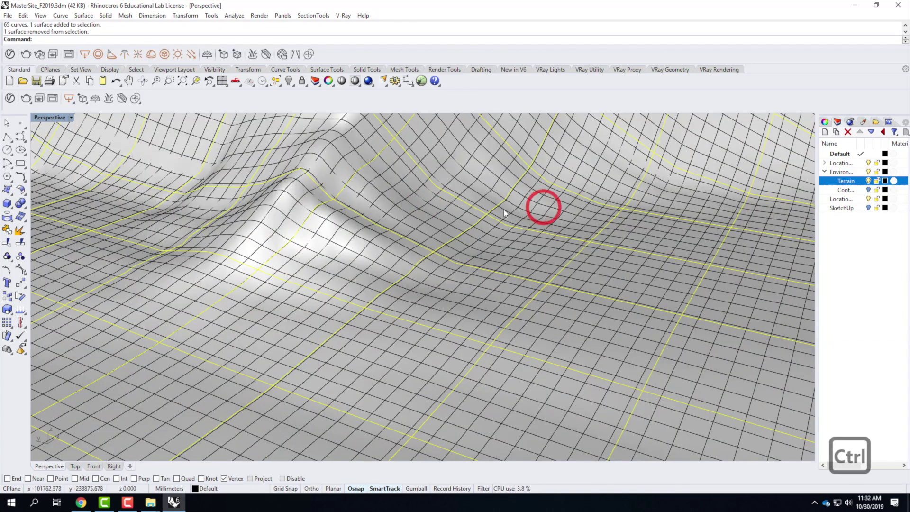
pyautogui.rightClick(857, 191)
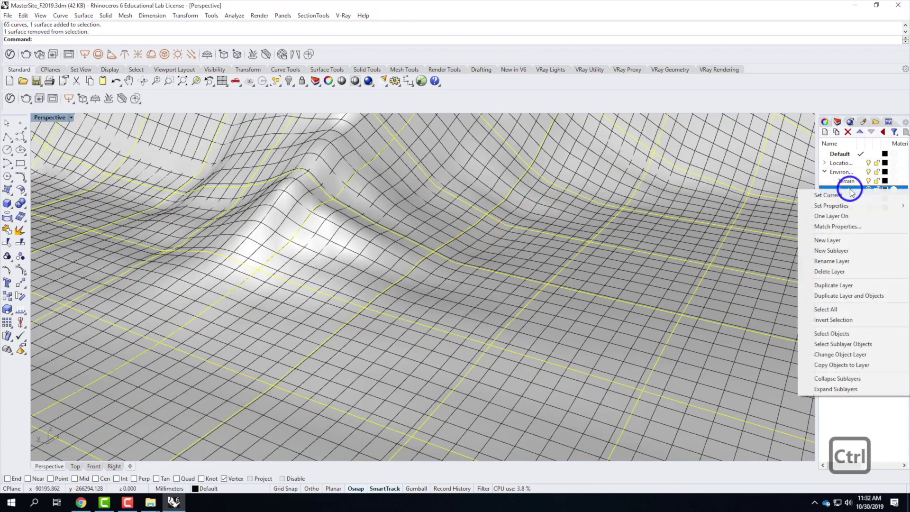
pyautogui.click(864, 355)
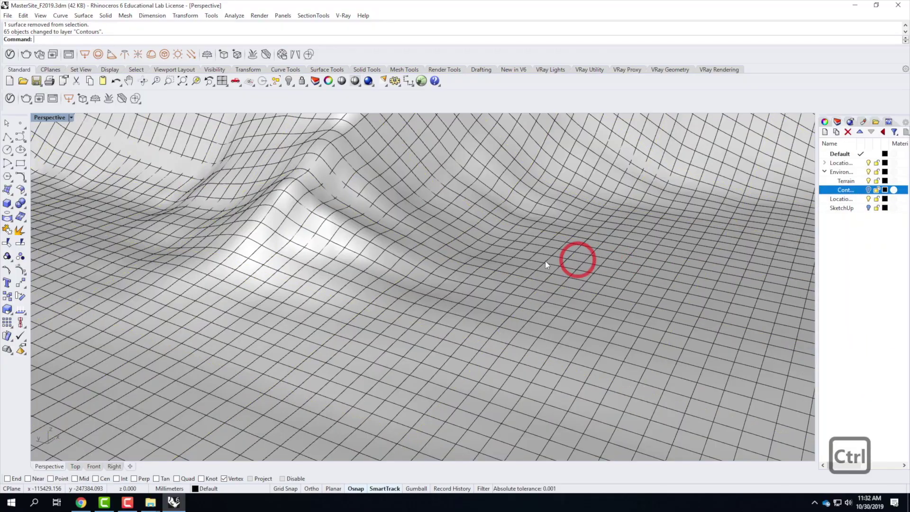
# Step: Orbit and zoom around the terrain to check the separated surface and contours
pyautogui.scroll(-5, 565, 261)
pyautogui.keyDown('ctrl'); pyautogui.moveTo(481, 246); pyautogui.dragTo(428, 215, button='right'); pyautogui.keyUp('ctrl')
pyautogui.scroll(5, 428, 215)
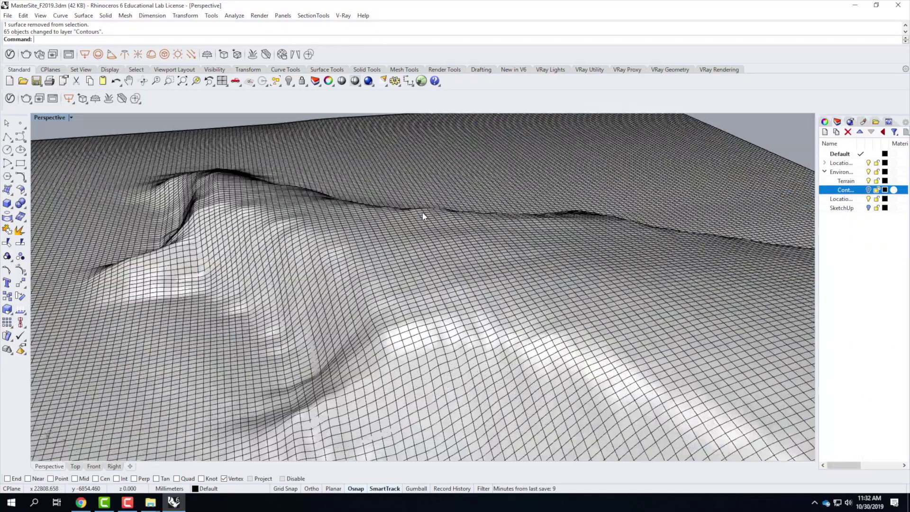
pyautogui.scroll(-4, 423, 211)
pyautogui.moveTo(428, 263); pyautogui.dragTo(504, 278, button='right')
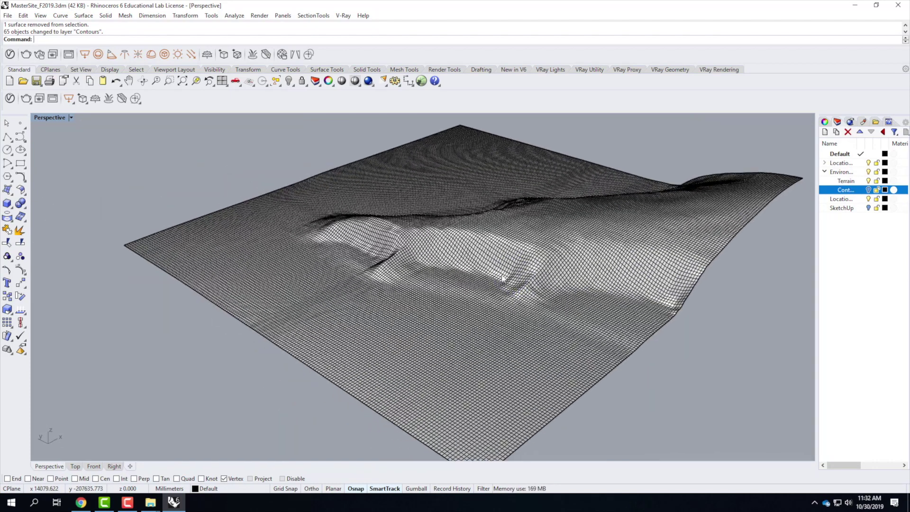
pyautogui.scroll(5, 460, 237)
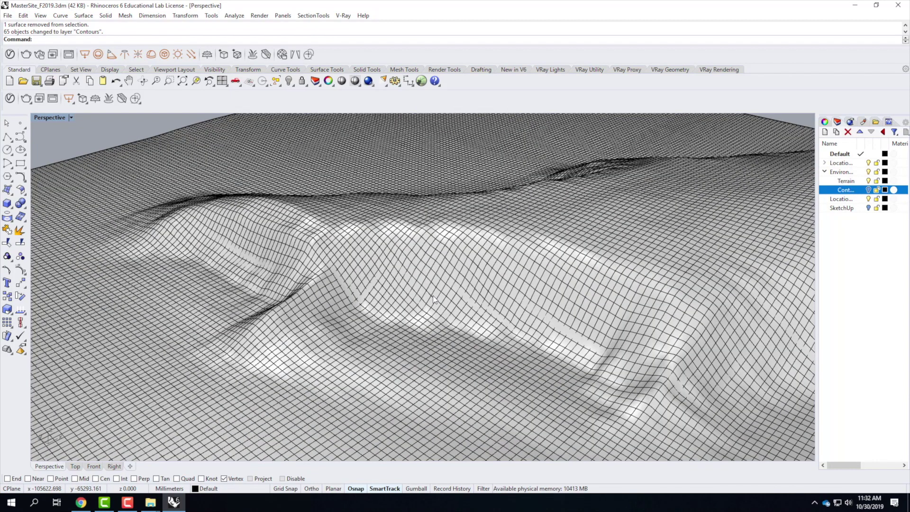
pyautogui.scroll(-5, 240, 289)
pyautogui.scroll(6, 597, 311)
pyautogui.scroll(-4, 596, 310)
pyautogui.scroll(6, 242, 220)
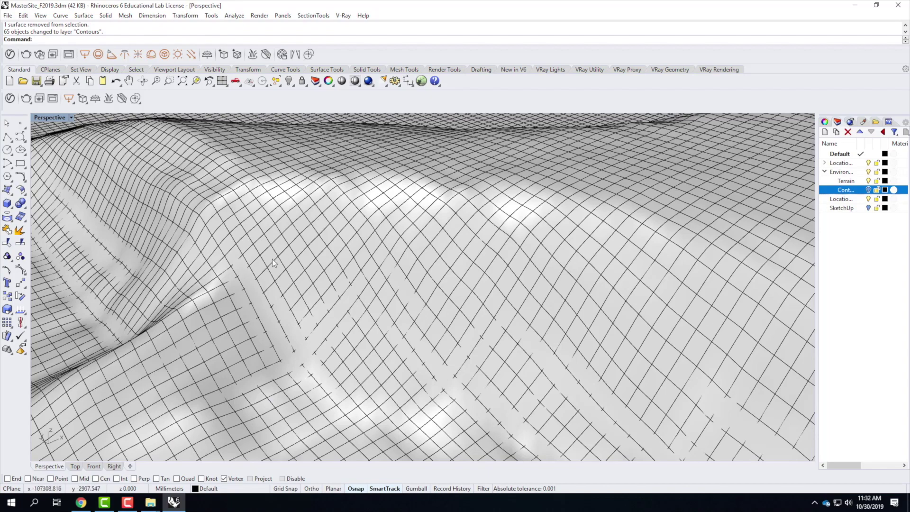
pyautogui.scroll(-5, 149, 260)
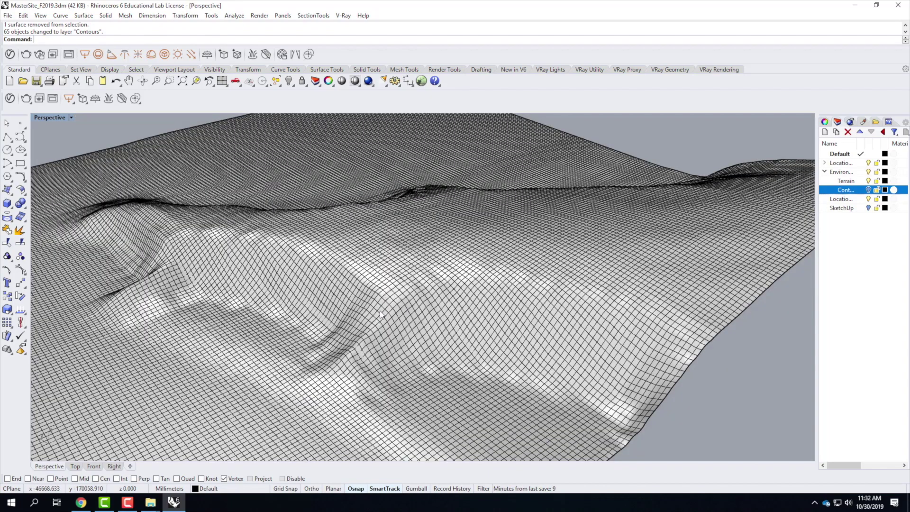
pyautogui.moveTo(385, 311); pyautogui.dragTo(441, 307, button='right')
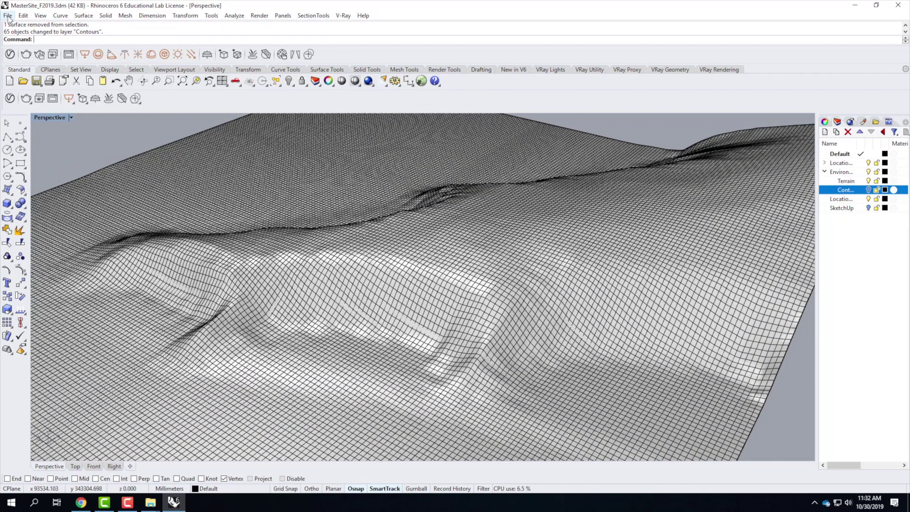
# Step: Start Insert Block Instance from the Edit > Blocks menu
pyautogui.click(23, 15)
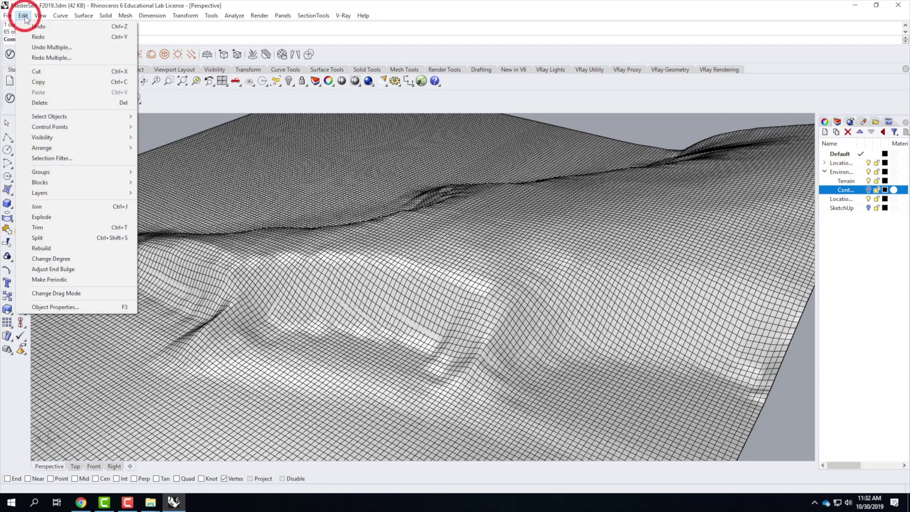
pyautogui.moveTo(60, 182)
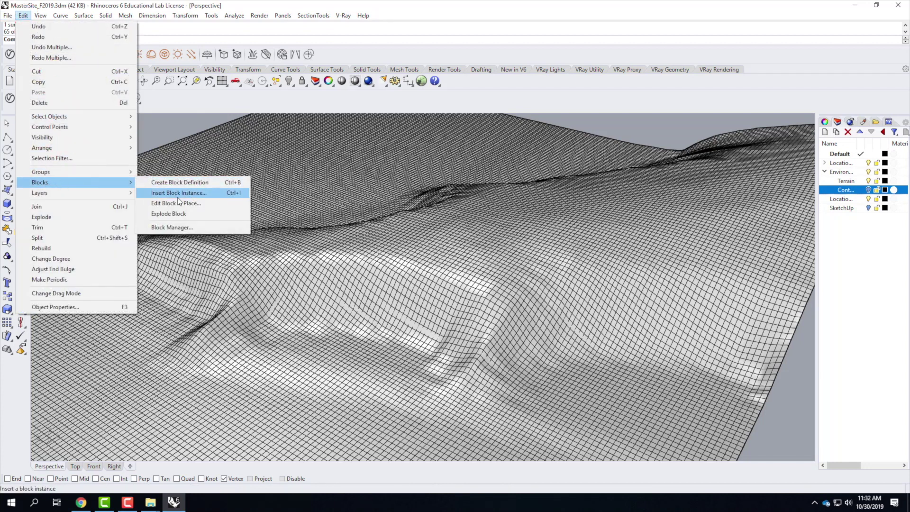
pyautogui.click(179, 193)
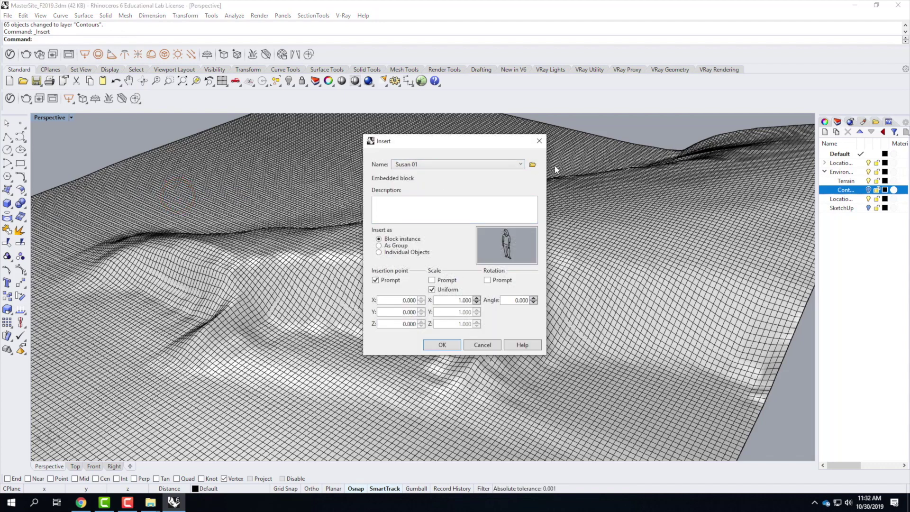
# Step: Browse the Downloads folder for a block file, then cancel back to the Insert dialog
pyautogui.click(533, 165)
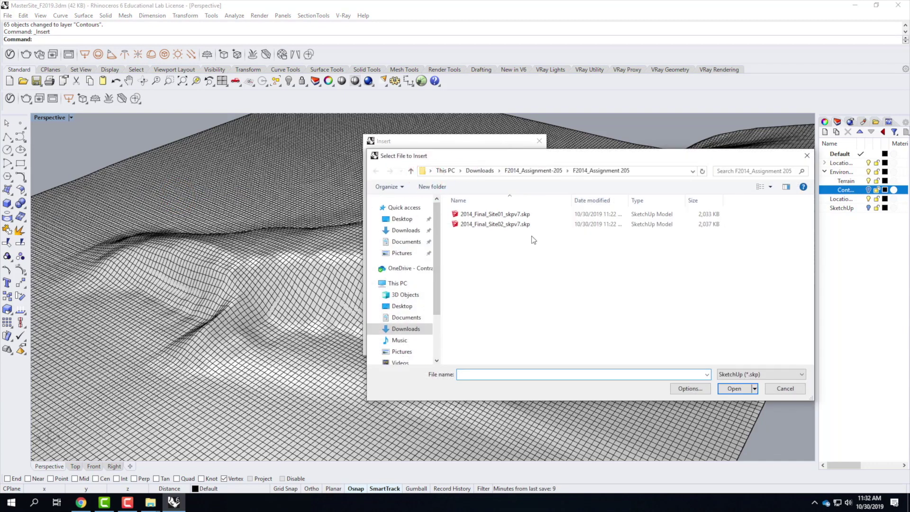
pyautogui.click(479, 171)
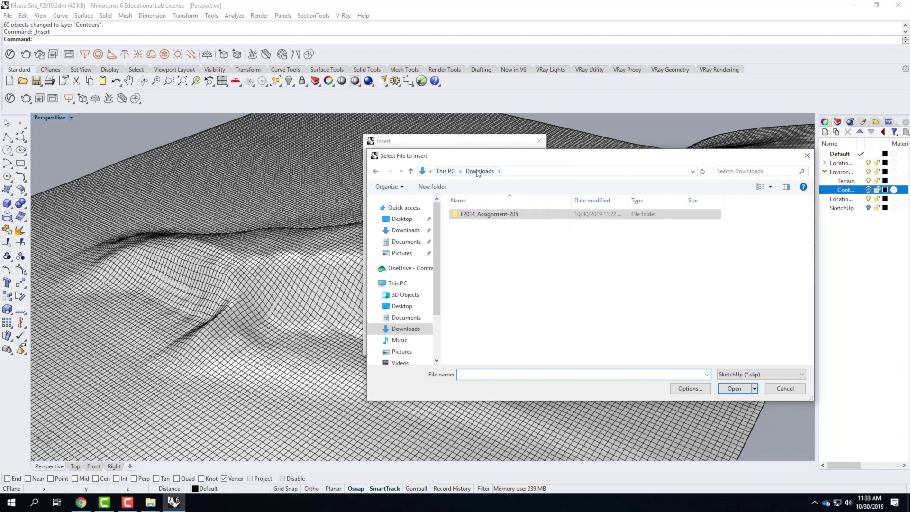
pyautogui.click(787, 385)
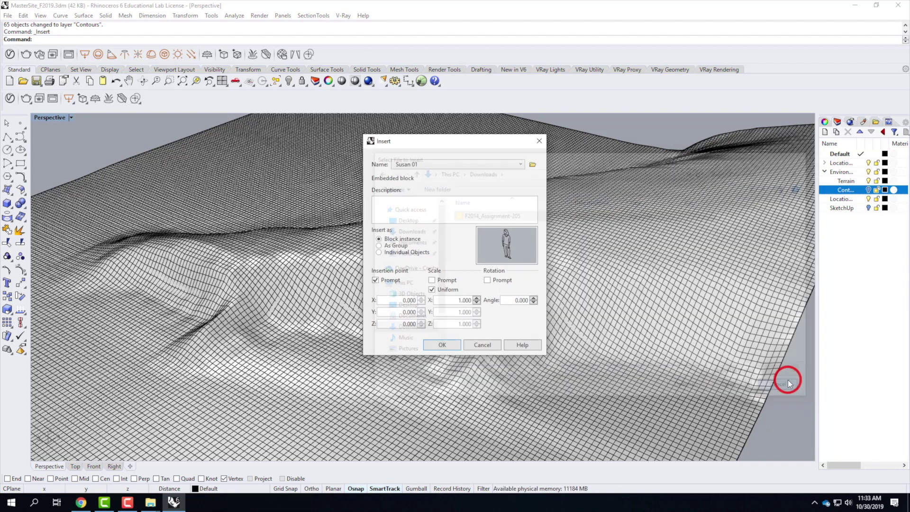
pyautogui.click(83, 502)
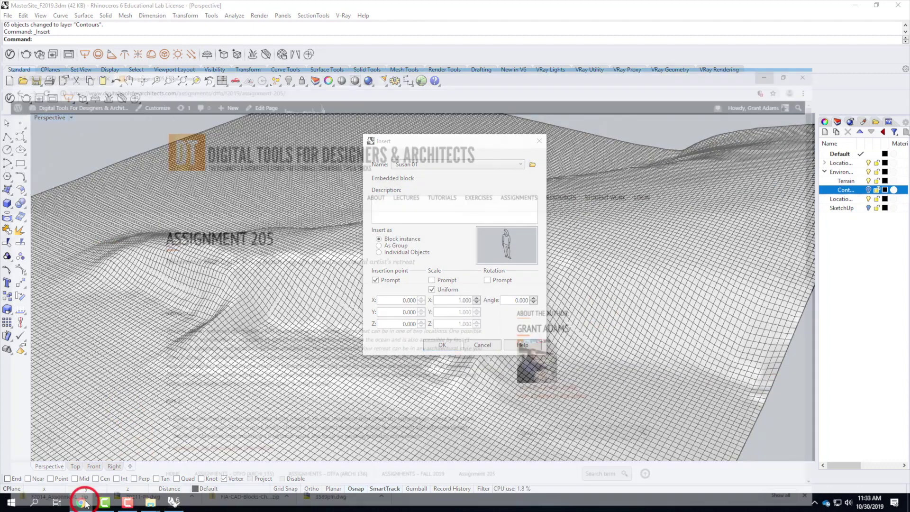
# Step: Navigate OneDrive > Live Demonstrations > Live - A136 Exercises > A205 - Artist's Retreat > Base Files and pick RetreatBase.3dm
pyautogui.click(143, 366)
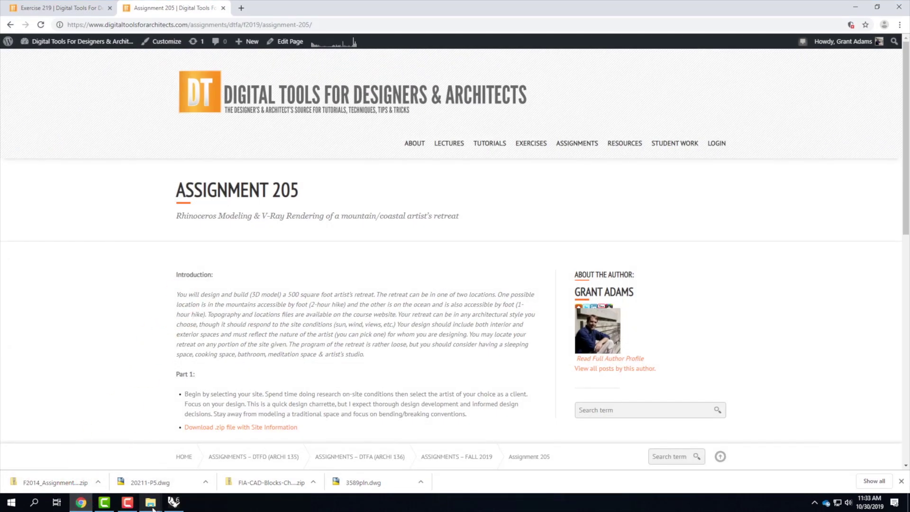
pyautogui.moveTo(151, 503)
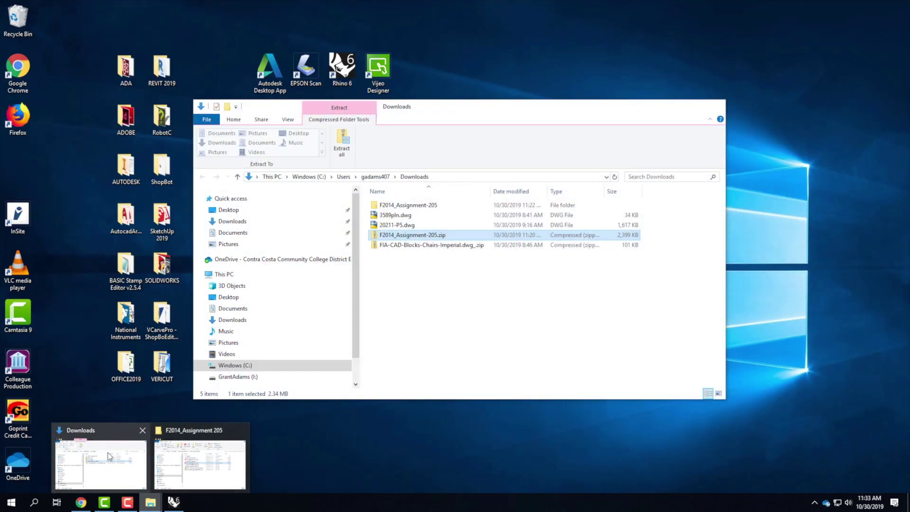
pyautogui.click(108, 452)
pyautogui.click(235, 259)
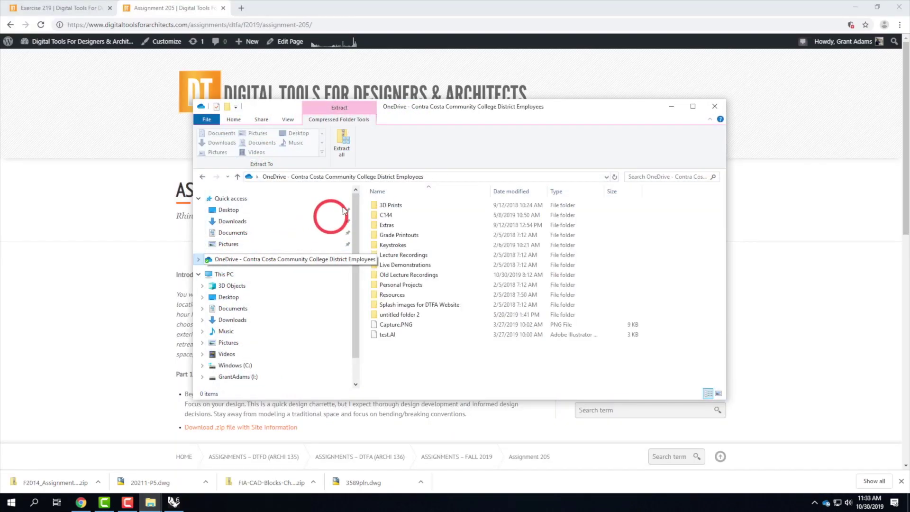
pyautogui.doubleClick(404, 266)
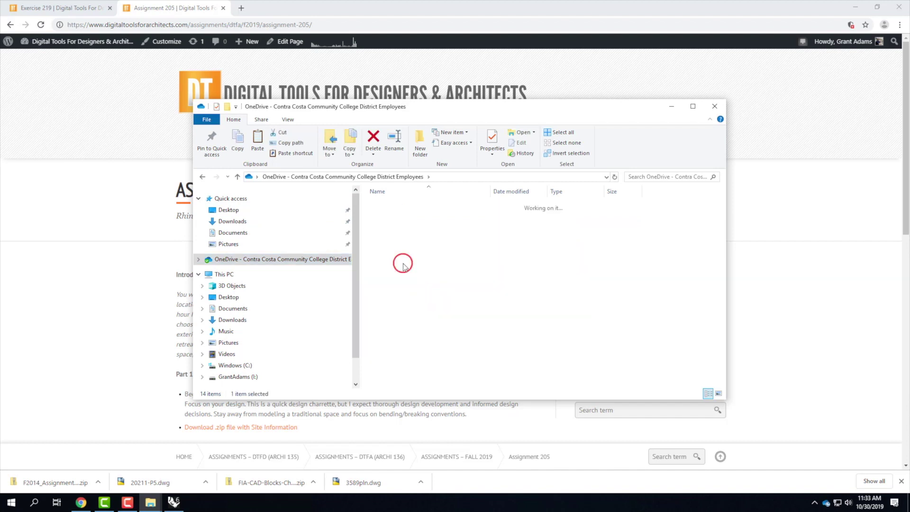
pyautogui.doubleClick(396, 212)
pyautogui.doubleClick(395, 205)
pyautogui.doubleClick(396, 205)
pyautogui.click(388, 205)
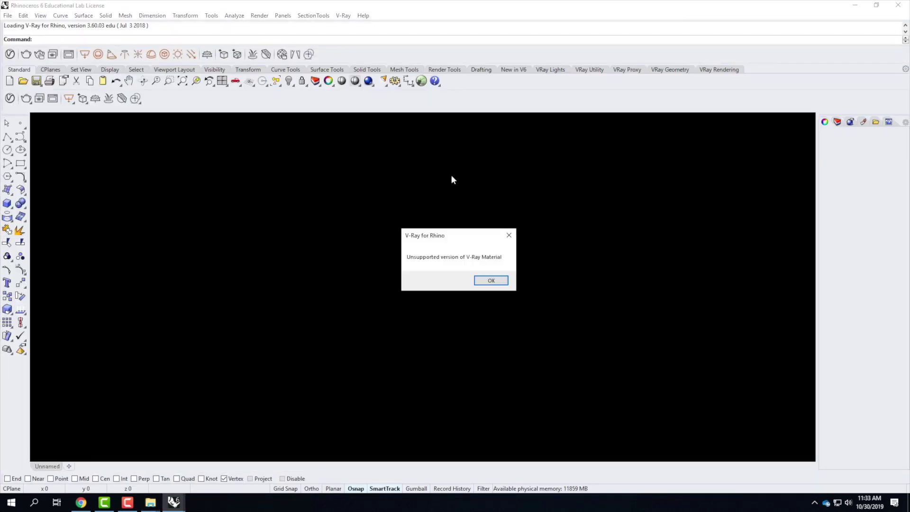
# Step: Dismiss the V-Ray material warnings and continue past the missing image files
pyautogui.click(504, 281)
pyautogui.press('Return')
pyautogui.press('Return')
pyautogui.press('Return')
pyautogui.press('Return')
pyautogui.press('Return')
pyautogui.press('Return')
pyautogui.press('Return')
pyautogui.press('Return')
pyautogui.press('Return')
pyautogui.press('Return')
pyautogui.press('Return')
pyautogui.press('Return')
pyautogui.press('Return')
pyautogui.press('Return')
pyautogui.press('Return')
pyautogui.press('Return')
pyautogui.press('Return')
pyautogui.press('Return')
pyautogui.press('Return')
pyautogui.press('Return')
pyautogui.press('Return')
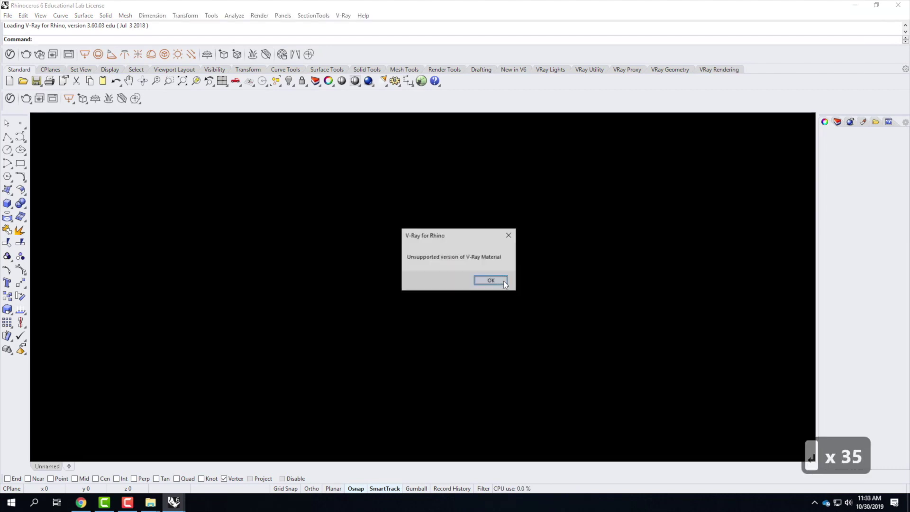
pyautogui.press('Return')
pyautogui.press('Return')
pyautogui.press('Return')
pyautogui.press('Return')
pyautogui.press('Return')
pyautogui.press('Return')
pyautogui.press('Return')
pyautogui.press('Return')
pyautogui.press('Return')
pyautogui.press('Return')
pyautogui.press('Return')
pyautogui.press('Return')
pyautogui.press('Return')
pyautogui.press('Return')
pyautogui.press('Return')
pyautogui.press('Return')
pyautogui.press('Return')
pyautogui.press('Return')
pyautogui.press('Return')
pyautogui.press('Return')
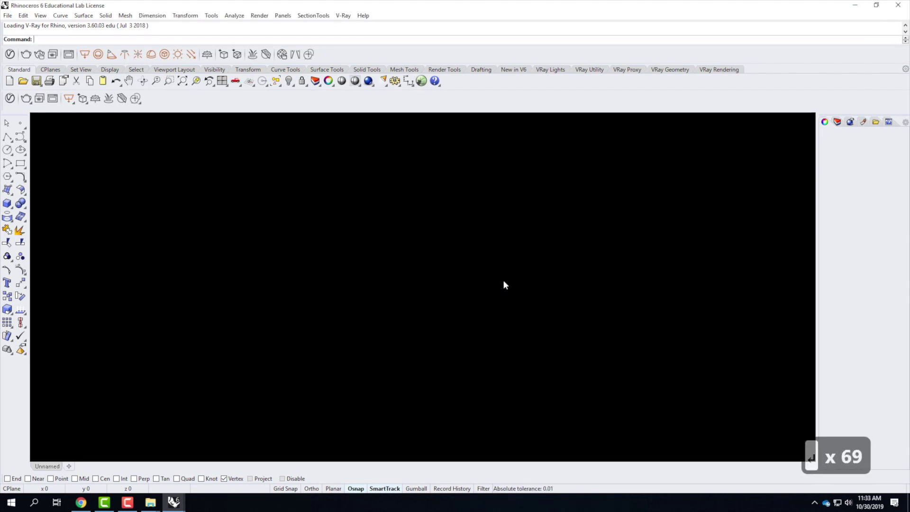
pyautogui.press('Return')
pyautogui.press('Return')
pyautogui.press('Return')
pyautogui.press('Return')
pyautogui.press('Return')
pyautogui.press('Return')
pyautogui.press('Return')
pyautogui.press('Return')
pyautogui.press('Return')
pyautogui.press('Return')
pyautogui.press('Return')
pyautogui.press('Return')
pyautogui.press('Return')
pyautogui.press('Return')
pyautogui.press('Return')
pyautogui.press('Return')
pyautogui.press('Return')
pyautogui.press('Return')
pyautogui.press('Return')
pyautogui.press('Return')
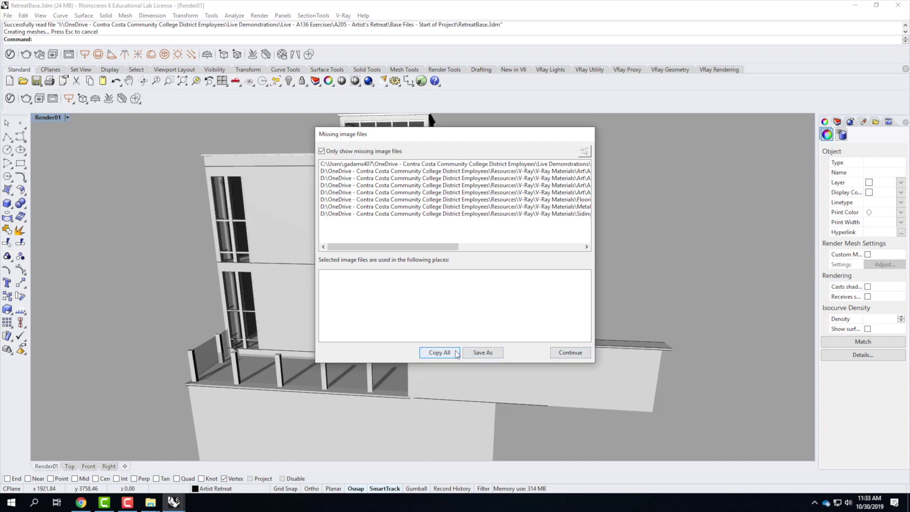
pyautogui.click(571, 353)
pyautogui.click(573, 299)
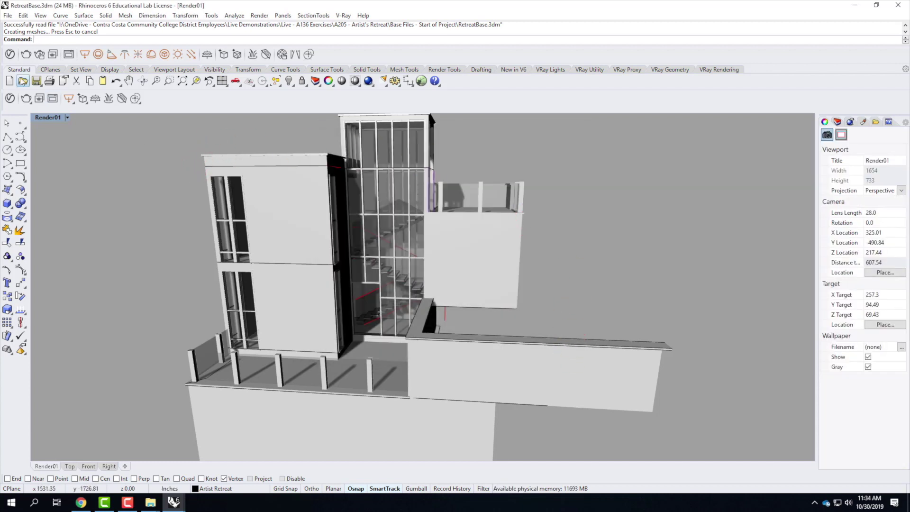
# Step: Save RetreatBase.3dm as a copy into the F2019 folder
pyautogui.click(8, 15)
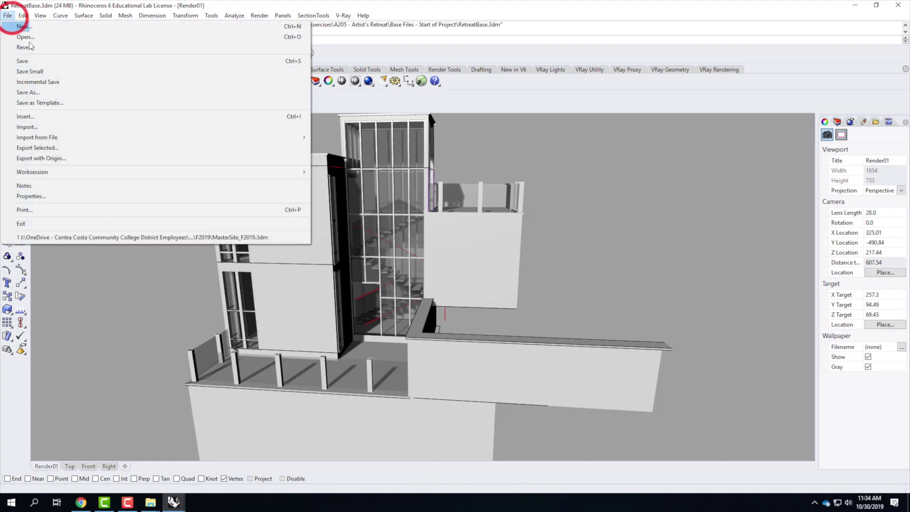
pyautogui.click(60, 89)
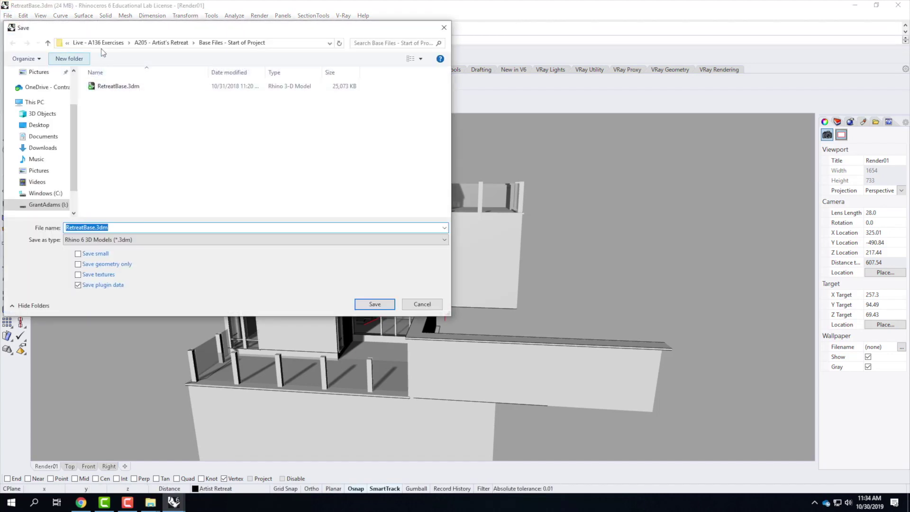
pyautogui.click(152, 43)
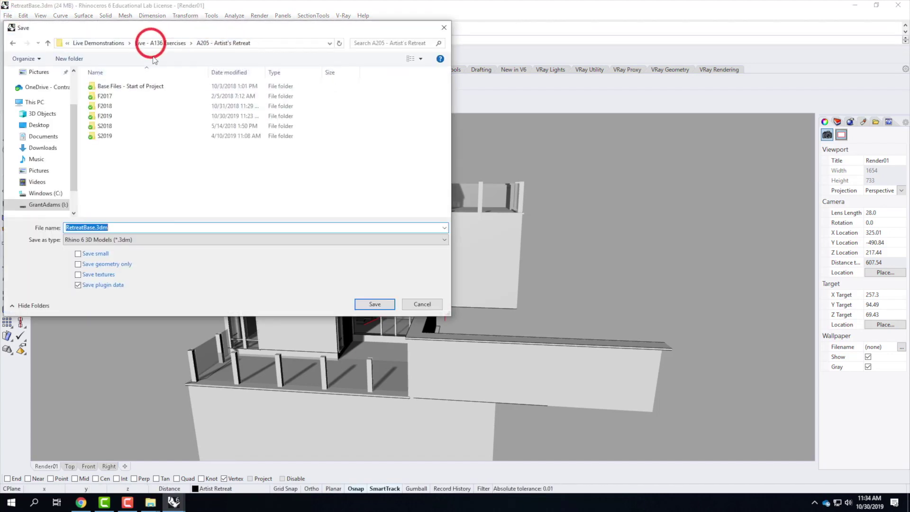
pyautogui.doubleClick(105, 116)
pyautogui.click(131, 228)
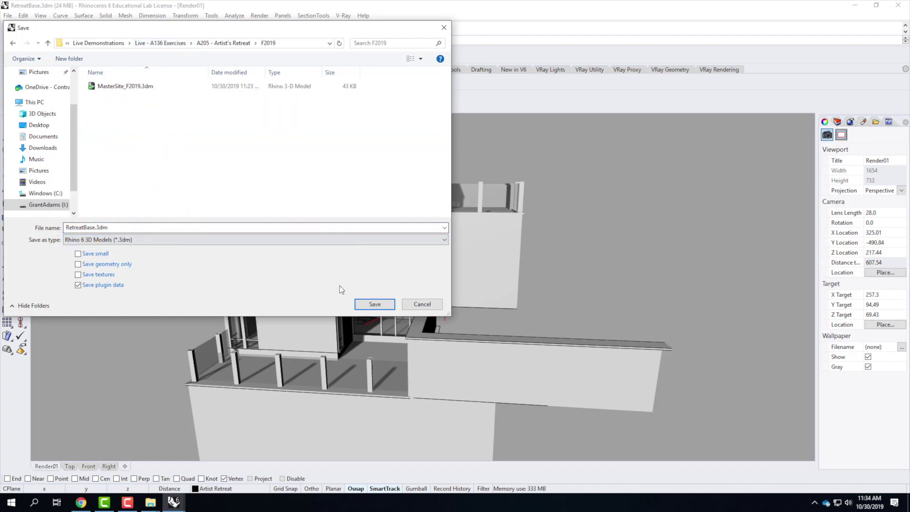
pyautogui.click(375, 304)
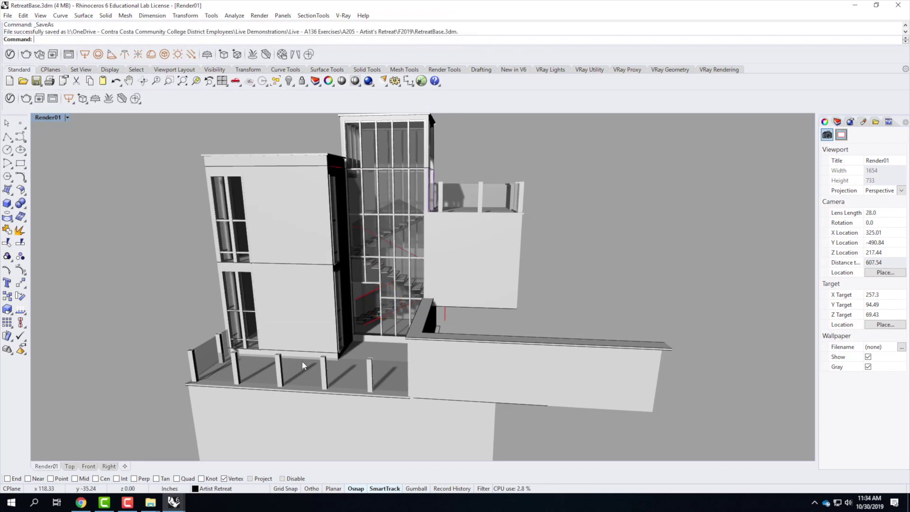
# Step: In MasterSite, browse the Insert file dialog to the A205 - Artist's Retreat > F2019 folder
pyautogui.moveTo(173, 503)
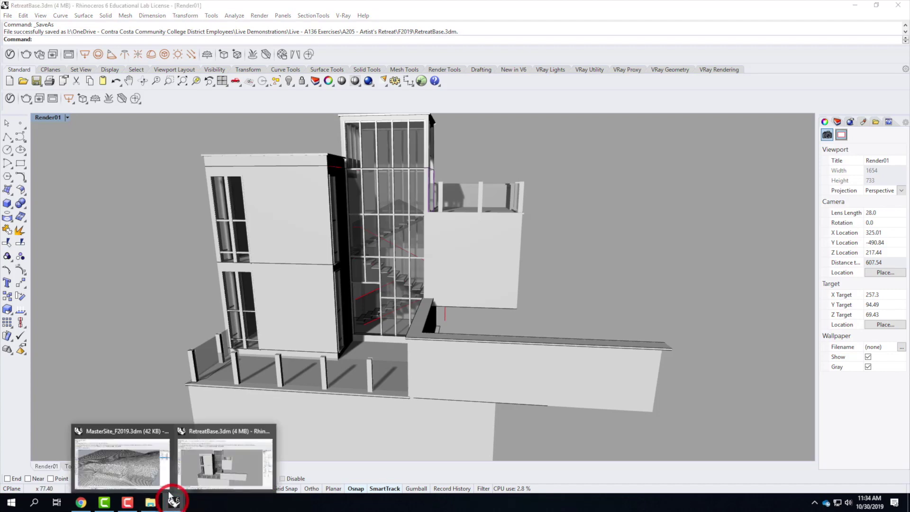
pyautogui.click(141, 456)
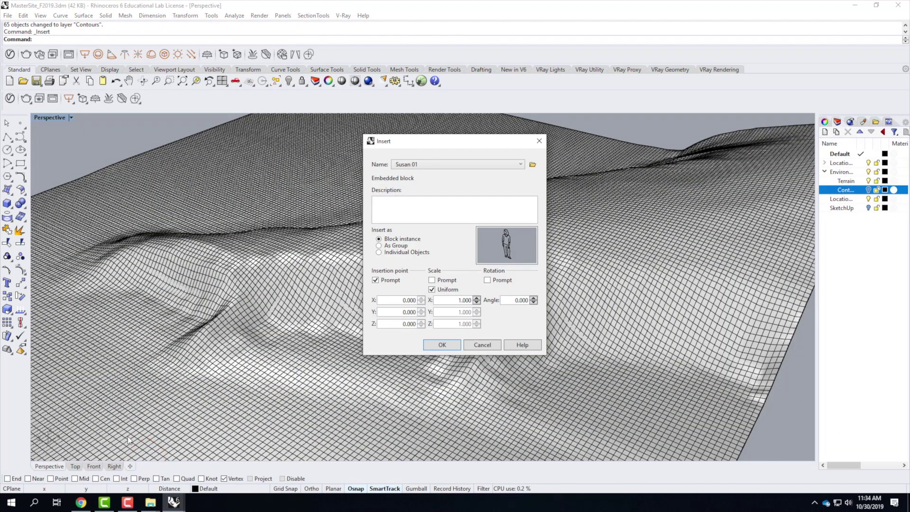
pyautogui.click(533, 165)
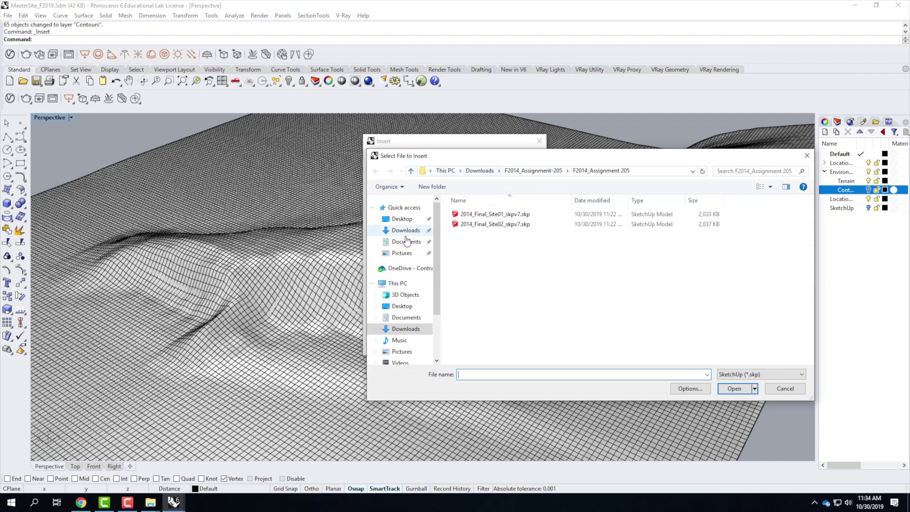
pyautogui.click(382, 267)
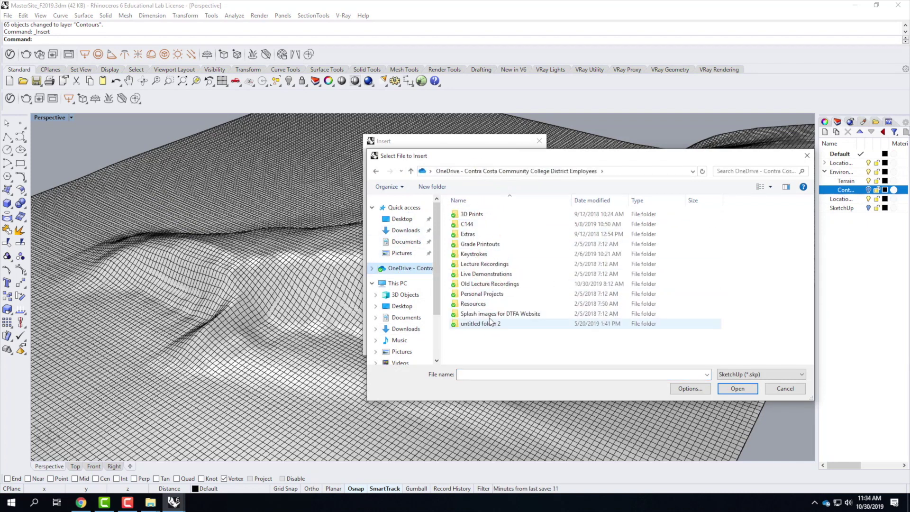
pyautogui.doubleClick(485, 274)
pyautogui.click(481, 216)
pyautogui.doubleClick(484, 224)
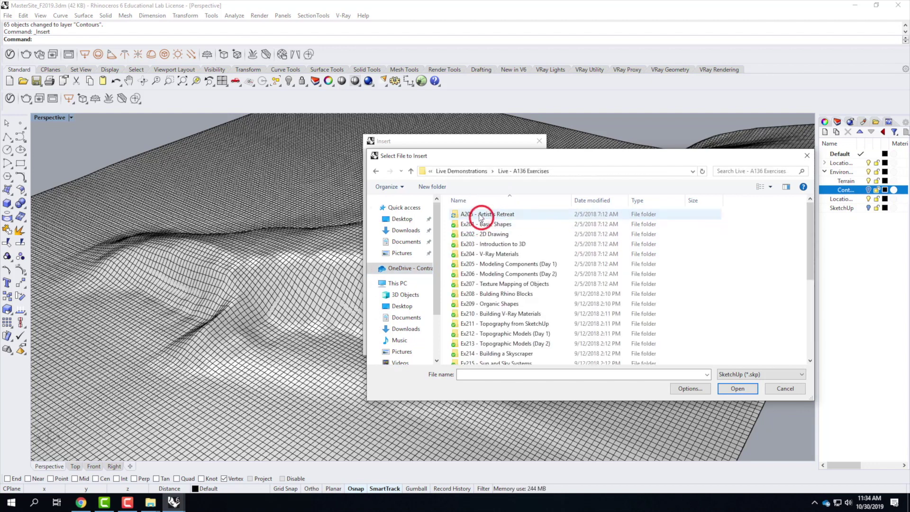
pyautogui.doubleClick(490, 214)
pyautogui.click(471, 243)
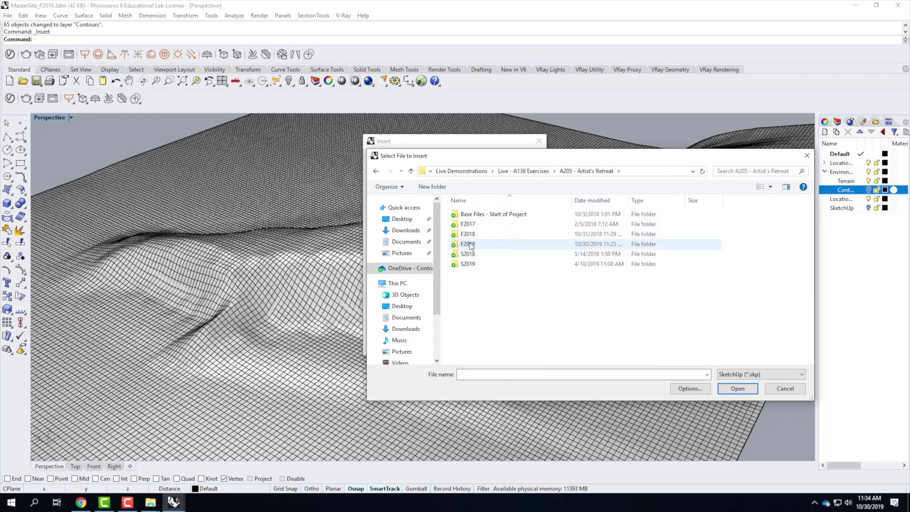
pyautogui.doubleClick(470, 244)
# Step: Open RetreatBase.3dm as a Rhino 3D Model and insert it Linked with Reference layer style
pyautogui.click(564, 249)
pyautogui.click(740, 374)
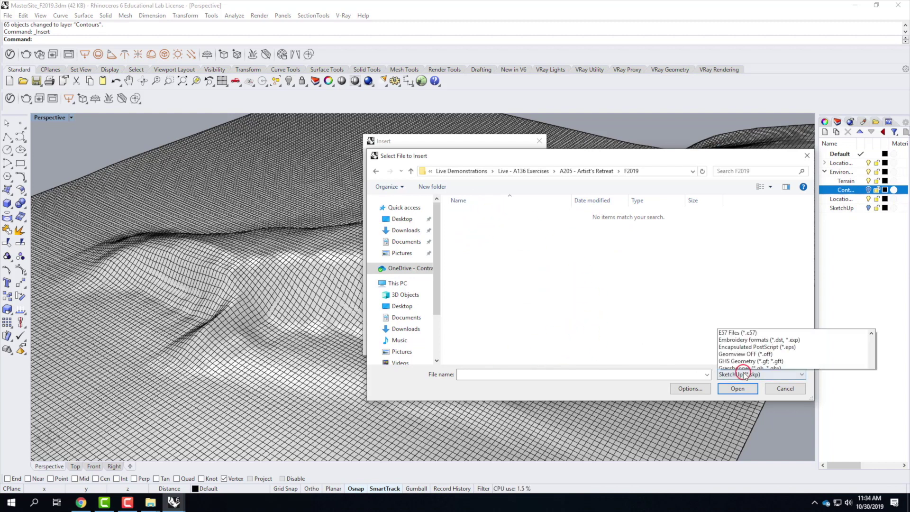
pyautogui.scroll(3, 757, 167)
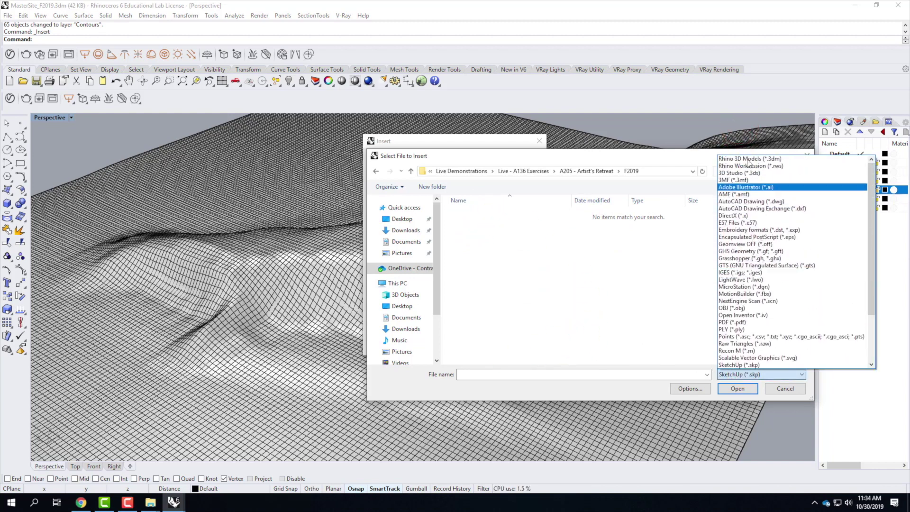
pyautogui.click(727, 161)
pyautogui.click(508, 225)
pyautogui.click(738, 388)
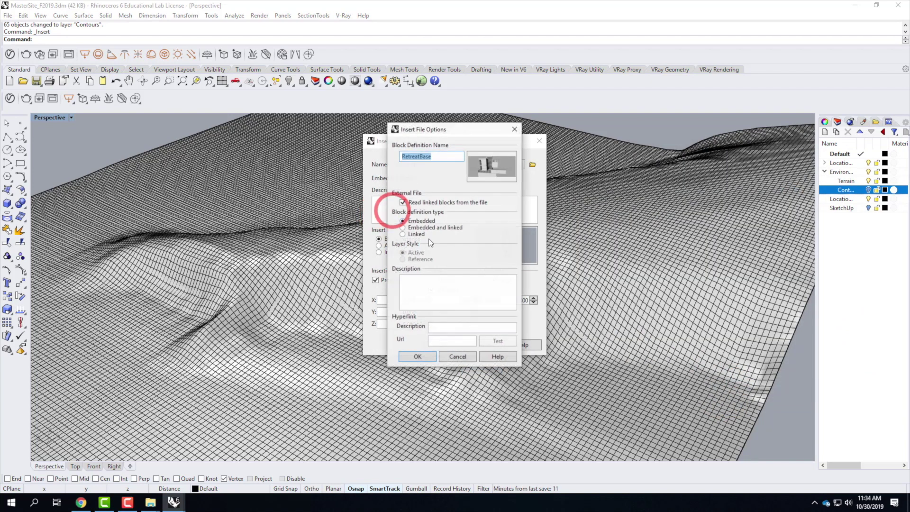
pyautogui.click(403, 234)
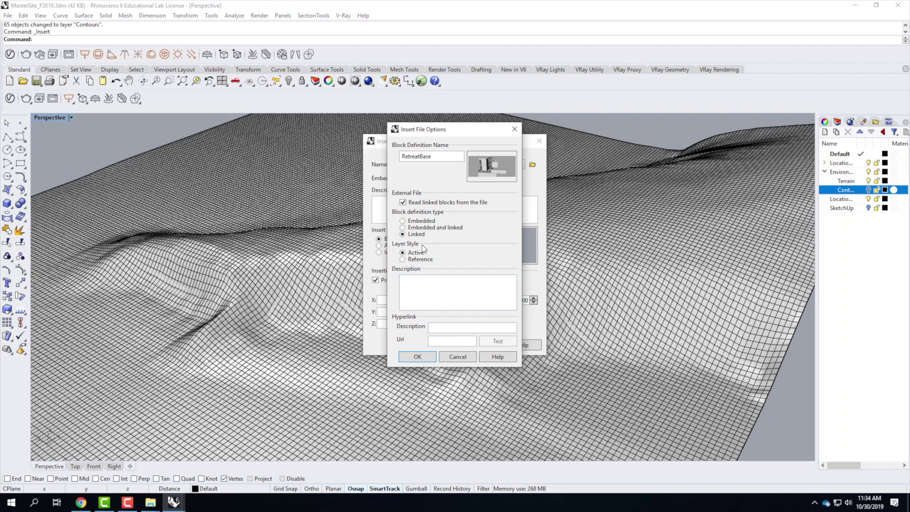
pyautogui.click(402, 259)
pyautogui.click(417, 357)
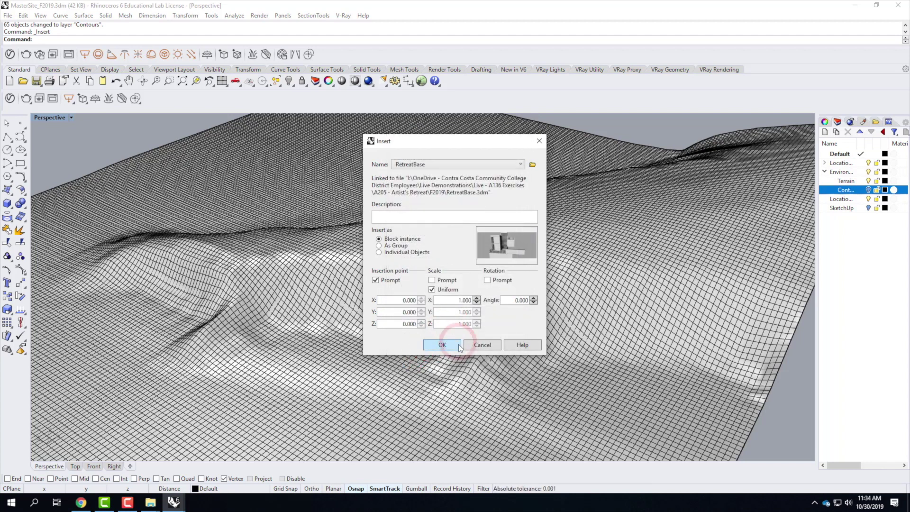
pyautogui.click(442, 345)
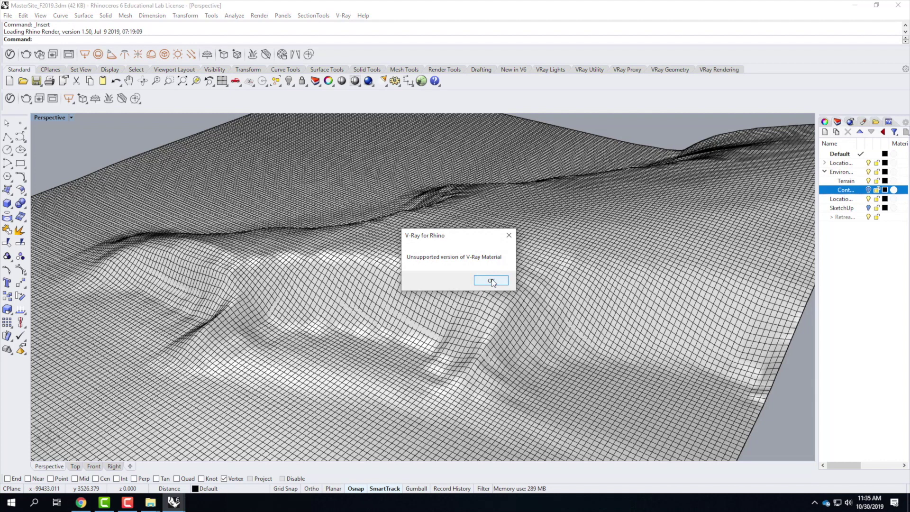
# Step: Dismiss the V-Ray warnings, cancel Insert, and run SelBlockInstance to check for placed blocks
pyautogui.press('Return')
pyautogui.press('Return')
pyautogui.press('Return')
pyautogui.press('Return')
pyautogui.press('Return')
pyautogui.press('Return')
pyautogui.press('Return')
pyautogui.press('Return')
pyautogui.press('Return')
pyautogui.press('Return')
pyautogui.press('Return')
pyautogui.press('Return')
pyautogui.press('Return')
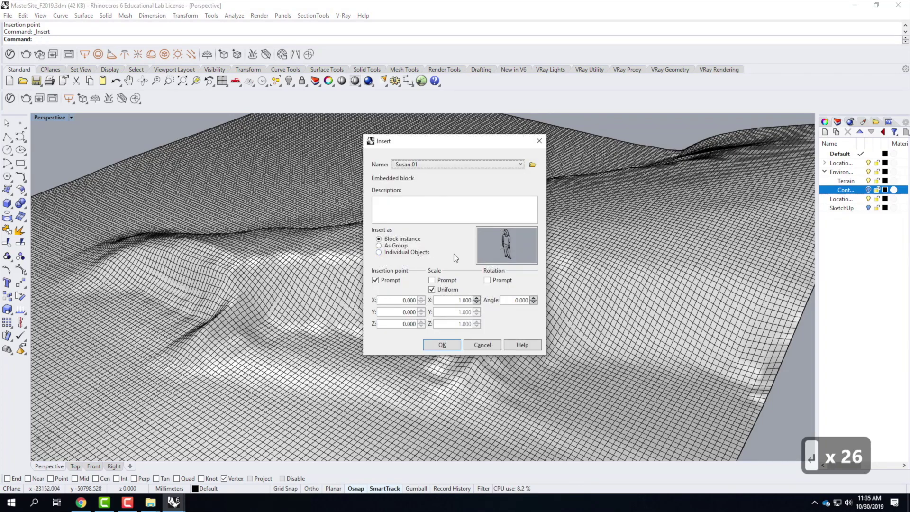
pyautogui.click(492, 345)
pyautogui.click(459, 262)
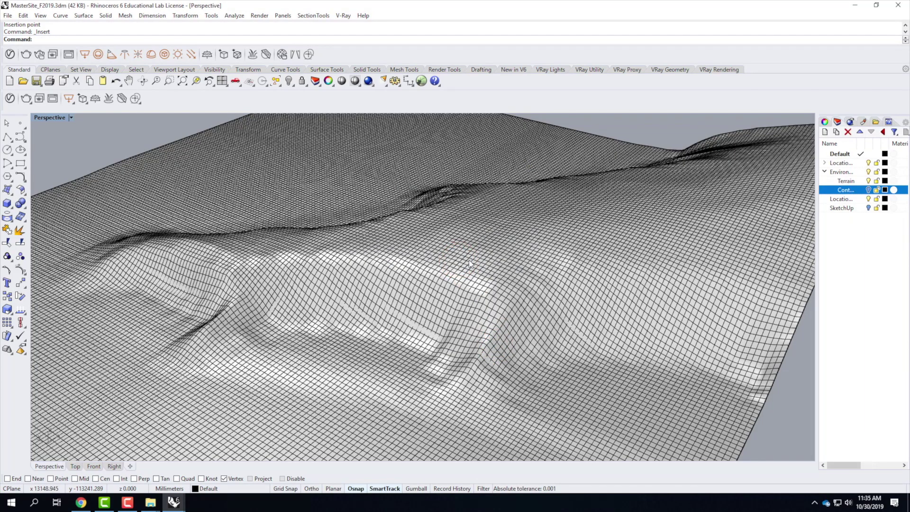
pyautogui.moveTo(548, 300)
pyautogui.mouseDown(button='right')
pyautogui.moveTo(504, 264)
pyautogui.moveTo(503, 276)
pyautogui.moveTo(547, 310)
pyautogui.mouseUp(button='right')
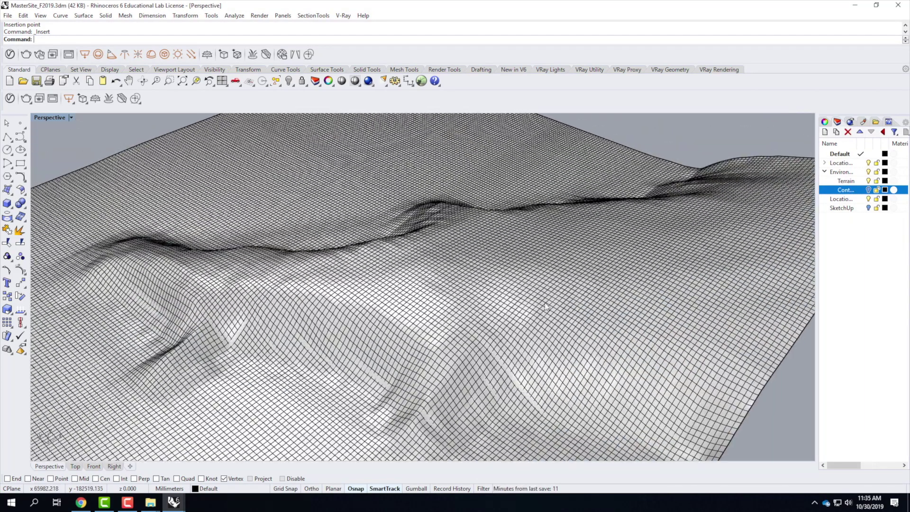
pyautogui.write('selbl')
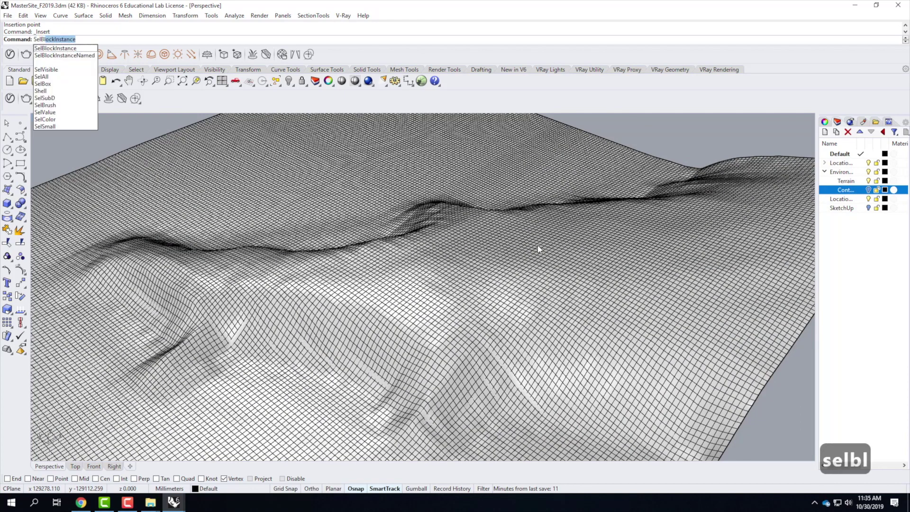
pyautogui.press('Return')
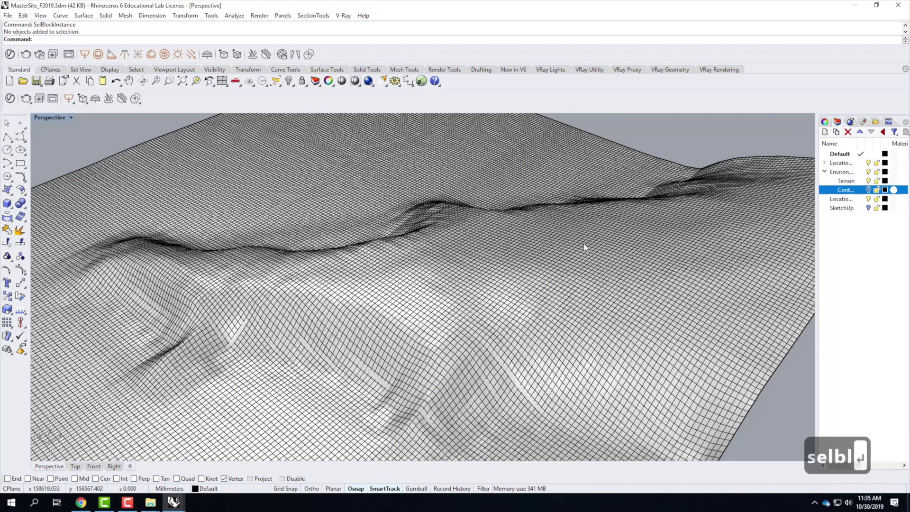
pyautogui.scroll(-5, 584, 247)
pyautogui.scroll(5, 468, 237)
# Step: Start Insert Block Instance again from Edit > Blocks
pyautogui.click(23, 15)
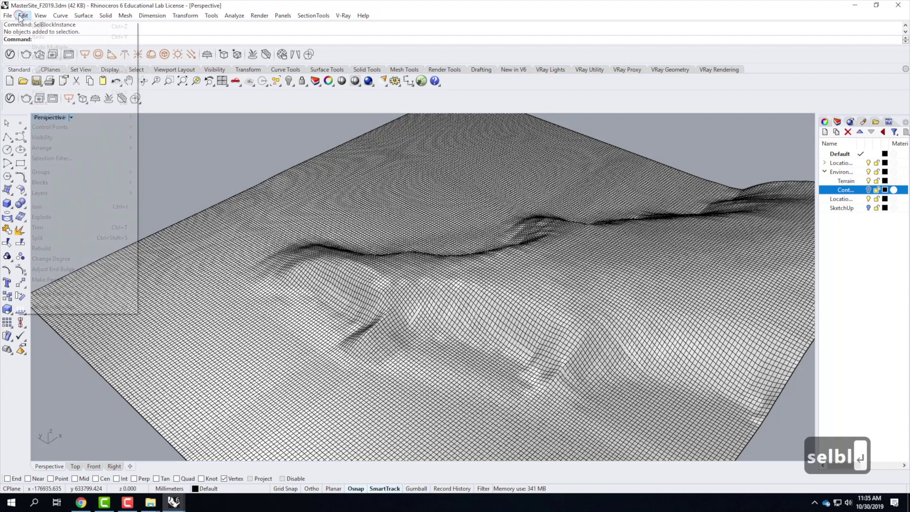
pyautogui.moveTo(41, 15)
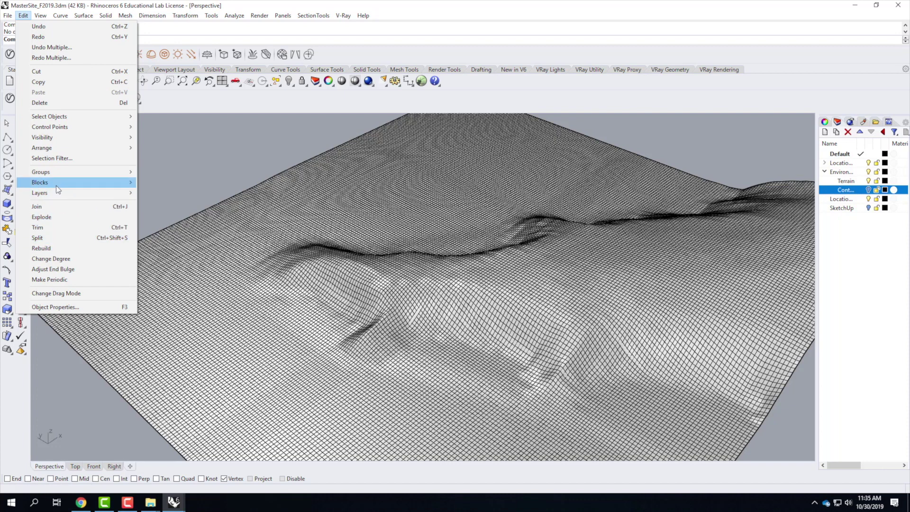
pyautogui.moveTo(56, 183)
pyautogui.click(163, 192)
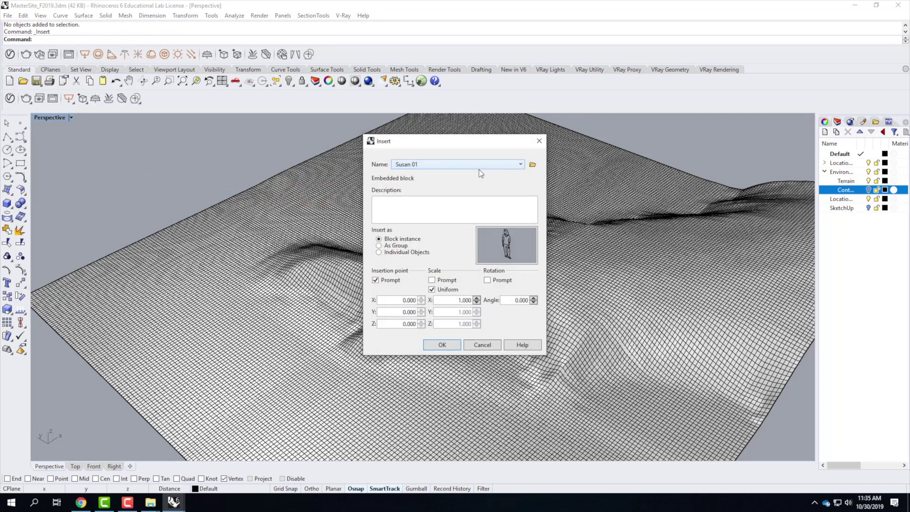
# Step: Insert RetreatBase.3dm again as a linked block with Reference layer style
pyautogui.click(534, 164)
pyautogui.click(481, 223)
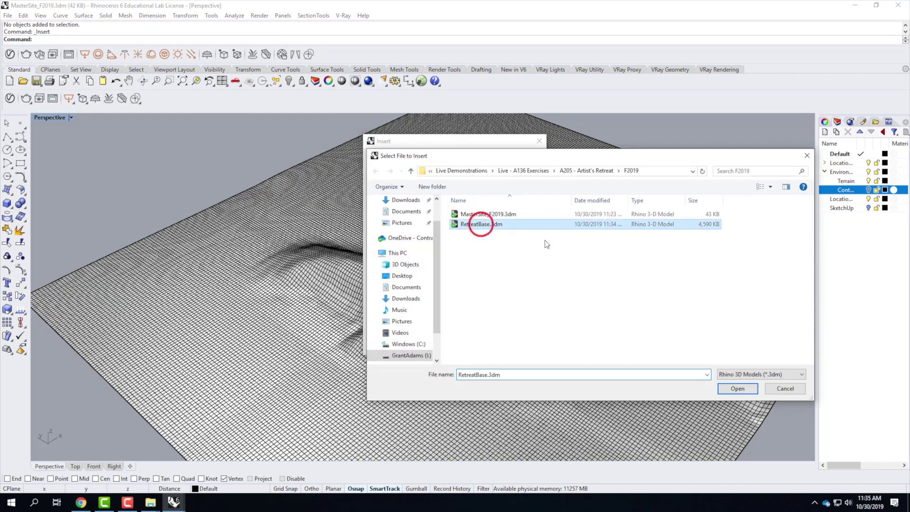
pyautogui.click(740, 389)
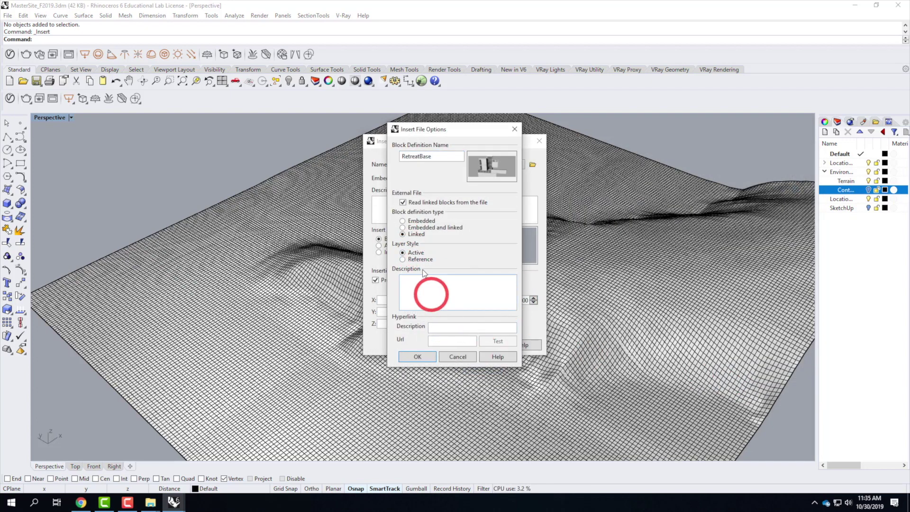
pyautogui.click(416, 260)
pyautogui.click(417, 357)
pyautogui.click(439, 347)
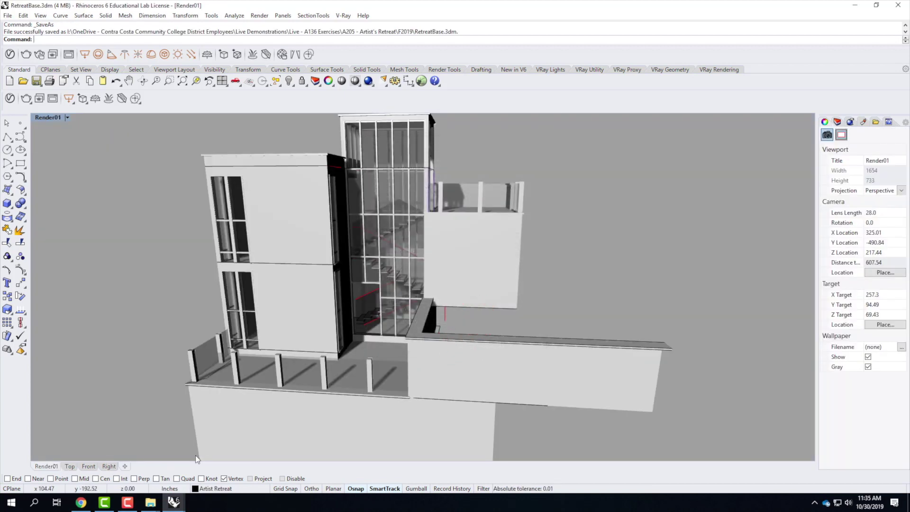
# Step: Minimize the RetreatBase window and clear the unsupported V-Ray material warnings in MasterSite
pyautogui.click(172, 504)
pyautogui.click(228, 472)
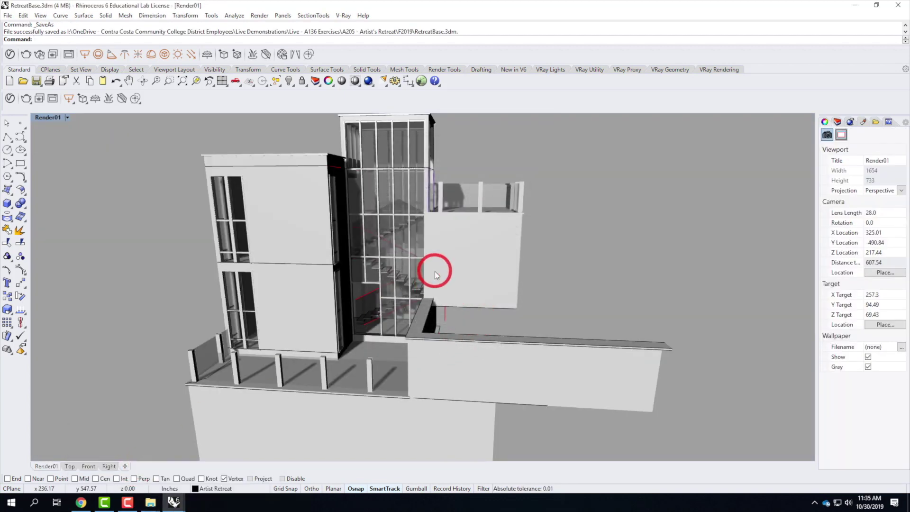
pyautogui.click(848, 8)
pyautogui.click(471, 228)
pyautogui.click(489, 281)
pyautogui.click(494, 281)
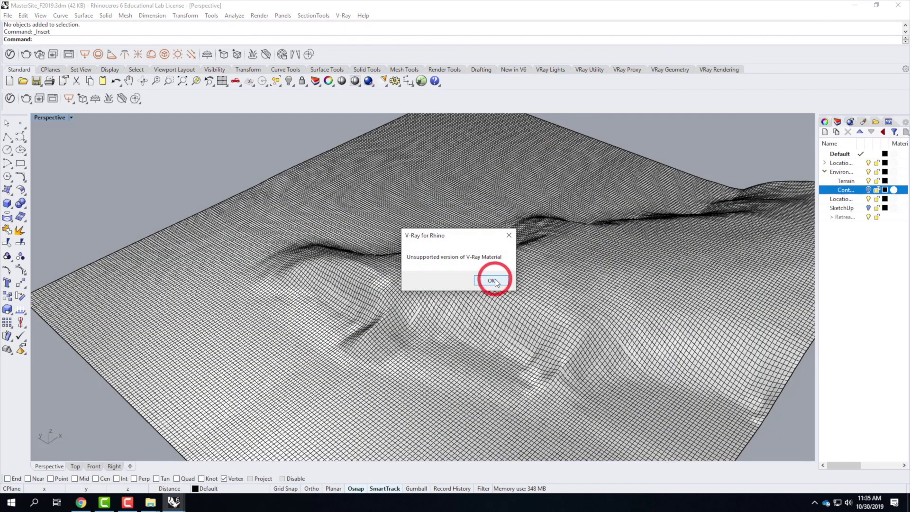
pyautogui.click(495, 280)
pyautogui.click(495, 279)
pyautogui.click(495, 279)
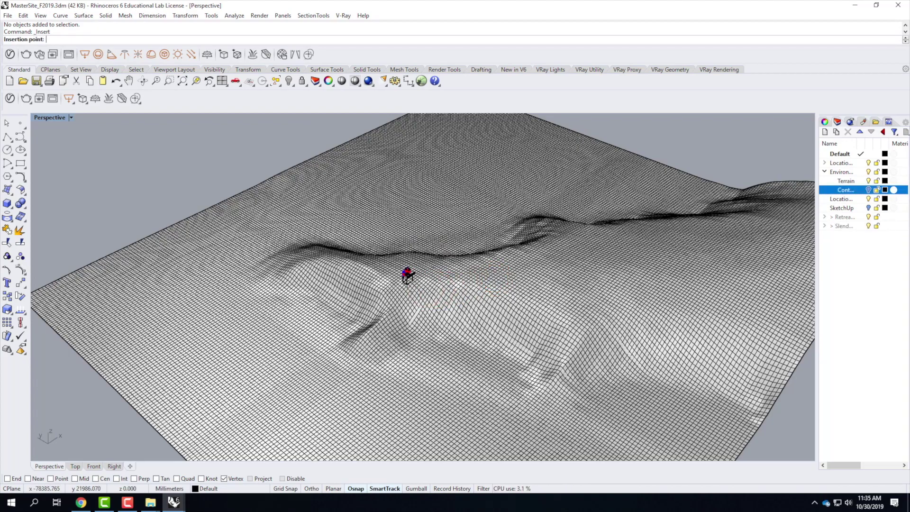
# Step: Place the RetreatBase block at a point on the terrain hillside and select it
pyautogui.scroll(4, 408, 277)
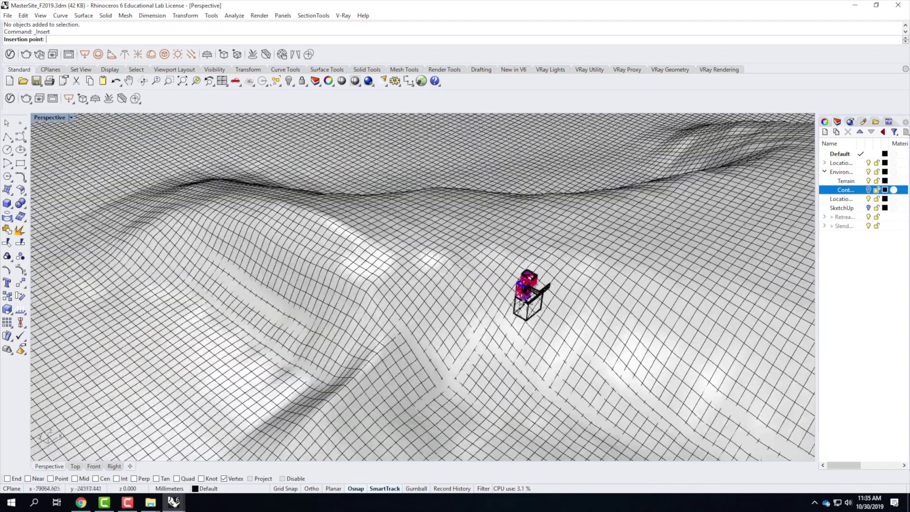
pyautogui.moveTo(527, 296); pyautogui.dragTo(386, 252, button='right')
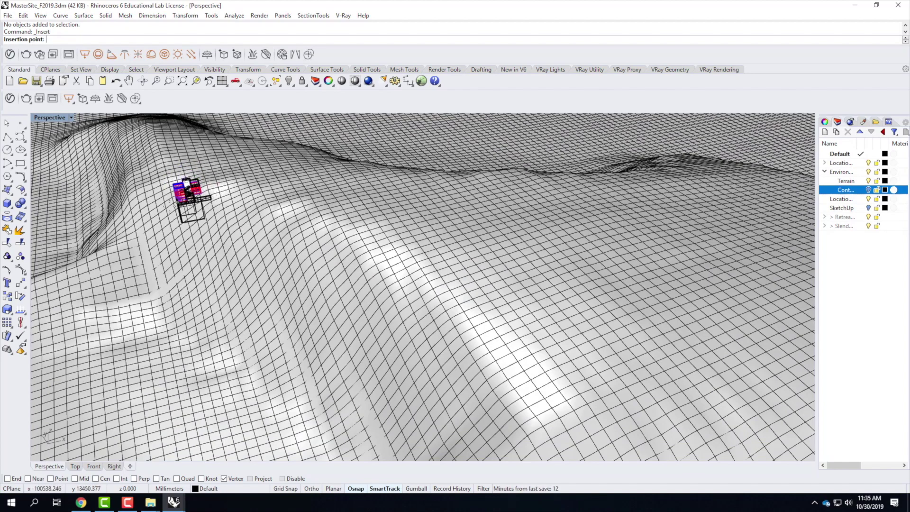
pyautogui.click(161, 202)
pyautogui.moveTo(174, 236); pyautogui.dragTo(205, 218, button='right')
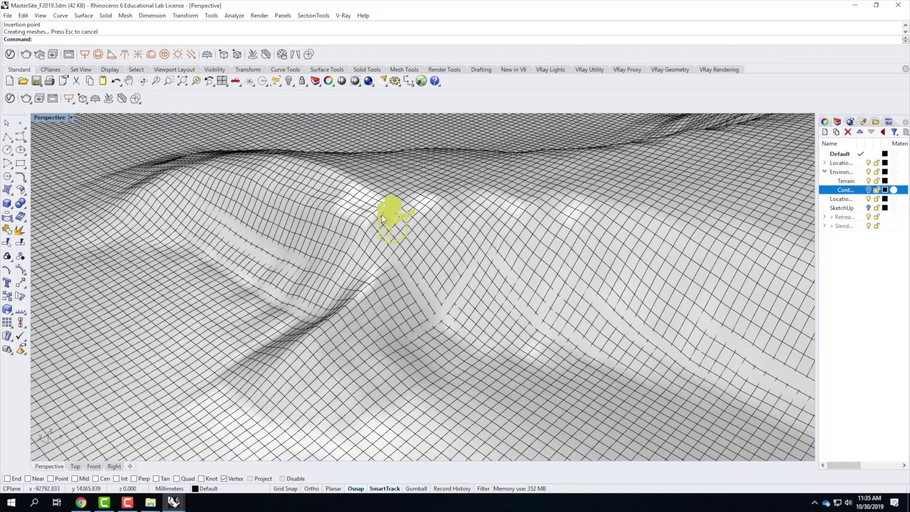
pyautogui.press('Escape')
pyautogui.moveTo(411, 238); pyautogui.dragTo(343, 251, button='right')
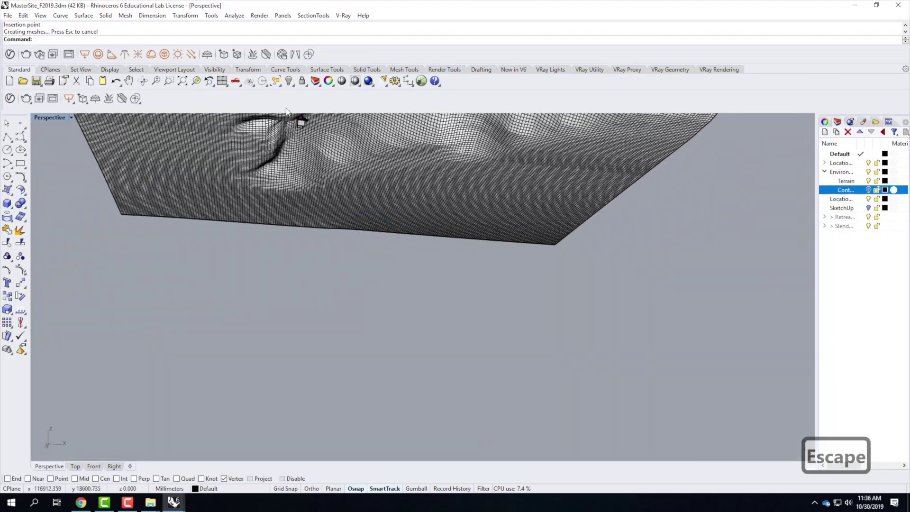
pyautogui.scroll(3, 302, 124)
pyautogui.click(304, 129)
pyautogui.moveTo(314, 189); pyautogui.dragTo(491, 382, button='right')
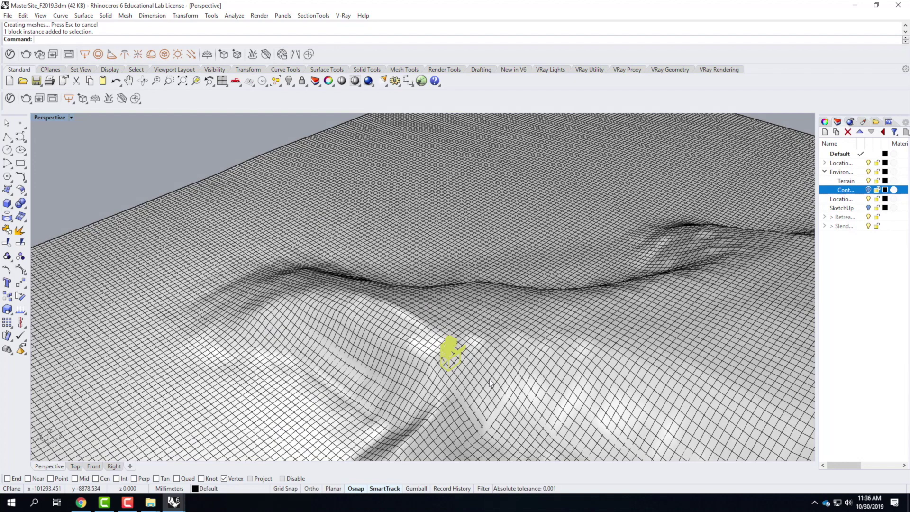
# Step: Move the block with Vertical=Yes down onto the terrain surface
pyautogui.write('move')
pyautogui.press('Return')
pyautogui.write('v')
pyautogui.press('Return')
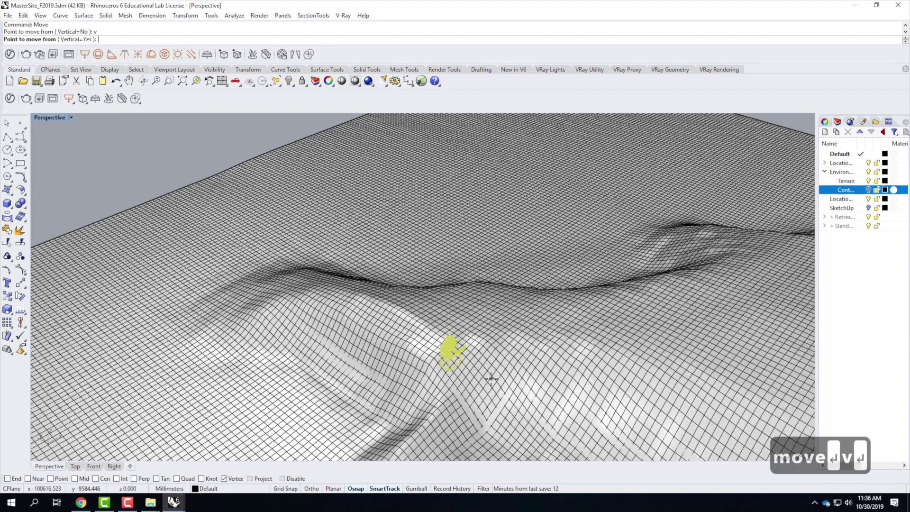
pyautogui.click(472, 332)
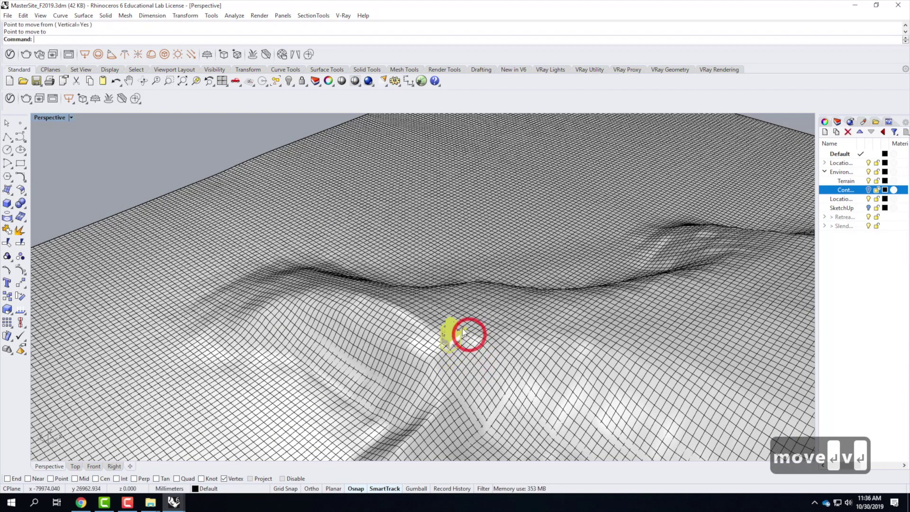
pyautogui.scroll(3, 467, 332)
pyautogui.press('Escape')
pyautogui.press('Escape')
pyautogui.moveTo(499, 363); pyautogui.dragTo(307, 270, button='right')
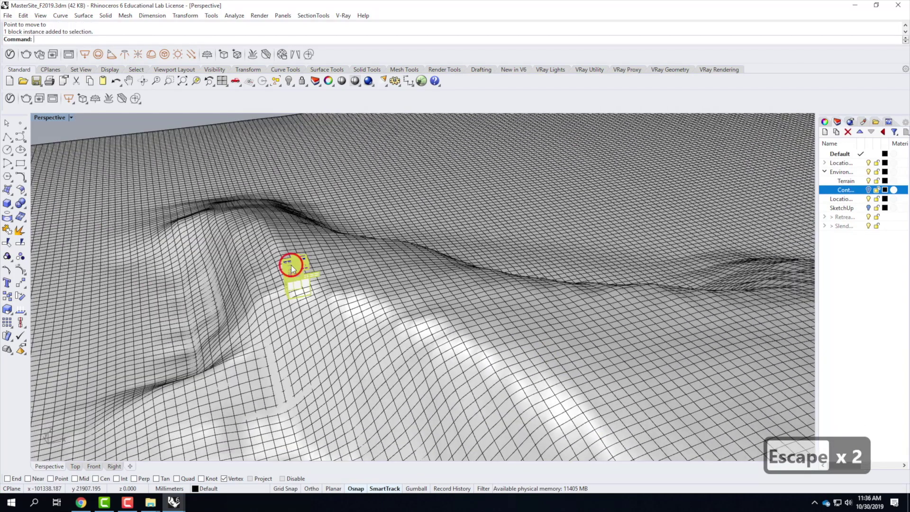
# Step: Zoom Selected to frame the building block
pyautogui.write('z')
pyautogui.press('Return')
pyautogui.write('s')
pyautogui.press('Return')
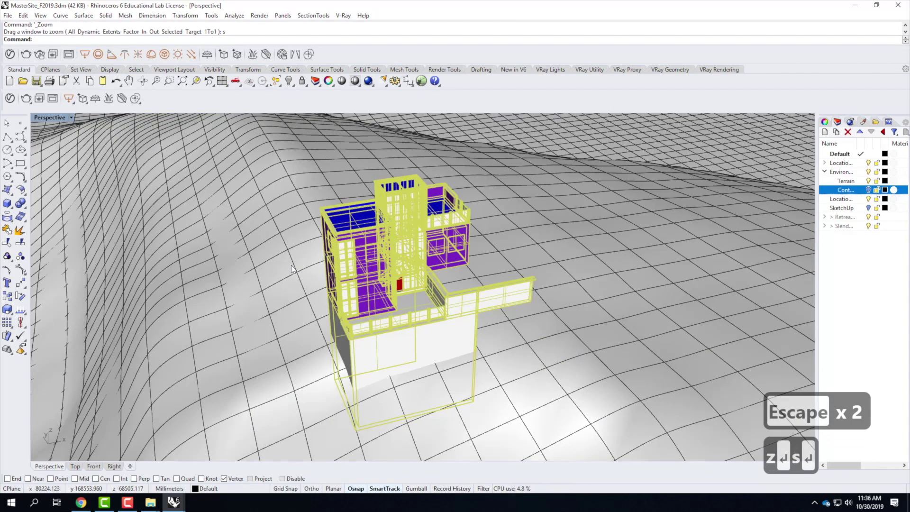
pyautogui.scroll(-2, 363, 283)
pyautogui.moveTo(363, 284)
pyautogui.mouseDown(button='right')
pyautogui.moveTo(365, 238)
pyautogui.moveTo(329, 236)
pyautogui.moveTo(387, 287)
pyautogui.moveTo(528, 261)
pyautogui.moveTo(350, 322)
pyautogui.moveTo(351, 279)
pyautogui.mouseUp(button='right')
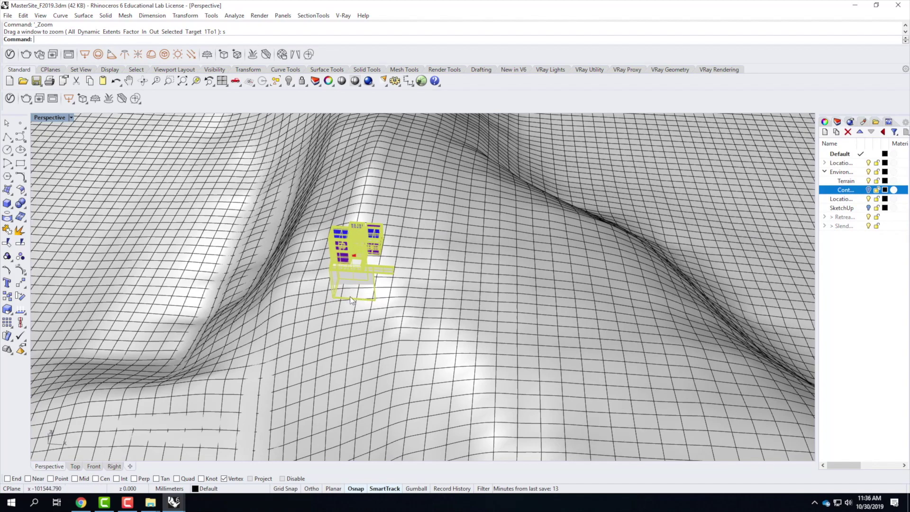
# Step: Move the building twice horizontally to a new spot across the slope
pyautogui.write('move')
pyautogui.press('Return')
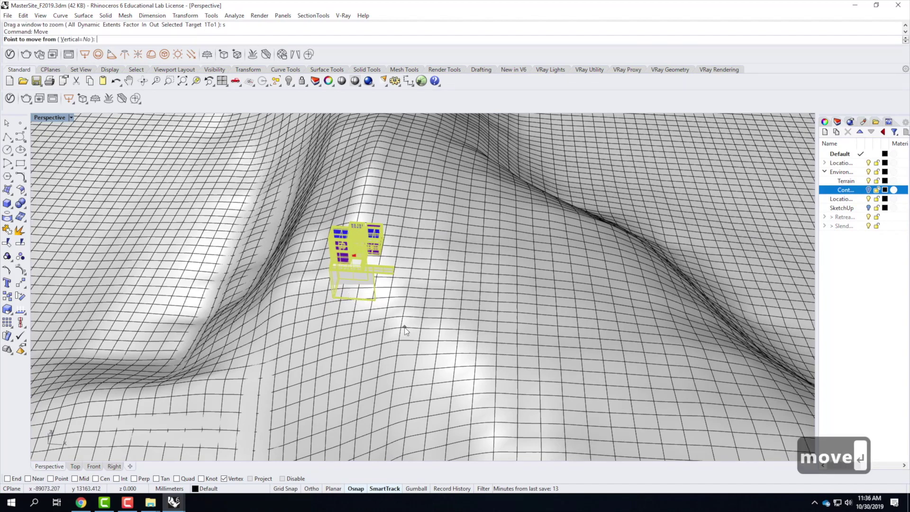
pyautogui.click(439, 289)
pyautogui.click(436, 307)
pyautogui.moveTo(435, 308); pyautogui.dragTo(476, 264, button='right')
pyautogui.rightClick(485, 265)
pyautogui.moveTo(497, 294); pyautogui.dragTo(472, 357, button='right')
pyautogui.click(477, 356)
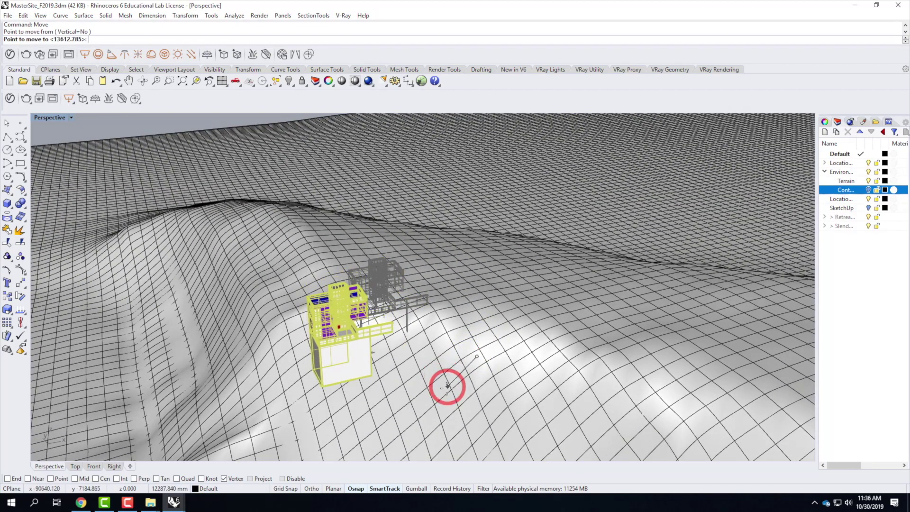
pyautogui.click(441, 377)
pyautogui.moveTo(439, 368); pyautogui.dragTo(460, 346, button='right')
# Step: Lower the building with a Vertical=Yes move so its base sinks into the hillside
pyautogui.write('move')
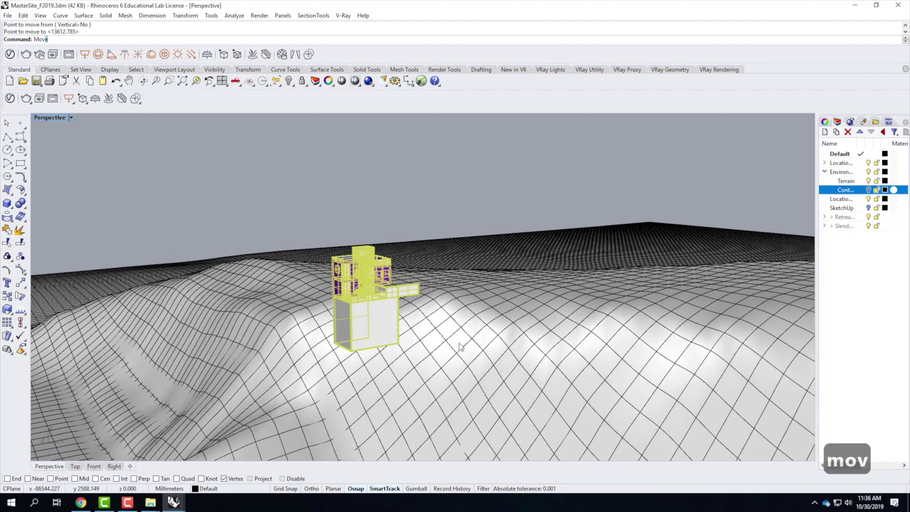
pyautogui.press('Return')
pyautogui.write('v')
pyautogui.press('Return')
pyautogui.click(453, 317)
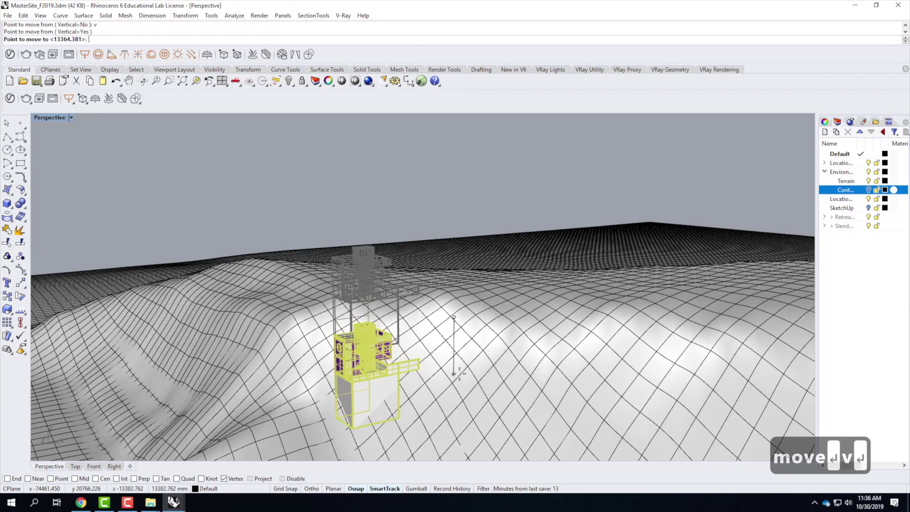
pyautogui.click(428, 345)
pyautogui.moveTo(429, 344); pyautogui.dragTo(469, 389, button='right')
pyautogui.press('Escape')
# Step: Orbit in close to the building, then start a vertical Move of the block and cancel it
pyautogui.scroll(4, 263, 301)
pyautogui.moveTo(268, 313); pyautogui.dragTo(247, 261, button='right')
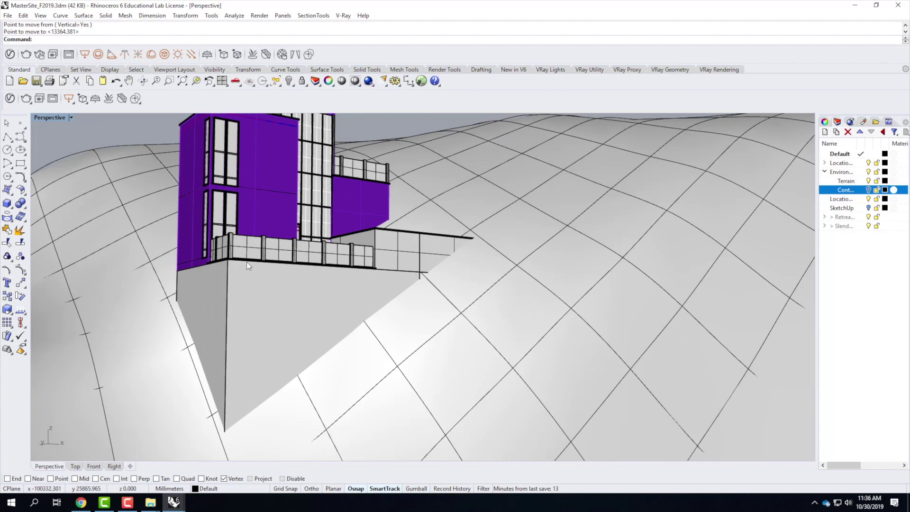
pyautogui.moveTo(388, 341); pyautogui.dragTo(353, 343, button='right')
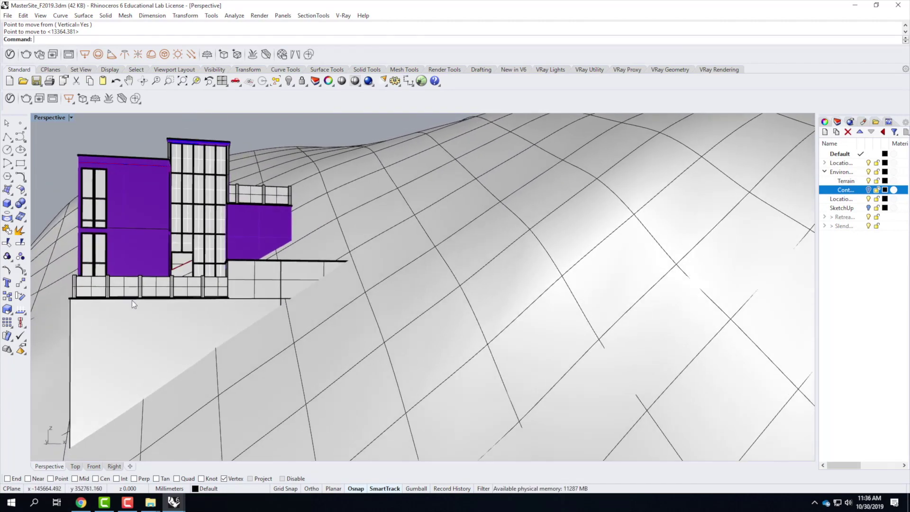
pyautogui.moveTo(293, 264); pyautogui.dragTo(246, 301, button='right')
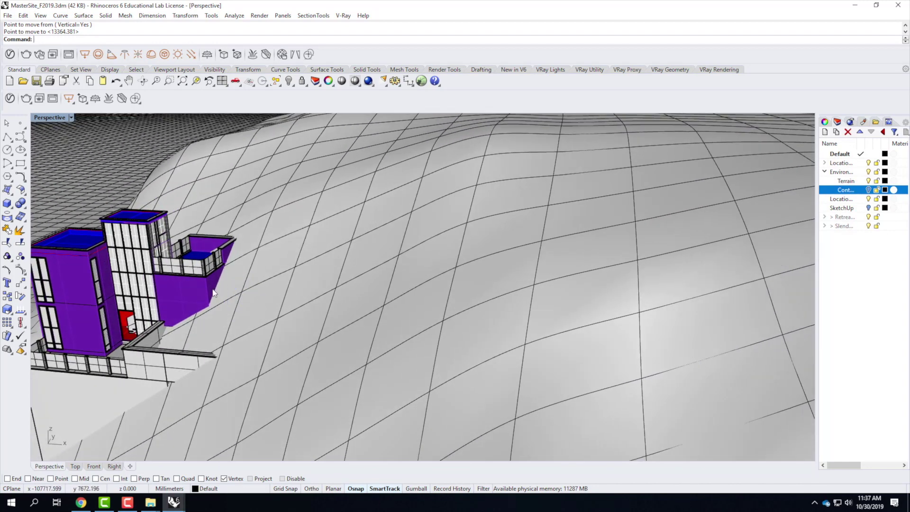
pyautogui.click(194, 292)
pyautogui.write('move')
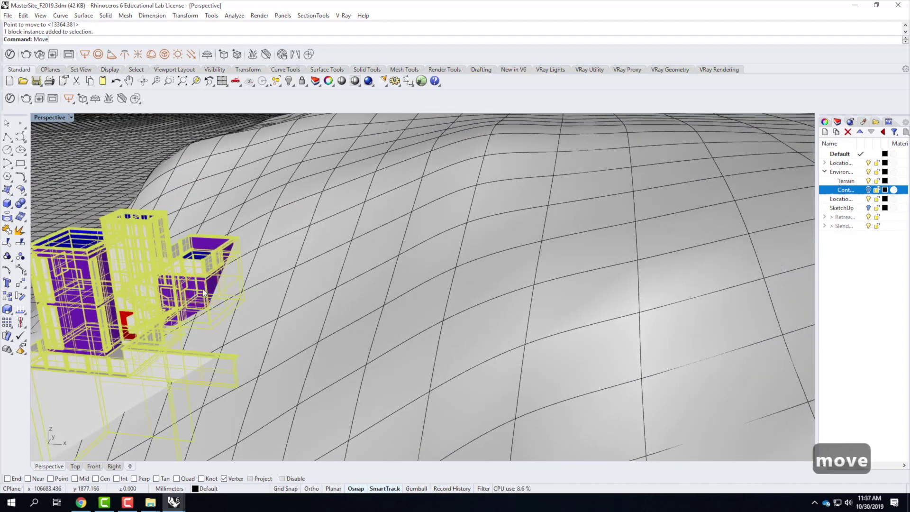
pyautogui.press('Return')
pyautogui.write('v')
pyautogui.press('Return')
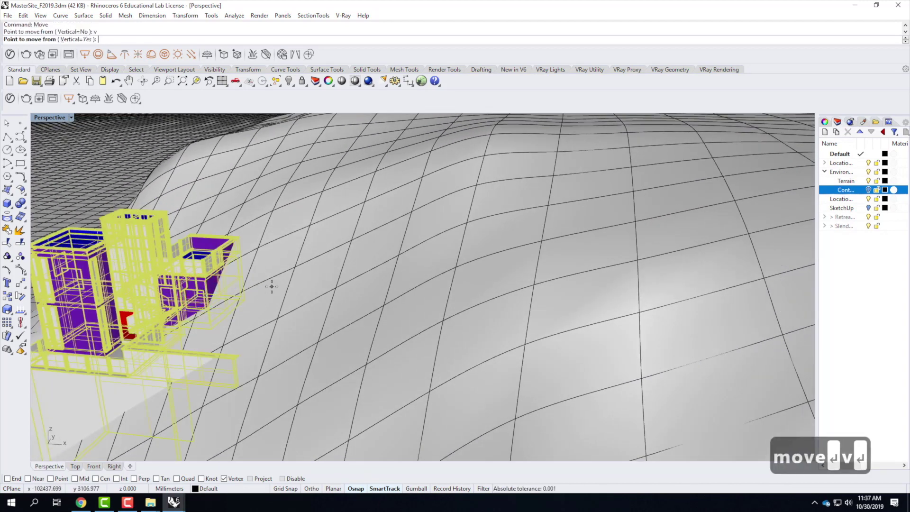
pyautogui.click(270, 283)
pyautogui.press('Escape')
pyautogui.press('Escape')
# Step: Shift the RetreatBase block vertically by 267.656 mm and view it against the whole hillside
pyautogui.moveTo(264, 256); pyautogui.dragTo(247, 244, button='right')
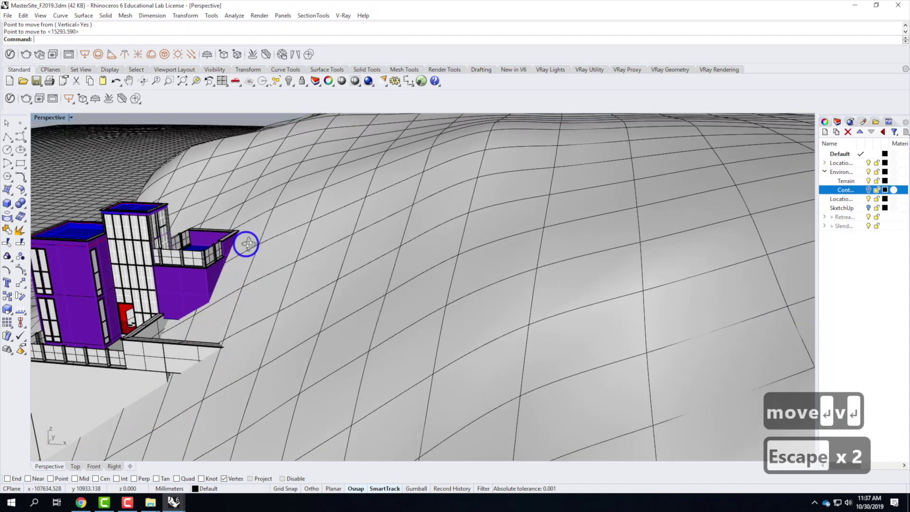
pyautogui.scroll(10, 247, 244)
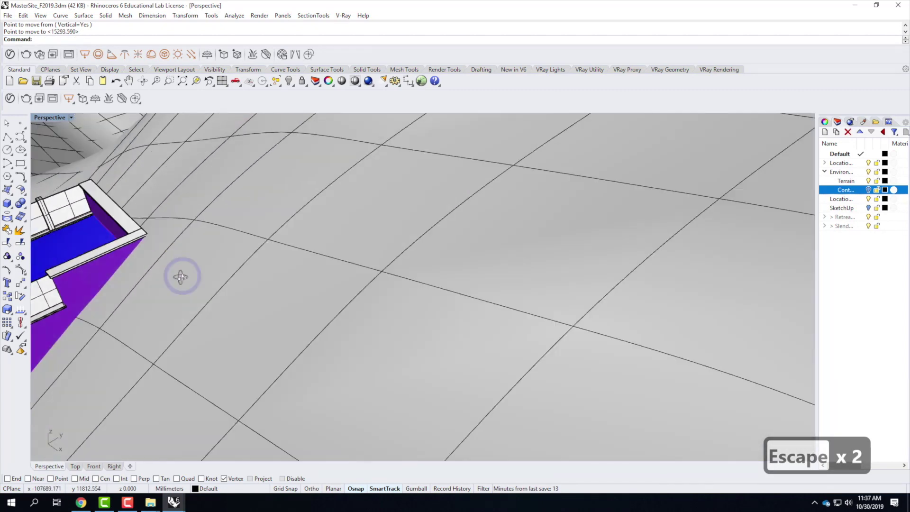
pyautogui.moveTo(181, 276); pyautogui.dragTo(142, 272, button='right')
pyautogui.click(106, 268)
pyautogui.write('move')
pyautogui.press('Return')
pyautogui.write('v')
pyautogui.press('Return')
pyautogui.click(240, 309)
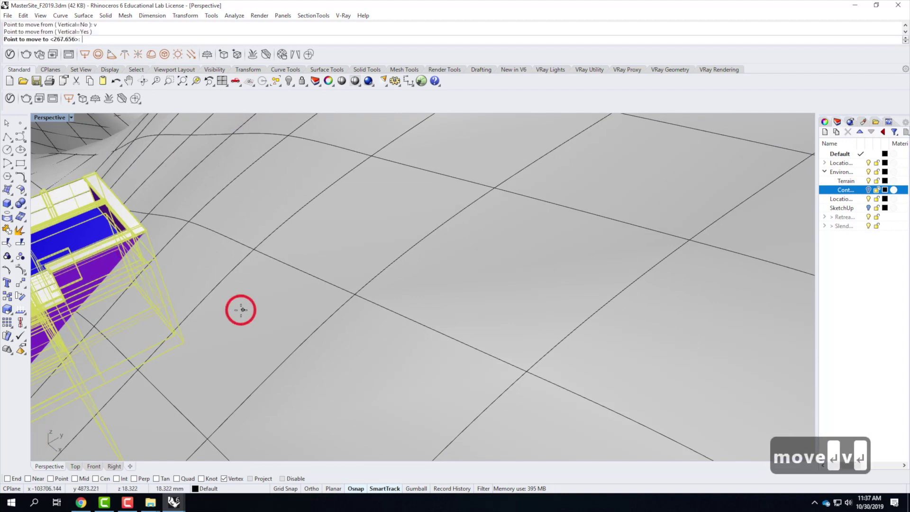
pyautogui.click(240, 309)
pyautogui.press('Escape')
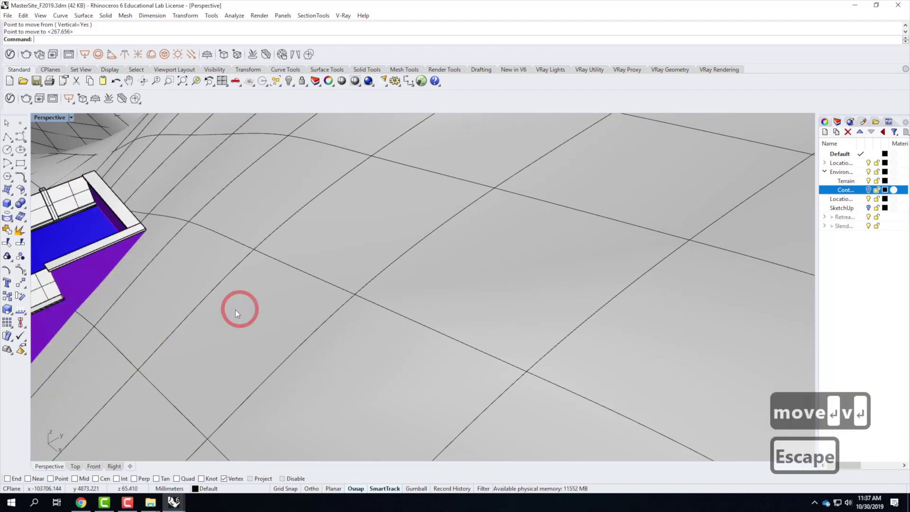
pyautogui.moveTo(187, 295); pyautogui.dragTo(324, 291, button='right')
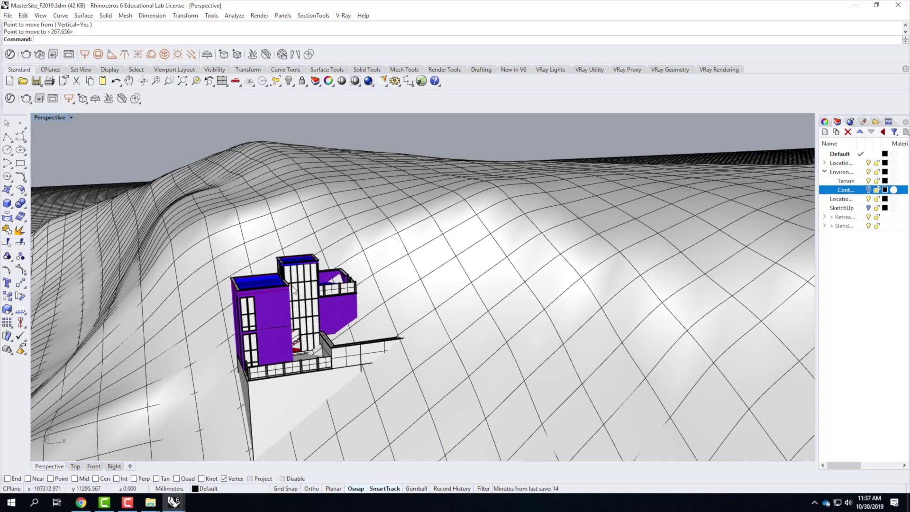
pyautogui.moveTo(294, 290); pyautogui.dragTo(293, 329, button='right')
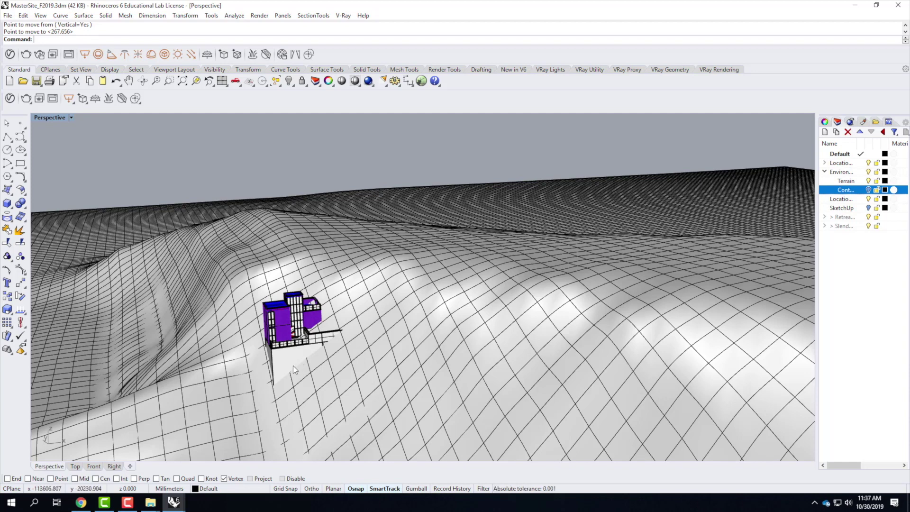
# Step: Orbit around the building, then select and deselect the terrain surface
pyautogui.scroll(5, 293, 365)
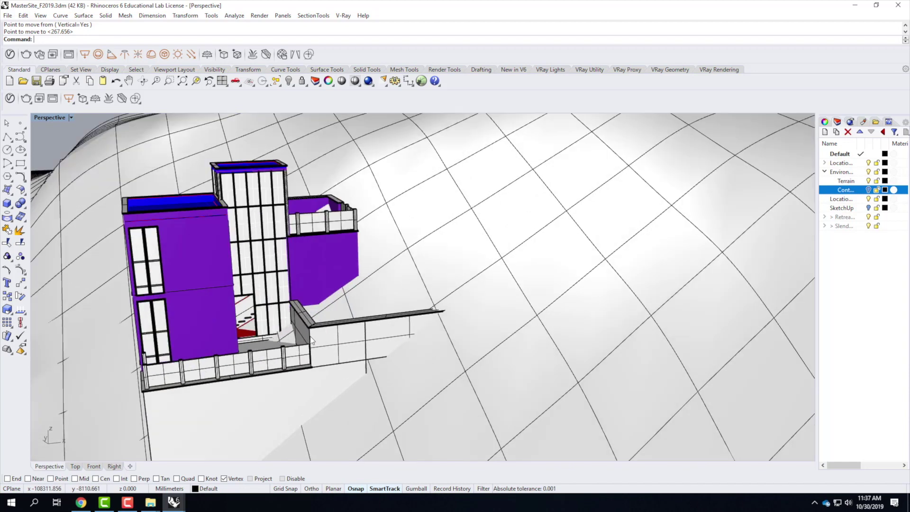
pyautogui.scroll(-2, 288, 303)
pyautogui.scroll(8, 290, 315)
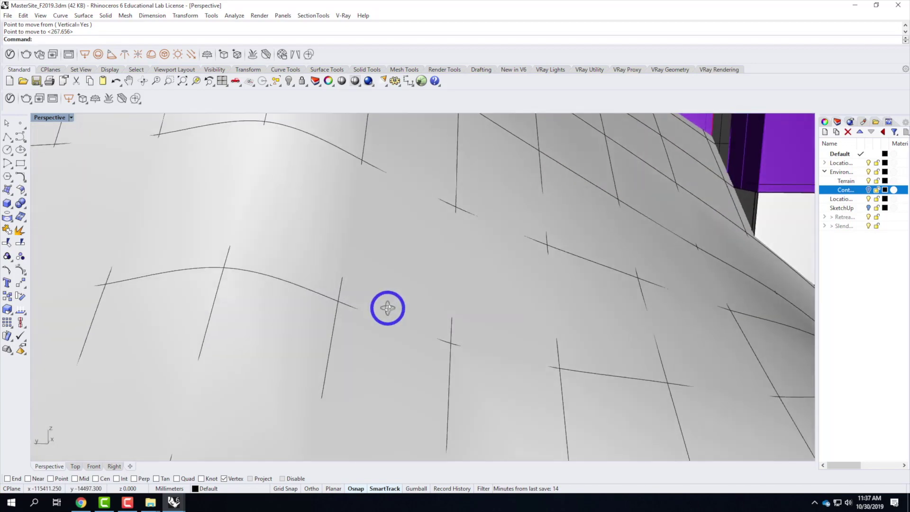
pyautogui.scroll(-10, 267, 318)
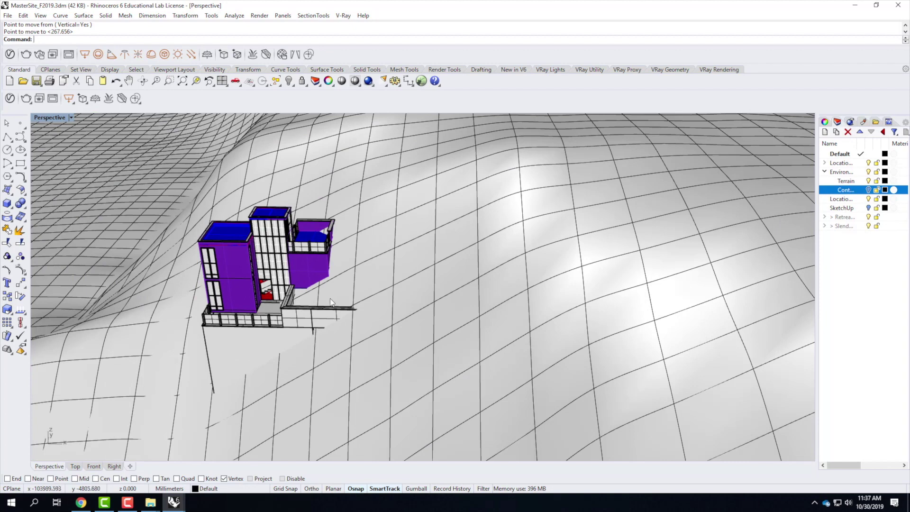
pyautogui.moveTo(260, 337); pyautogui.dragTo(332, 327, button='right')
pyautogui.scroll(5, 432, 275)
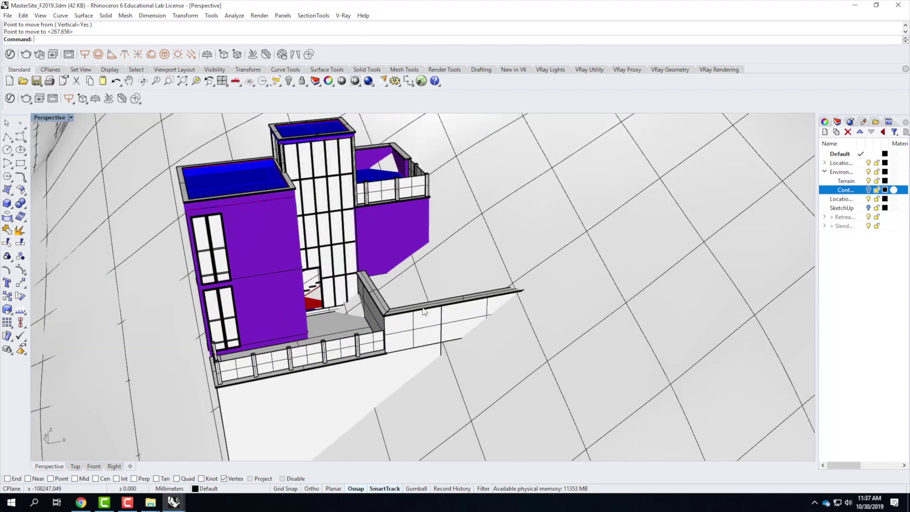
pyautogui.click(473, 250)
pyautogui.press('Escape')
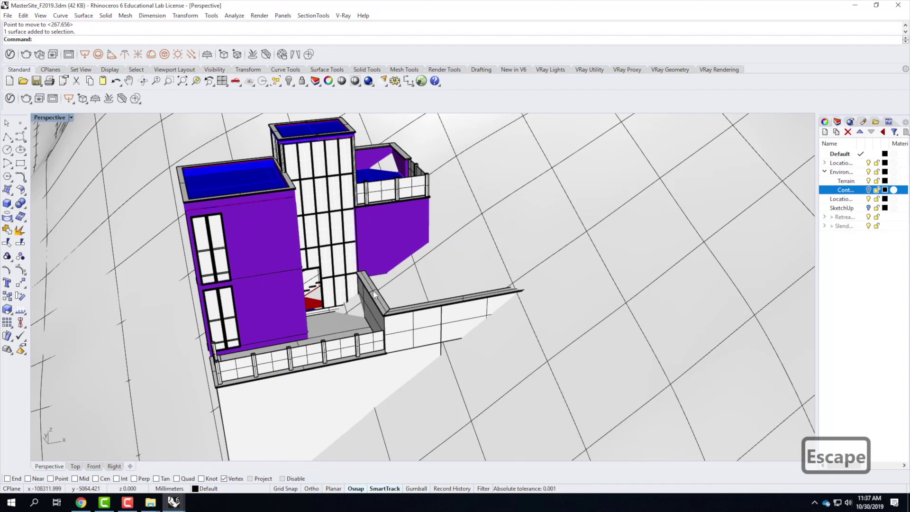
# Step: Restore the four viewports and zoom the Top view onto the selected retreat building
pyautogui.doubleClick(47, 119)
pyautogui.click(263, 183)
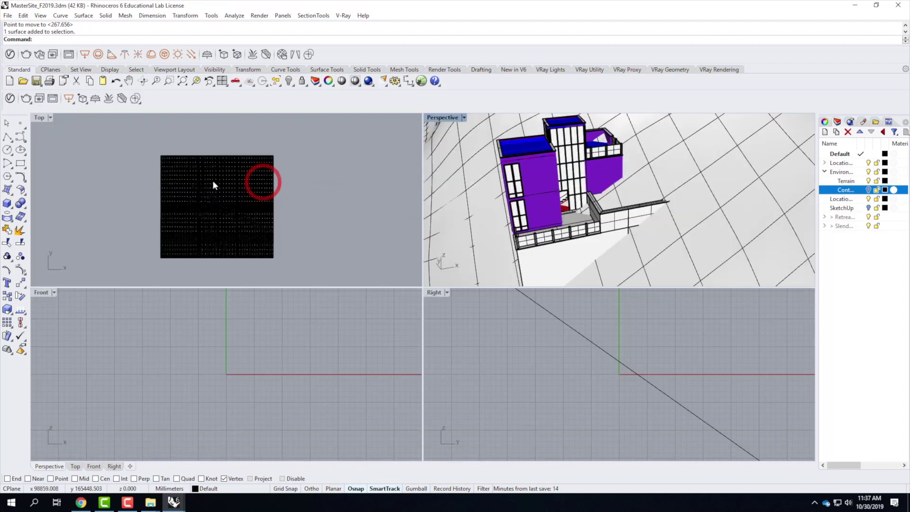
pyautogui.click(540, 179)
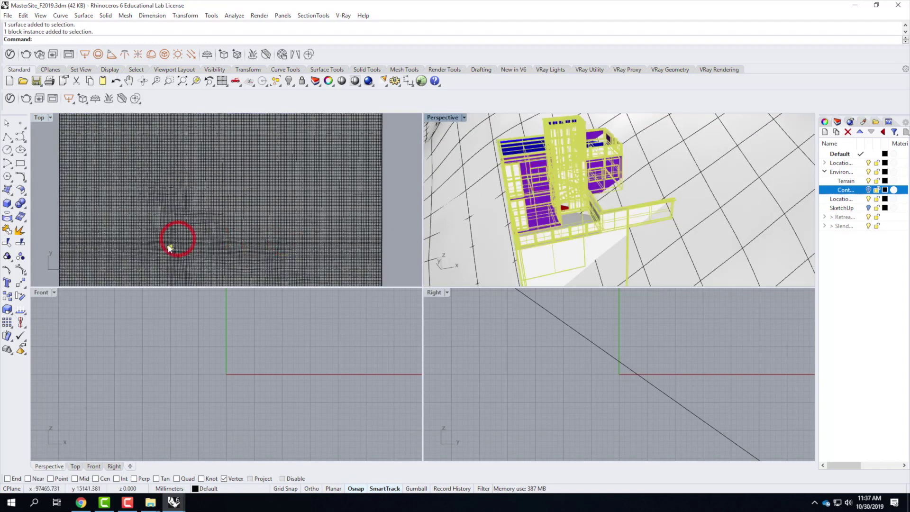
pyautogui.click(173, 243)
pyautogui.write('z')
pyautogui.press('Return')
pyautogui.write('s')
pyautogui.press('Return')
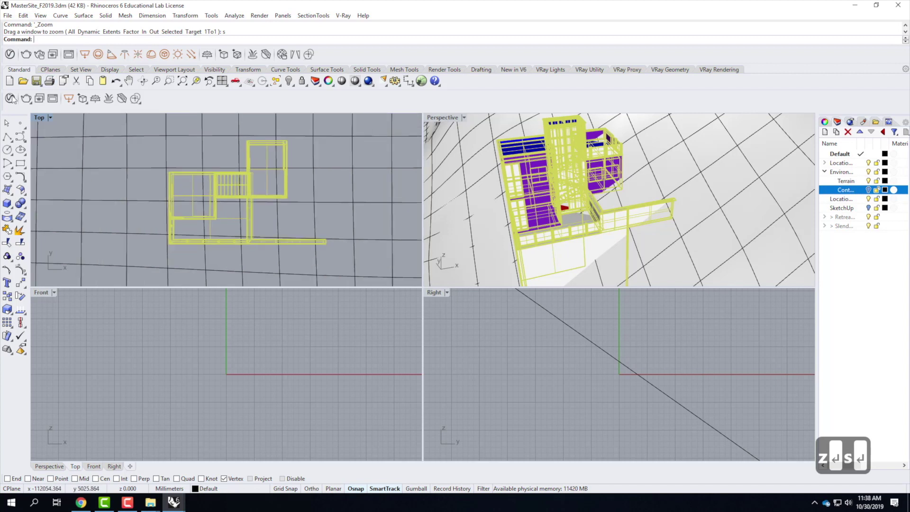
# Step: Start a polyline at the building's top-left corner in the plan view
pyautogui.click(8, 138)
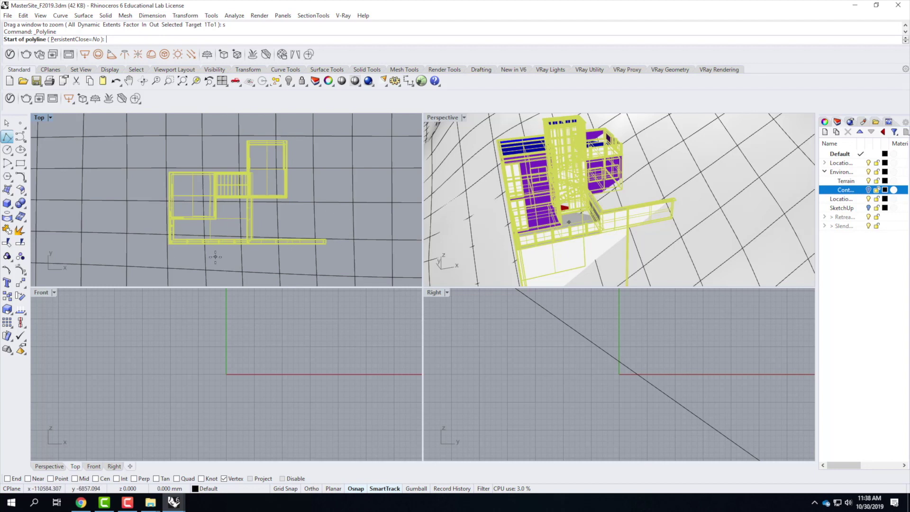
pyautogui.scroll(10, 170, 174)
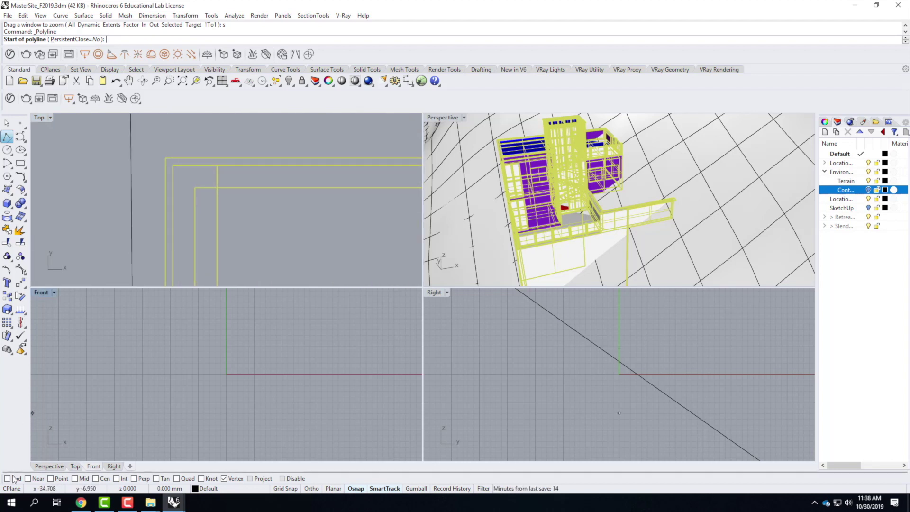
pyautogui.click(159, 162)
pyautogui.scroll(-3, 111, 175)
pyautogui.scroll(5, 348, 174)
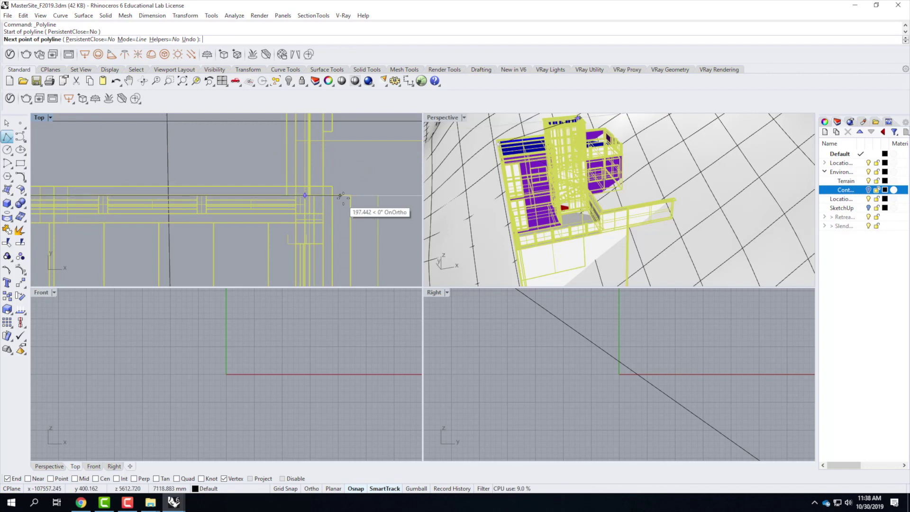
pyautogui.scroll(3, 304, 192)
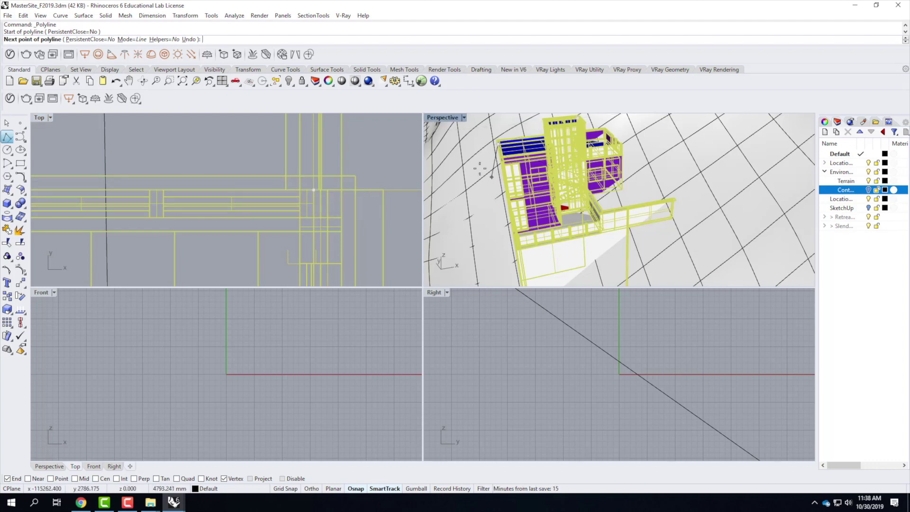
pyautogui.scroll(-5, 548, 203)
# Step: Add a polyline point at the wall end, then cancel the polyline
pyautogui.moveTo(548, 203); pyautogui.dragTo(668, 210, button='right')
pyautogui.scroll(5, 659, 194)
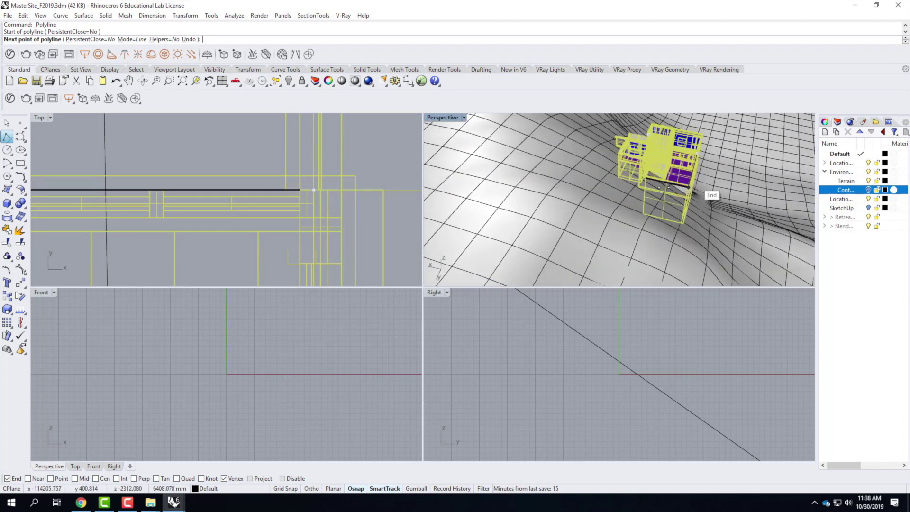
pyautogui.scroll(-2, 606, 200)
pyautogui.scroll(6, 588, 176)
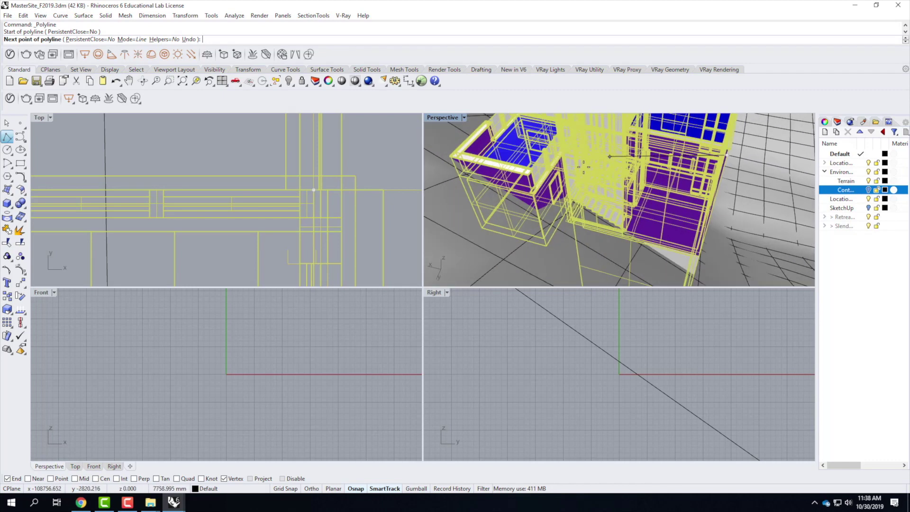
pyautogui.scroll(5, 565, 236)
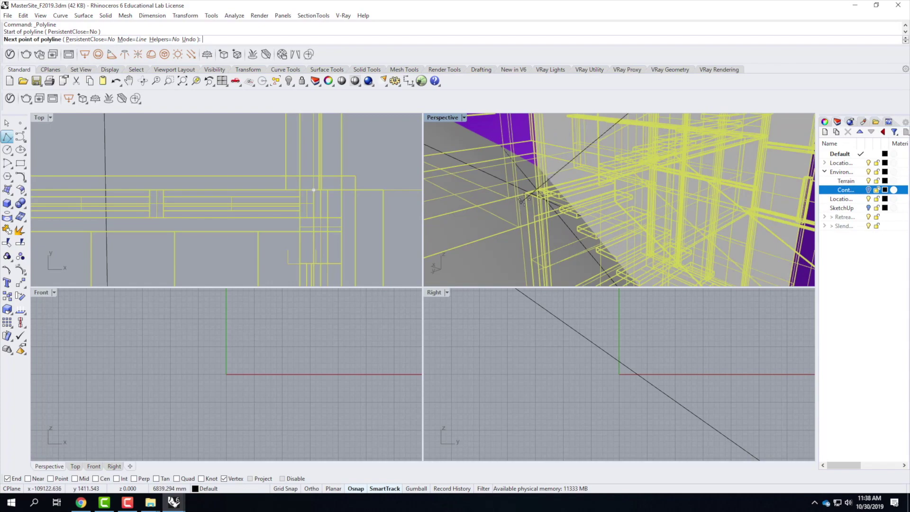
pyautogui.moveTo(514, 227); pyautogui.dragTo(548, 246, button='right')
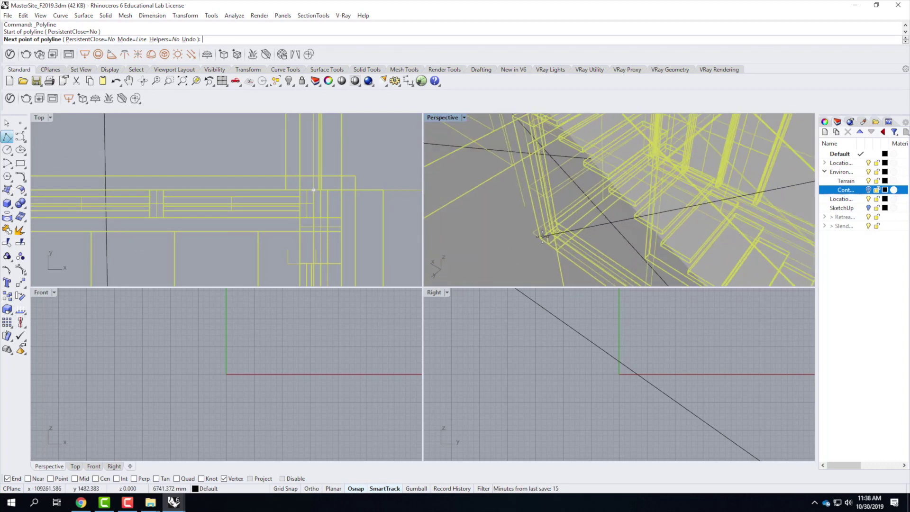
pyautogui.moveTo(538, 241); pyautogui.dragTo(372, 217, button='right')
pyautogui.click(534, 255)
pyautogui.scroll(2, 288, 237)
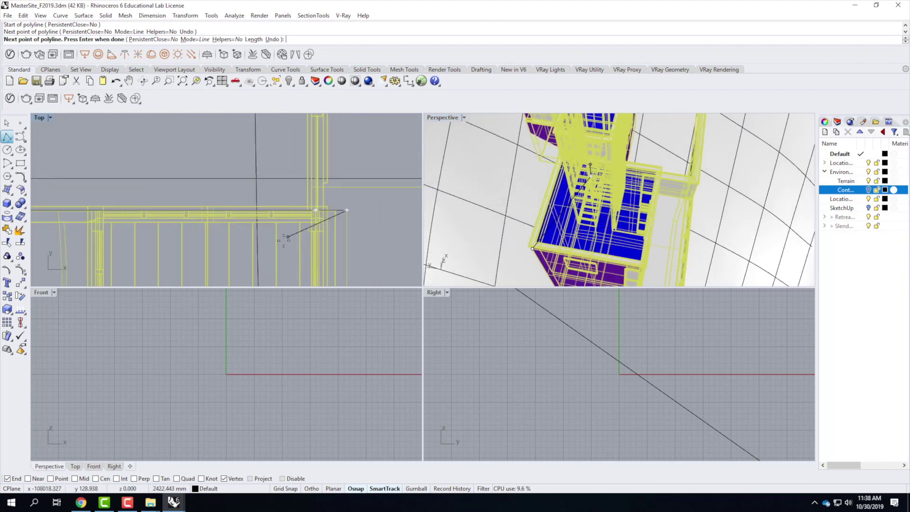
pyautogui.scroll(-3, 288, 237)
pyautogui.scroll(5, 322, 271)
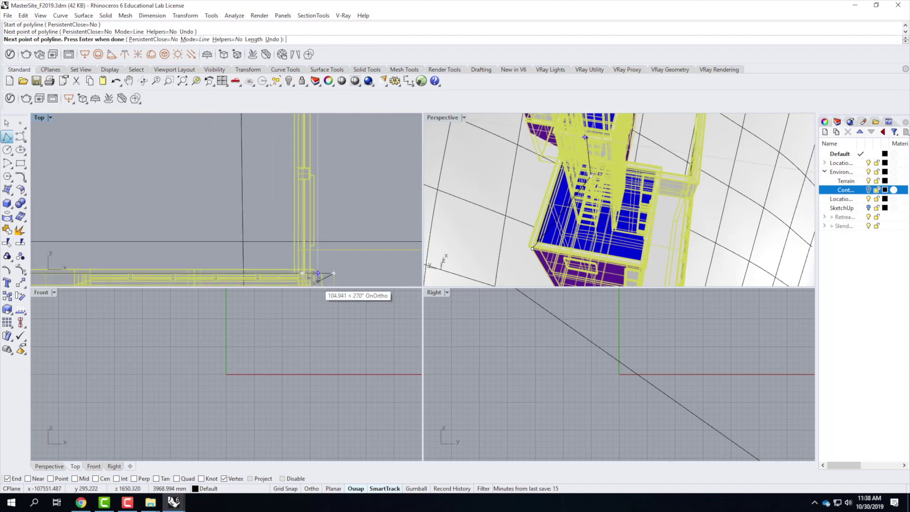
pyautogui.press('Escape')
pyautogui.press('Escape')
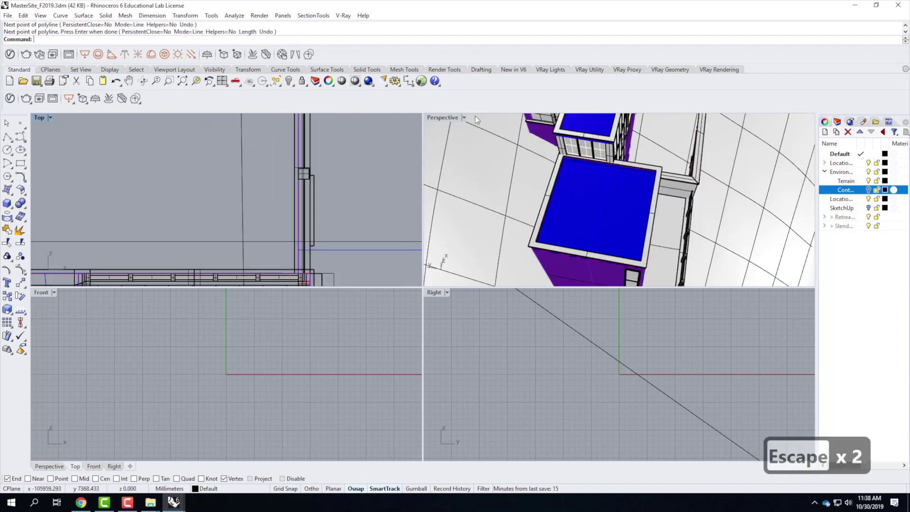
pyautogui.scroll(-2, 349, 192)
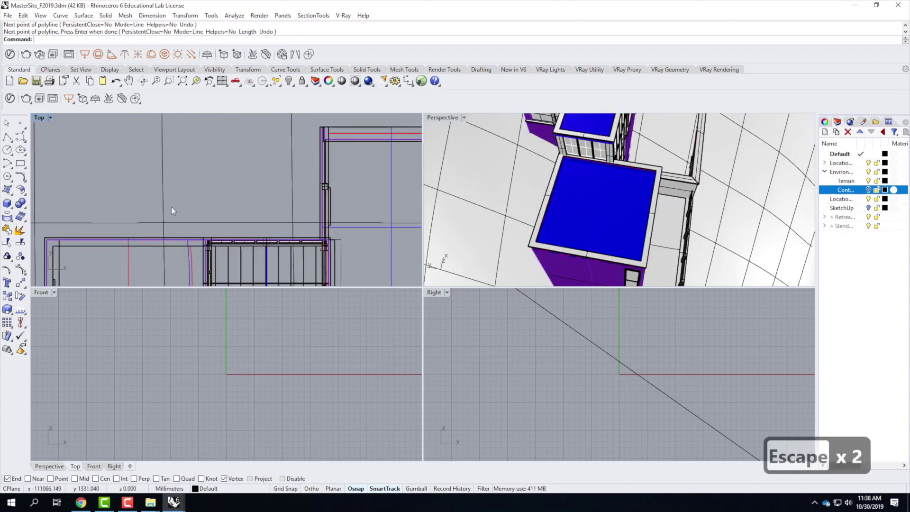
# Step: Restart the polyline at the wall corner and trace the first railing corners with Intersection snap on
pyautogui.rightClick(76, 228)
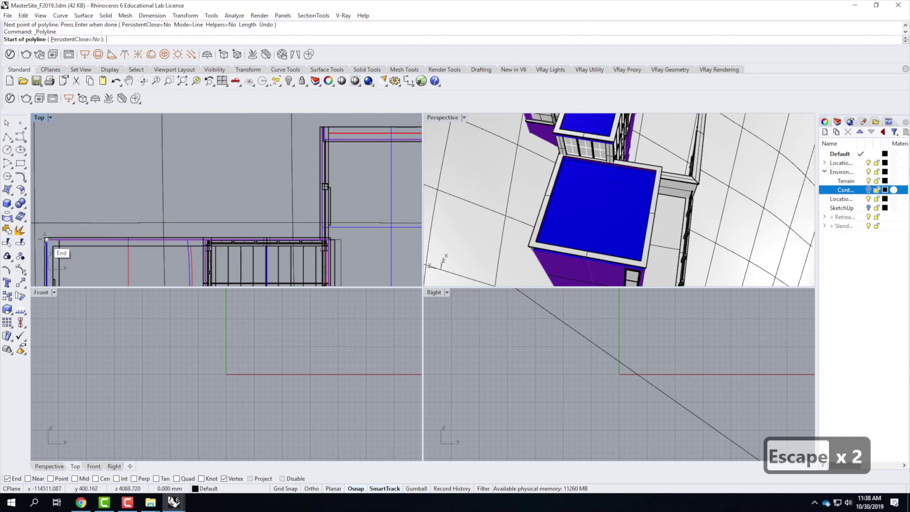
pyautogui.click(47, 240)
pyautogui.scroll(2, 317, 248)
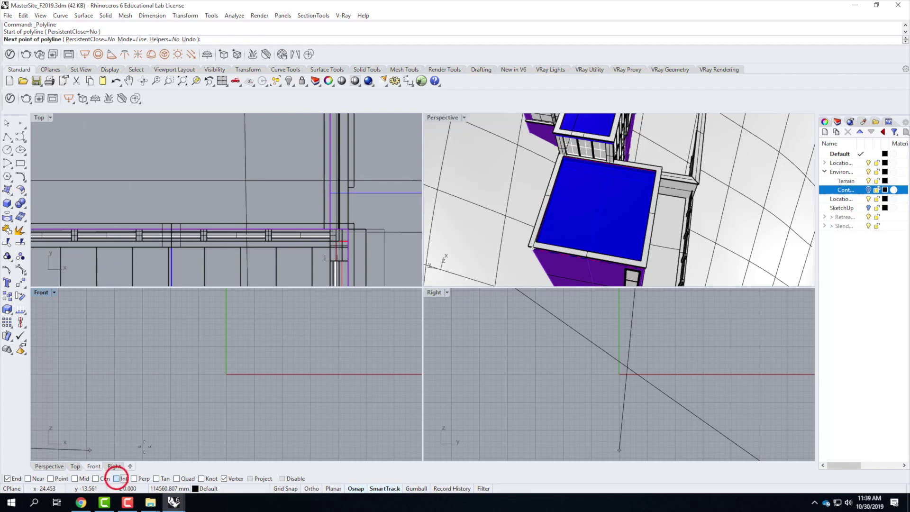
pyautogui.click(116, 478)
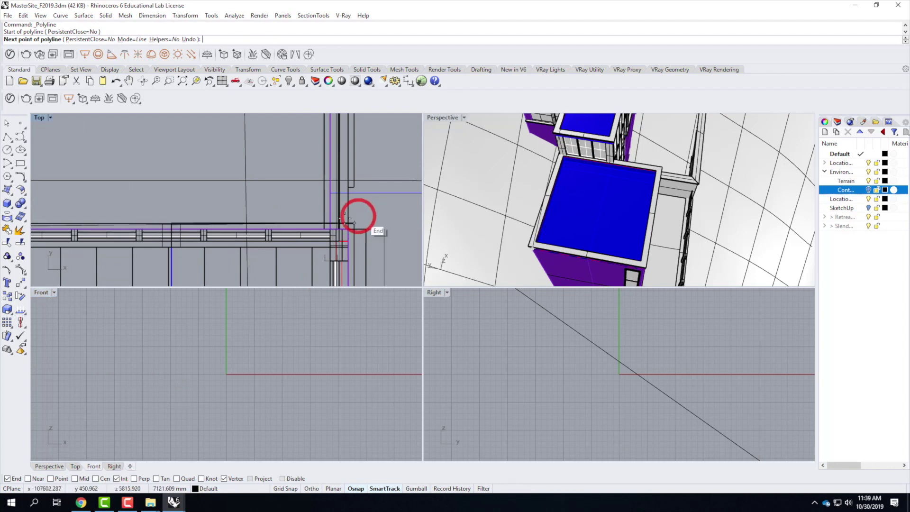
pyautogui.click(331, 227)
pyautogui.scroll(-2, 298, 337)
pyautogui.scroll(-3, 350, 233)
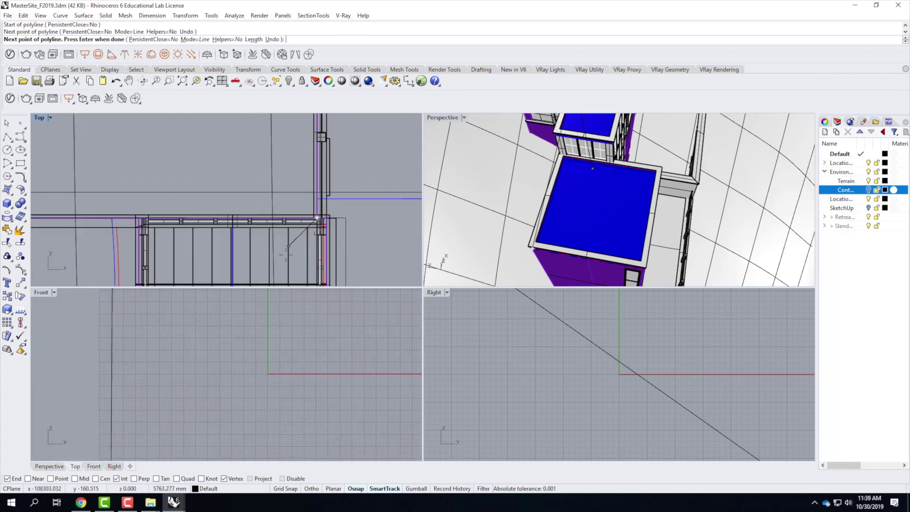
pyautogui.scroll(3, 315, 227)
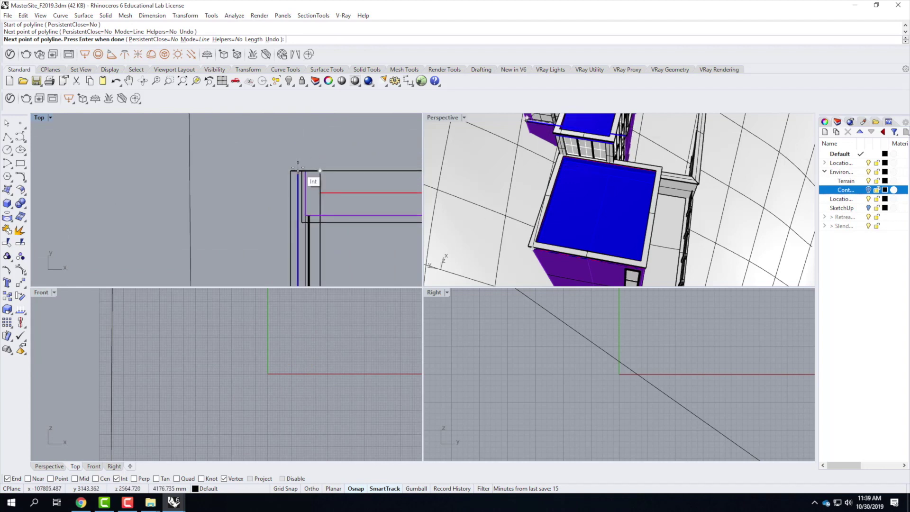
pyautogui.click(320, 170)
pyautogui.click(256, 171)
pyautogui.scroll(-3, 360, 189)
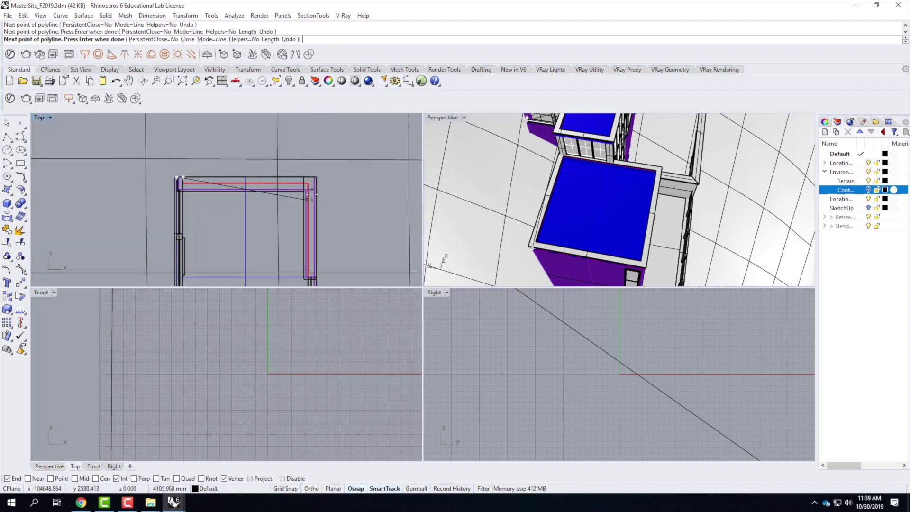
pyautogui.scroll(2, 320, 164)
pyautogui.click(320, 163)
pyautogui.scroll(-3, 315, 138)
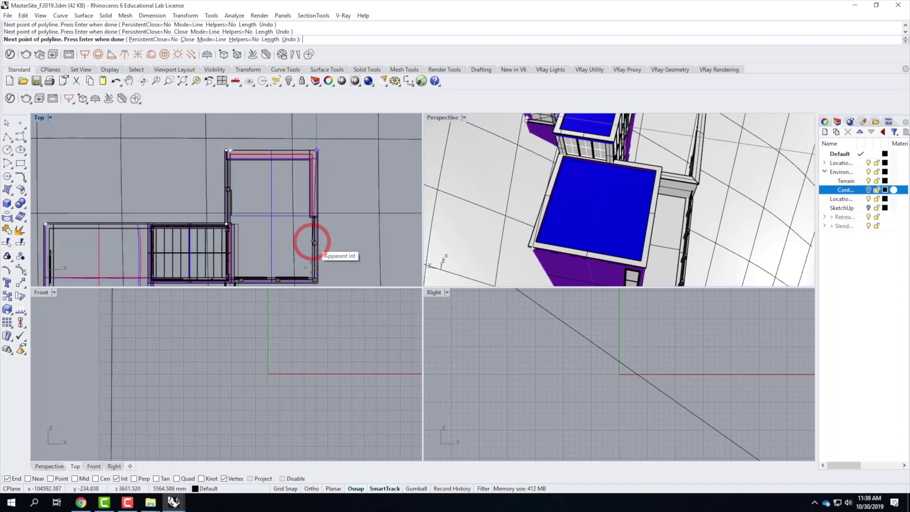
pyautogui.scroll(5, 321, 282)
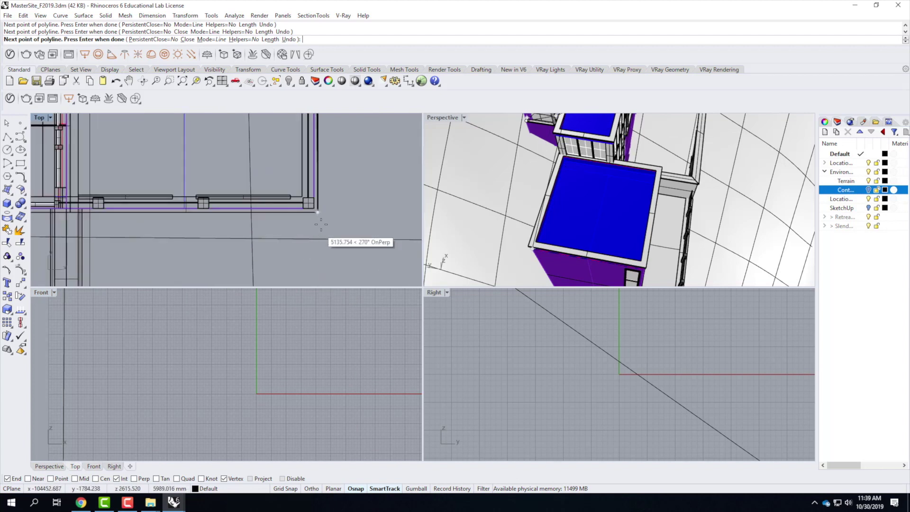
# Step: Trace the remaining railing corners by the stairs, close the outline with C, and select it
pyautogui.click(315, 209)
pyautogui.moveTo(315, 203); pyautogui.dragTo(209, 195, button='right')
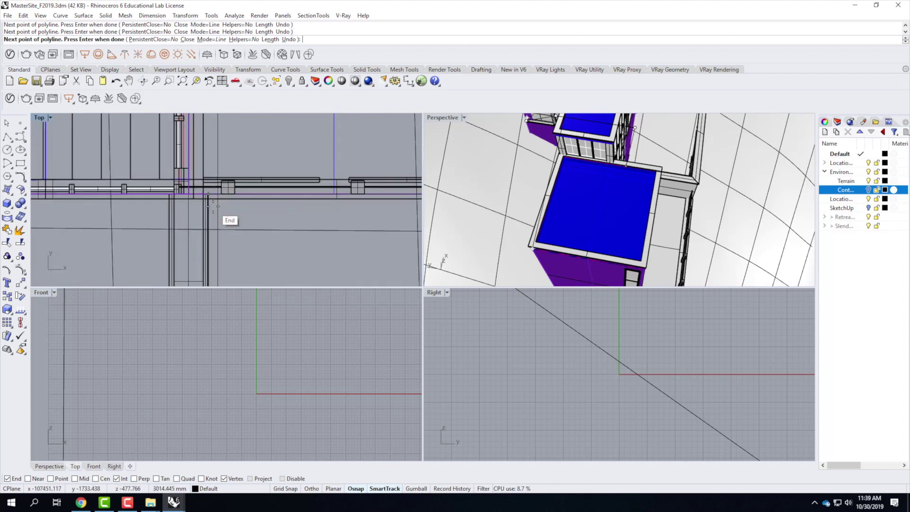
pyautogui.click(204, 194)
pyautogui.moveTo(209, 159); pyautogui.dragTo(214, 146, button='right')
pyautogui.scroll(-3, 213, 147)
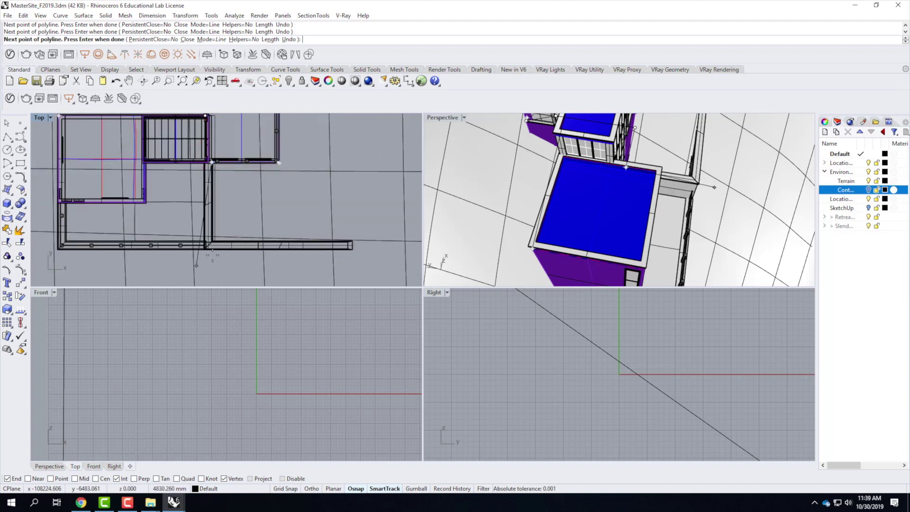
pyautogui.scroll(5, 213, 255)
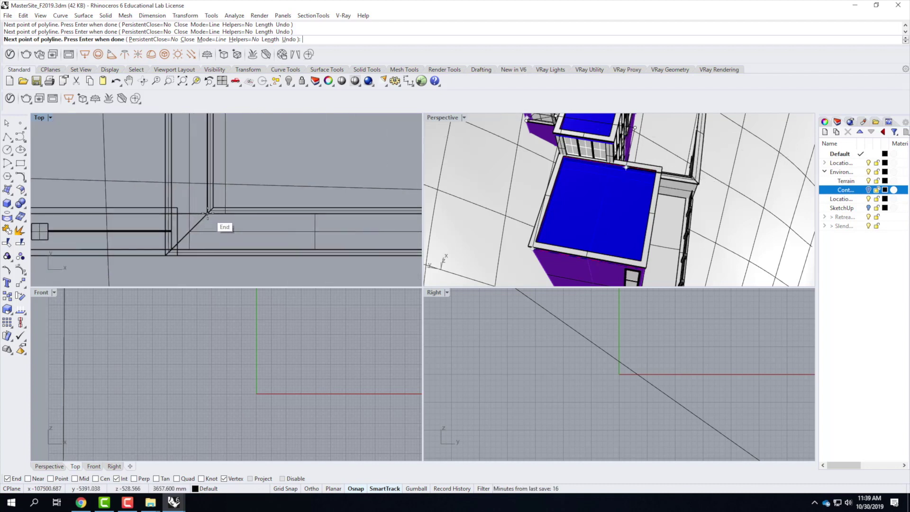
pyautogui.click(170, 249)
pyautogui.click(172, 248)
pyautogui.scroll(-4, 333, 240)
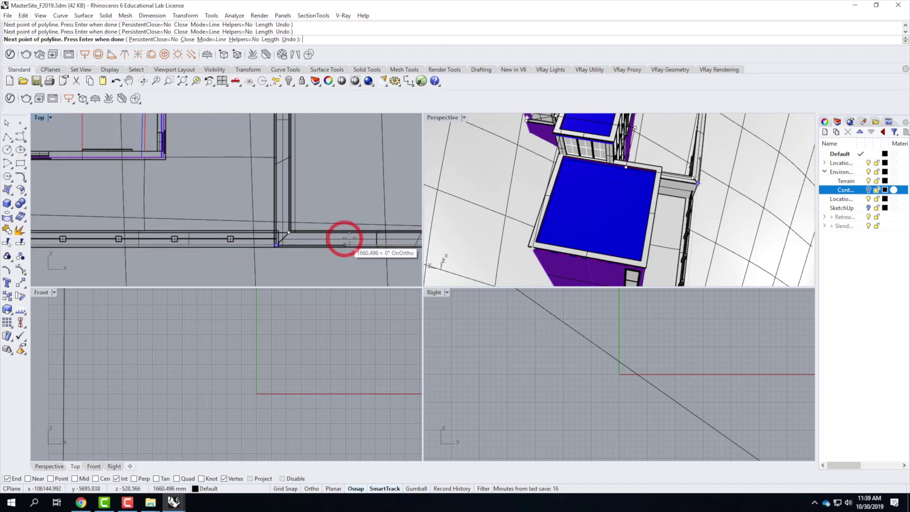
pyautogui.scroll(5, 279, 251)
pyautogui.click(215, 253)
pyautogui.scroll(-3, 213, 294)
pyautogui.scroll(-4, 219, 261)
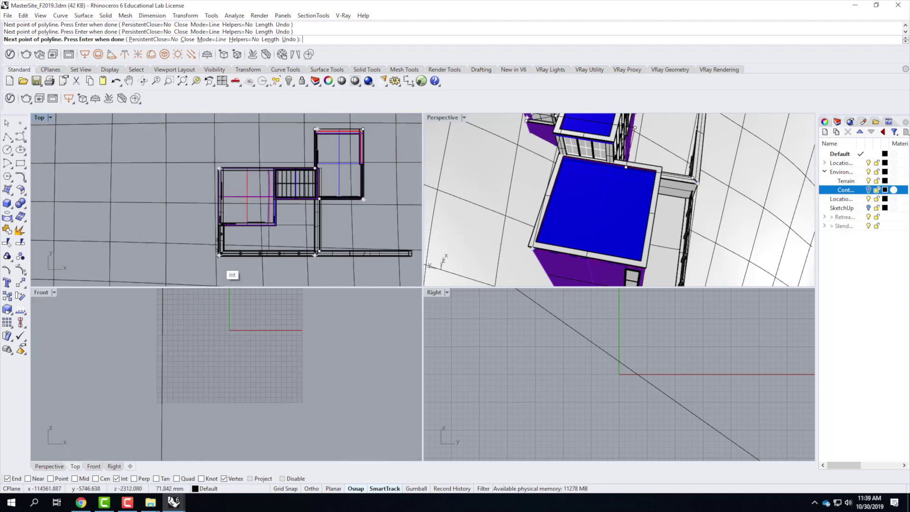
pyautogui.scroll(4, 223, 177)
pyautogui.write('c')
pyautogui.press('Return')
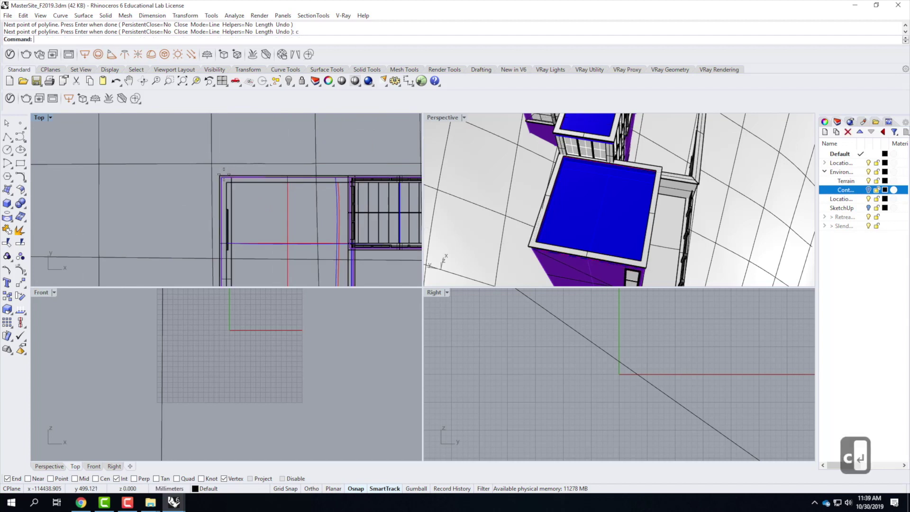
pyautogui.click(553, 151)
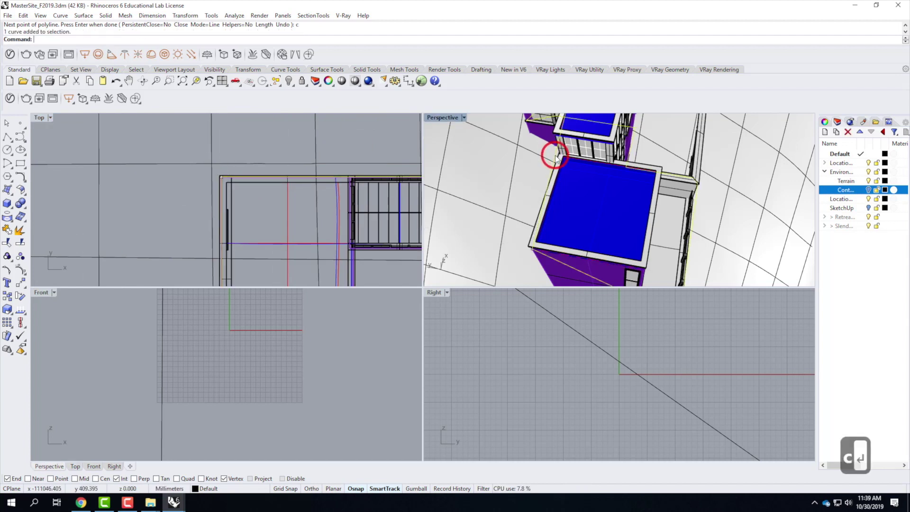
# Step: Project the selected footprint polyline onto the terrain surface from the Top view using Proj
pyautogui.scroll(-4, 226, 184)
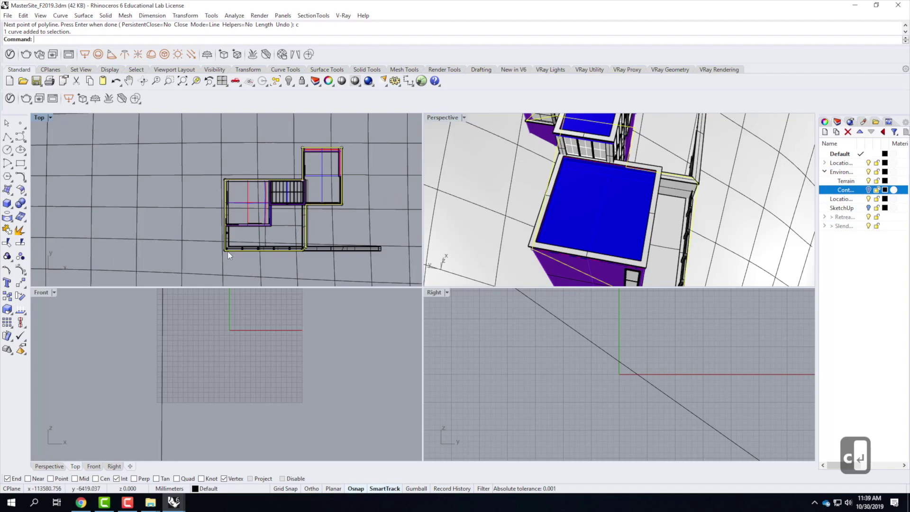
pyautogui.moveTo(434, 185); pyautogui.dragTo(441, 142, button='right')
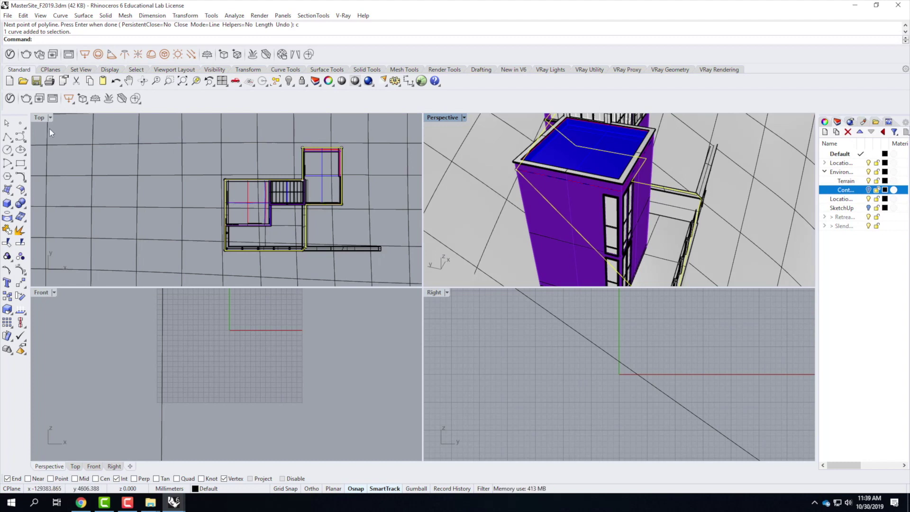
pyautogui.click(41, 118)
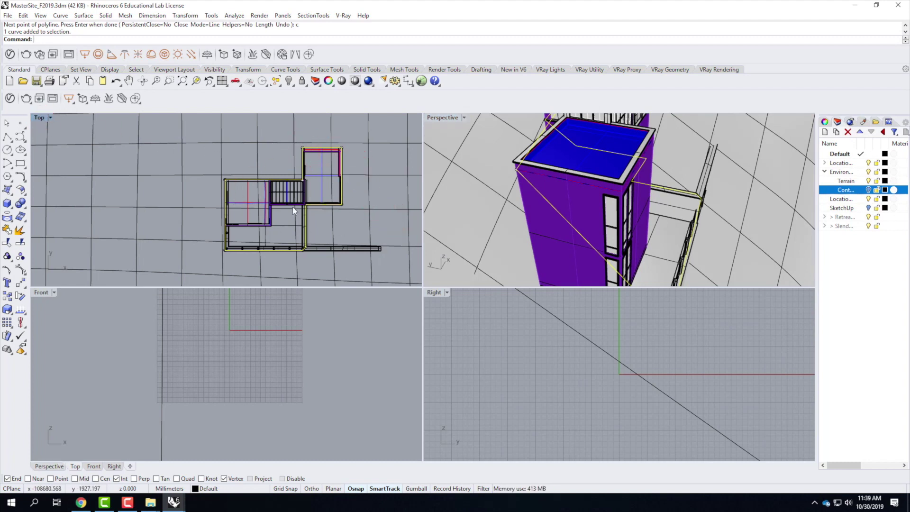
pyautogui.write('proj')
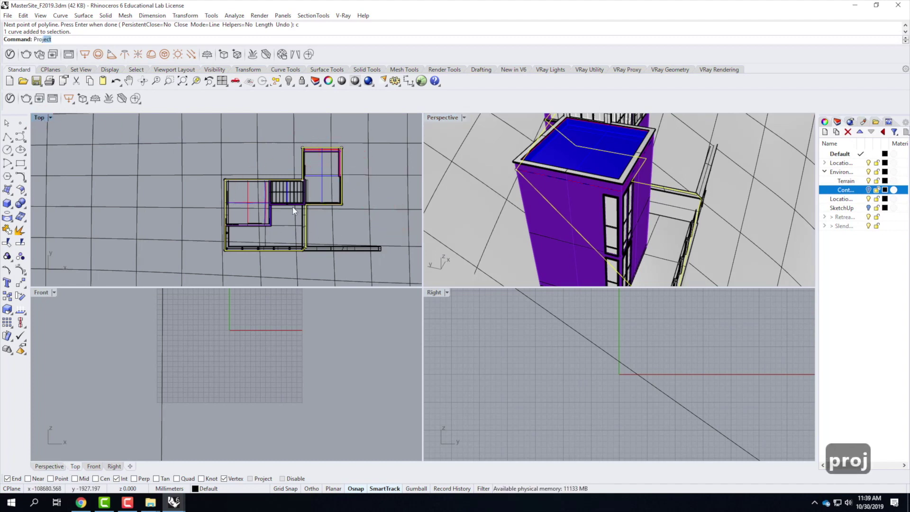
pyautogui.press('Return')
pyautogui.click(272, 174)
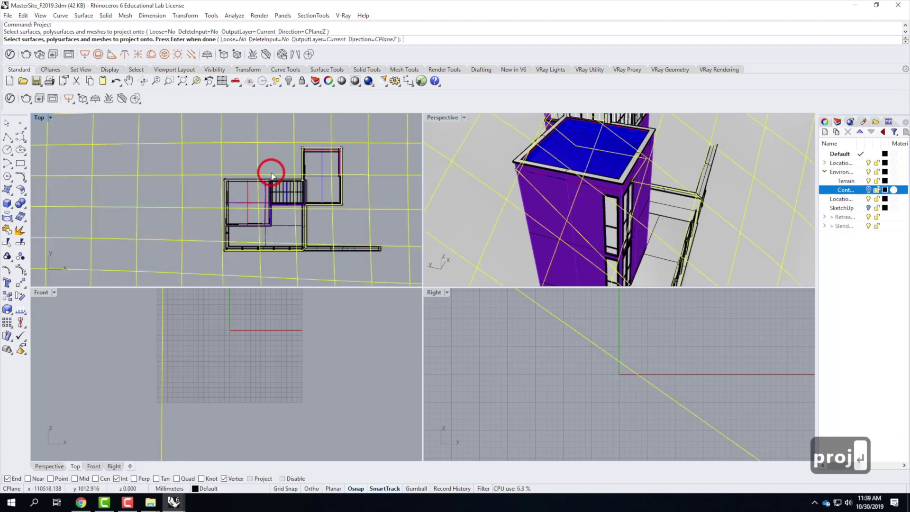
pyautogui.press('Return')
pyautogui.moveTo(659, 229); pyautogui.dragTo(619, 187, button='right')
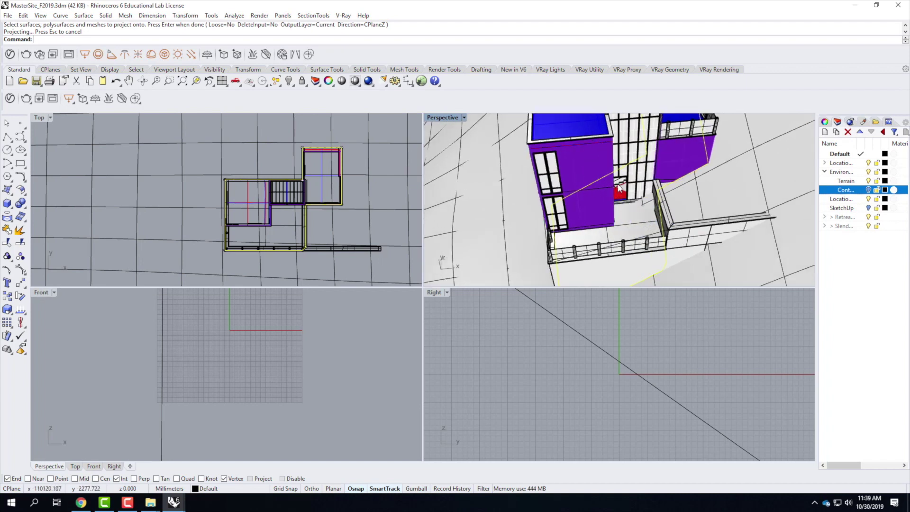
# Step: Trim away the terrain inside the projected footprint curve to expose the base wall
pyautogui.write('trim')
pyautogui.press('Return')
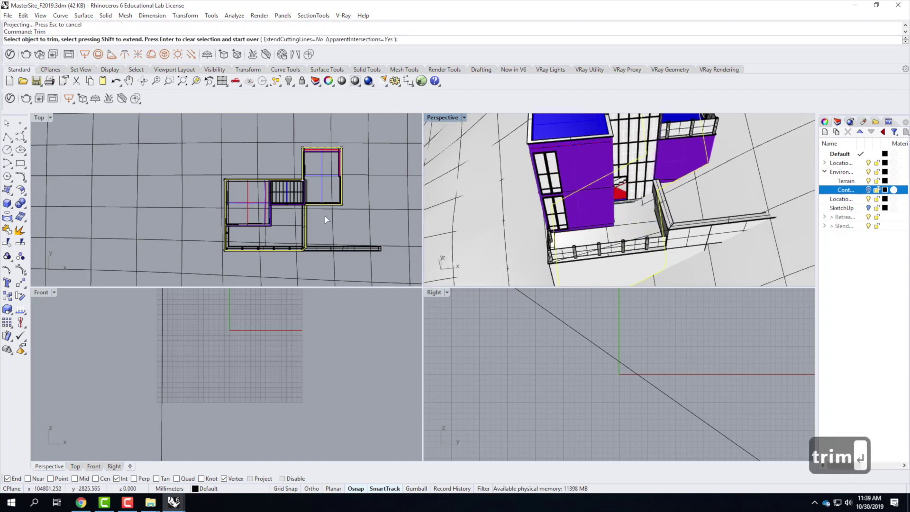
pyautogui.click(291, 211)
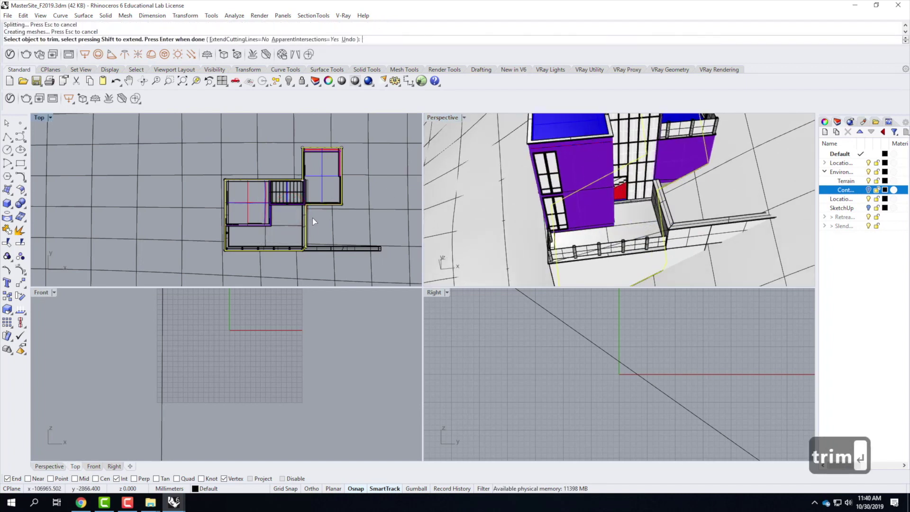
pyautogui.moveTo(705, 187); pyautogui.dragTo(746, 187, button='right')
pyautogui.scroll(2, 689, 180)
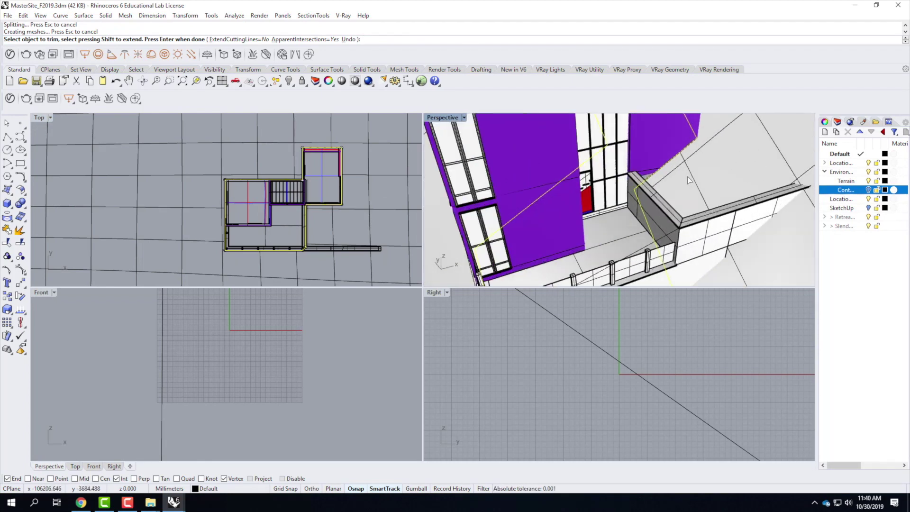
pyautogui.moveTo(678, 192); pyautogui.dragTo(630, 185, button='right')
pyautogui.press('Escape')
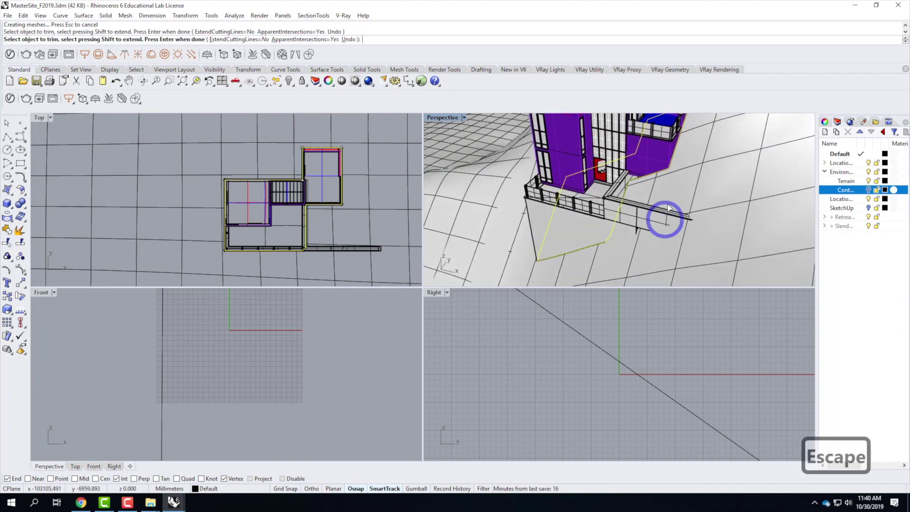
pyautogui.press('Escape')
# Step: Maximize Perspective, inspect the exposed wall, and add a new Layer 01 under Environment
pyautogui.doubleClick(448, 118)
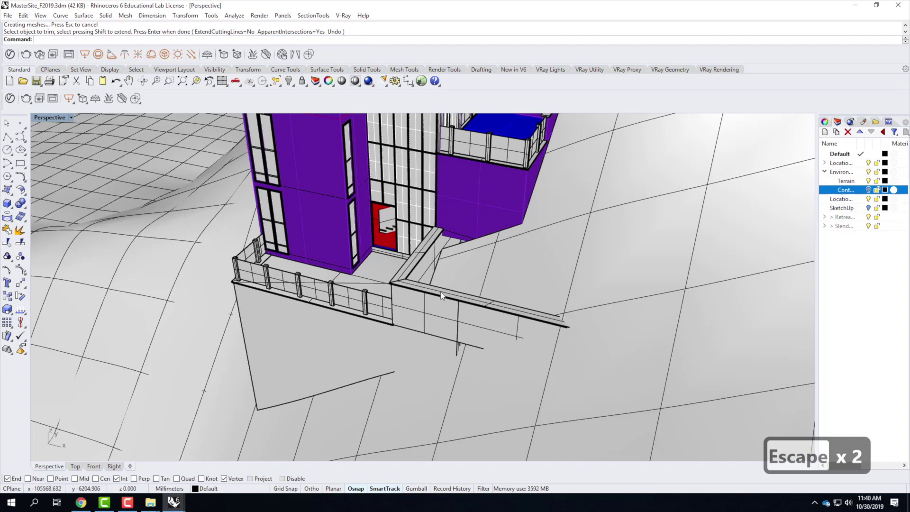
pyautogui.scroll(2, 446, 298)
pyautogui.moveTo(391, 269); pyautogui.dragTo(455, 213, button='right')
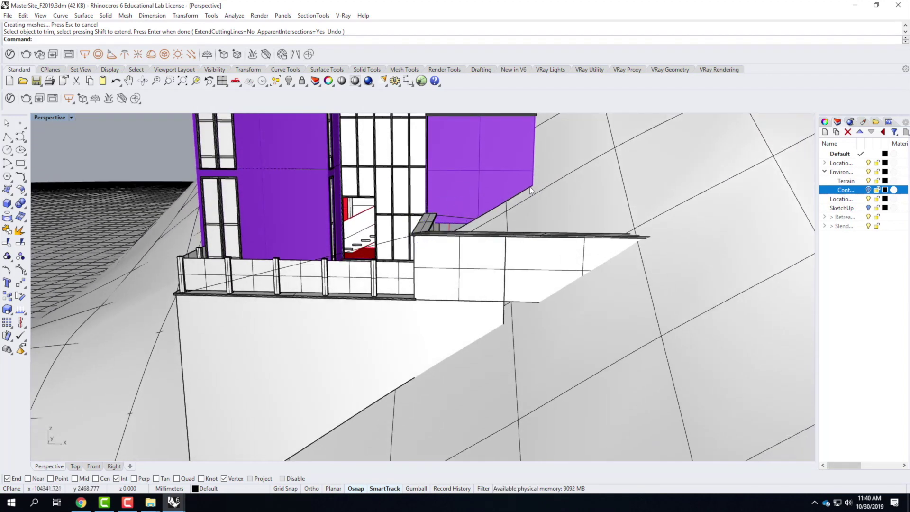
pyautogui.scroll(2, 486, 194)
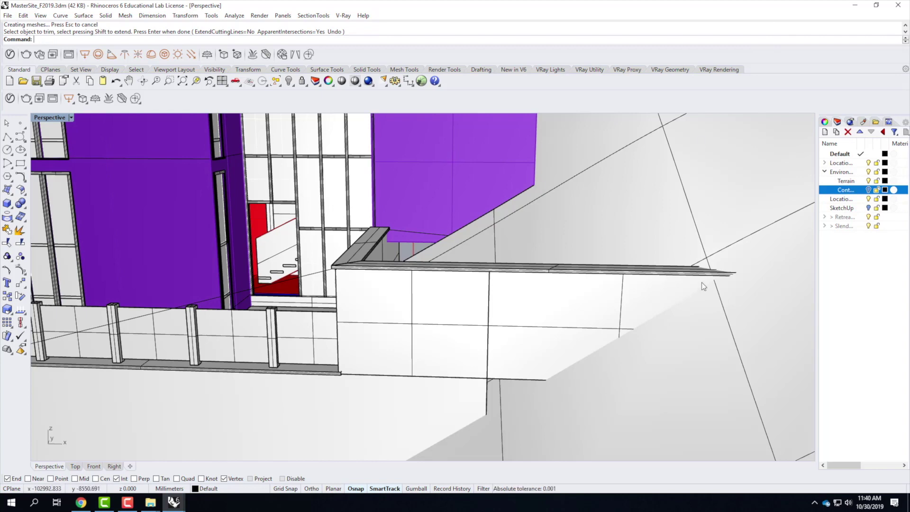
pyautogui.click(690, 267)
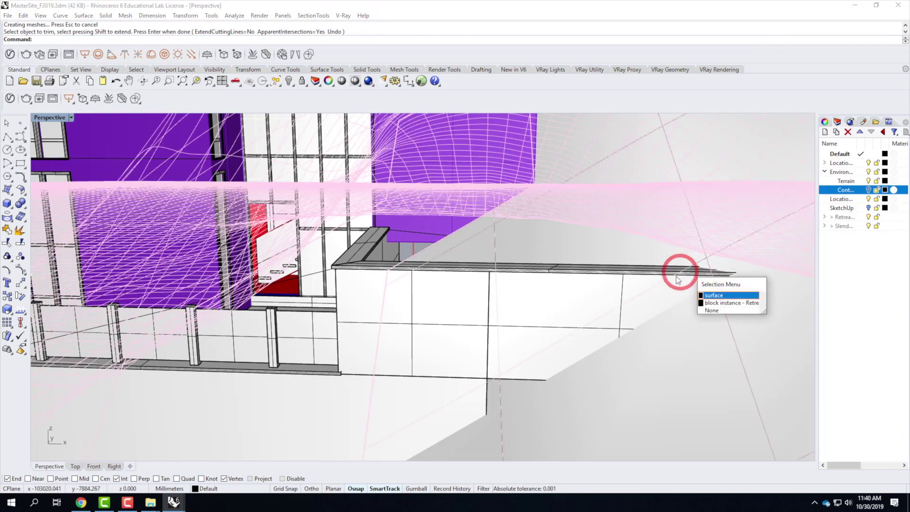
pyautogui.press('Escape')
pyautogui.click(573, 282)
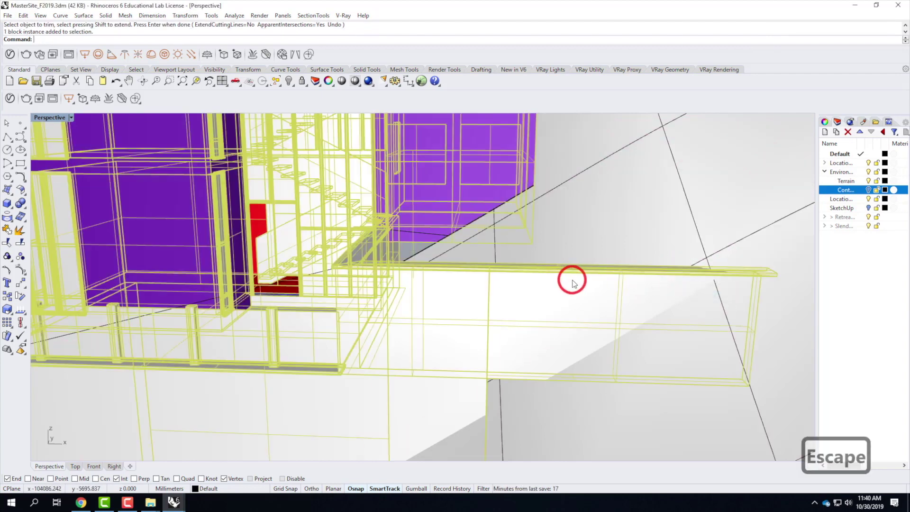
pyautogui.click(725, 252)
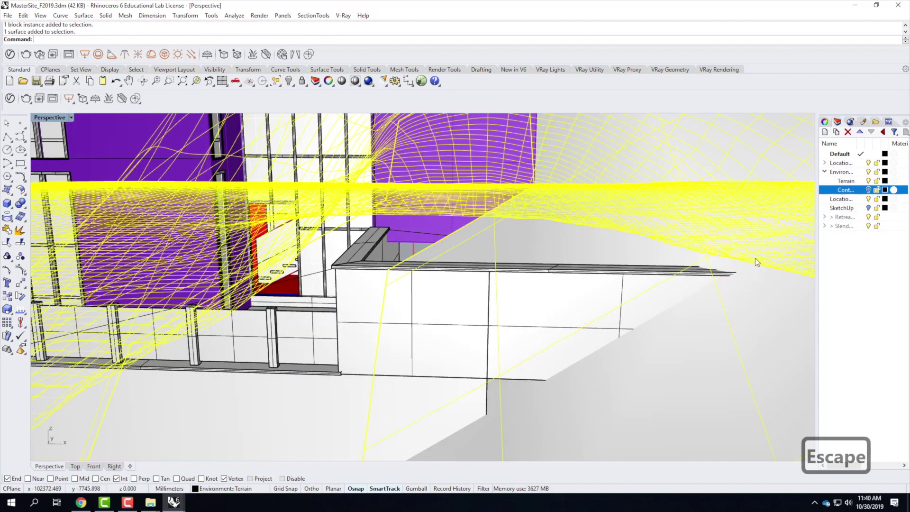
pyautogui.press('Escape')
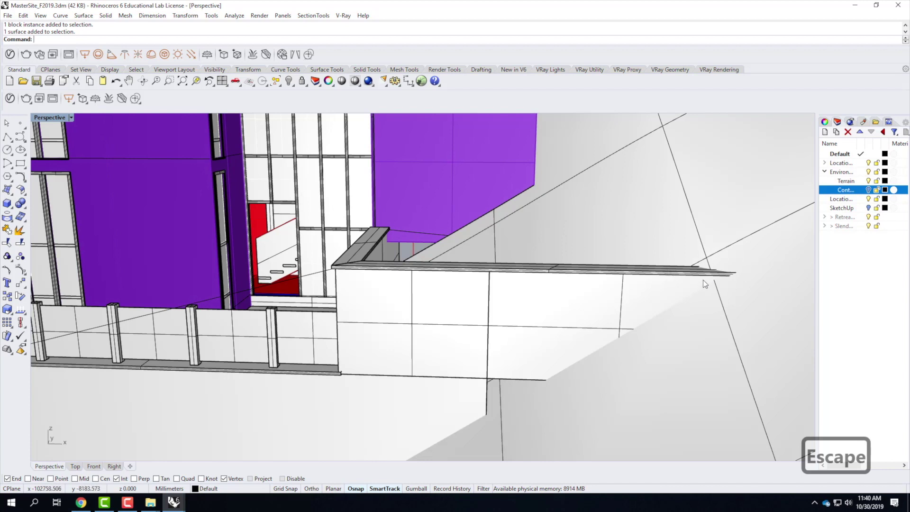
pyautogui.click(517, 309)
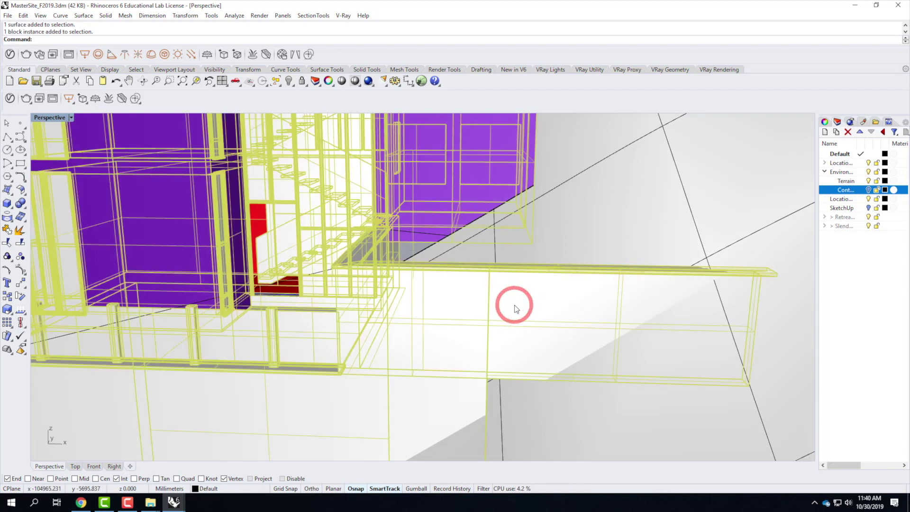
pyautogui.press('Escape')
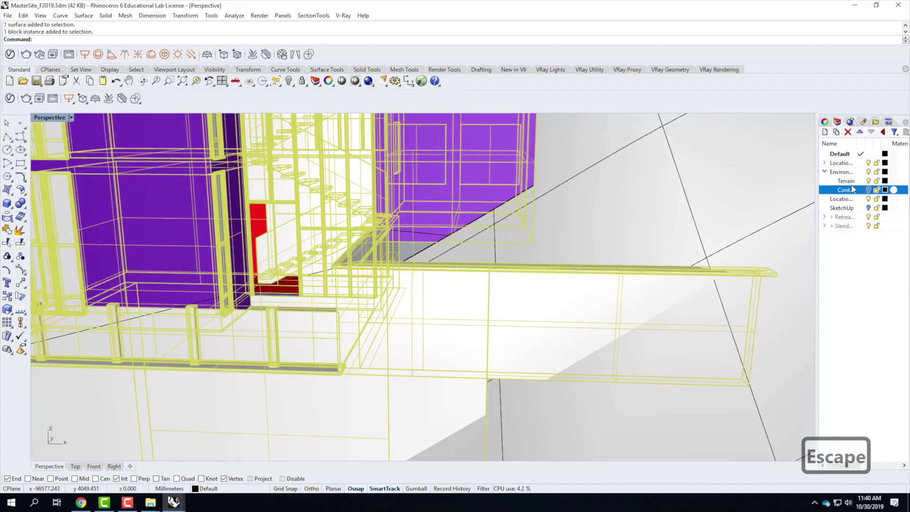
pyautogui.click(842, 176)
# Step: Create a layer named Construction and make it the current layer
pyautogui.click(825, 132)
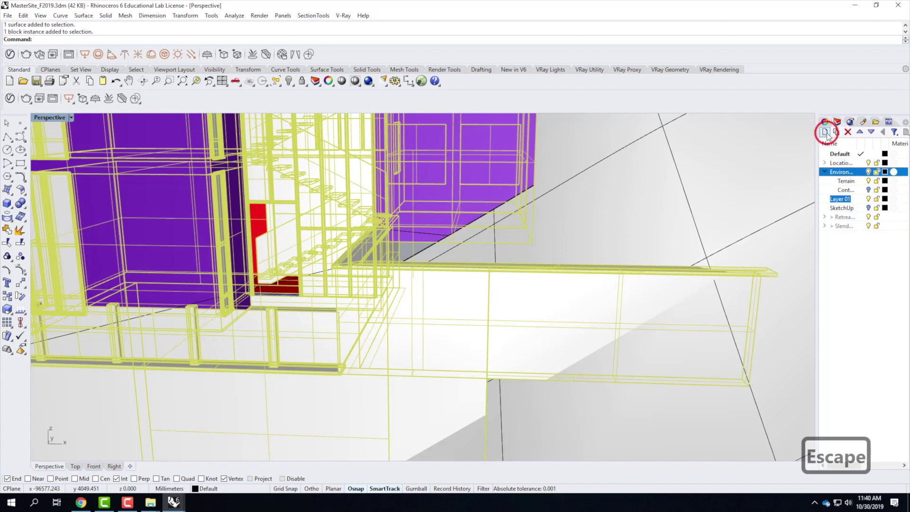
pyautogui.write('Construction')
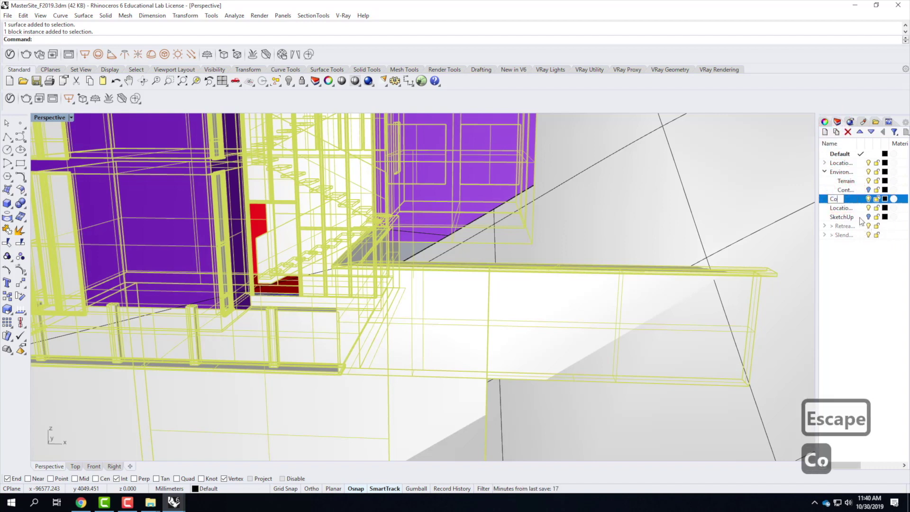
pyautogui.press('Return')
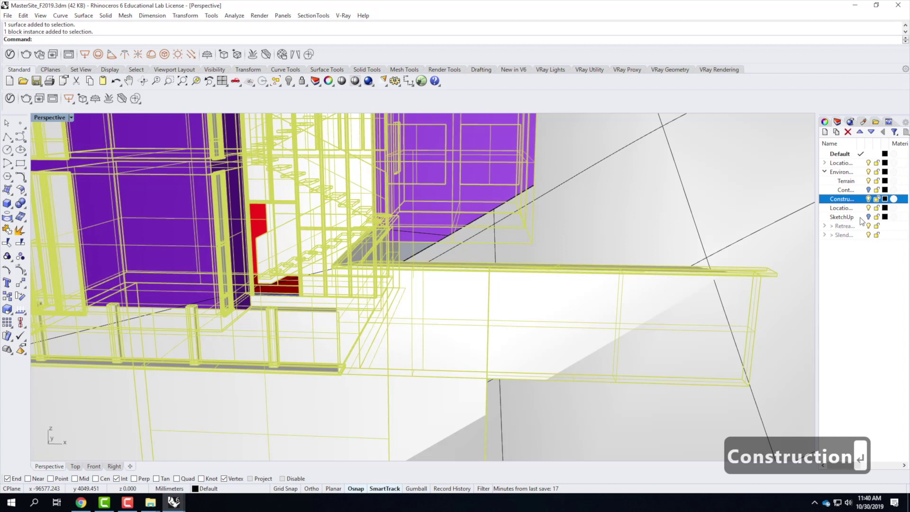
pyautogui.click(829, 203)
pyautogui.click(887, 210)
pyautogui.press('Escape')
pyautogui.click(862, 200)
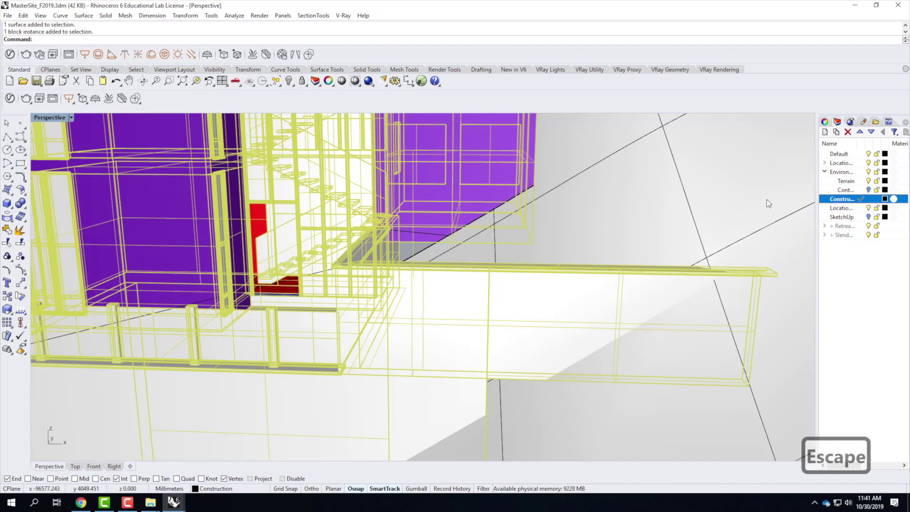
# Step: Try intersecting the terrain with the building, cancel it, and start a polyline near the entrance
pyautogui.keyDown('shift'); pyautogui.click(707, 177); pyautogui.keyUp('shift')
pyautogui.keyDown('shift'); pyautogui.click(351, 183); pyautogui.keyUp('shift')
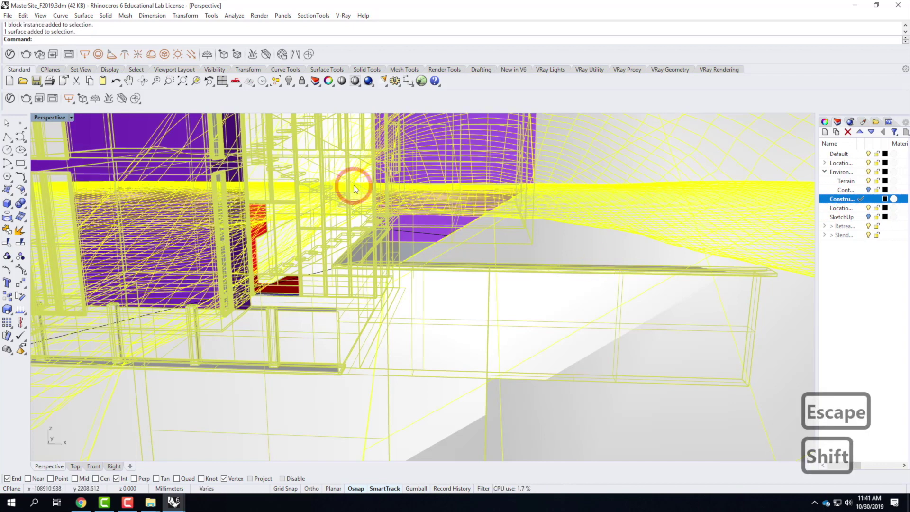
pyautogui.write('interse')
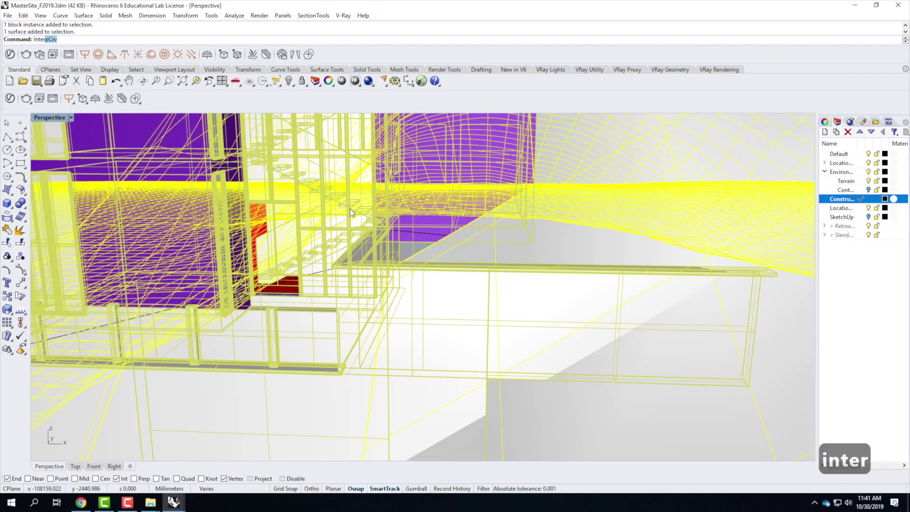
pyautogui.press('Return')
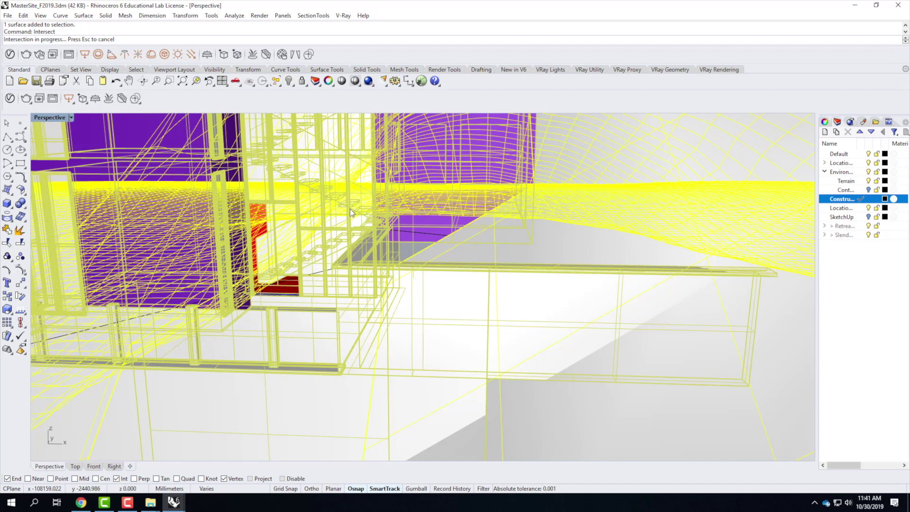
pyautogui.press('Escape')
pyautogui.press('Escape')
pyautogui.moveTo(645, 248); pyautogui.dragTo(332, 278, button='right')
pyautogui.click(7, 137)
pyautogui.moveTo(431, 311); pyautogui.dragTo(507, 302, button='right')
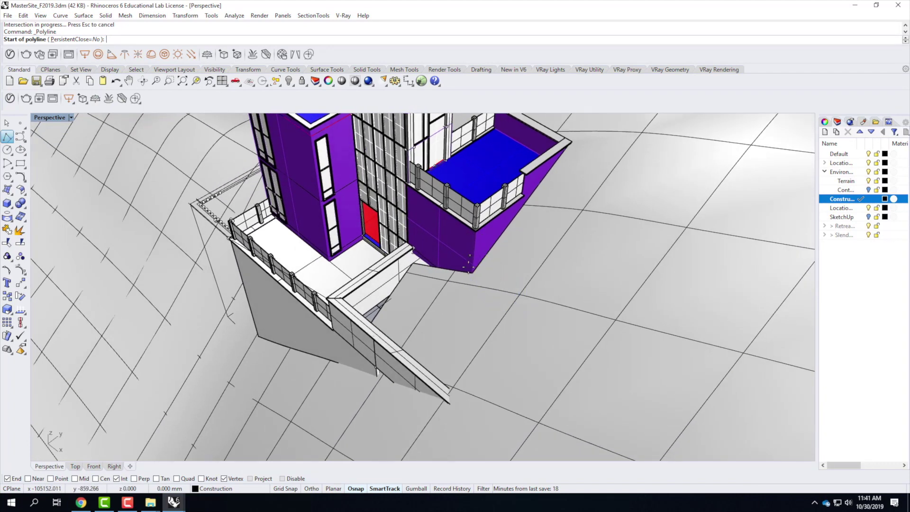
# Step: Draw a straight line from the walkway wall corner downhill onto the terrain and select it
pyautogui.click(473, 272)
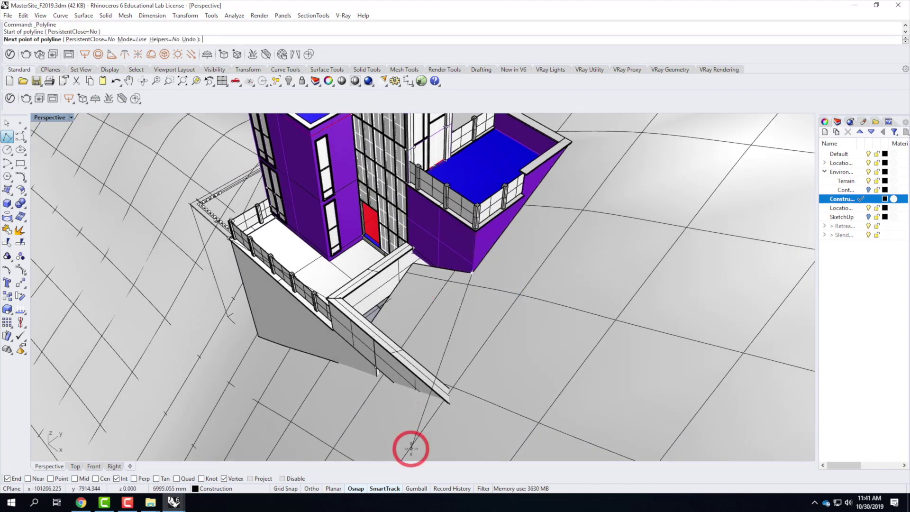
pyautogui.moveTo(427, 440); pyautogui.dragTo(462, 430, button='right')
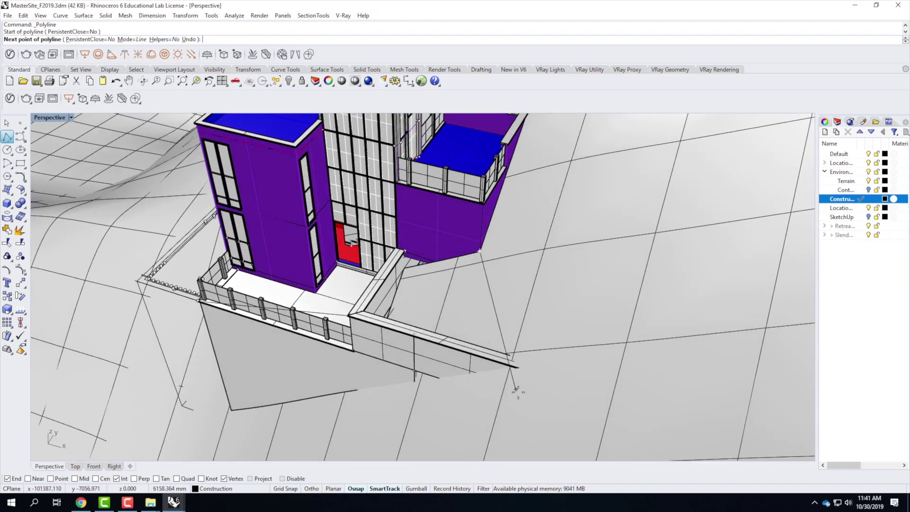
pyautogui.click(511, 394)
pyautogui.press('Return')
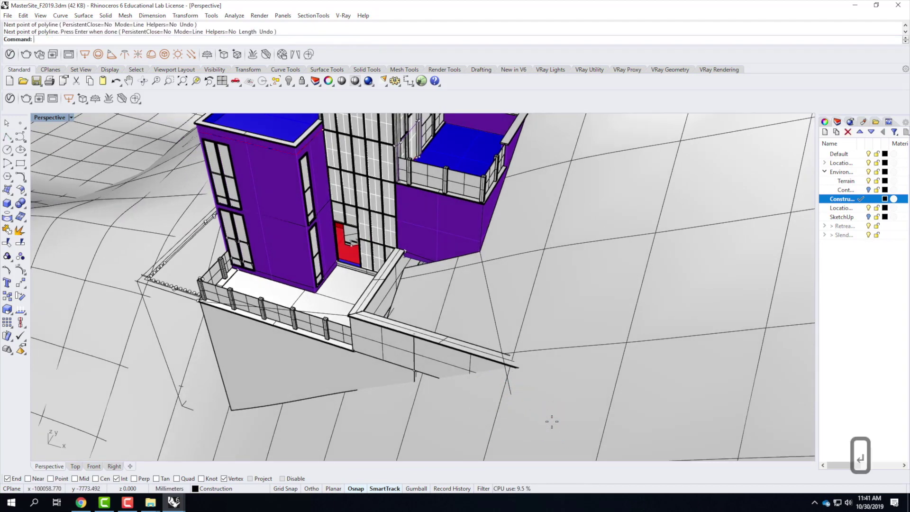
pyautogui.moveTo(390, 314); pyautogui.dragTo(522, 277, button='right')
pyautogui.click(520, 272)
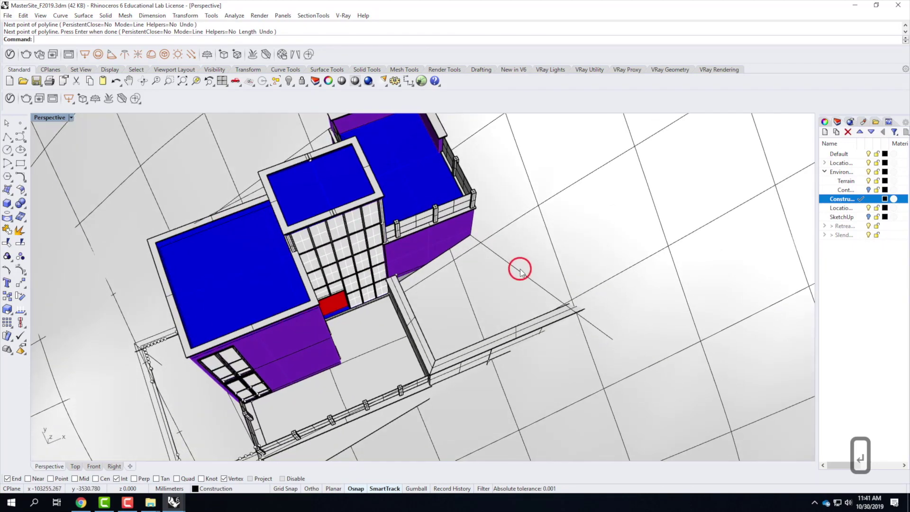
# Step: Project the line onto the terrain in the Top view and delete the original straight line
pyautogui.doubleClick(41, 118)
pyautogui.click(348, 209)
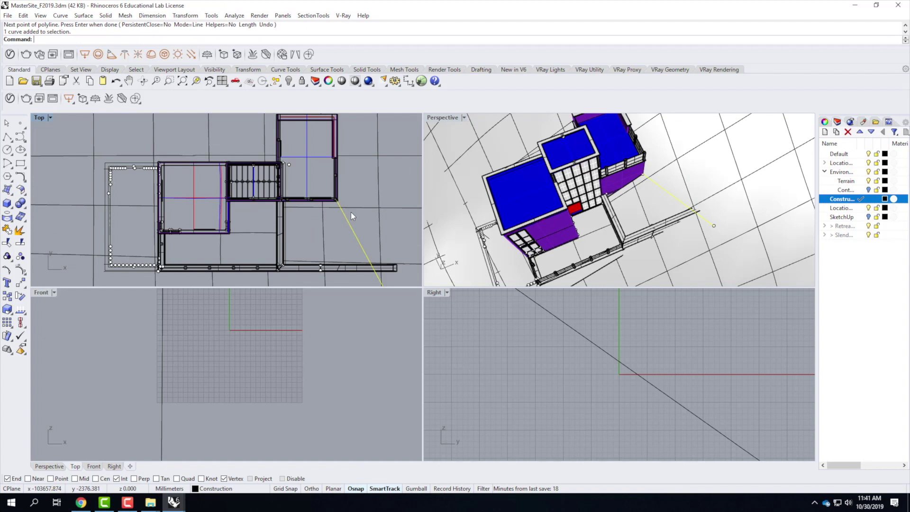
pyautogui.write('proj')
pyautogui.press('Return')
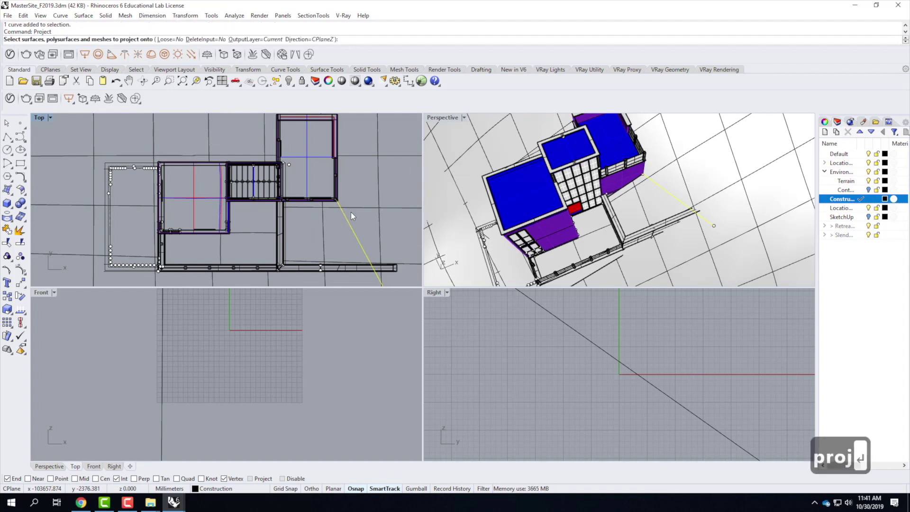
pyautogui.click(362, 209)
pyautogui.press('Return')
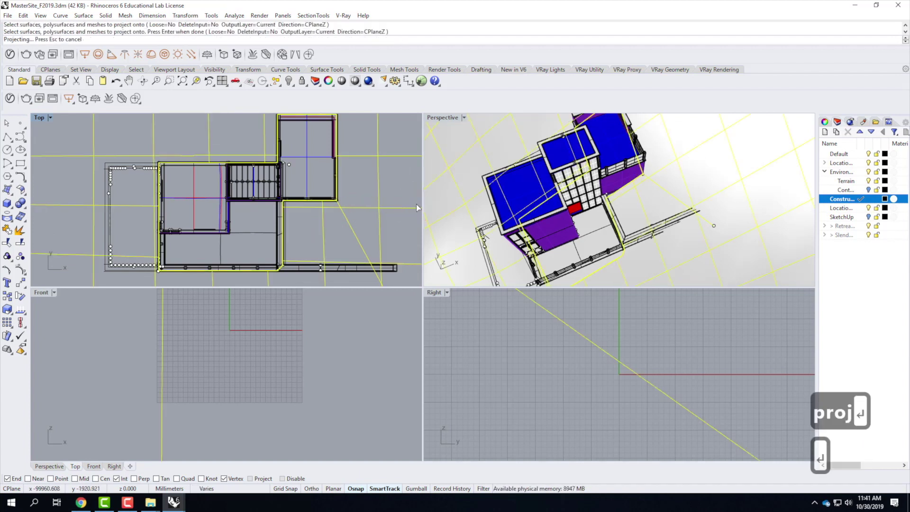
pyautogui.scroll(8, 697, 163)
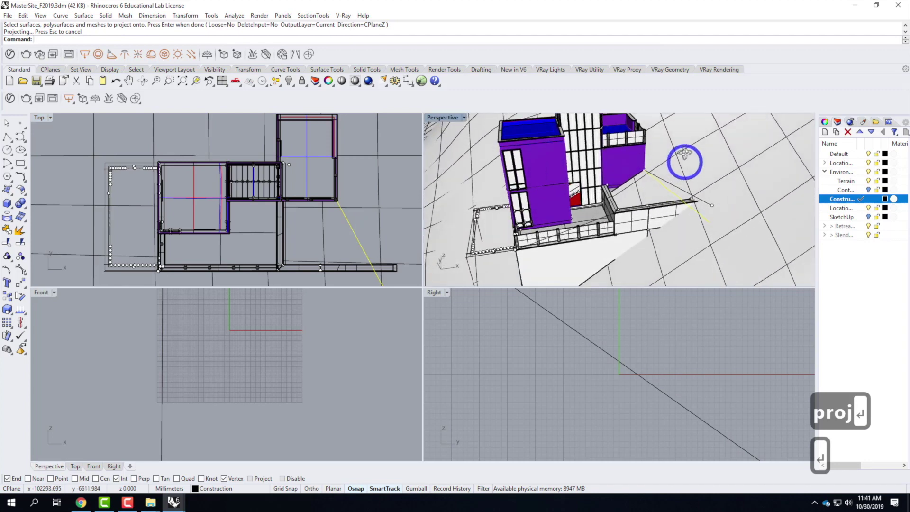
pyautogui.moveTo(700, 192); pyautogui.dragTo(677, 209, button='right')
pyautogui.click(677, 208)
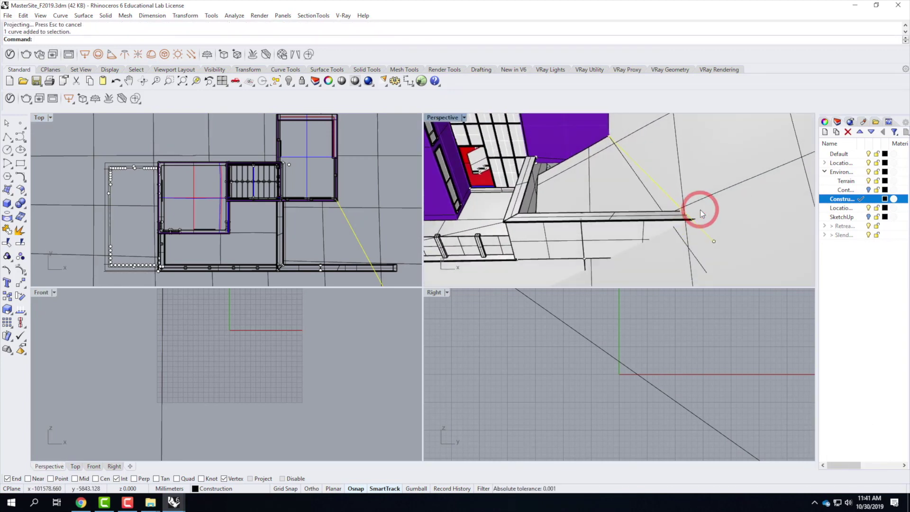
pyautogui.press('Delete')
pyautogui.moveTo(587, 204); pyautogui.dragTo(562, 125, button='right')
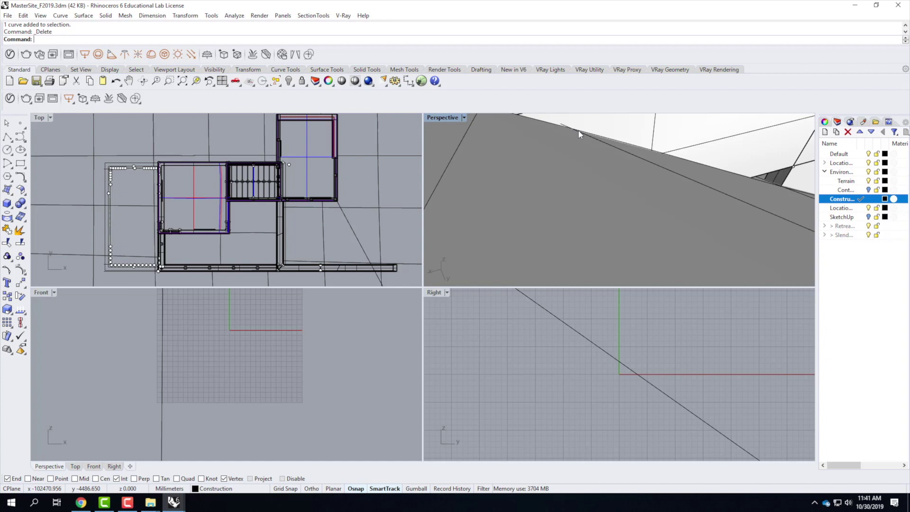
# Step: Select the walkway-edge curve and the building block, then clear the selection
pyautogui.click(578, 132)
pyautogui.click(611, 146)
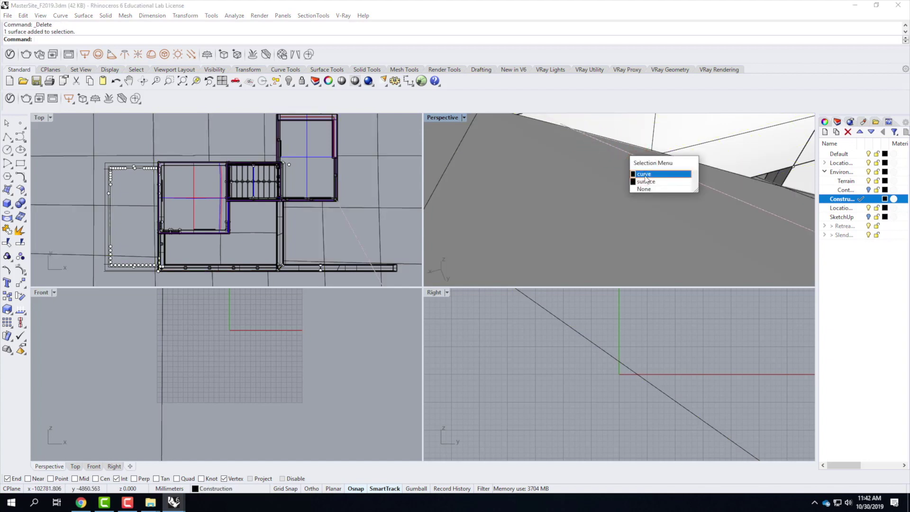
pyautogui.click(645, 175)
pyautogui.keyDown('shift'); pyautogui.click(623, 127); pyautogui.keyUp('shift')
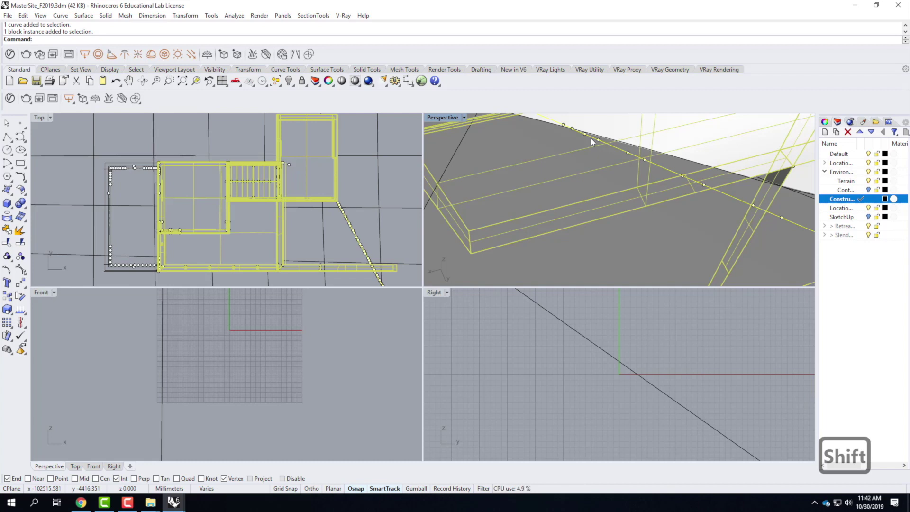
pyautogui.press('Escape')
# Step: Create a 3-point vertical plane from the wall corner along the wall top
pyautogui.moveTo(534, 160); pyautogui.dragTo(450, 115, button='right')
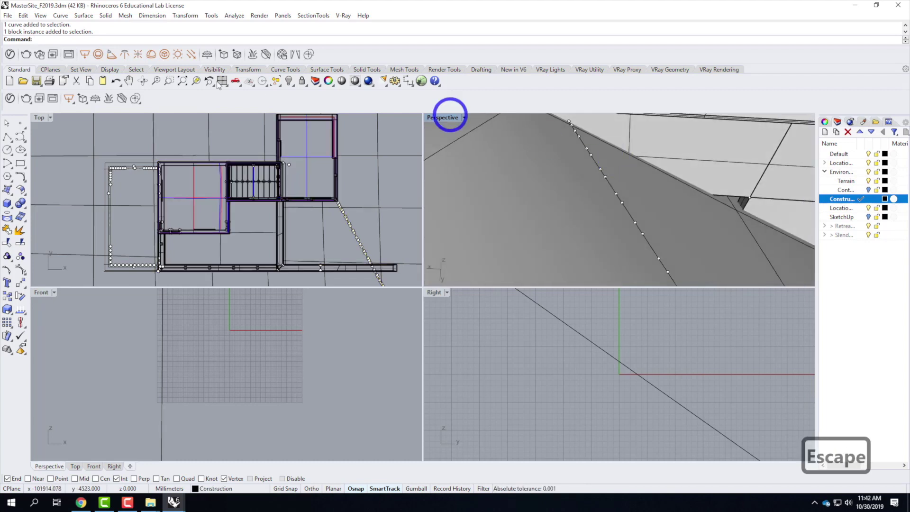
pyautogui.click(10, 189)
pyautogui.click(40, 208)
pyautogui.moveTo(589, 193); pyautogui.dragTo(670, 274, button='right')
pyautogui.moveTo(670, 325); pyautogui.dragTo(625, 372, button='right')
pyautogui.moveTo(681, 197); pyautogui.dragTo(739, 156, button='right')
pyautogui.click(680, 168)
pyautogui.click(570, 118)
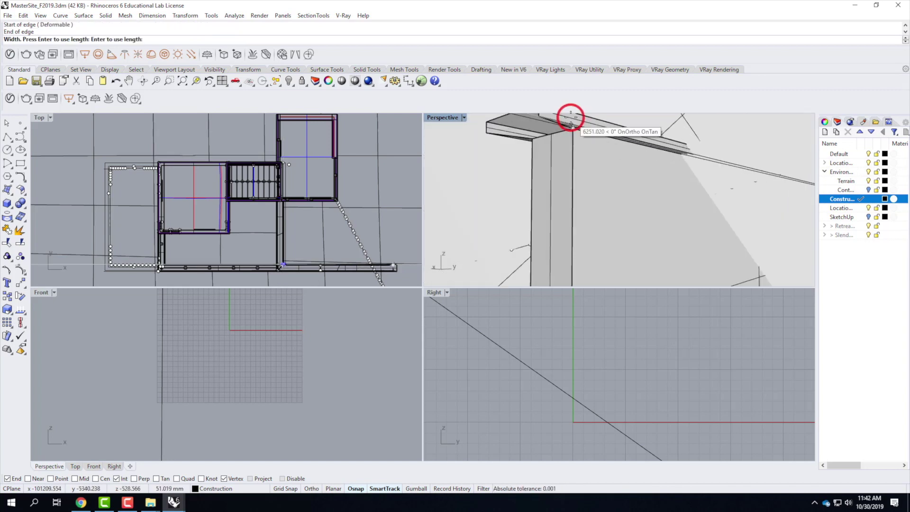
pyautogui.moveTo(571, 118); pyautogui.dragTo(580, 146, button='right')
pyautogui.click(607, 185)
# Step: Intersect the new plane with the terrain curve and turn on Point snapping
pyautogui.click(646, 179)
pyautogui.click(672, 182)
pyautogui.moveTo(672, 182); pyautogui.dragTo(581, 240, button='right')
pyautogui.moveTo(469, 230); pyautogui.dragTo(593, 265, button='right')
pyautogui.keyDown('shift'); pyautogui.click(588, 261); pyautogui.keyUp('shift')
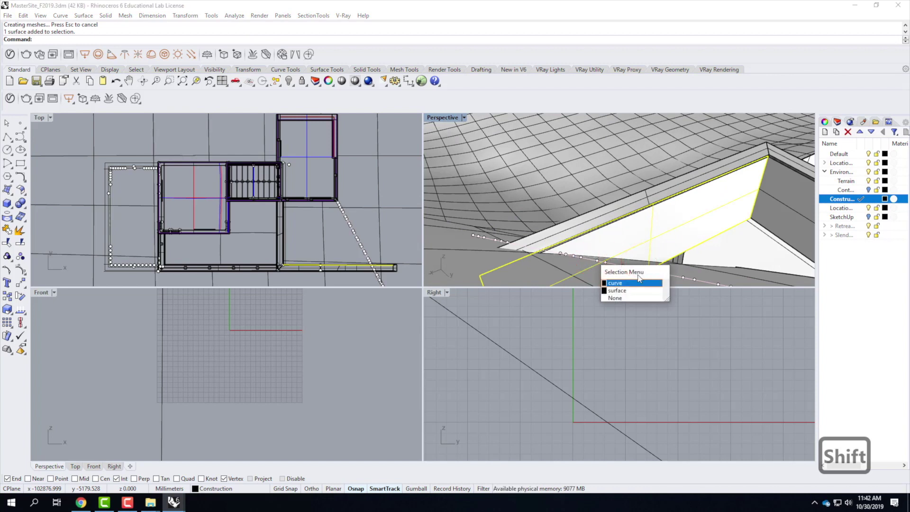
pyautogui.click(633, 284)
pyautogui.write('intersec')
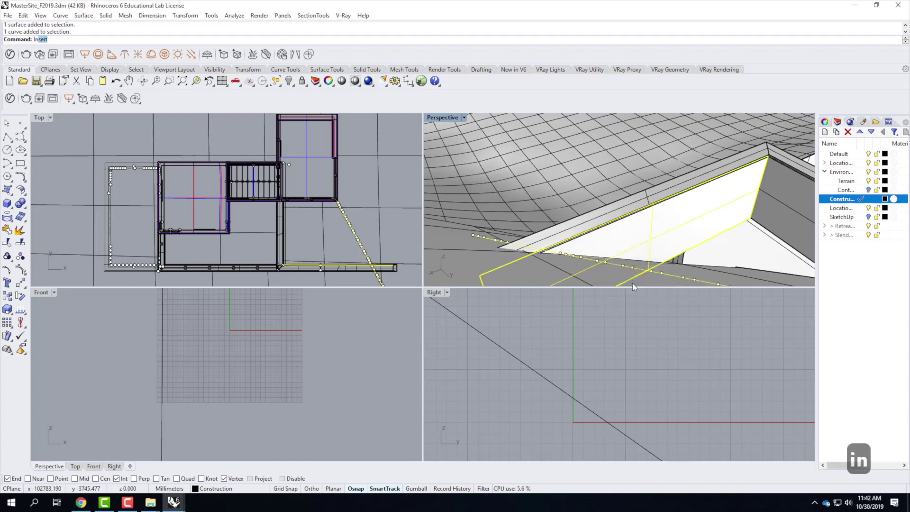
pyautogui.press('Return')
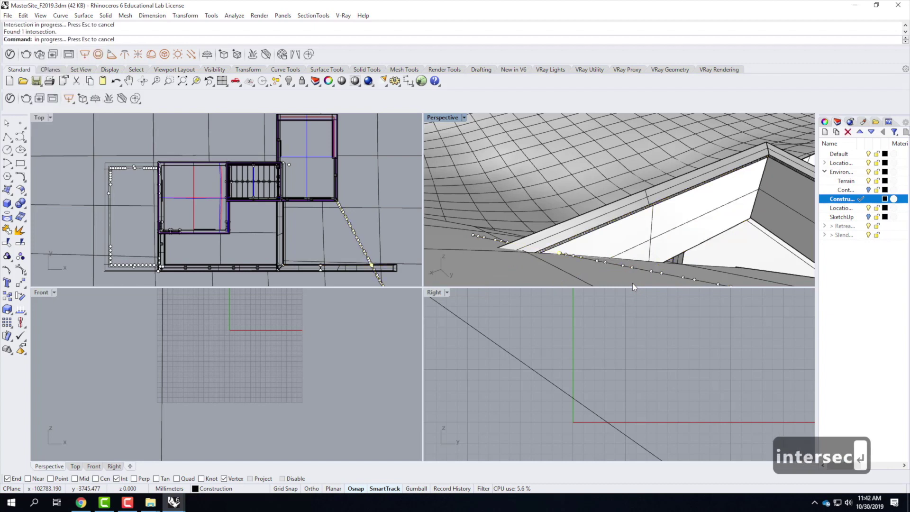
pyautogui.scroll(2, 554, 247)
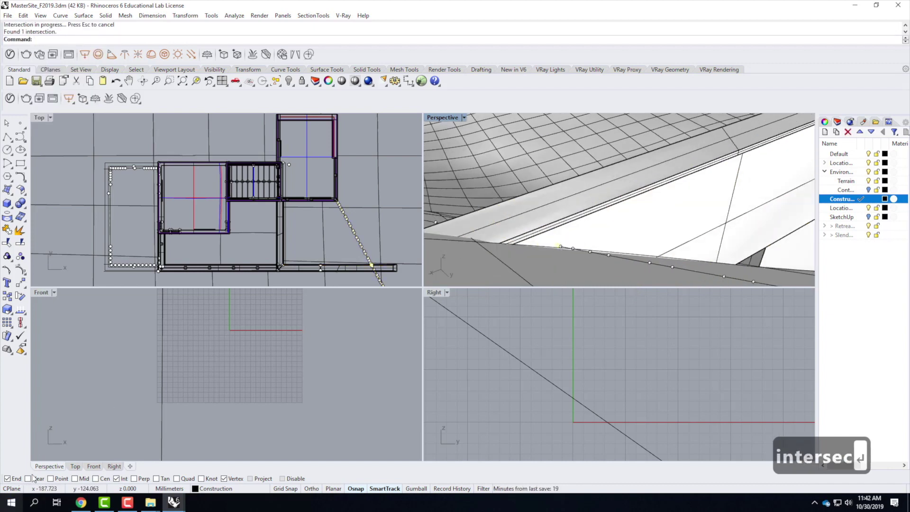
pyautogui.click(53, 479)
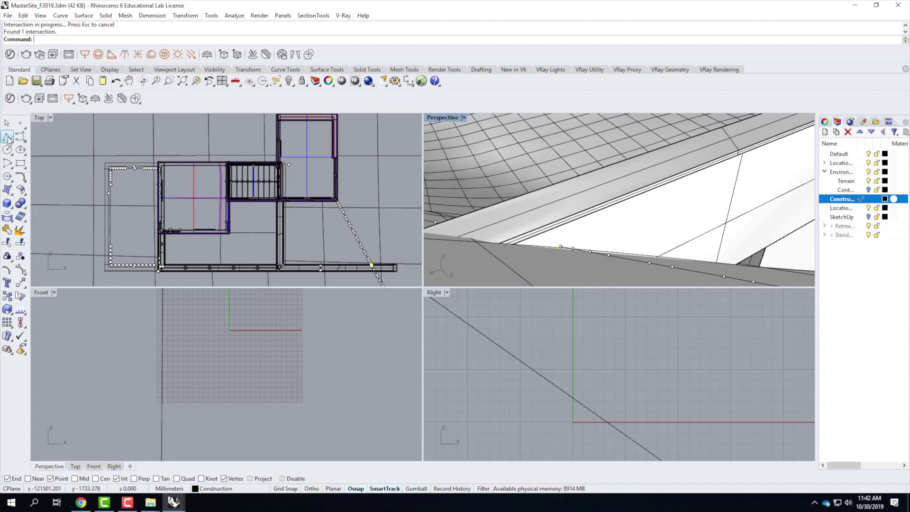
# Step: Draw a polyline from the intersection point, perpendicular to the wall, to the terrain curve's end
pyautogui.click(6, 138)
pyautogui.scroll(2, 559, 245)
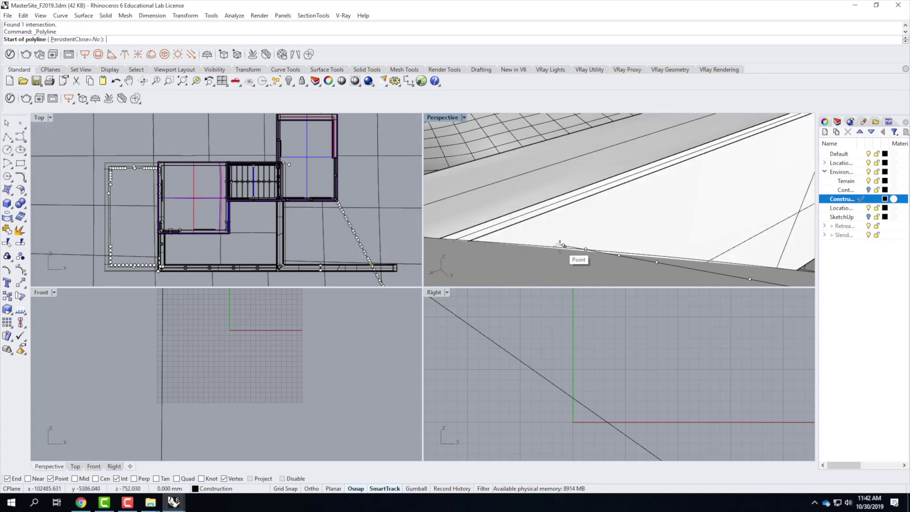
pyautogui.click(560, 246)
pyautogui.scroll(-2, 451, 261)
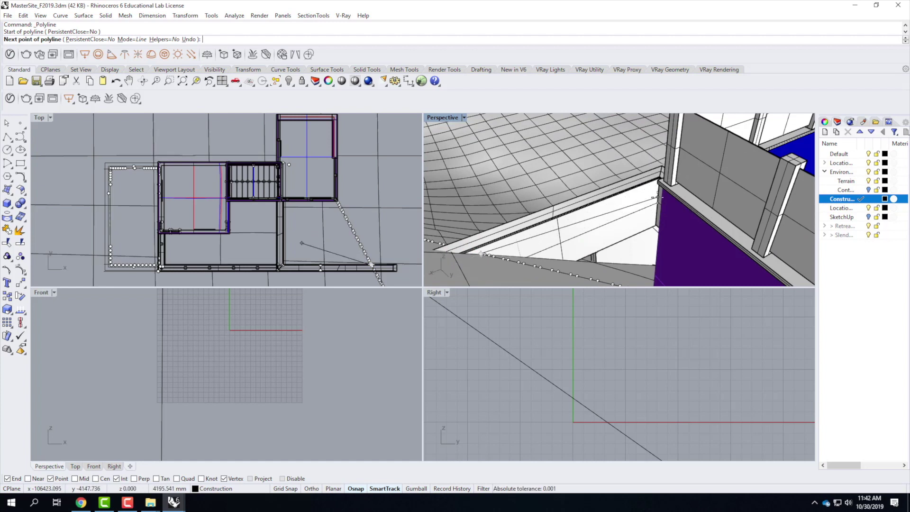
pyautogui.scroll(2, 656, 197)
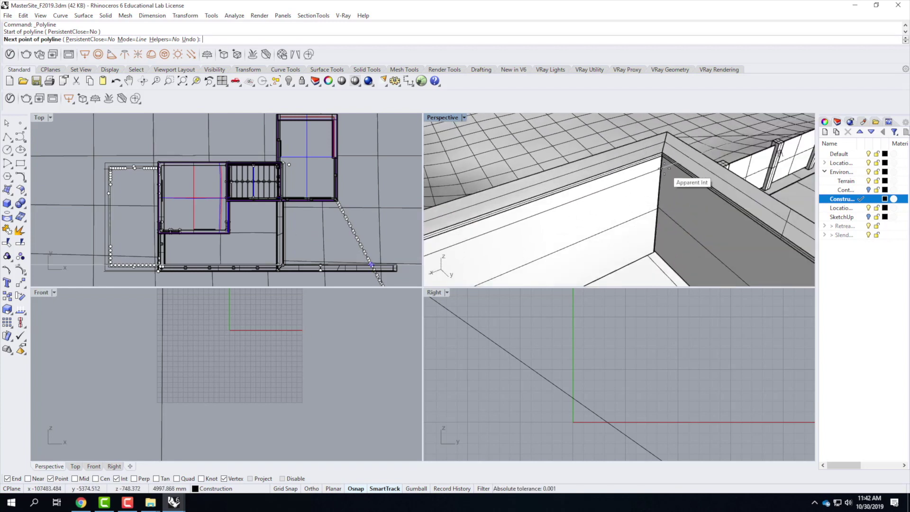
pyautogui.click(117, 479)
pyautogui.click(134, 479)
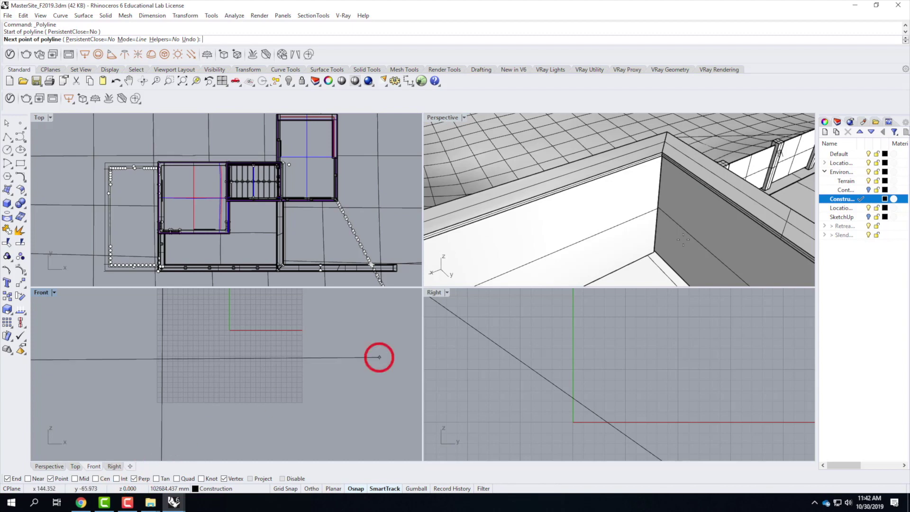
pyautogui.click(663, 170)
pyautogui.moveTo(651, 163); pyautogui.dragTo(726, 130, button='right')
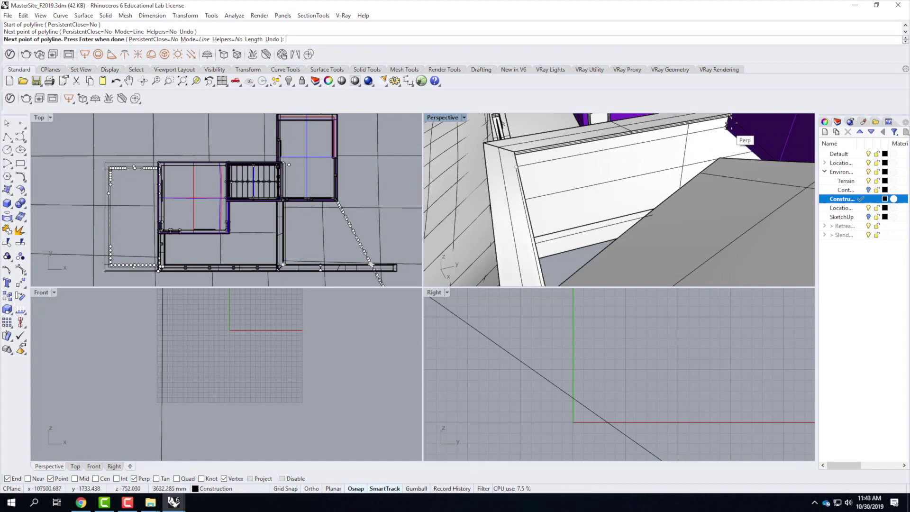
pyautogui.click(726, 127)
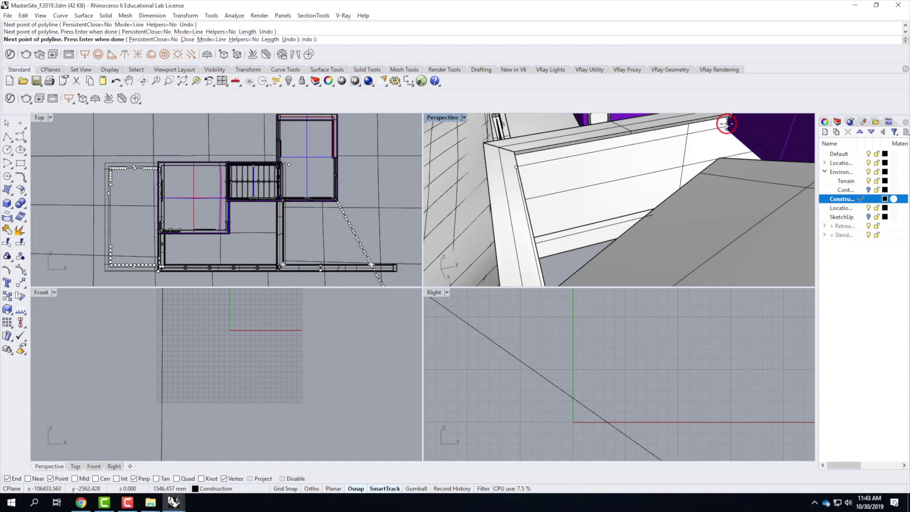
pyautogui.moveTo(615, 177); pyautogui.dragTo(691, 185, button='right')
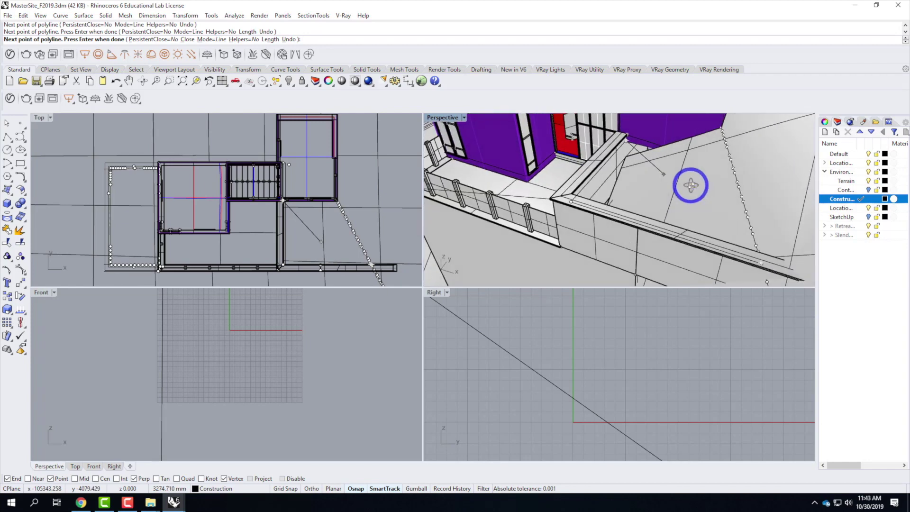
pyautogui.moveTo(744, 140); pyautogui.dragTo(721, 135, button='right')
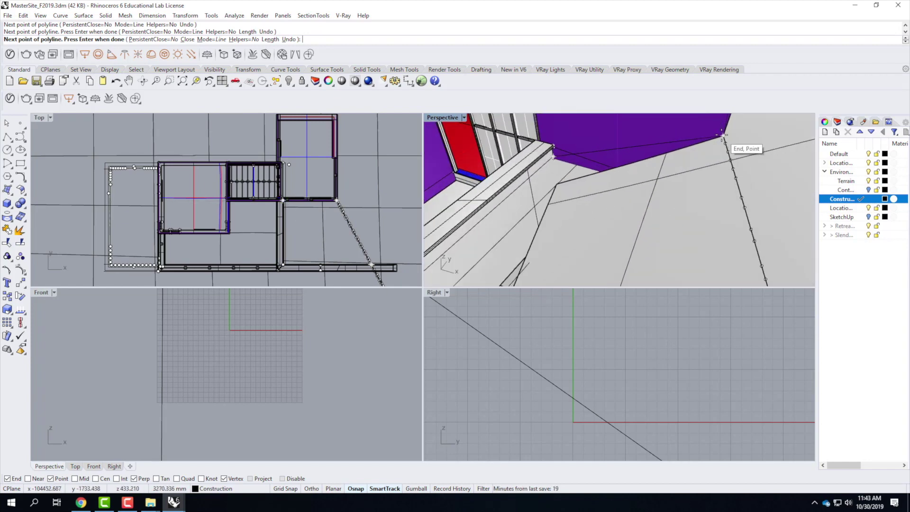
pyautogui.click(722, 135)
pyautogui.press('Return')
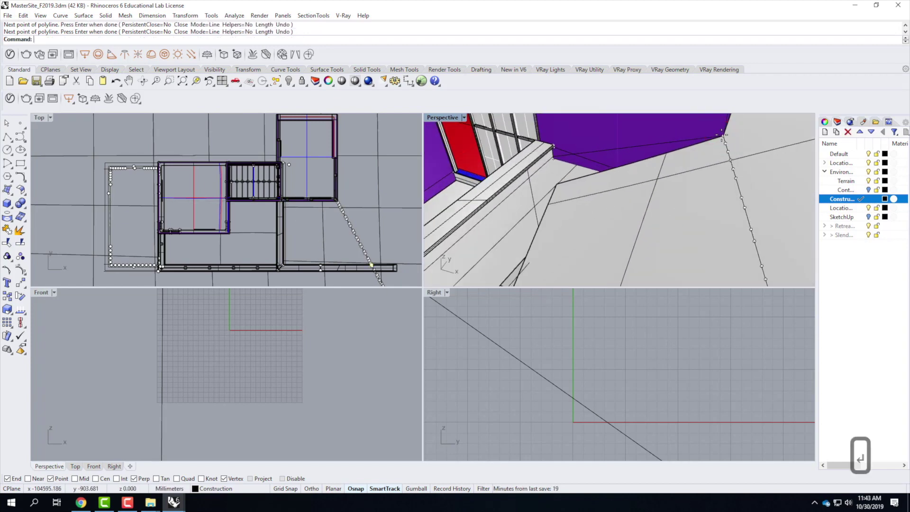
# Step: Select the new polyline together with the second polyline
pyautogui.click(693, 143)
pyautogui.moveTo(589, 187); pyautogui.dragTo(602, 227, button='right')
pyautogui.keyDown('shift'); pyautogui.click(602, 227); pyautogui.keyUp('shift')
pyautogui.moveTo(650, 158); pyautogui.dragTo(604, 216, button='right')
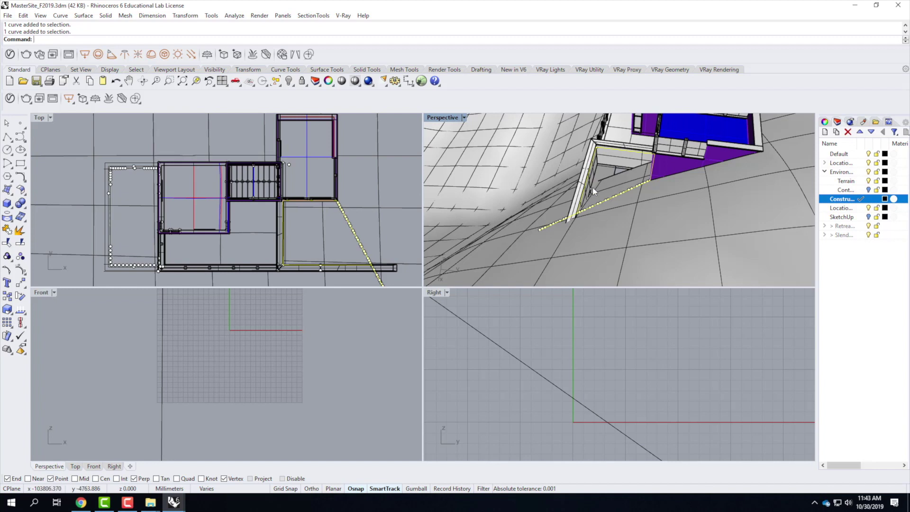
pyautogui.scroll(3, 592, 187)
# Step: Trim away the overhanging polyline segment using the selected curves as cutters
pyautogui.write('trim')
pyautogui.press('Return')
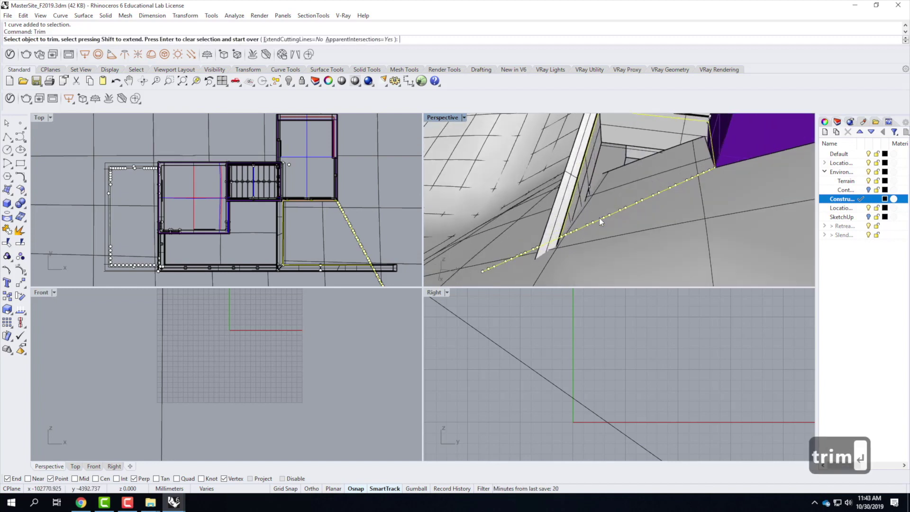
pyautogui.click(501, 264)
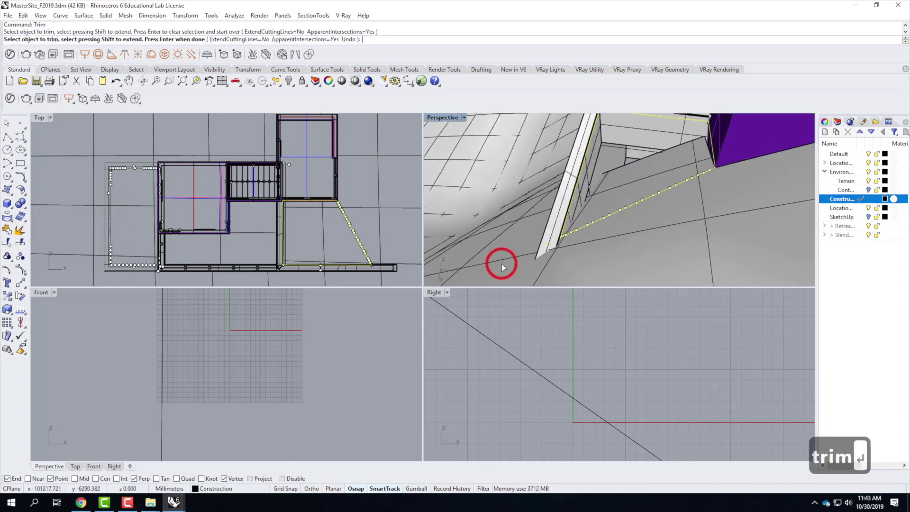
pyautogui.moveTo(616, 230); pyautogui.dragTo(720, 203, button='right')
pyautogui.press('Return')
# Step: Explode the polyline into three separate segments
pyautogui.write('j')
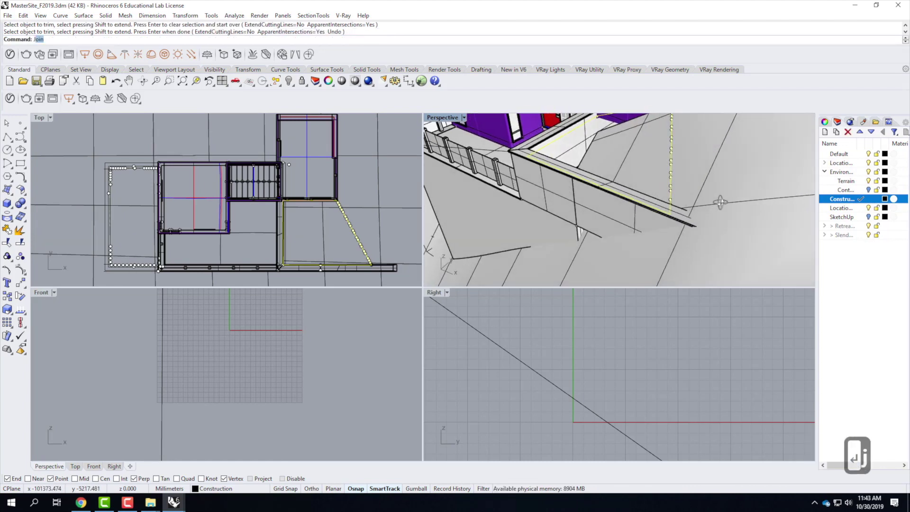
pyautogui.press('BackSpace')
pyautogui.press('BackSpace')
pyautogui.write('explo')
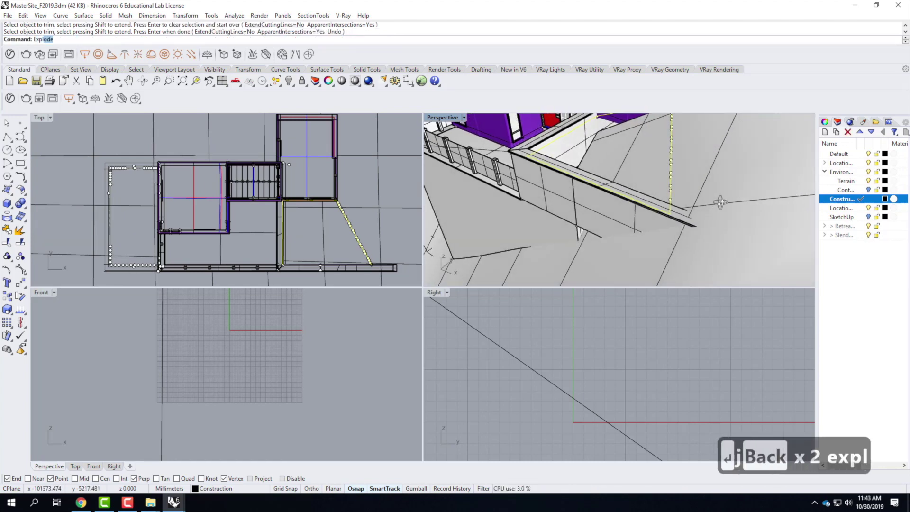
pyautogui.press('Return')
# Step: Select the roof-edge curve and bring up the Rebuild settings for it
pyautogui.moveTo(720, 202); pyautogui.dragTo(645, 157, button='right')
pyautogui.scroll(3, 646, 158)
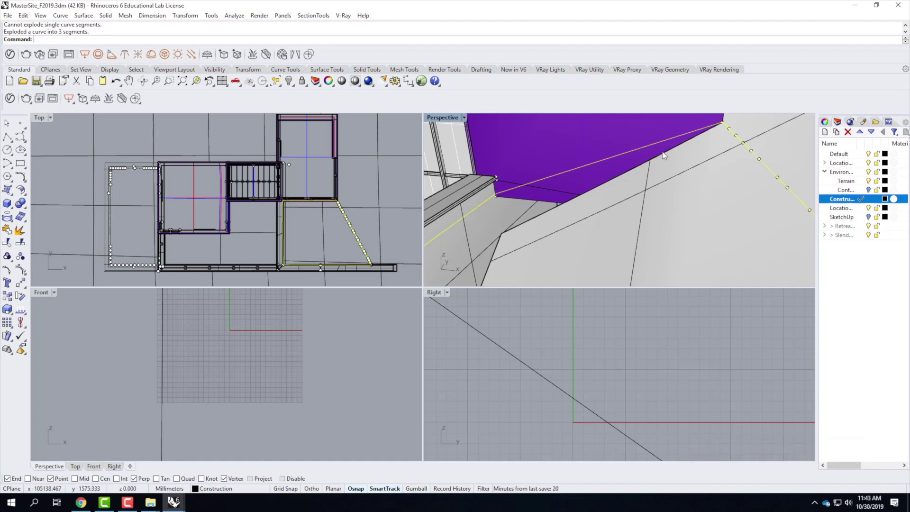
pyautogui.press('Escape')
pyautogui.click(644, 147)
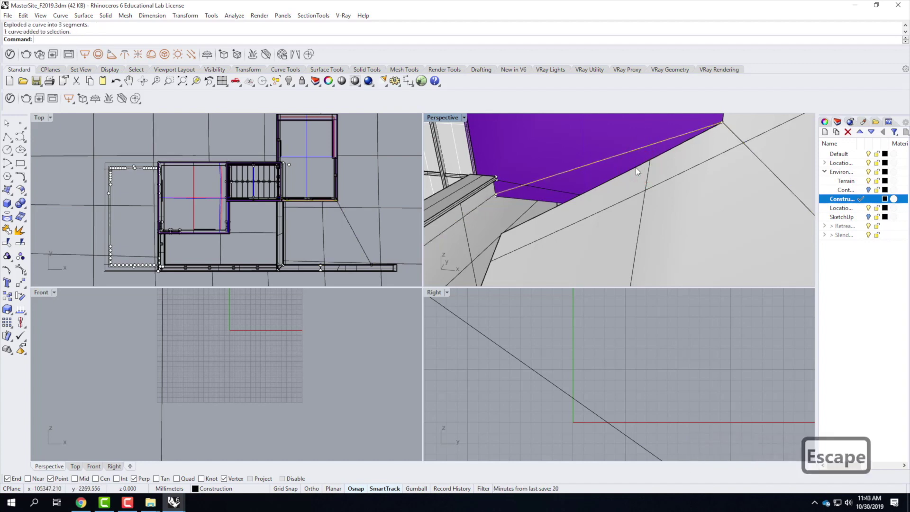
pyautogui.write('reb')
pyautogui.press('Return')
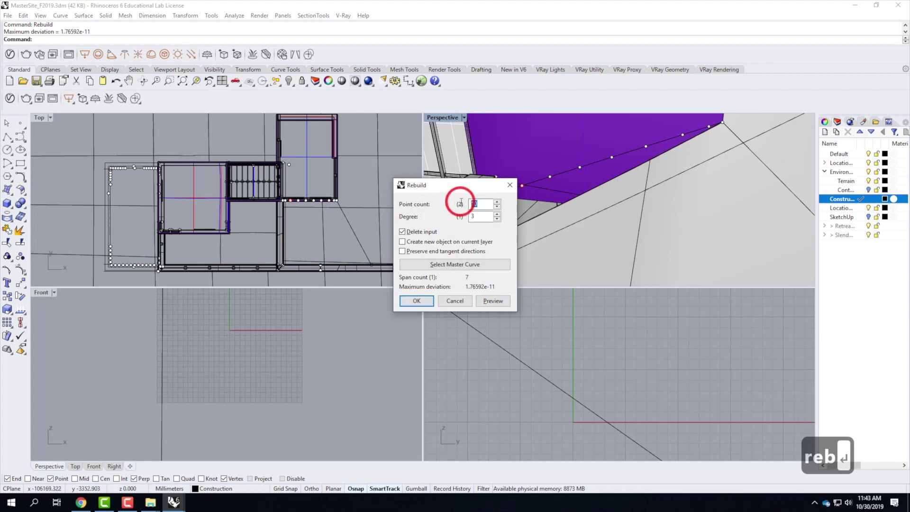
# Step: Rebuild the roof-edge curve with 3 points and move its middle point vertically down
pyautogui.write('3')
pyautogui.click(416, 301)
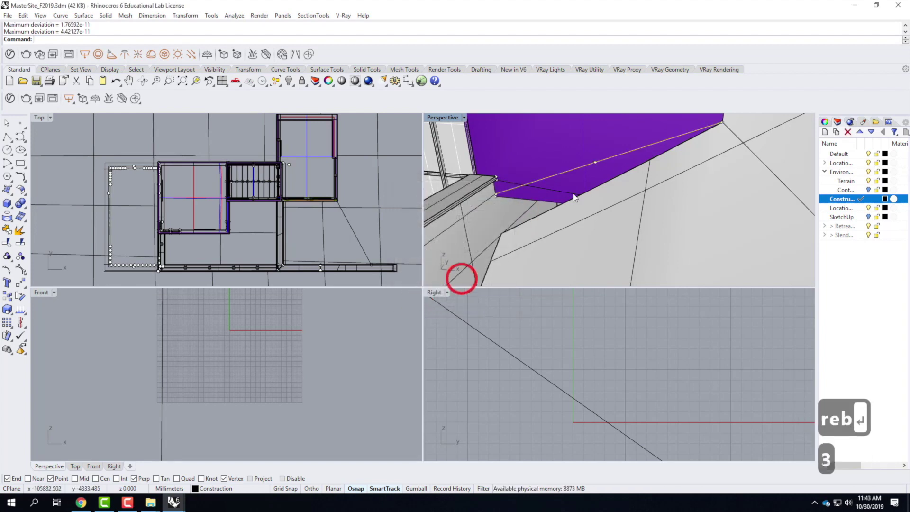
pyautogui.click(596, 162)
pyautogui.write('move')
pyautogui.press('Return')
pyautogui.write('v')
pyautogui.press('Return')
pyautogui.click(597, 161)
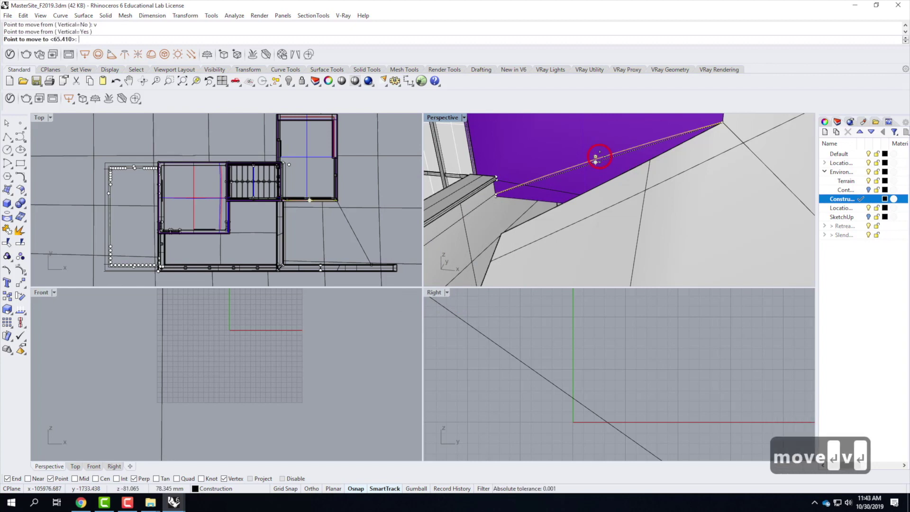
pyautogui.click(599, 182)
pyautogui.press('Escape')
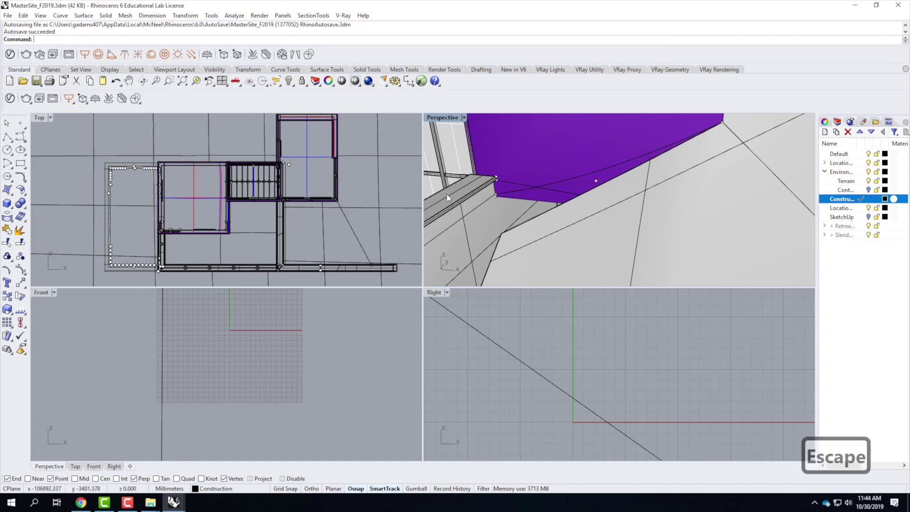
pyautogui.press('Escape')
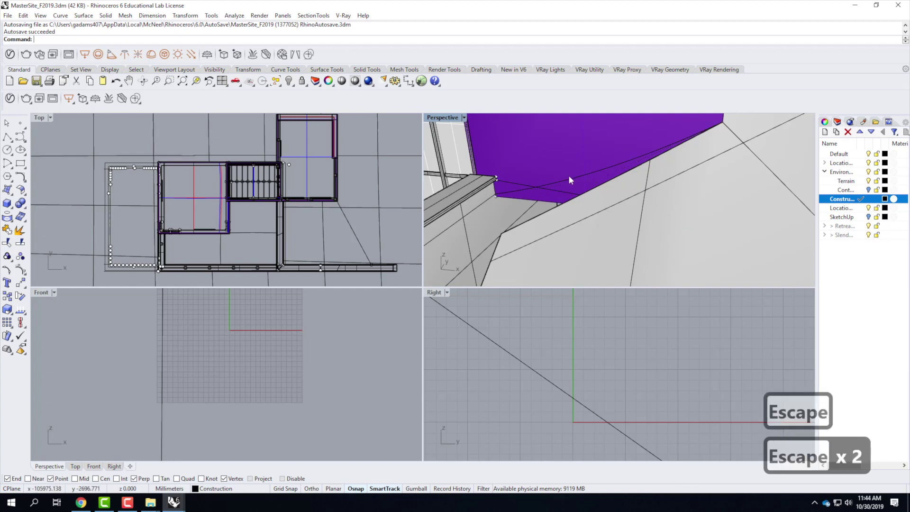
# Step: Select the four boundary curves, including the sagging roof edge and diagonal dotted curve
pyautogui.click(603, 191)
pyautogui.click(606, 204)
pyautogui.moveTo(606, 204); pyautogui.dragTo(636, 183, button='right')
pyautogui.keyDown('shift'); pyautogui.click(635, 182); pyautogui.keyUp('shift')
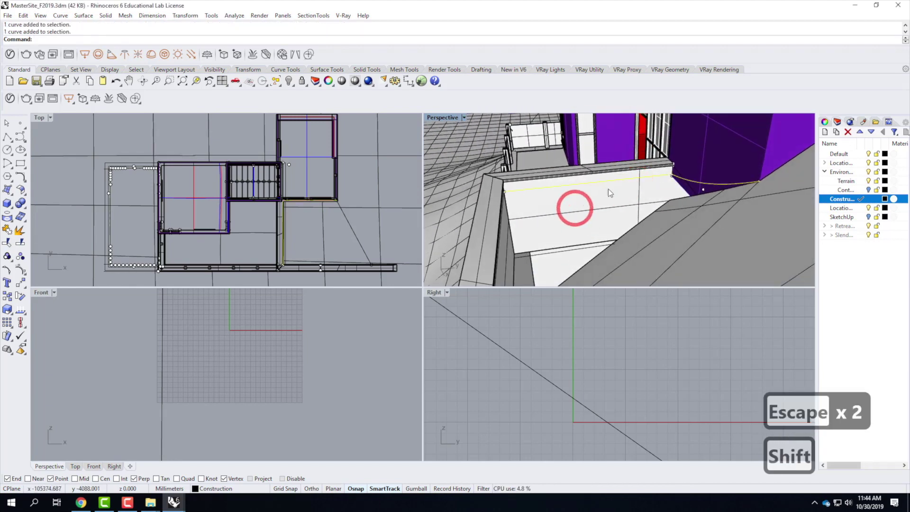
pyautogui.scroll(5, 578, 206)
pyautogui.scroll(-4, 541, 197)
pyautogui.keyDown('shift'); pyautogui.click(538, 200); pyautogui.keyUp('shift')
pyautogui.scroll(4, 624, 153)
pyautogui.moveTo(623, 149); pyautogui.dragTo(689, 188, button='right')
pyautogui.keyDown('shift'); pyautogui.click(684, 190); pyautogui.keyUp('shift')
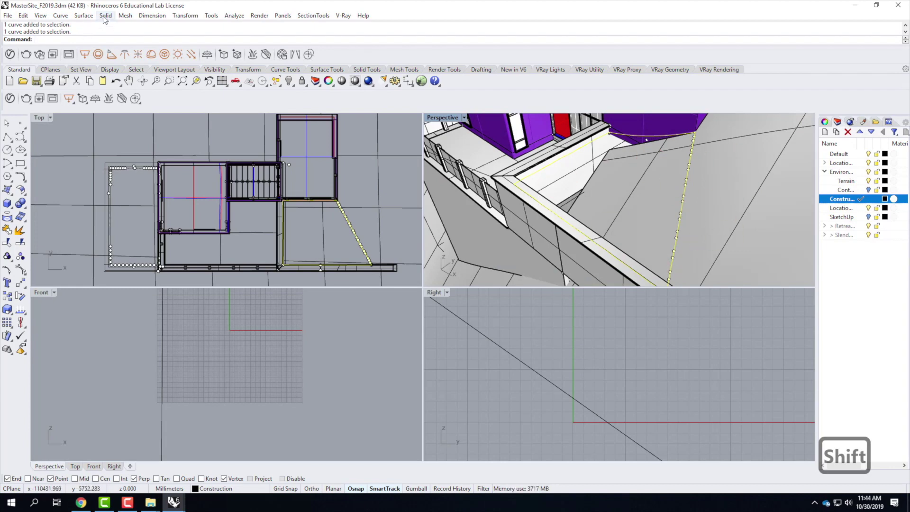
# Step: Build a Curve Network surface from the four selected boundary curves
pyautogui.click(81, 17)
pyautogui.click(135, 92)
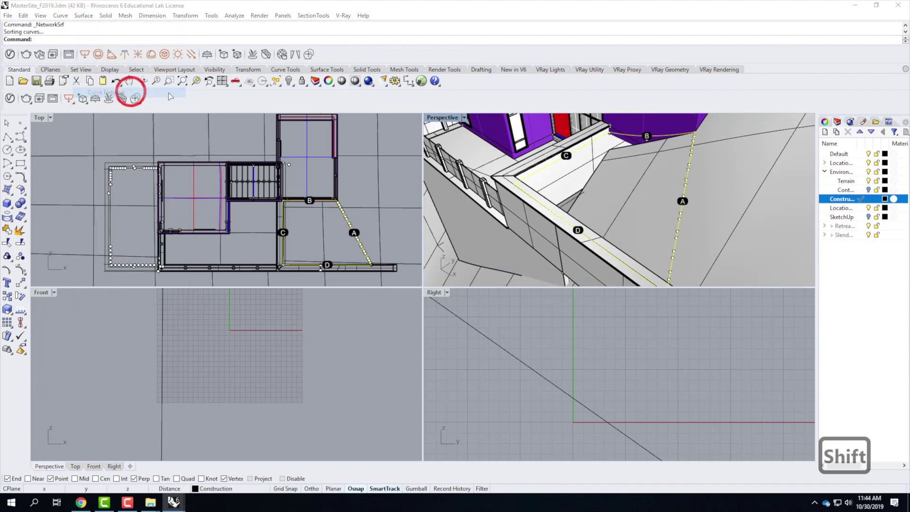
pyautogui.click(420, 311)
pyautogui.moveTo(468, 206); pyautogui.dragTo(626, 123, button='right')
pyautogui.press('Escape')
pyautogui.press('Escape')
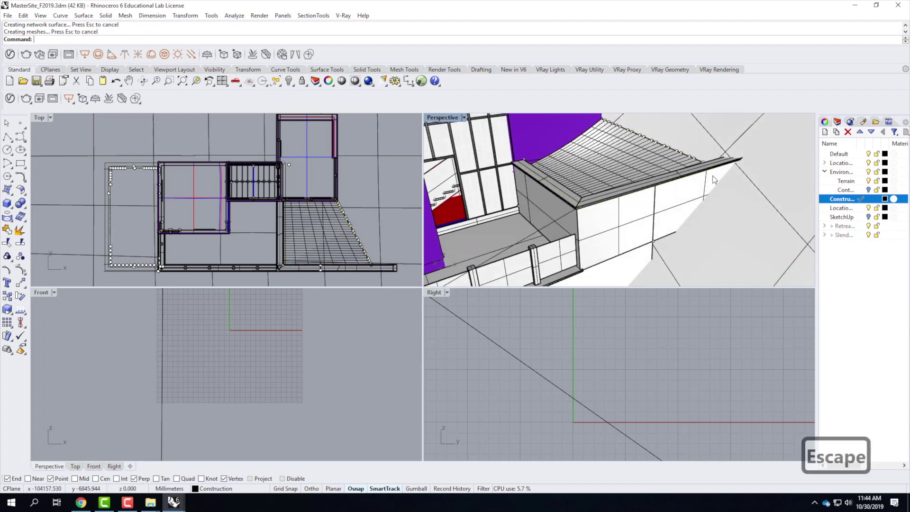
# Step: Orbit the Perspective view to inspect the new roof surface against the walls
pyautogui.moveTo(698, 217); pyautogui.dragTo(604, 196, button='right')
pyautogui.moveTo(555, 172); pyautogui.dragTo(587, 204, button='right')
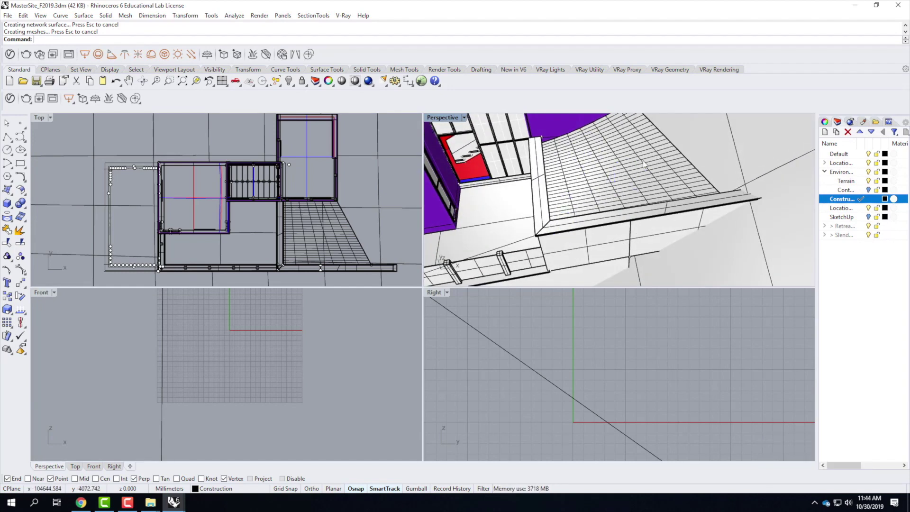
pyautogui.moveTo(748, 211); pyautogui.dragTo(705, 152, button='right')
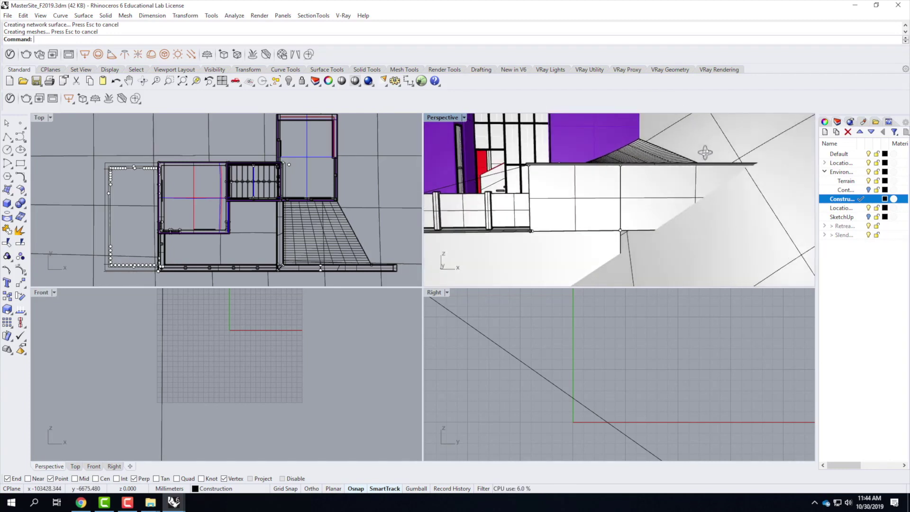
pyautogui.moveTo(610, 269); pyautogui.dragTo(718, 219, button='right')
pyautogui.moveTo(663, 207); pyautogui.dragTo(641, 192, button='right')
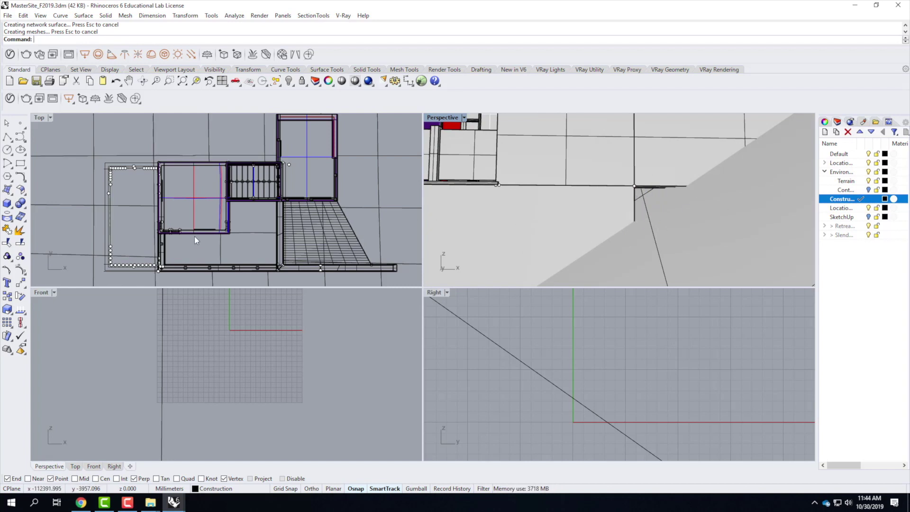
# Step: Switch to the RetreatBase model and select the wall extrusion
pyautogui.moveTo(175, 501)
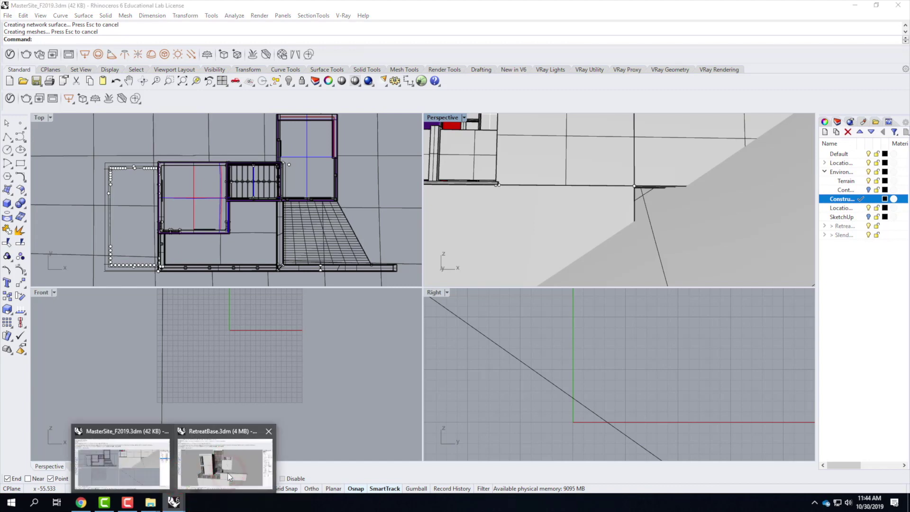
pyautogui.click(228, 474)
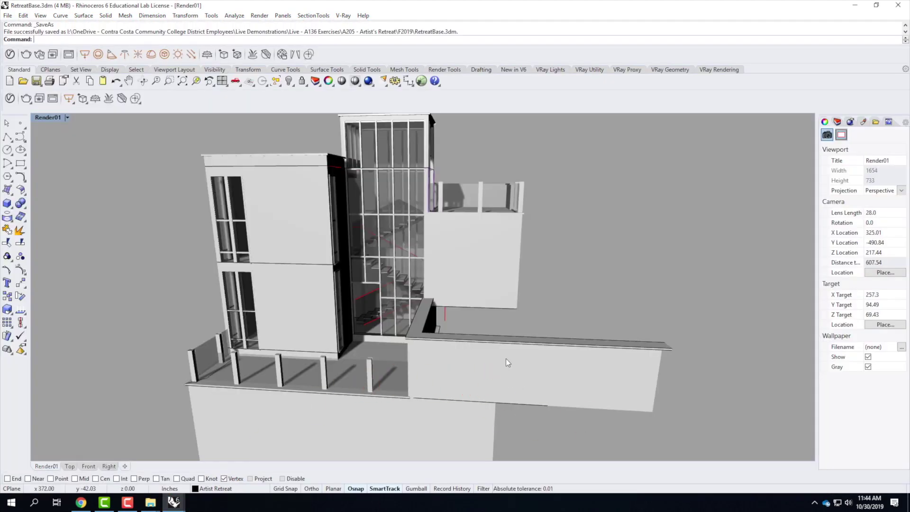
pyautogui.scroll(-5, 505, 358)
pyautogui.click(489, 380)
pyautogui.scroll(5, 493, 417)
pyautogui.moveTo(567, 431); pyautogui.dragTo(579, 365, button='right')
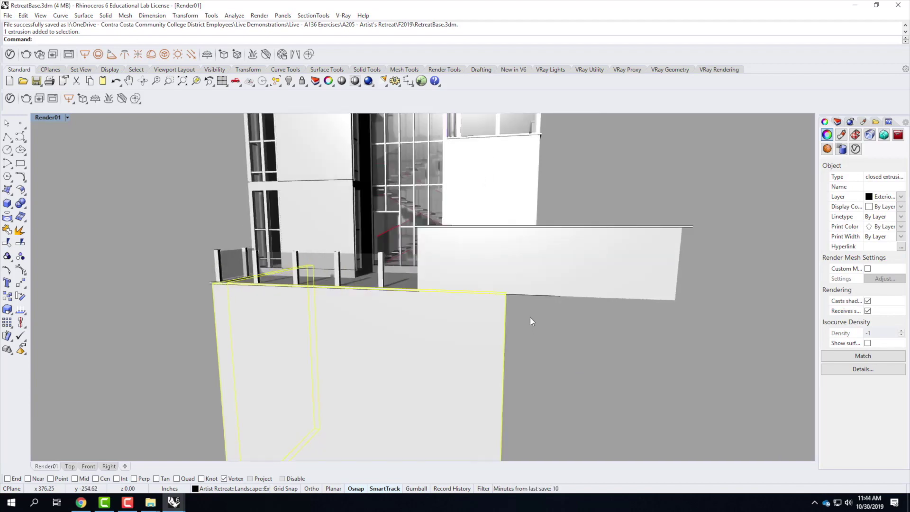
pyautogui.scroll(5, 519, 291)
pyautogui.moveTo(514, 312); pyautogui.dragTo(505, 314, button='right')
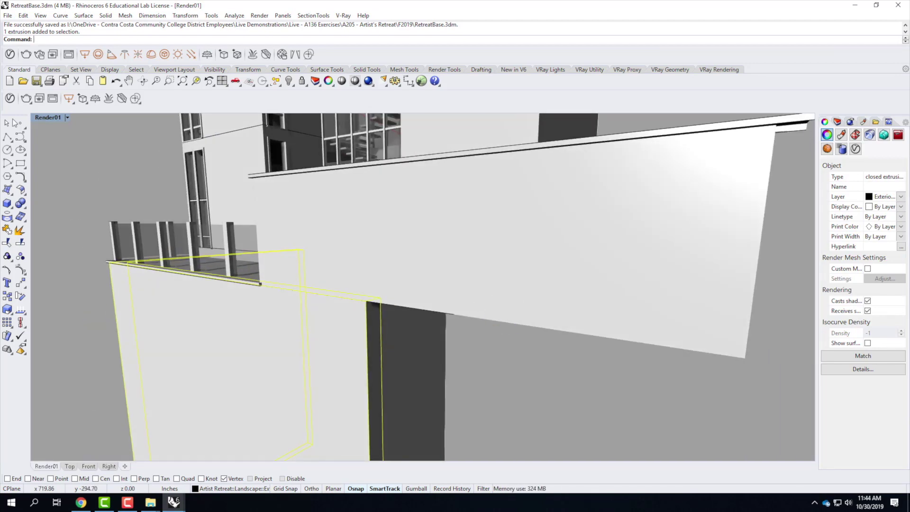
# Step: Draw a thin box from the wall corner along the lower wall edge using End snap
pyautogui.click(7, 204)
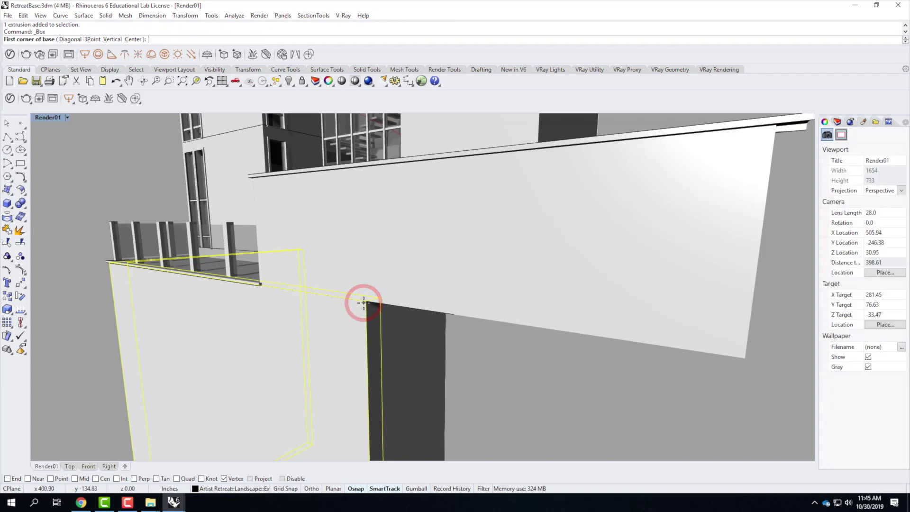
pyautogui.click(7, 479)
pyautogui.click(381, 298)
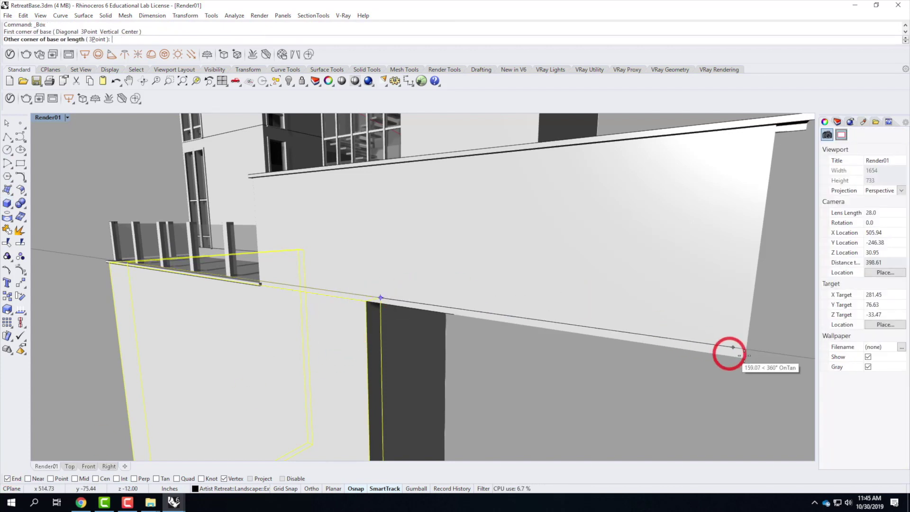
pyautogui.click(749, 364)
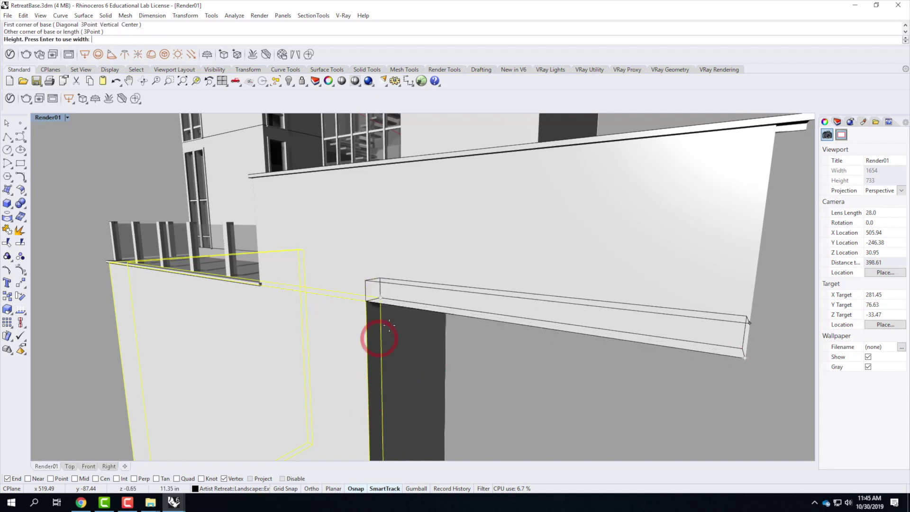
pyautogui.scroll(-8, 387, 328)
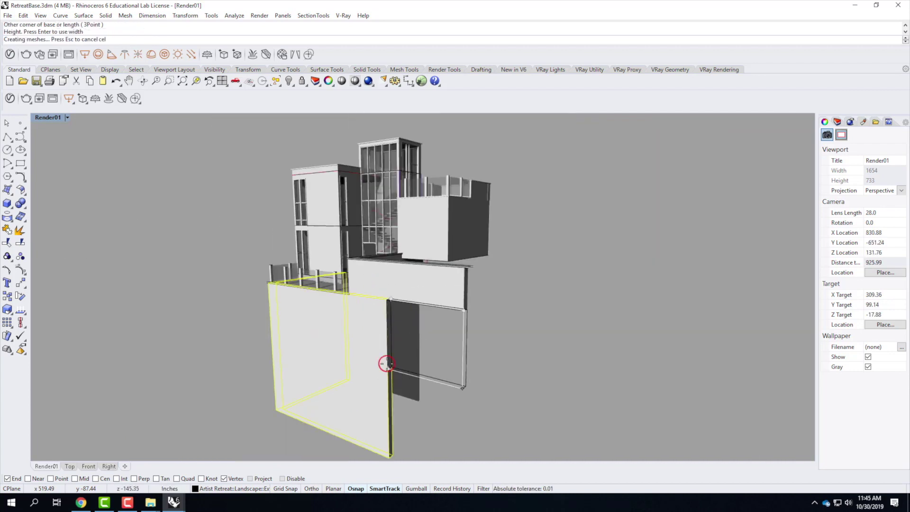
pyautogui.click(409, 331)
pyautogui.press('Escape')
pyautogui.press('Escape')
pyautogui.scroll(4, 406, 334)
pyautogui.moveTo(405, 335); pyautogui.dragTo(474, 319, button='right')
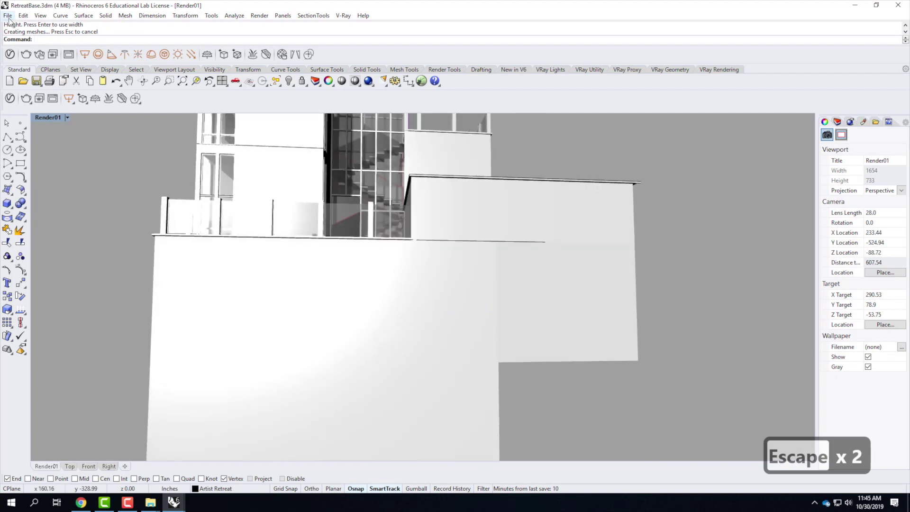
# Step: Check the box's layer, then move the right wall panel onto Landscape > Exterior Conc wall
pyautogui.click(309, 297)
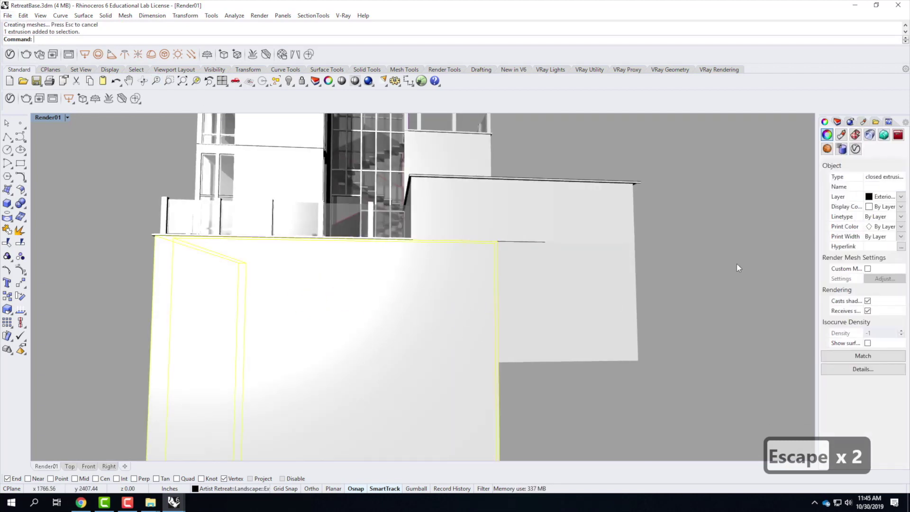
pyautogui.click(902, 197)
pyautogui.press('Escape')
pyautogui.press('Escape')
pyautogui.press('Escape')
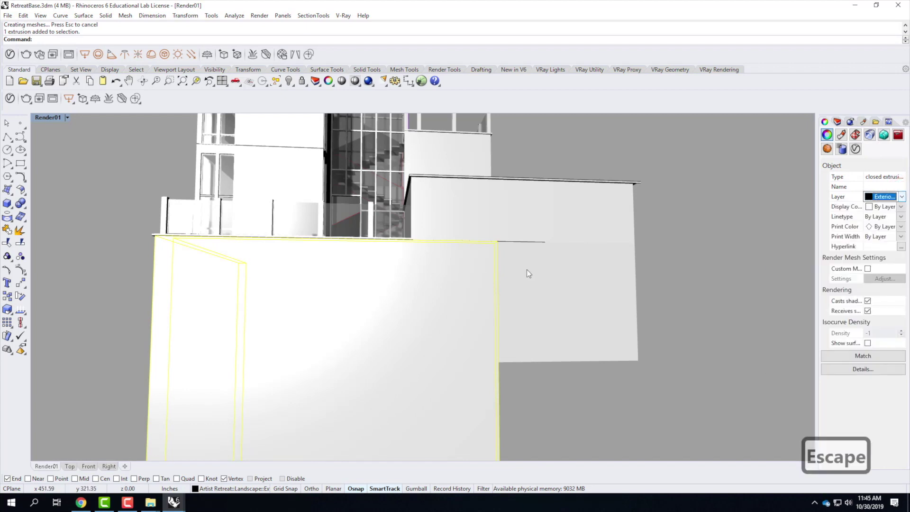
pyautogui.click(541, 281)
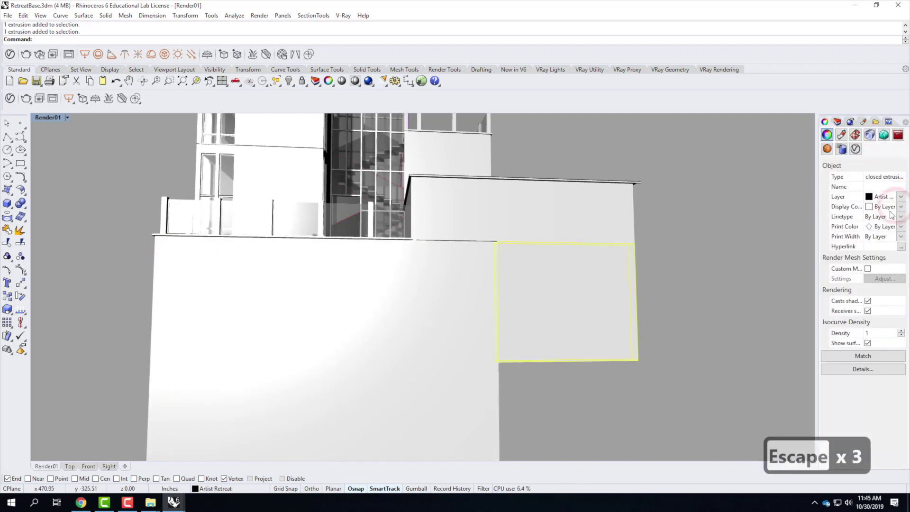
pyautogui.click(902, 197)
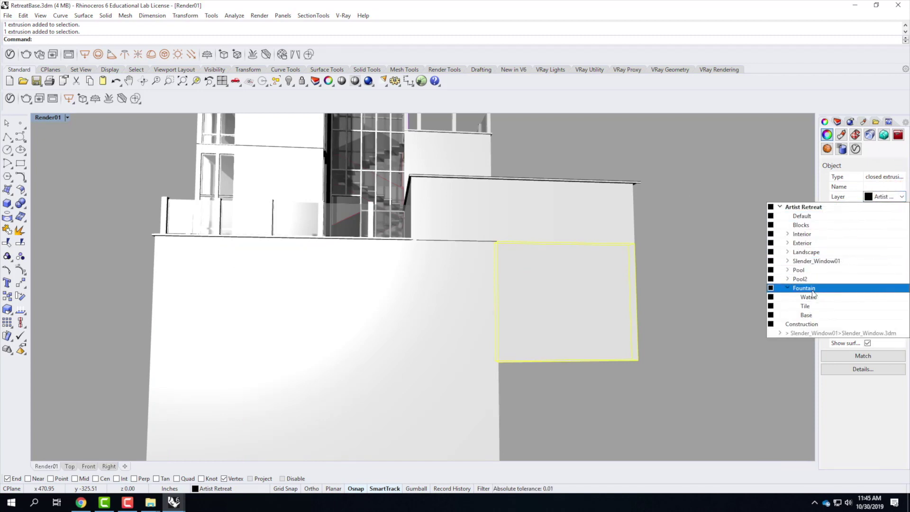
pyautogui.click(787, 243)
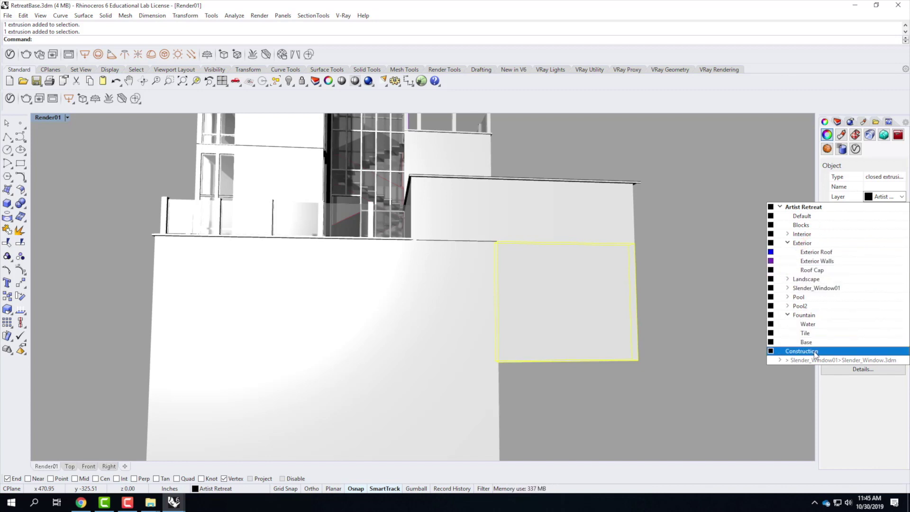
pyautogui.click(787, 243)
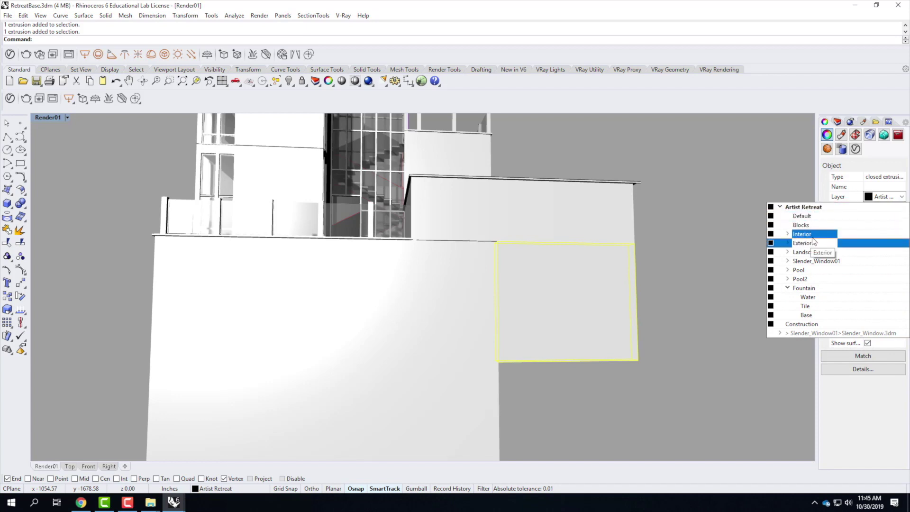
pyautogui.click(788, 243)
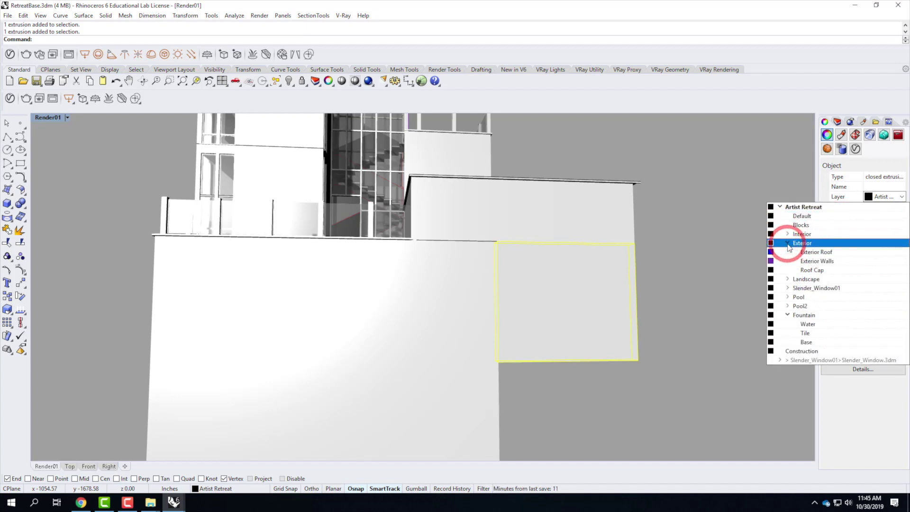
pyautogui.click(788, 279)
pyautogui.click(804, 297)
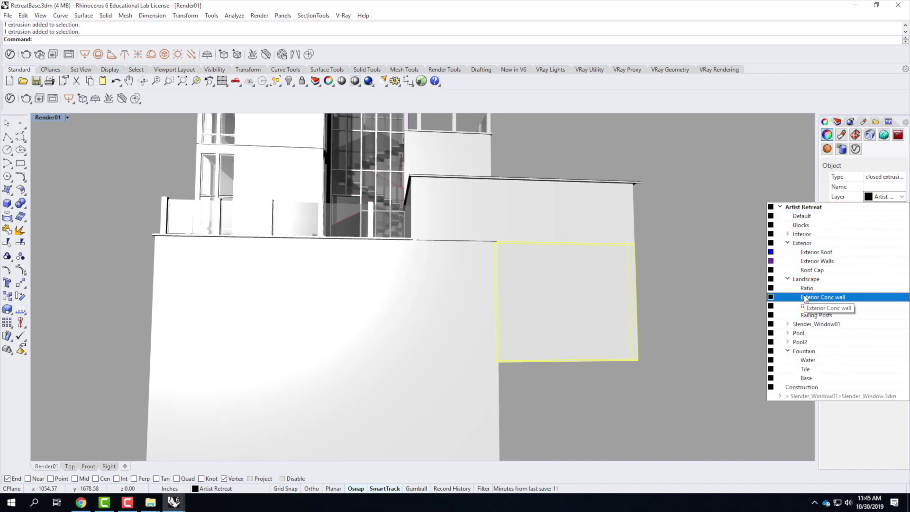
pyautogui.press('Escape')
pyautogui.press('Escape')
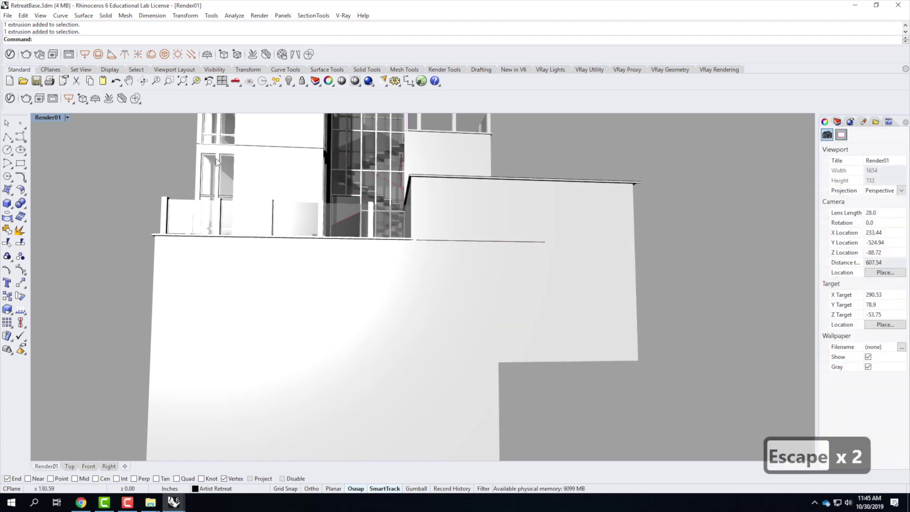
# Step: Save RetreatBase.3dm and switch back to the MasterSite_F2019 window
pyautogui.click(8, 16)
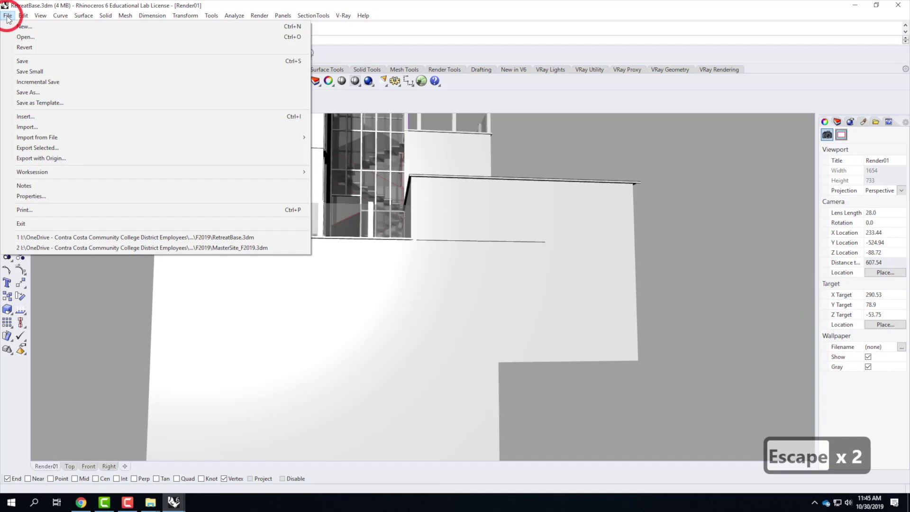
pyautogui.click(24, 63)
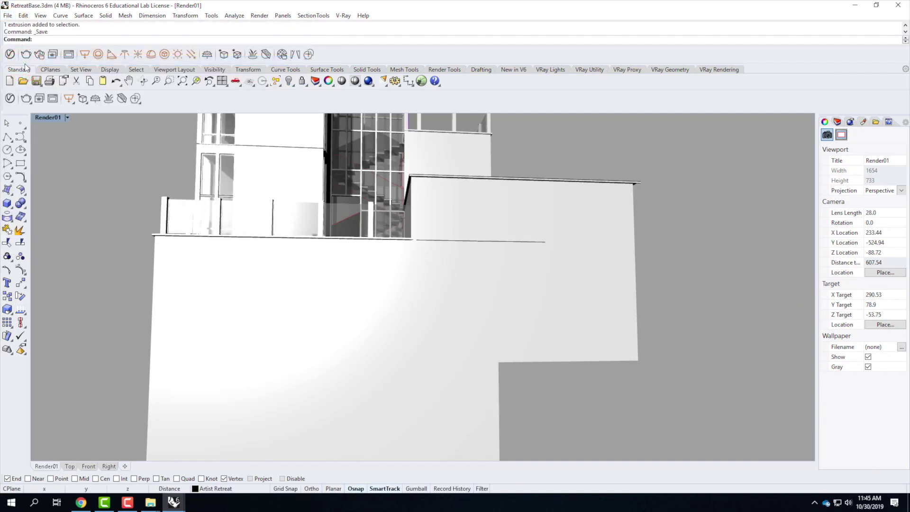
pyautogui.click(176, 502)
pyautogui.click(118, 475)
pyautogui.click(142, 200)
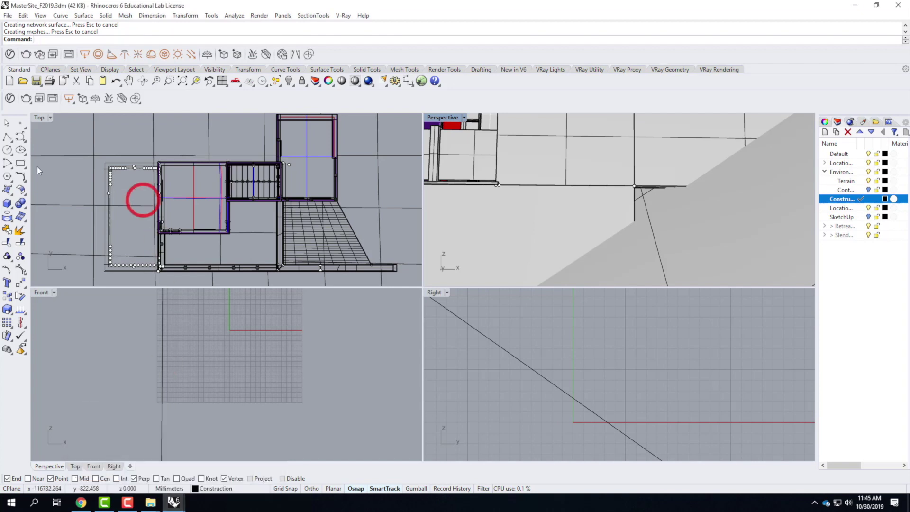
# Step: Update the RetreatBase block from its linked file in the Block Manager
pyautogui.click(27, 16)
pyautogui.moveTo(114, 187)
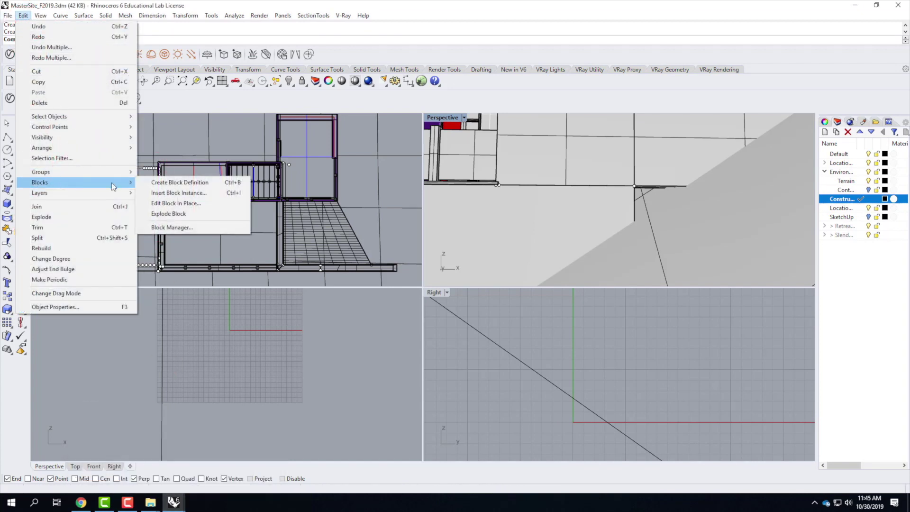
pyautogui.click(175, 227)
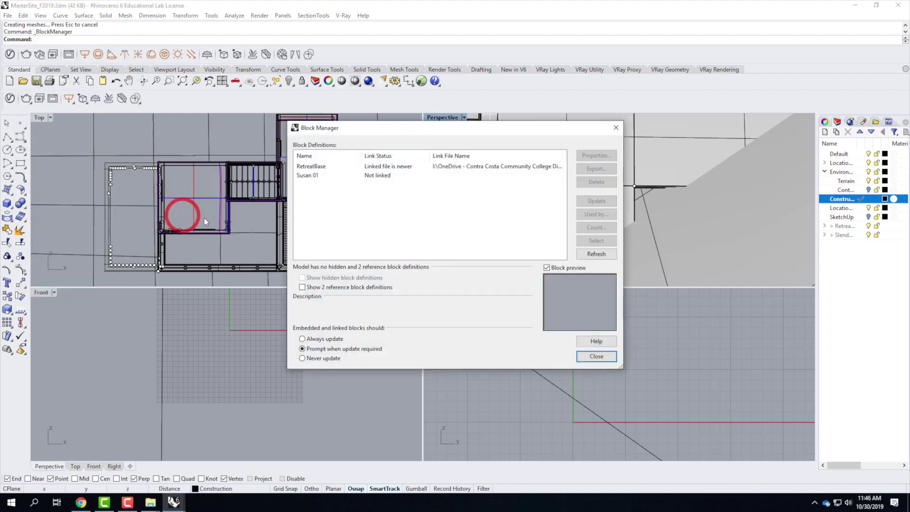
pyautogui.click(327, 167)
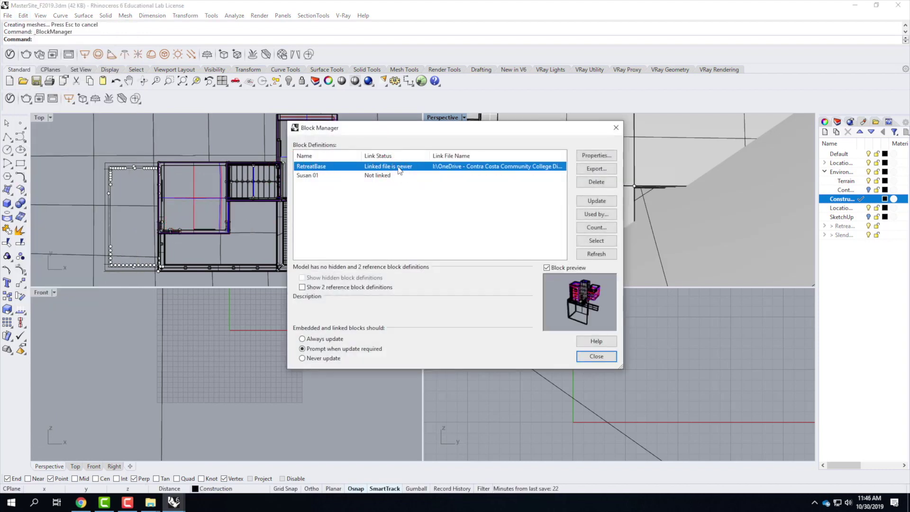
pyautogui.click(611, 202)
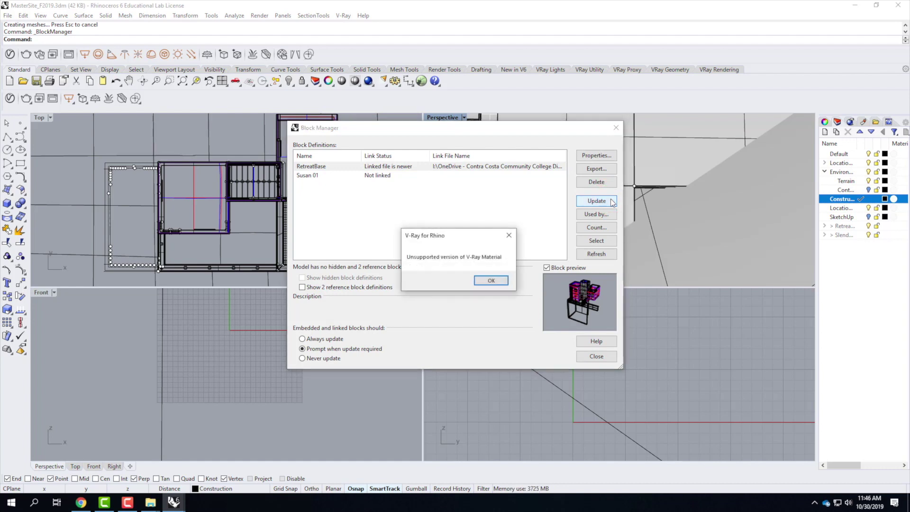
# Step: Dismiss the seven V-Ray material warnings and the update confirmation, then close the Block Manager
pyautogui.click(490, 281)
pyautogui.click(491, 281)
pyautogui.click(491, 282)
pyautogui.click(491, 282)
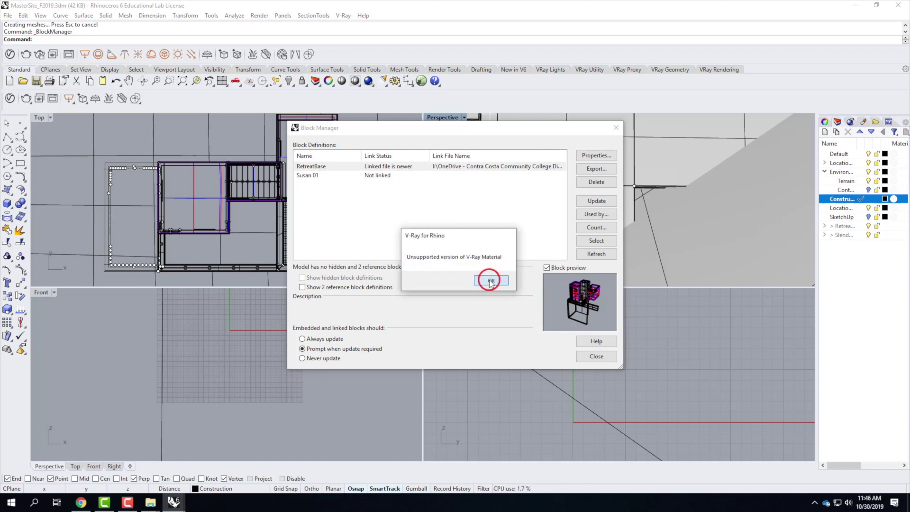
pyautogui.click(491, 282)
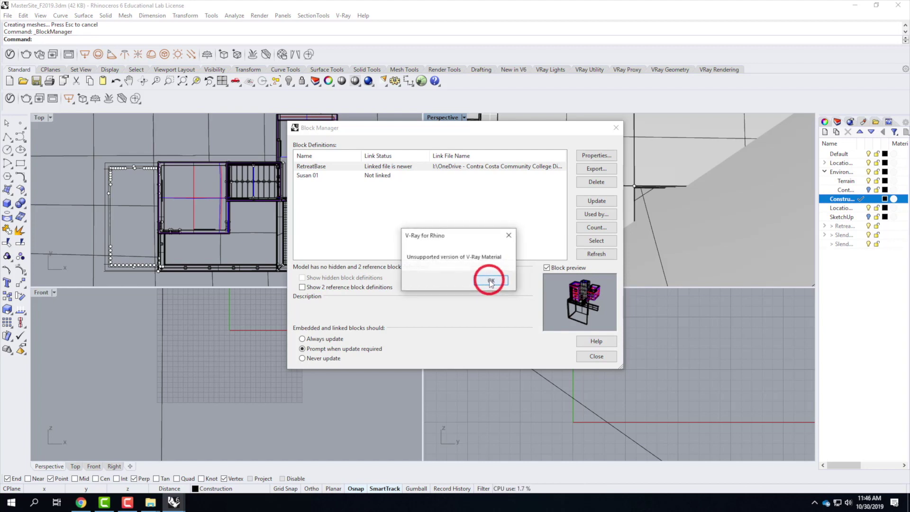
pyautogui.click(490, 281)
pyautogui.click(490, 282)
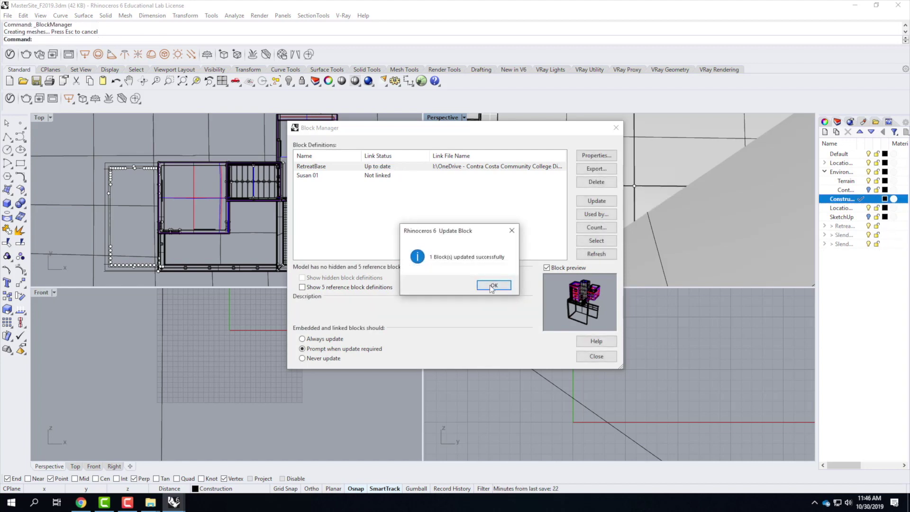
pyautogui.click(494, 286)
pyautogui.click(596, 356)
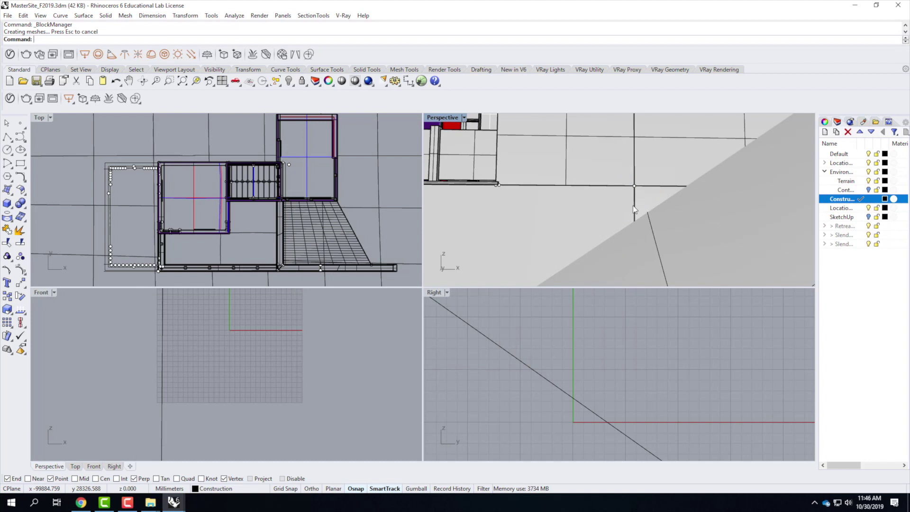
# Step: Maximize the Perspective view on the purple retreat and hillside, then show its camera properties
pyautogui.moveTo(543, 215); pyautogui.dragTo(608, 254, button='right')
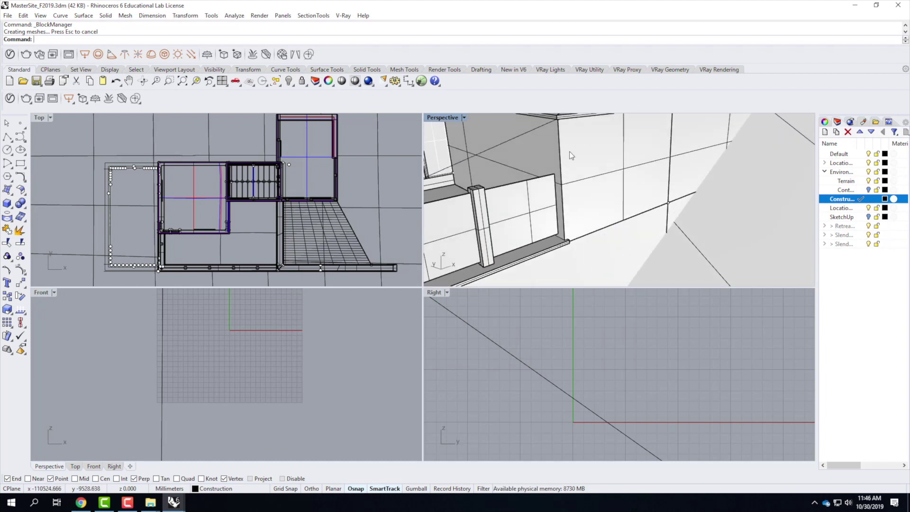
pyautogui.doubleClick(443, 117)
pyautogui.click(536, 240)
pyautogui.moveTo(537, 243); pyautogui.dragTo(560, 300, button='right')
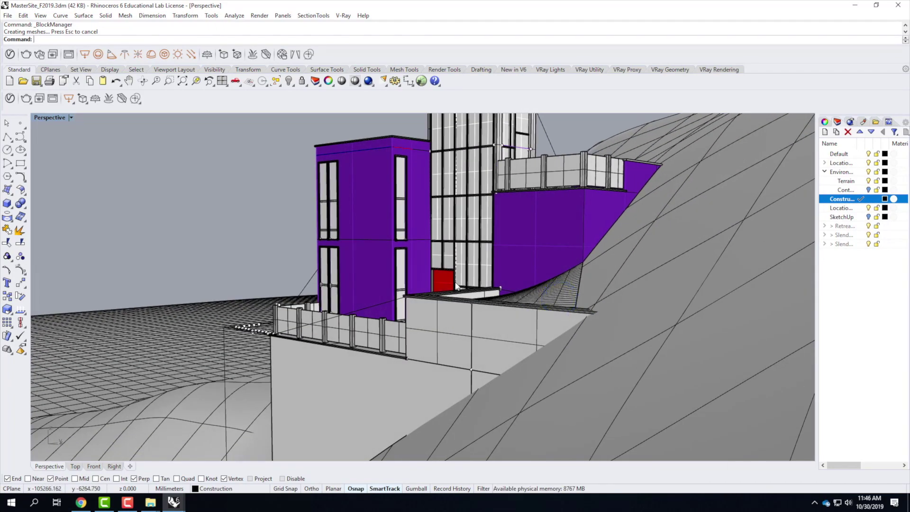
pyautogui.scroll(-3, 433, 280)
pyautogui.scroll(3, 434, 296)
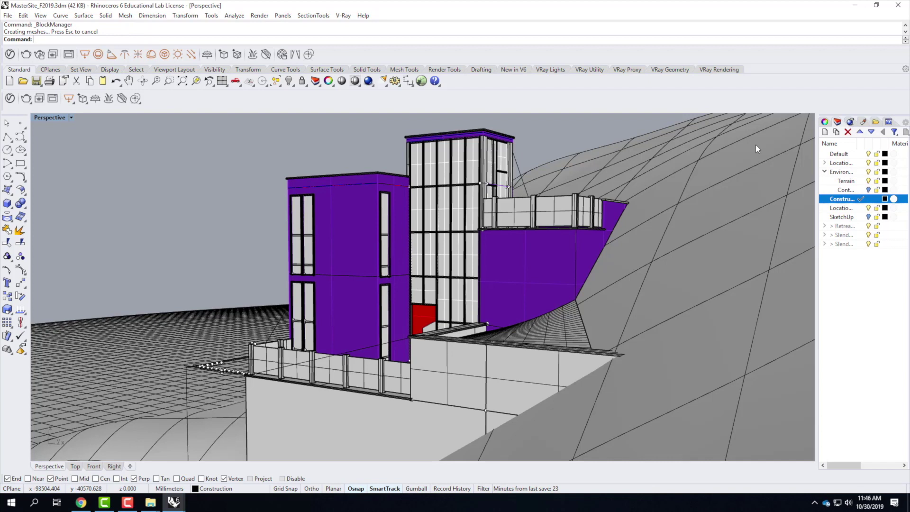
pyautogui.press('Escape')
pyautogui.press('Escape')
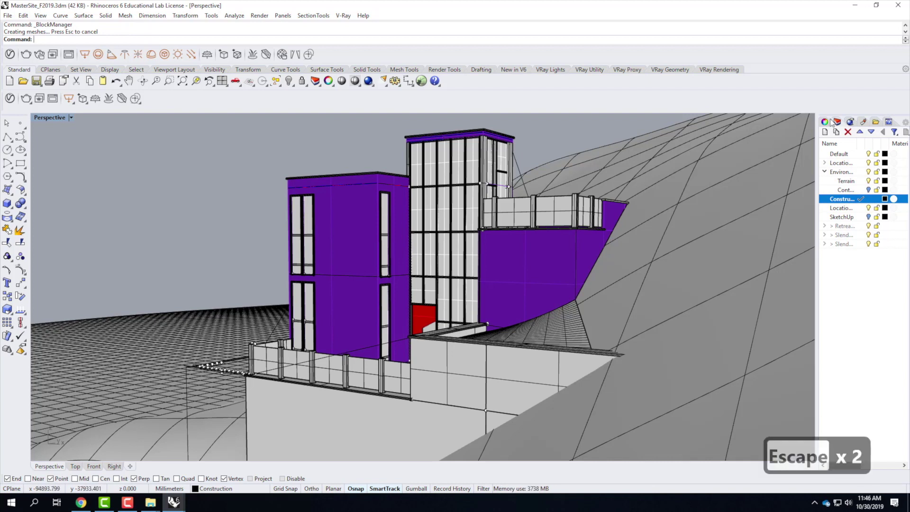
pyautogui.click(825, 122)
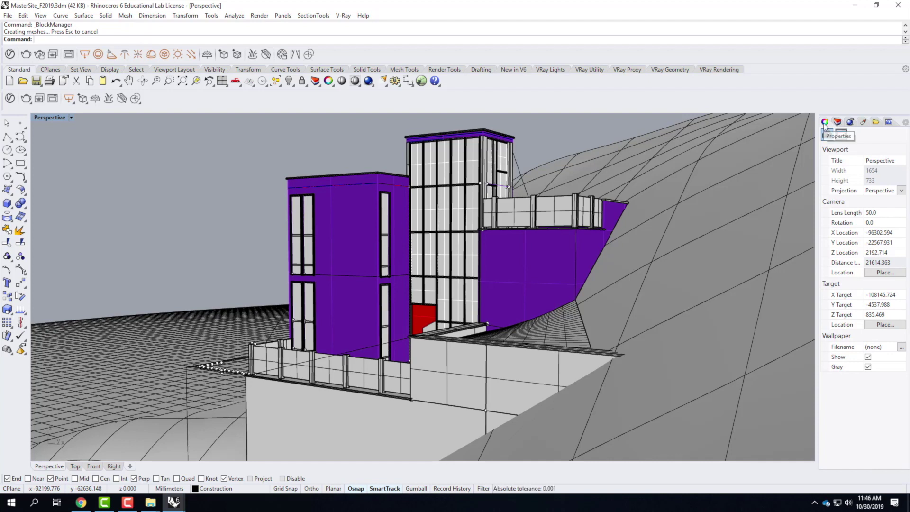
# Step: Set the Perspective camera's lens length to 28 mm
pyautogui.click(875, 213)
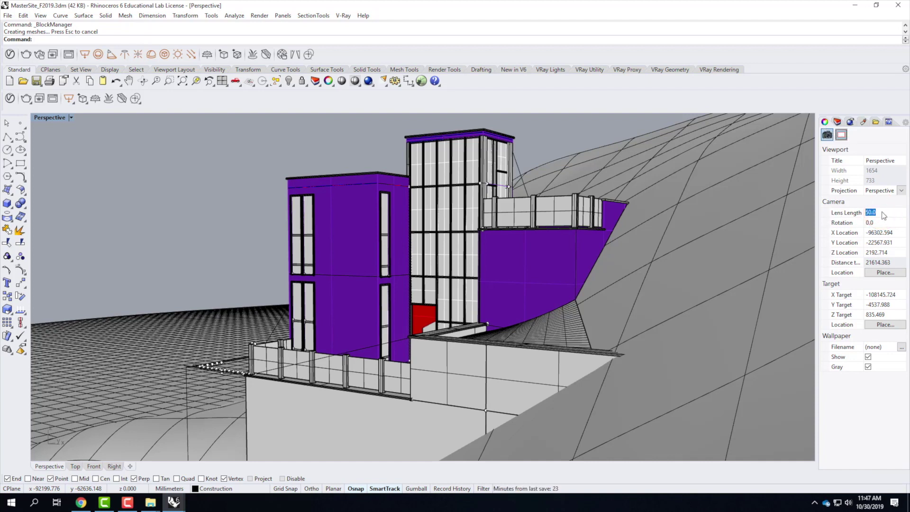
pyautogui.write('28')
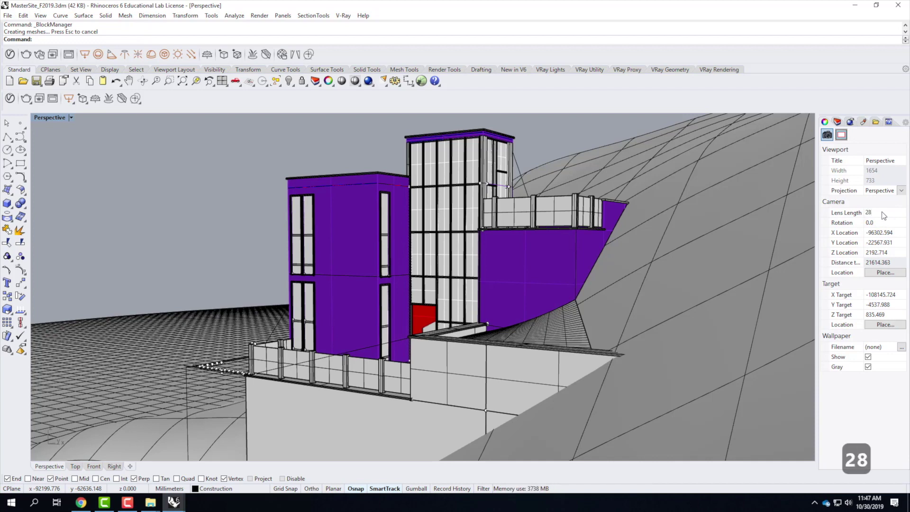
pyautogui.press('Return')
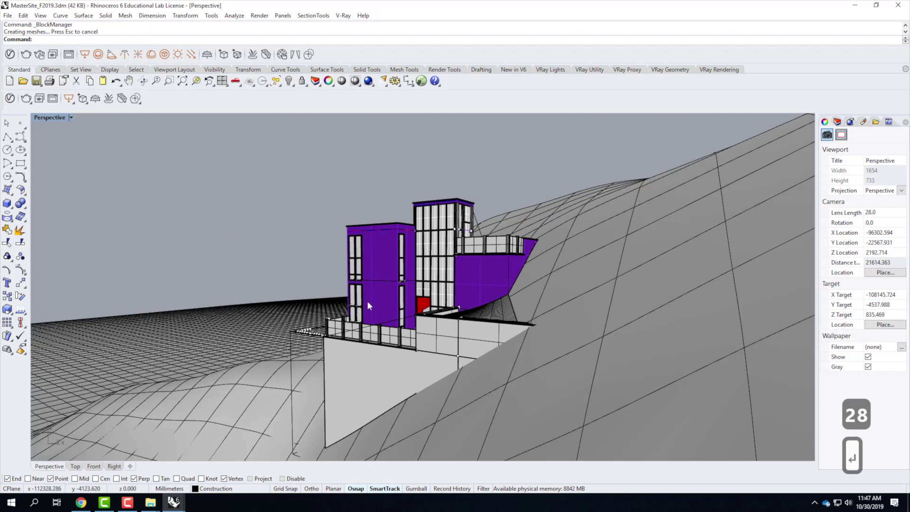
# Step: Zoom in, orbit lower and pan to frame the hillside building close up
pyautogui.scroll(2, 333, 350)
pyautogui.scroll(2, 333, 350)
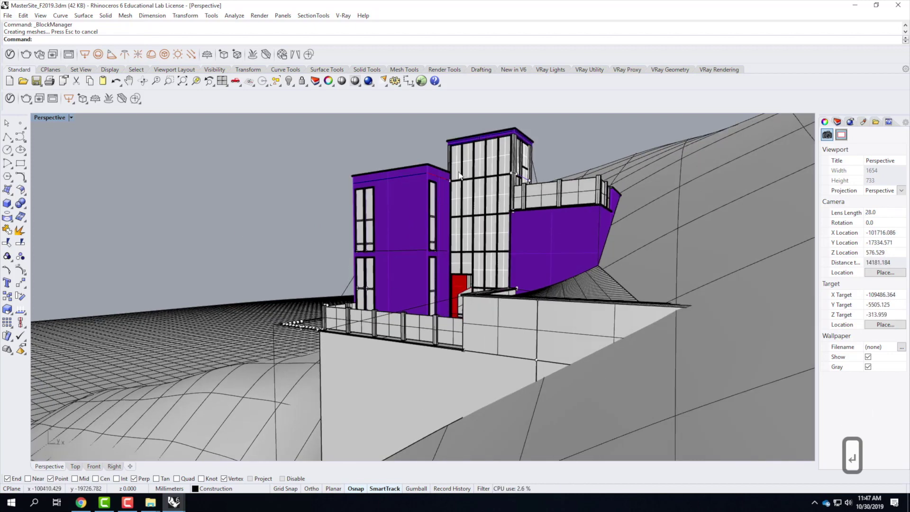
pyautogui.scroll(2, 493, 224)
pyautogui.moveTo(493, 224); pyautogui.dragTo(490, 213, button='right')
pyautogui.scroll(1, 452, 244)
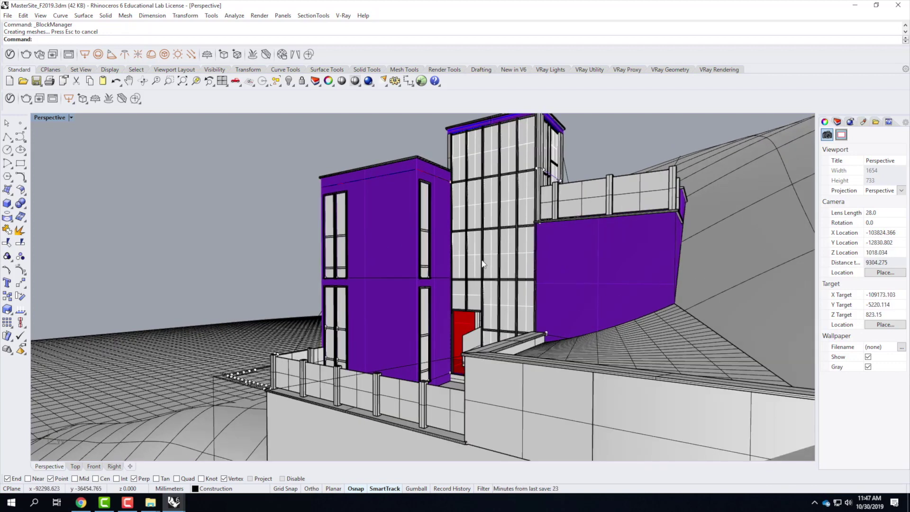
pyautogui.write('pan')
pyautogui.press('Return')
pyautogui.moveTo(480, 346); pyautogui.dragTo(491, 362)
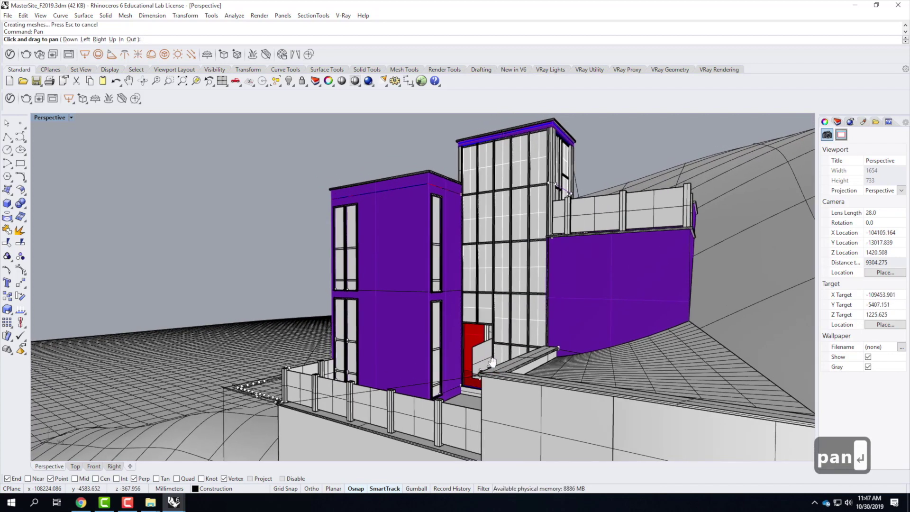
pyautogui.press('Return')
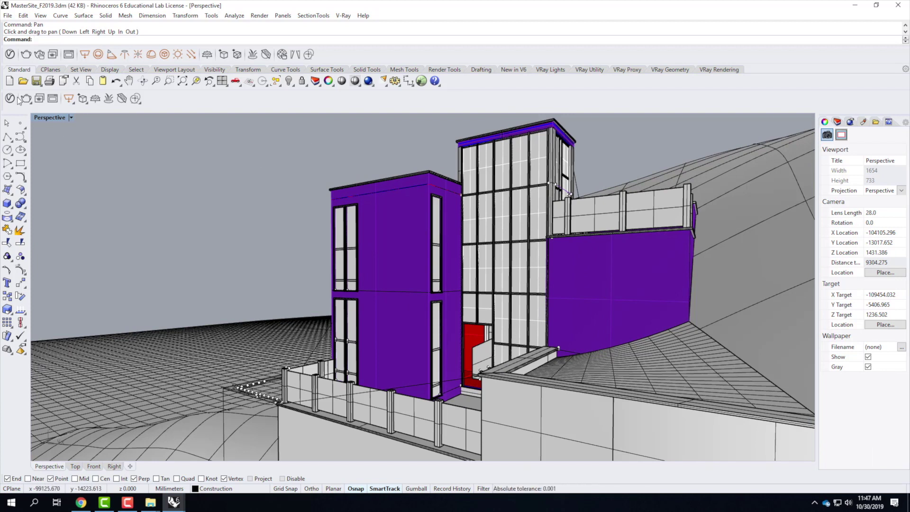
# Step: Save the current camera framing as the named view ExteriorRender01
pyautogui.click(71, 117)
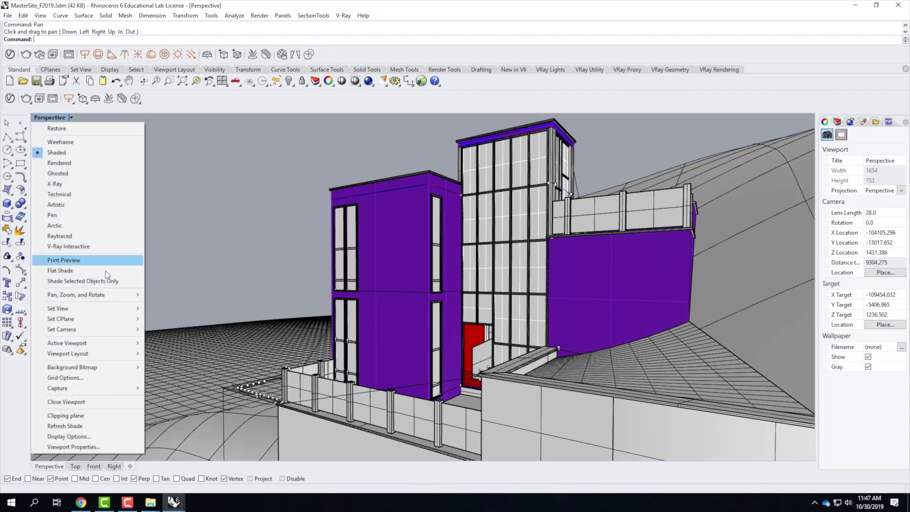
pyautogui.moveTo(123, 313)
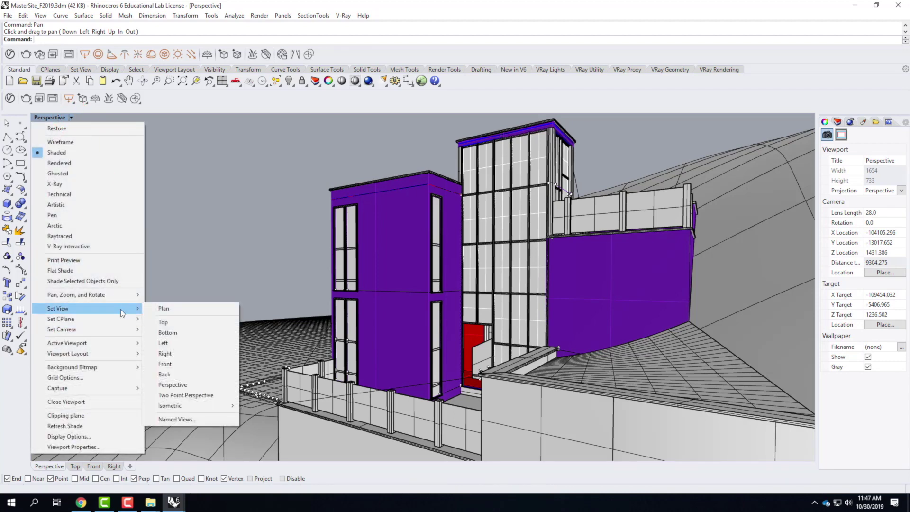
pyautogui.click(178, 419)
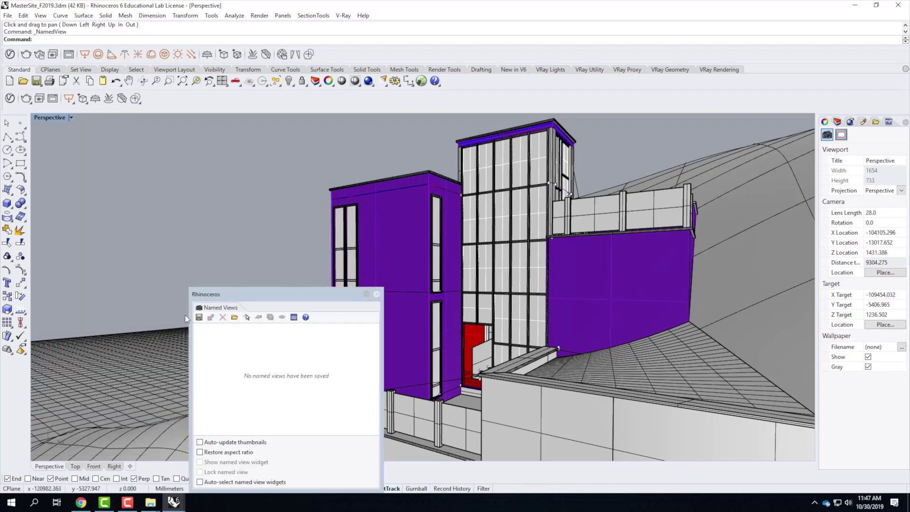
pyautogui.click(200, 317)
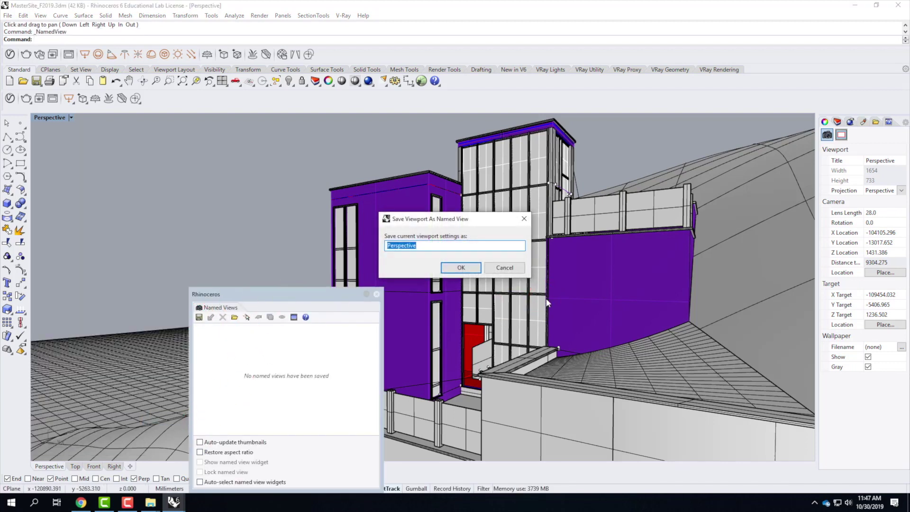
pyautogui.write('Exterio')
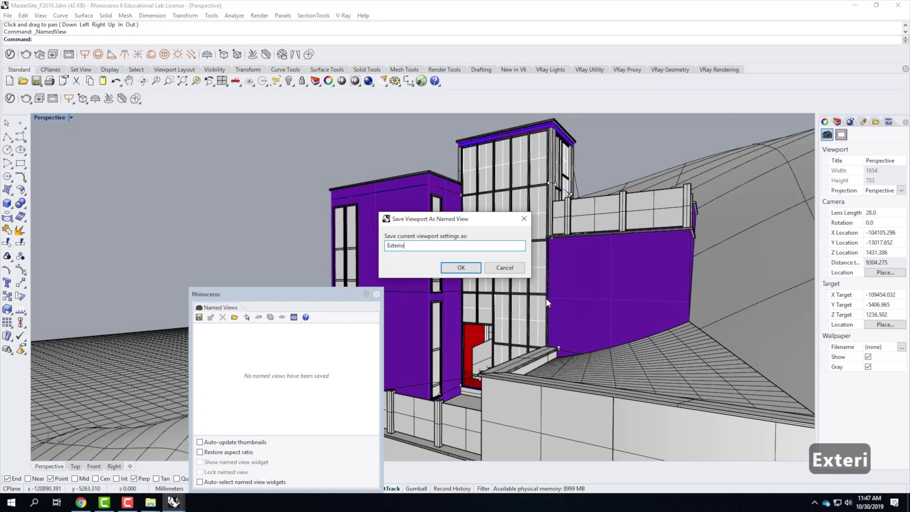
pyautogui.write('rRender01')
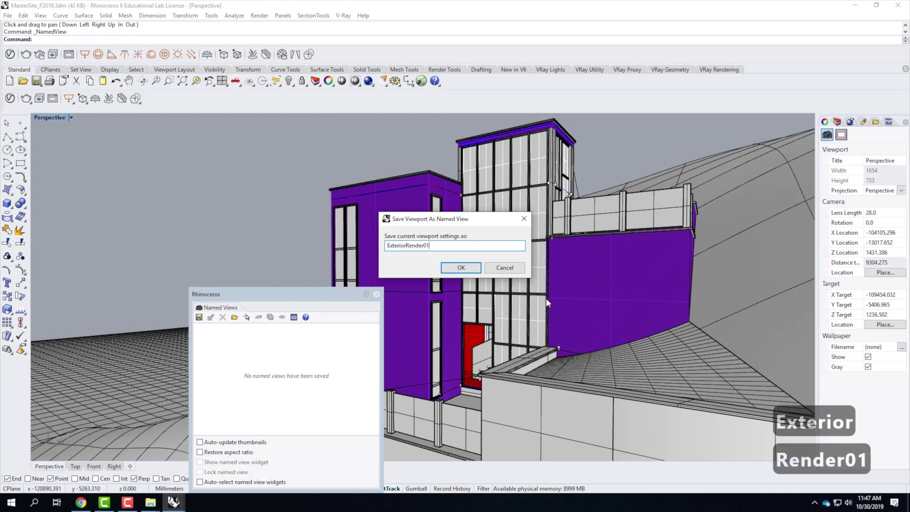
pyautogui.click(471, 268)
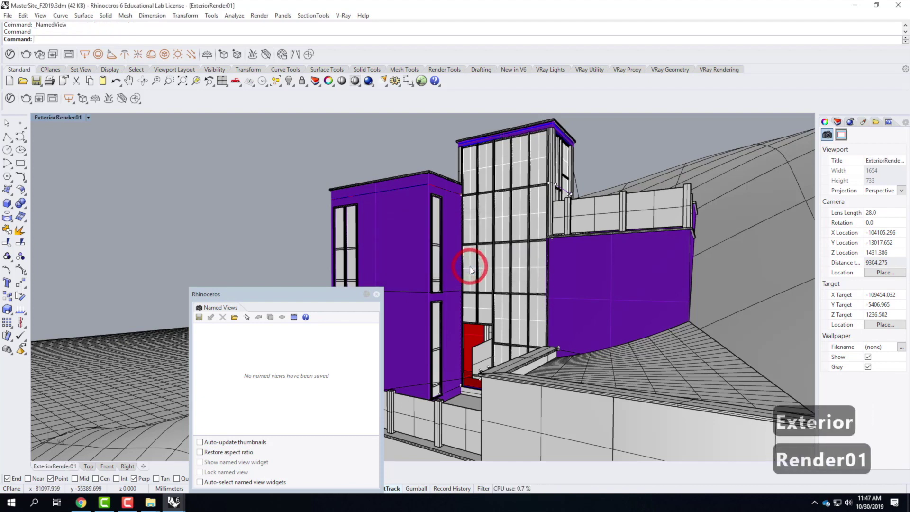
pyautogui.click(377, 294)
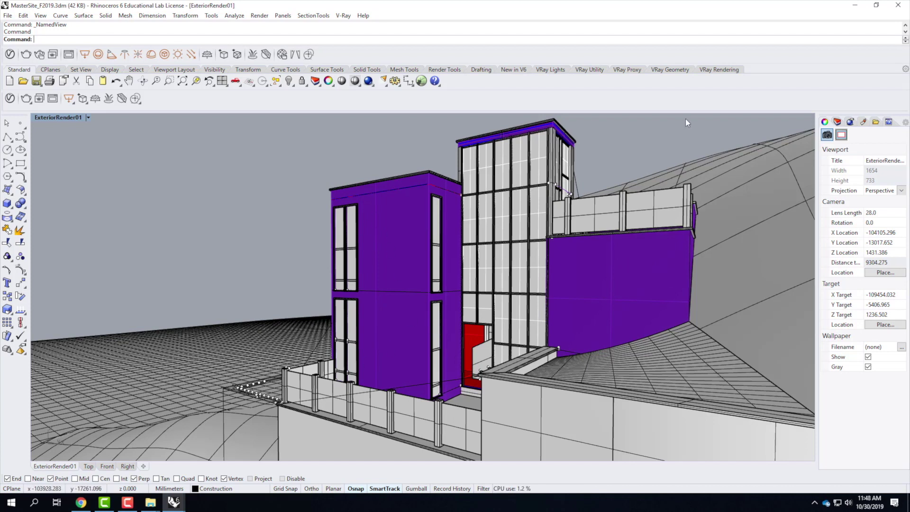
# Step: Check the terrain surface, deselect it, and bring up the V-Ray Asset Editor
pyautogui.click(761, 246)
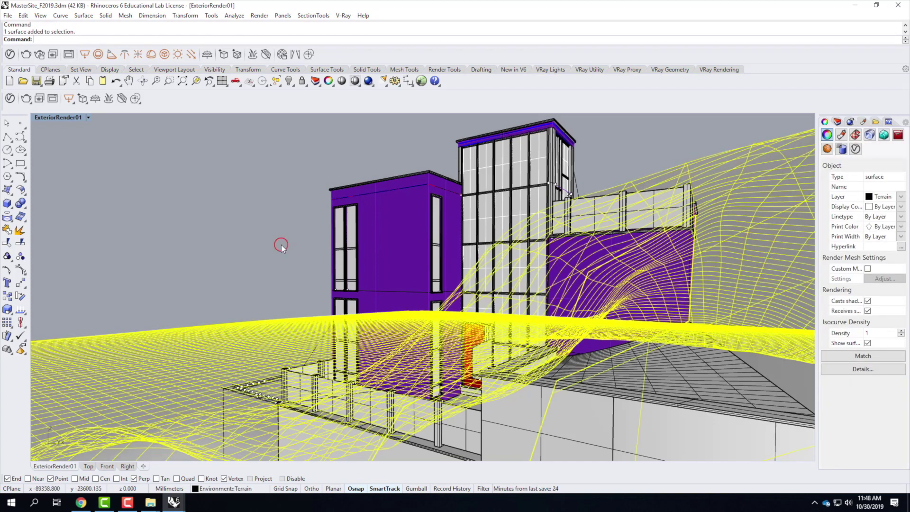
pyautogui.click(280, 245)
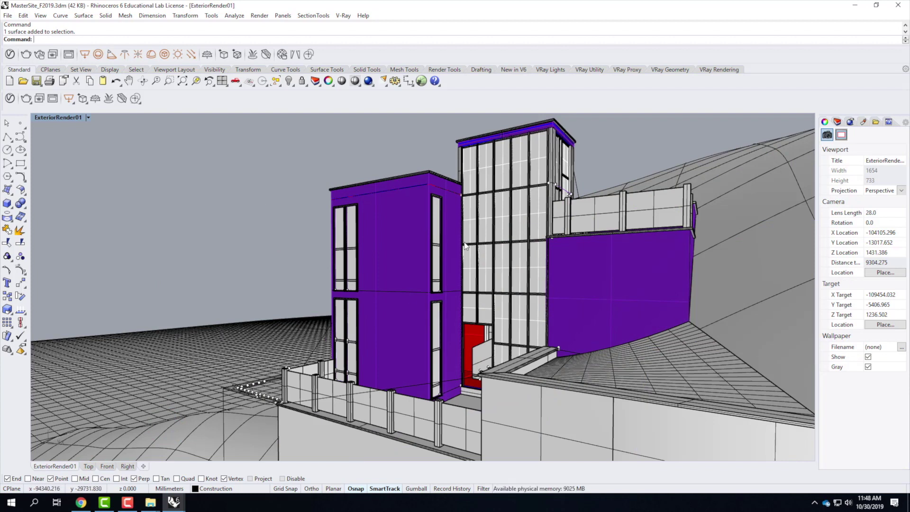
pyautogui.click(757, 272)
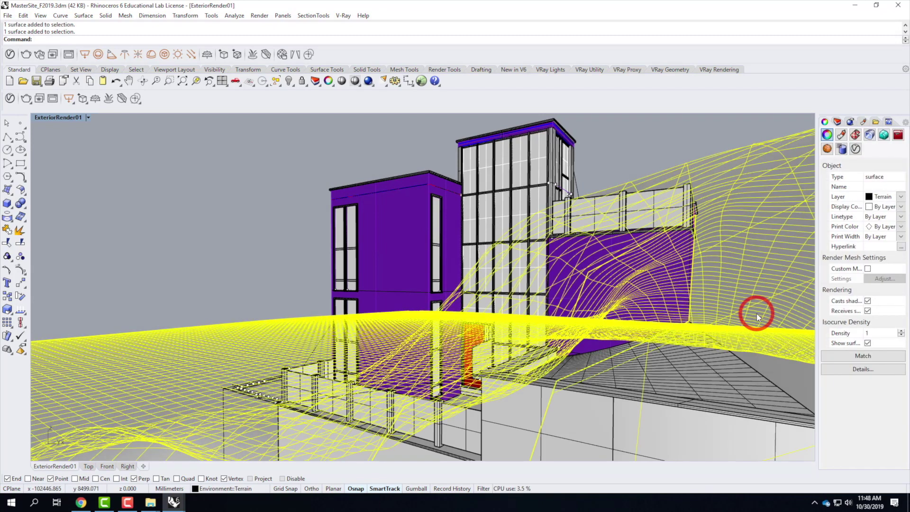
pyautogui.click(264, 169)
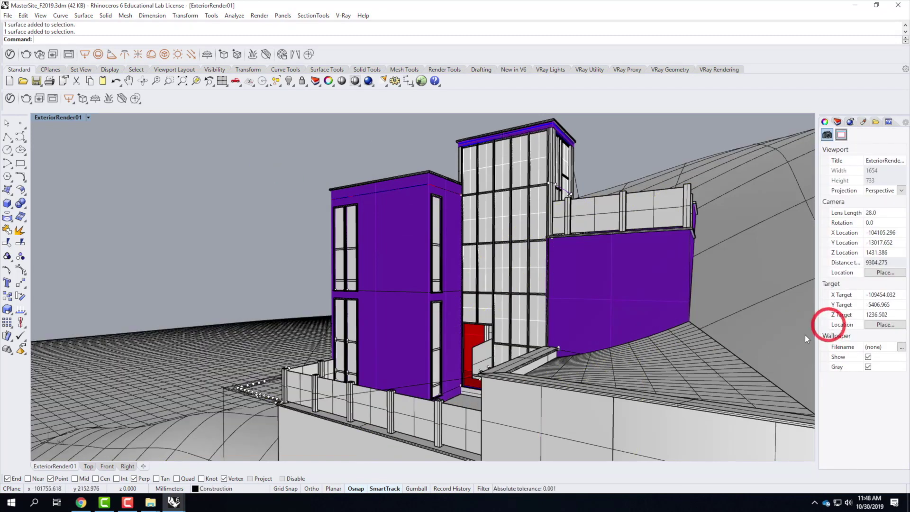
pyautogui.click(10, 99)
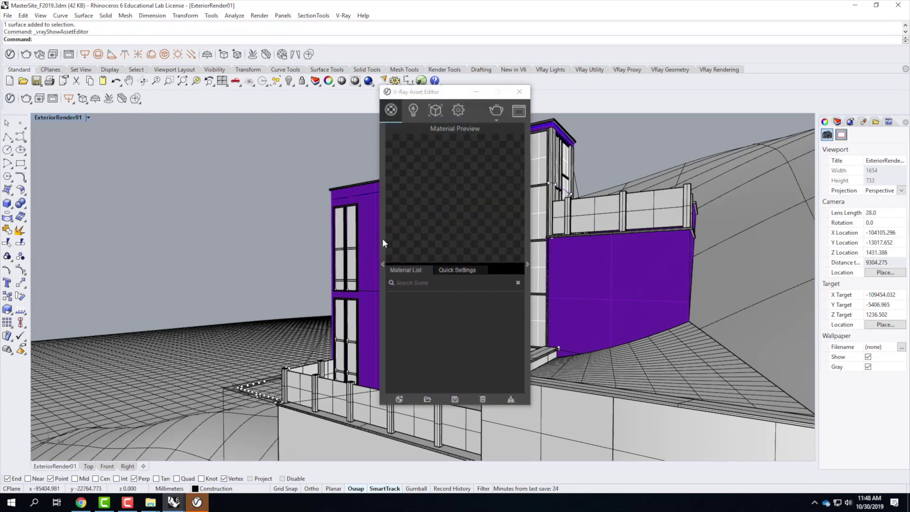
# Step: Add Grass A 200cm from the Ground library to the scene materials
pyautogui.click(382, 238)
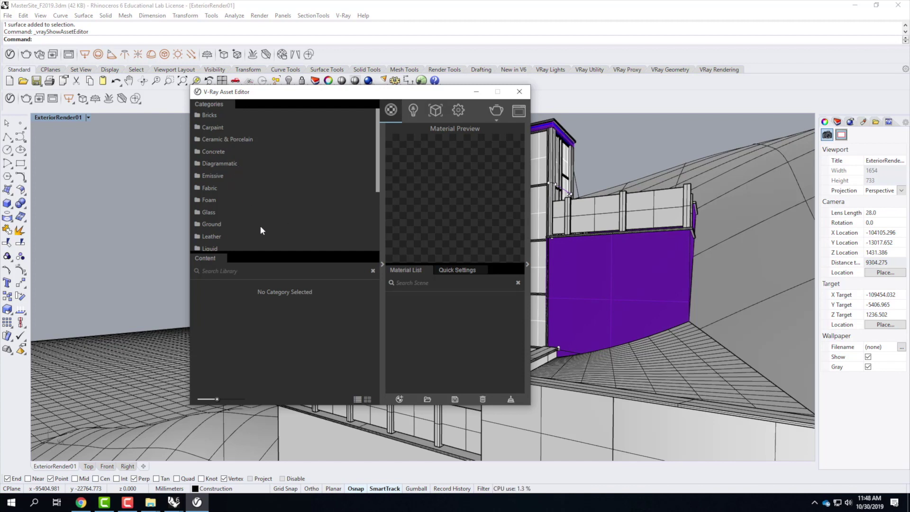
pyautogui.click(204, 225)
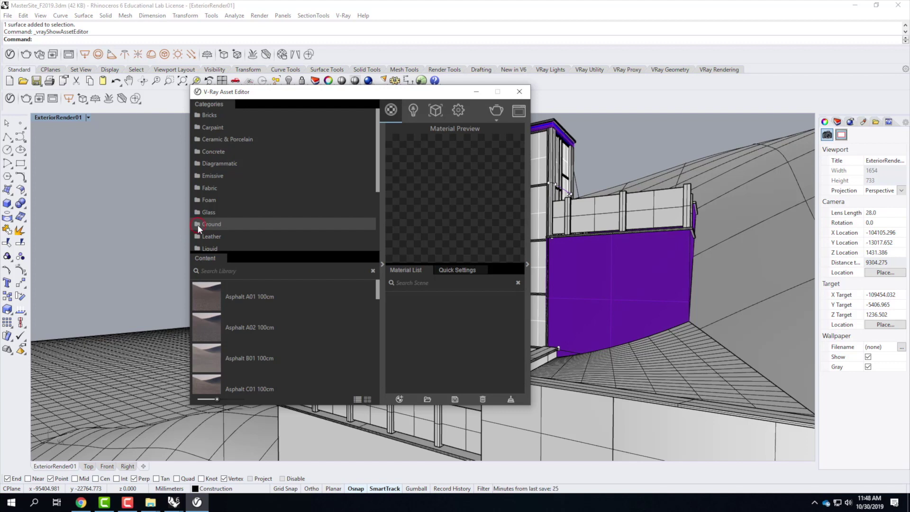
pyautogui.click(218, 222)
pyautogui.click(201, 223)
pyautogui.scroll(-2, 298, 331)
pyautogui.scroll(-5, 297, 331)
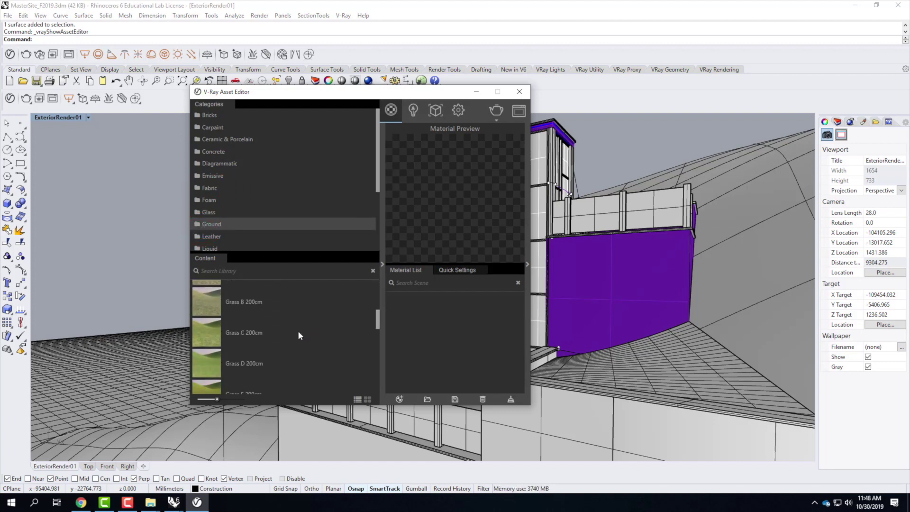
pyautogui.scroll(-2, 209, 378)
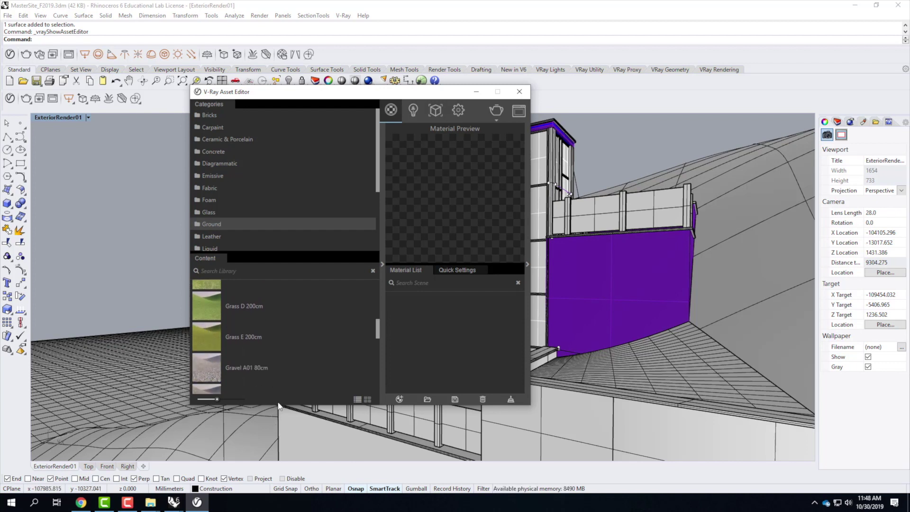
pyautogui.moveTo(280, 407); pyautogui.dragTo(279, 472)
pyautogui.scroll(4, 259, 359)
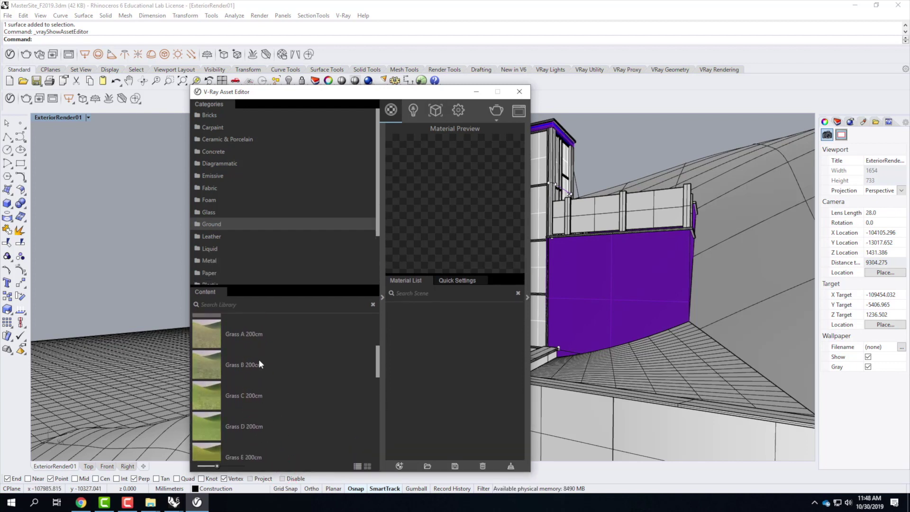
pyautogui.click(204, 342)
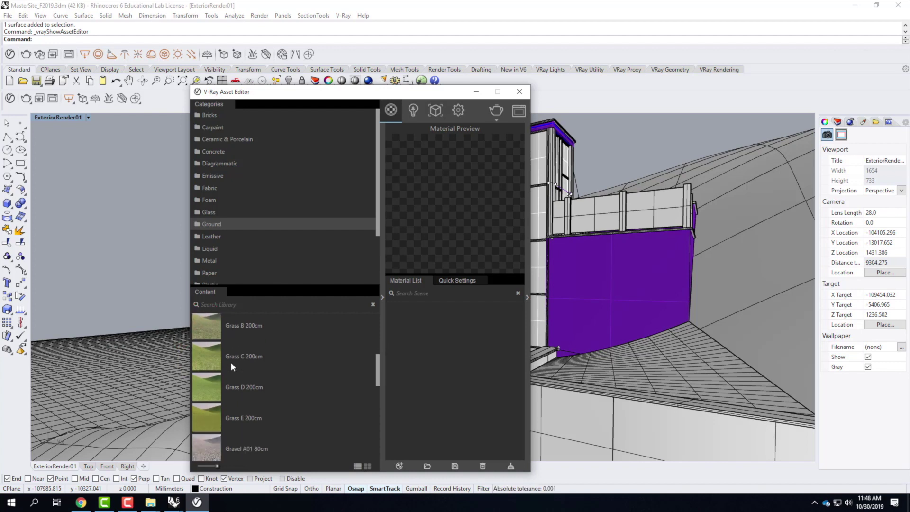
pyautogui.moveTo(209, 338); pyautogui.dragTo(464, 335)
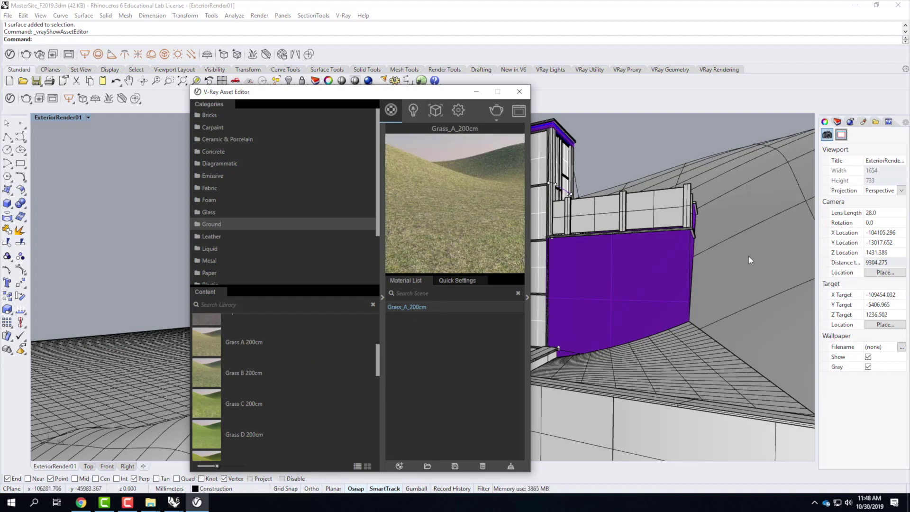
# Step: Assign Grass_A_200cm to the Environment::Terrain layer and close the V-Ray Asset Editor
pyautogui.click(749, 232)
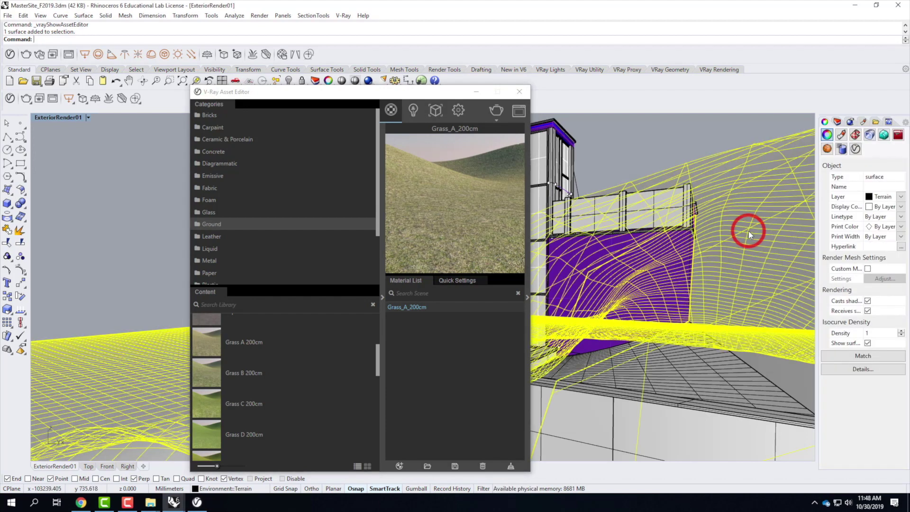
pyautogui.rightClick(416, 308)
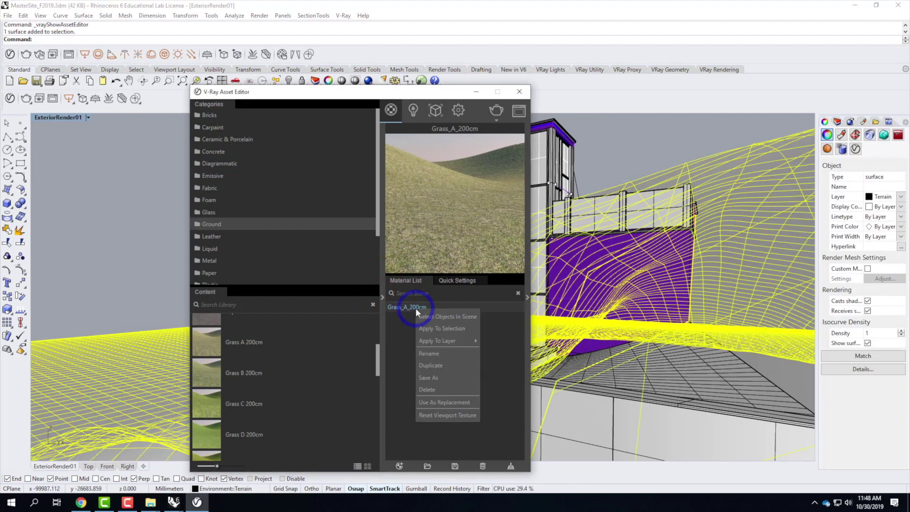
pyautogui.moveTo(437, 341)
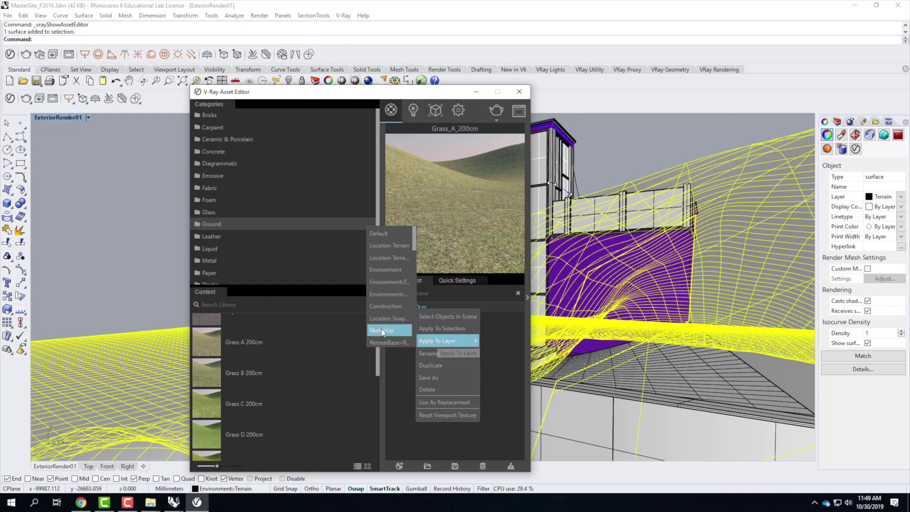
pyautogui.click(387, 283)
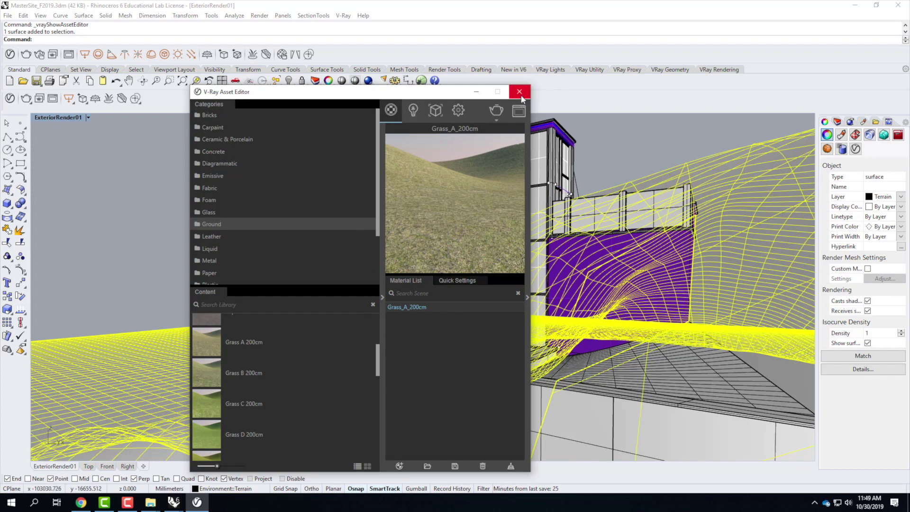
pyautogui.click(475, 92)
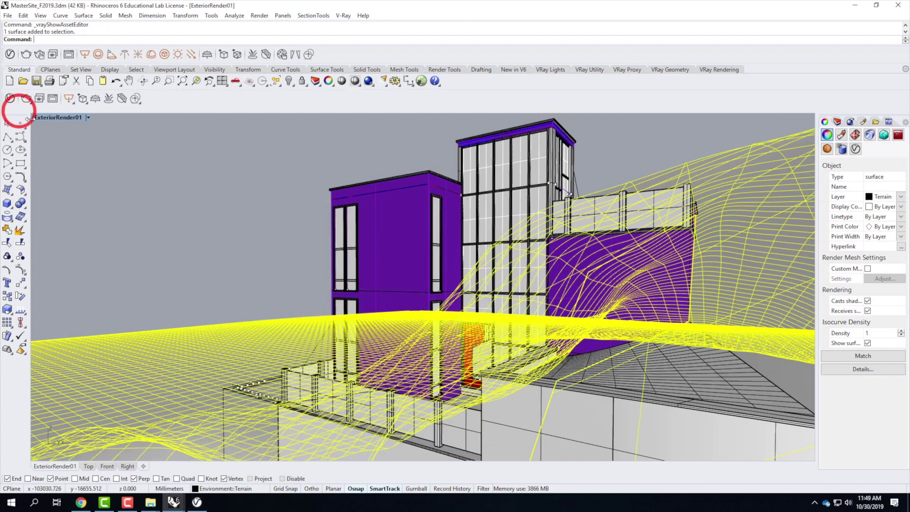
# Step: Preview ExteriorRender01 in Rendered mode, then return it to Shaded
pyautogui.click(88, 117)
pyautogui.click(87, 163)
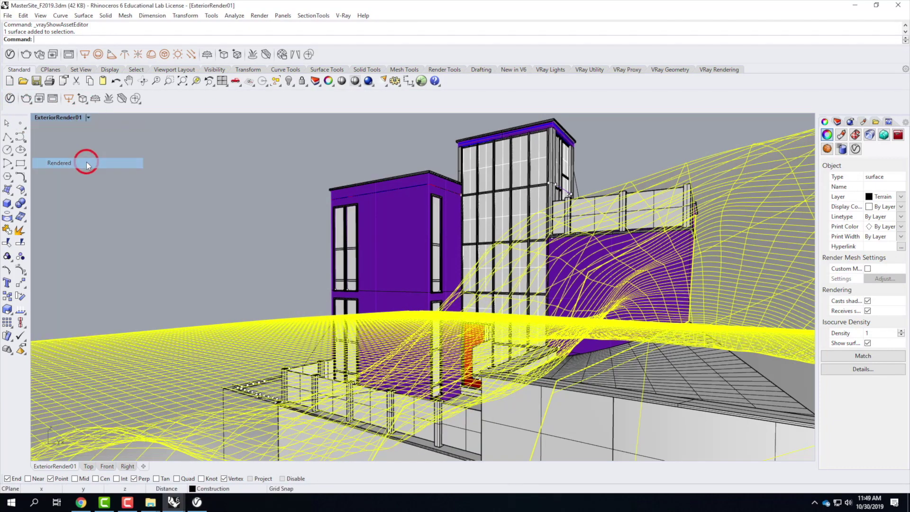
pyautogui.click(294, 194)
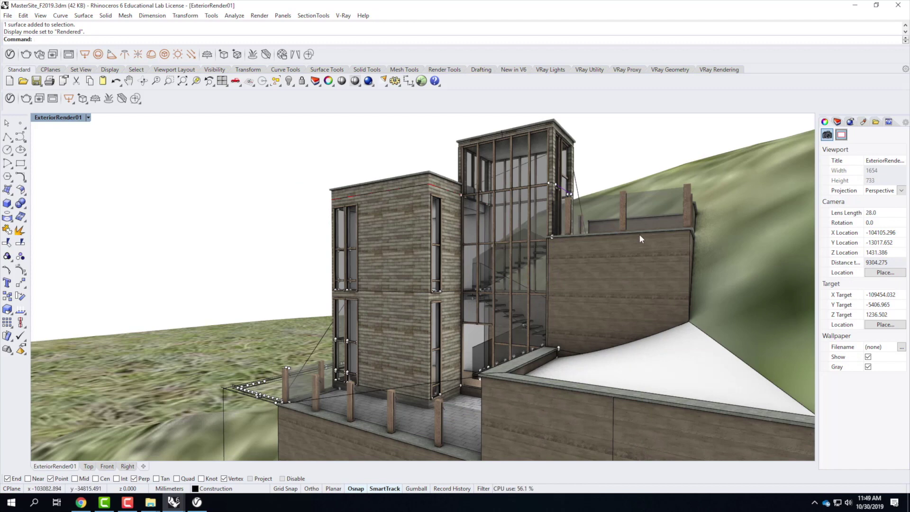
pyautogui.click(87, 118)
pyautogui.click(75, 150)
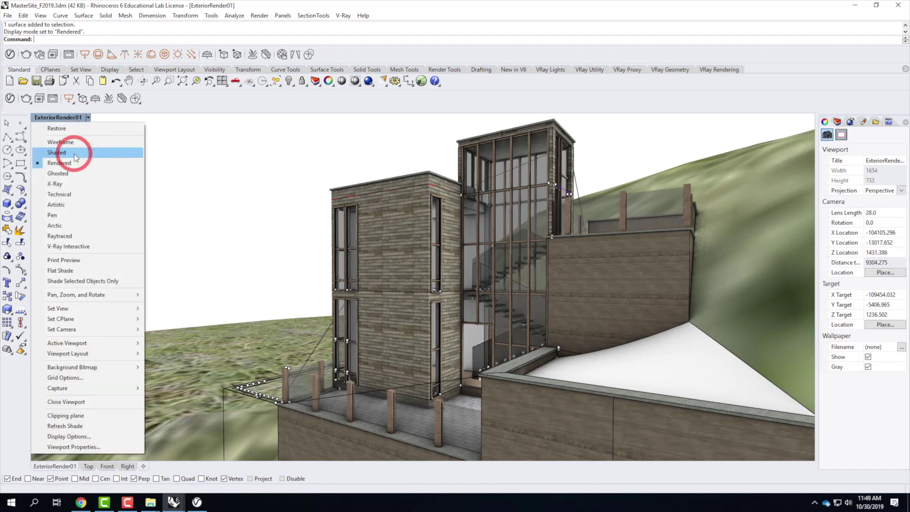
# Step: Maximize the Top view in Rendered mode and zoom in on the grass terrain
pyautogui.click(57, 118)
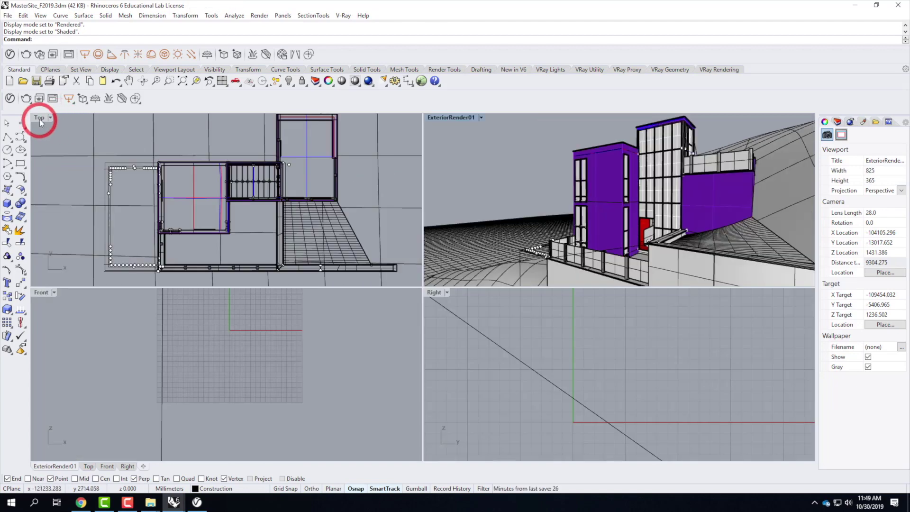
pyautogui.doubleClick(39, 118)
pyautogui.scroll(-5, 164, 214)
pyautogui.scroll(-10, 255, 234)
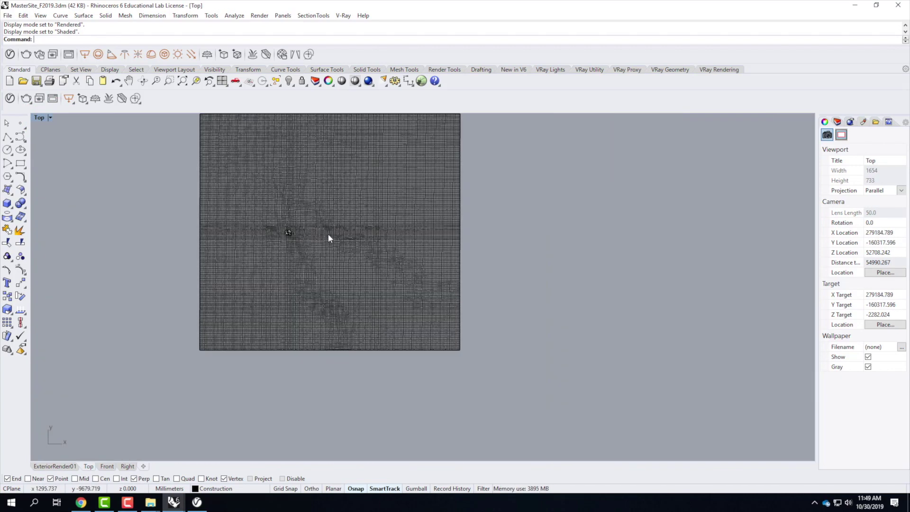
pyautogui.click(332, 234)
pyautogui.click(54, 126)
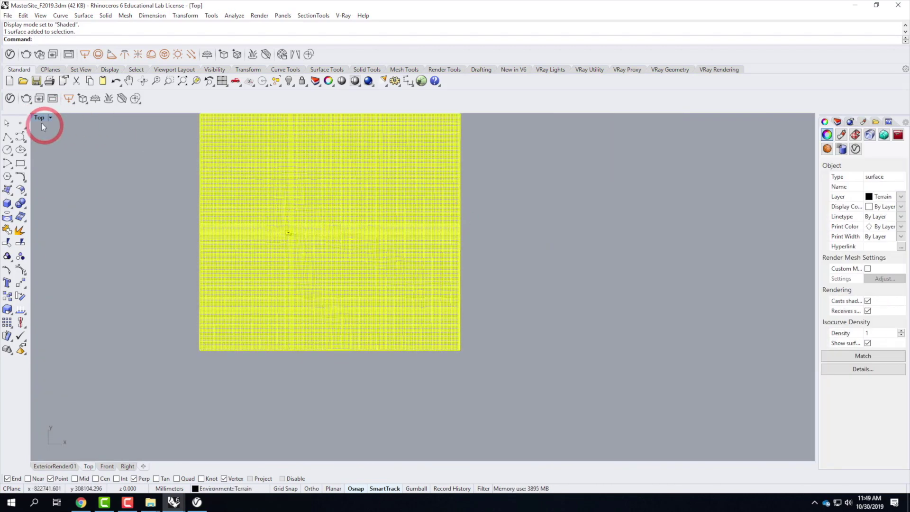
pyautogui.click(50, 118)
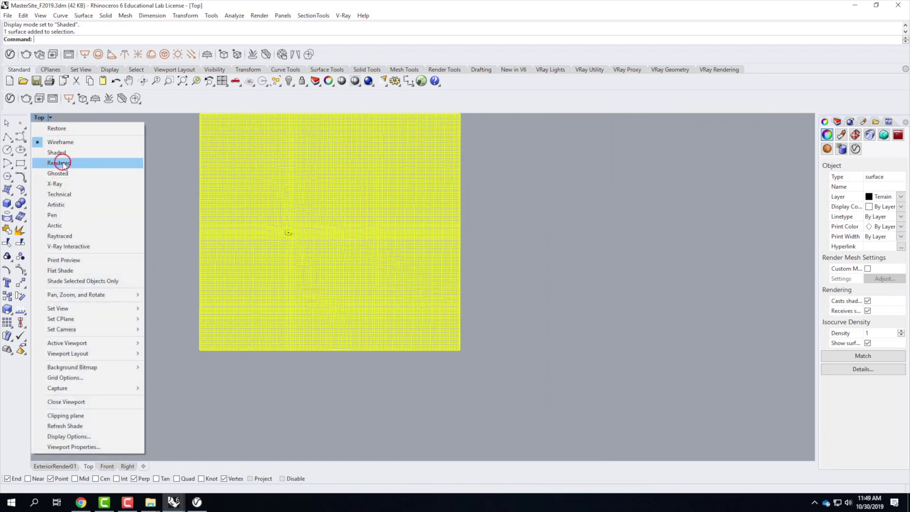
pyautogui.click(62, 163)
pyautogui.click(426, 310)
pyautogui.click(514, 255)
pyautogui.click(512, 310)
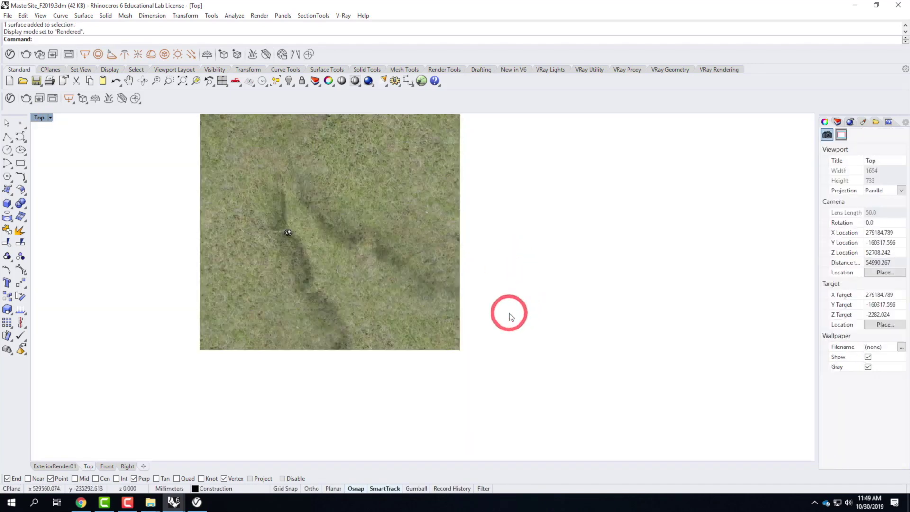
pyautogui.scroll(8, 372, 223)
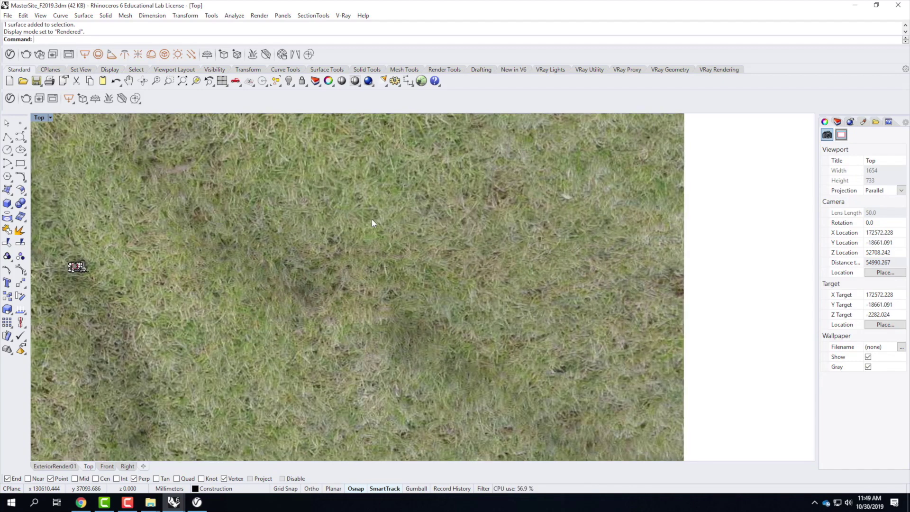
# Step: Apply surface mapping to the terrain with locked UVW repeat, trying a repeat of 15
pyautogui.click(372, 219)
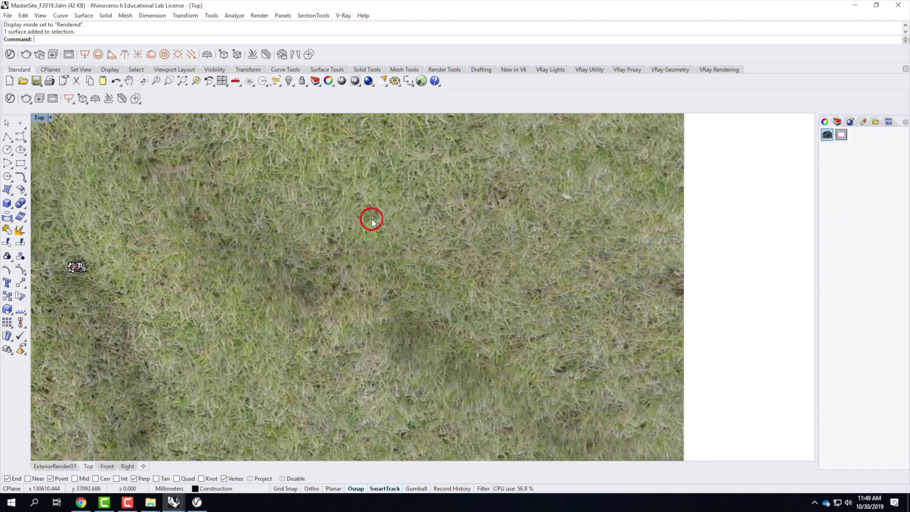
pyautogui.click(256, 190)
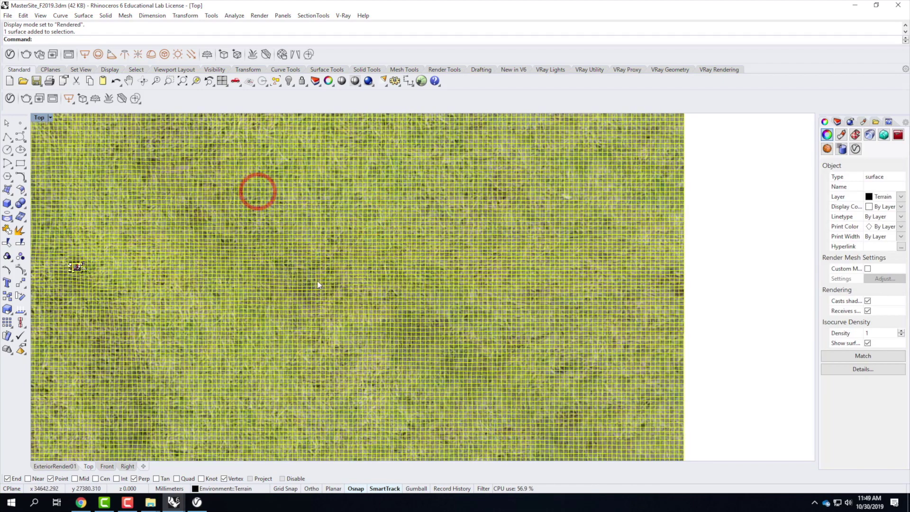
pyautogui.click(856, 135)
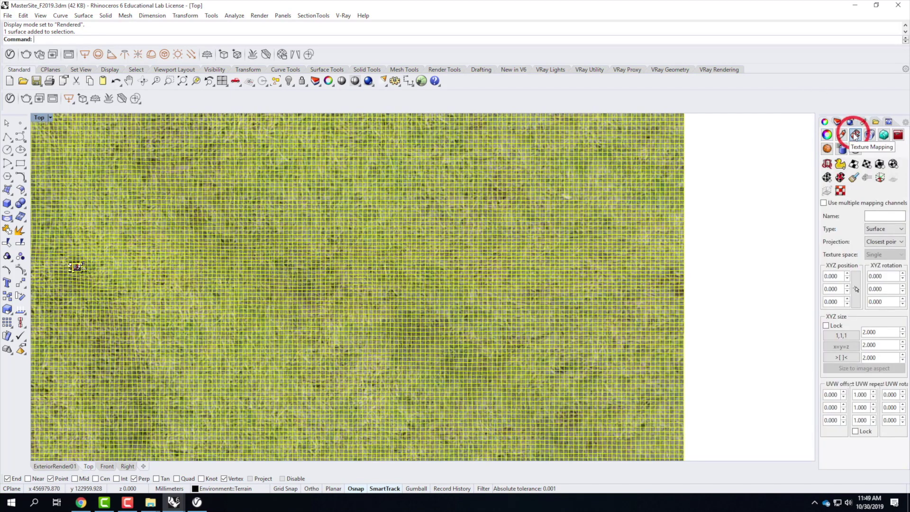
pyautogui.click(855, 165)
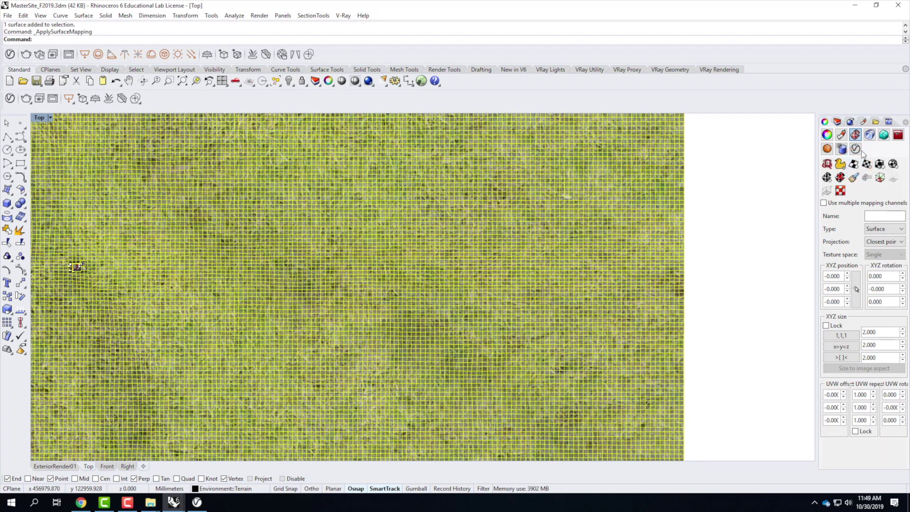
pyautogui.click(856, 432)
pyautogui.doubleClick(861, 394)
pyautogui.write('15')
pyautogui.press('Return')
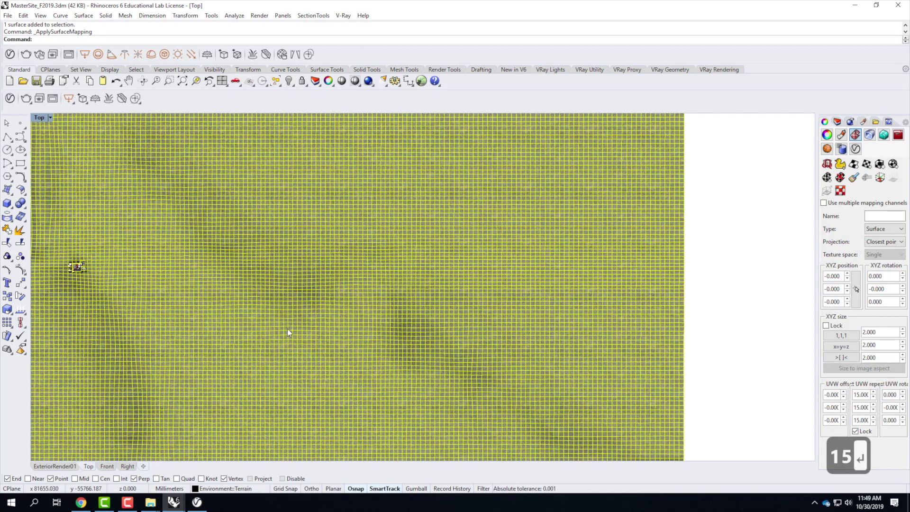
pyautogui.press('Escape')
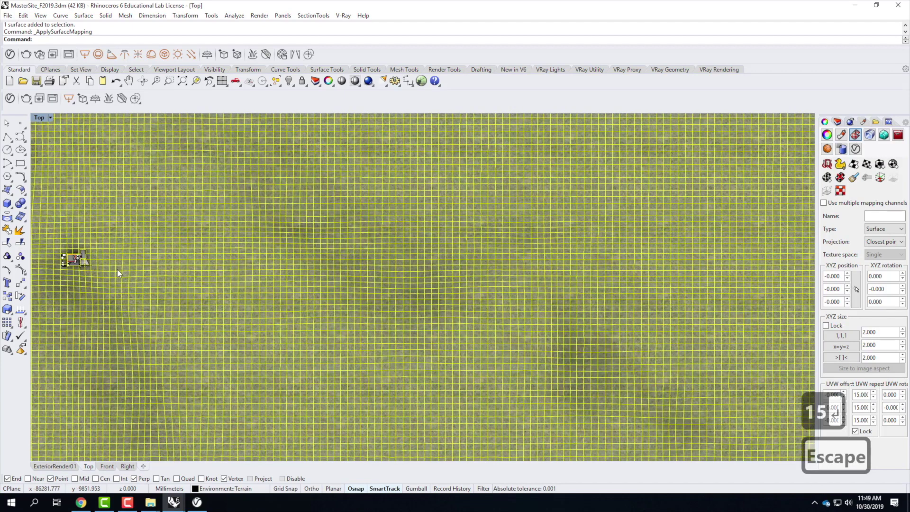
# Step: Raise the terrain's UVW texture repeat through 30 and 60 to 100
pyautogui.scroll(3, 106, 265)
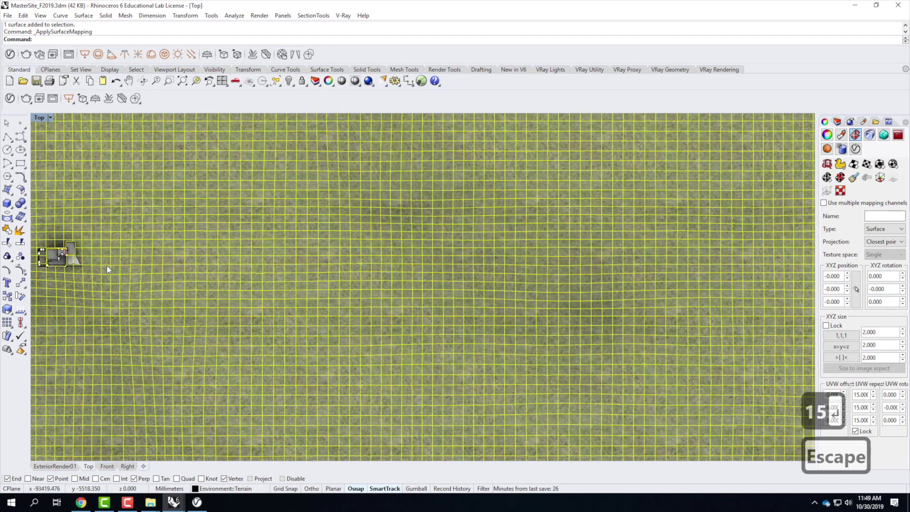
pyautogui.scroll(1, 107, 265)
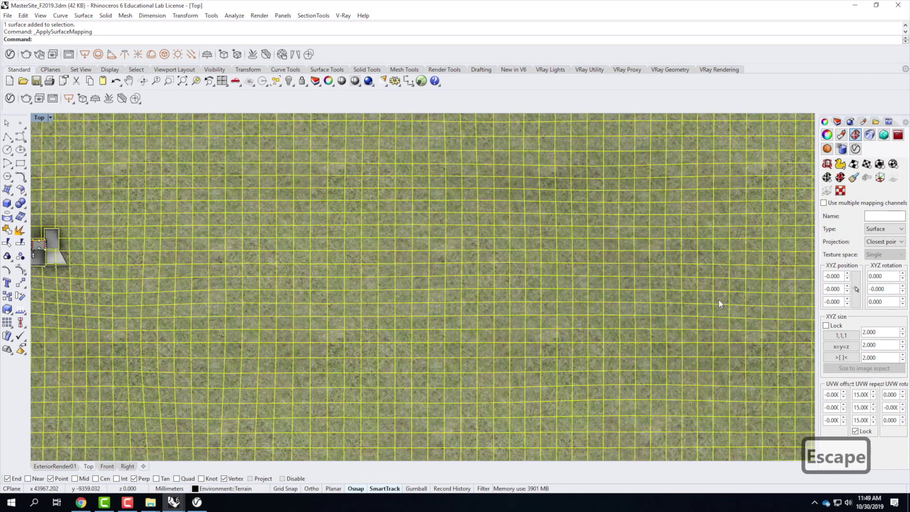
pyautogui.click(862, 420)
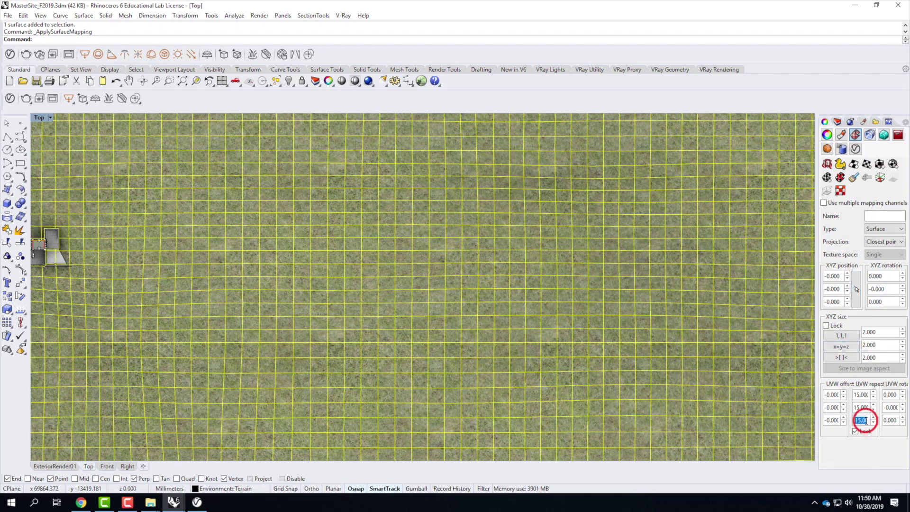
pyautogui.write('30')
pyautogui.press('Return')
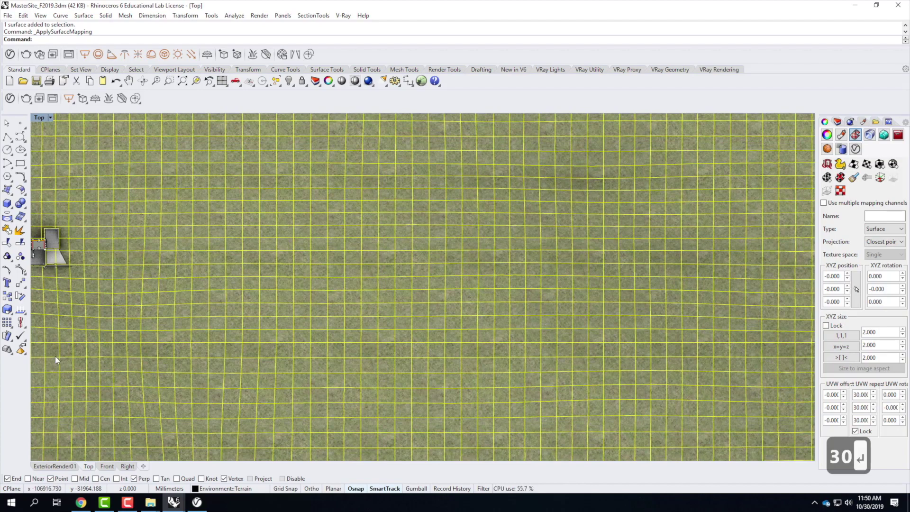
pyautogui.scroll(5, 75, 269)
pyautogui.scroll(5, 76, 269)
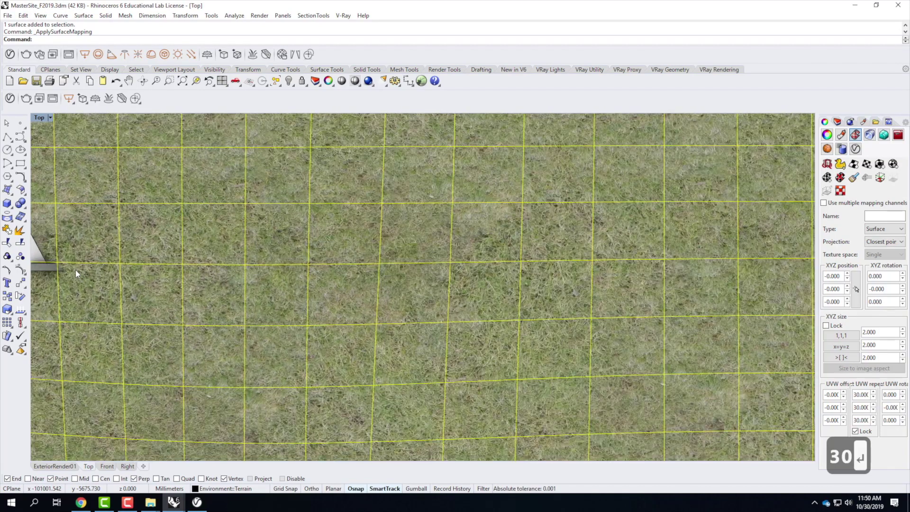
pyautogui.scroll(2, 75, 269)
pyautogui.doubleClick(860, 420)
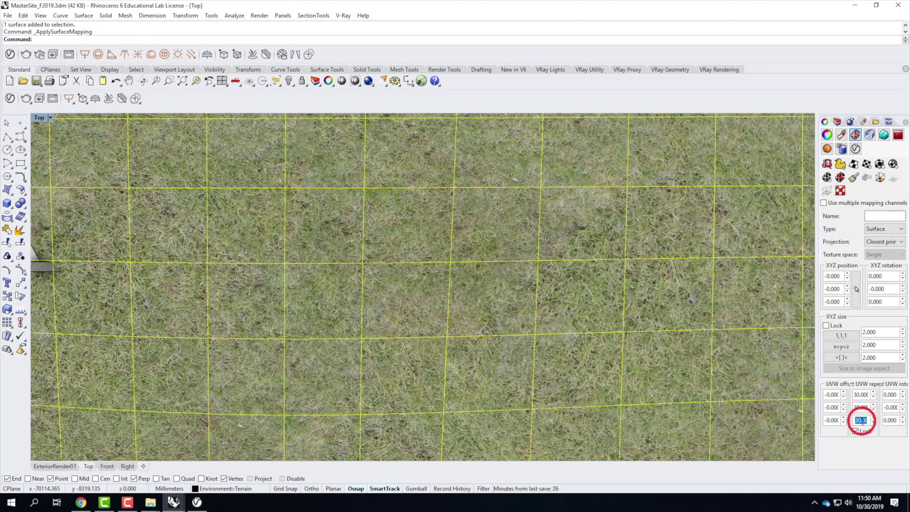
pyautogui.write('60')
pyautogui.press('Return')
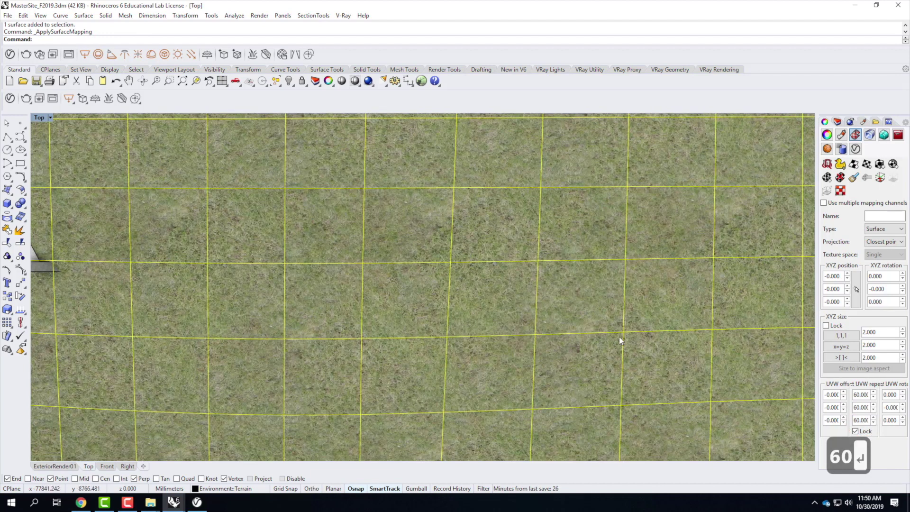
pyautogui.doubleClick(861, 420)
pyautogui.write('10')
pyautogui.press('Return')
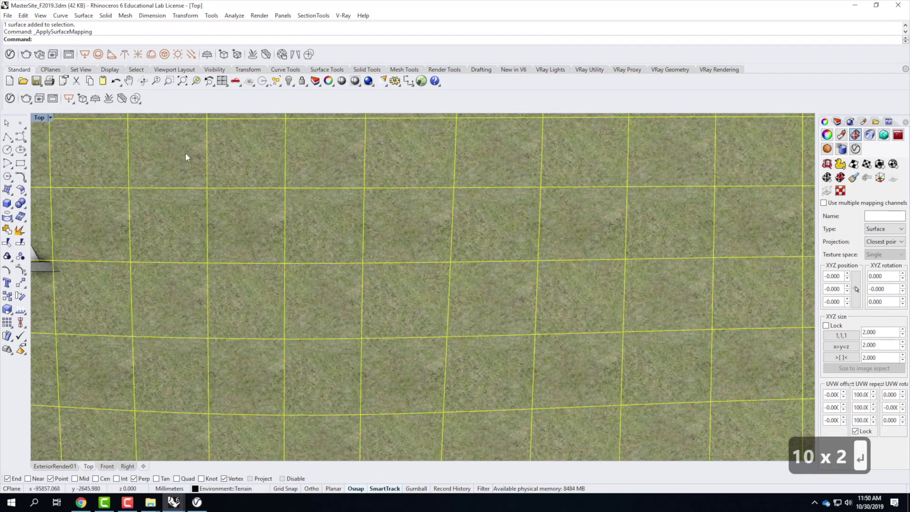
# Step: Restore the four-view layout, maximize ExteriorRender01 and reselect the terrain
pyautogui.doubleClick(40, 118)
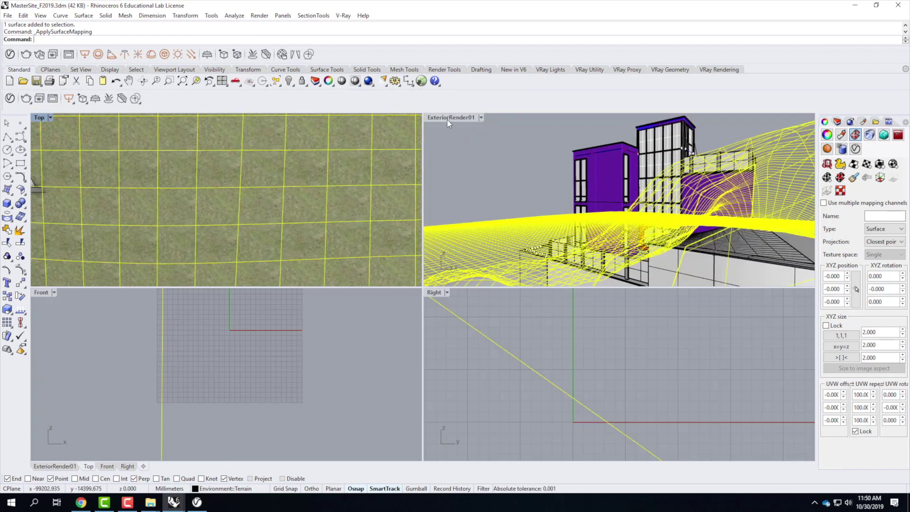
pyautogui.doubleClick(448, 118)
pyautogui.click(248, 221)
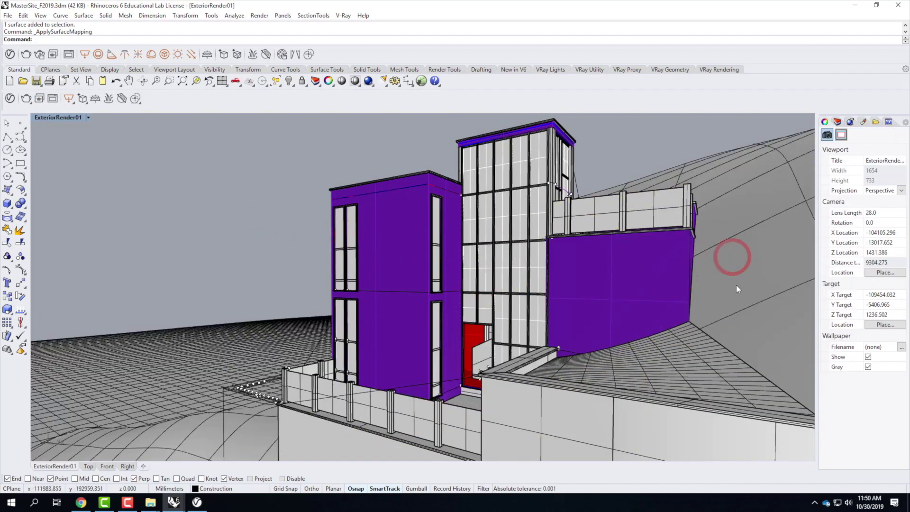
pyautogui.click(727, 249)
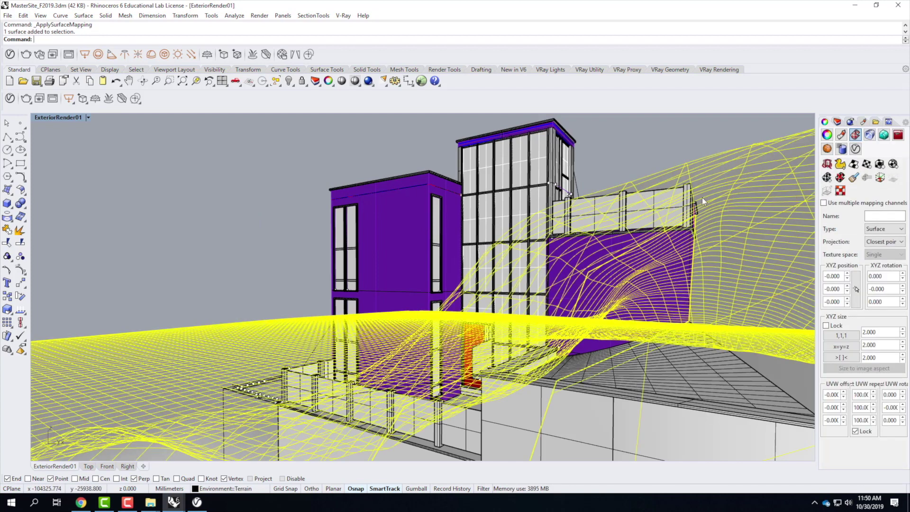
pyautogui.click(778, 210)
pyautogui.click(774, 215)
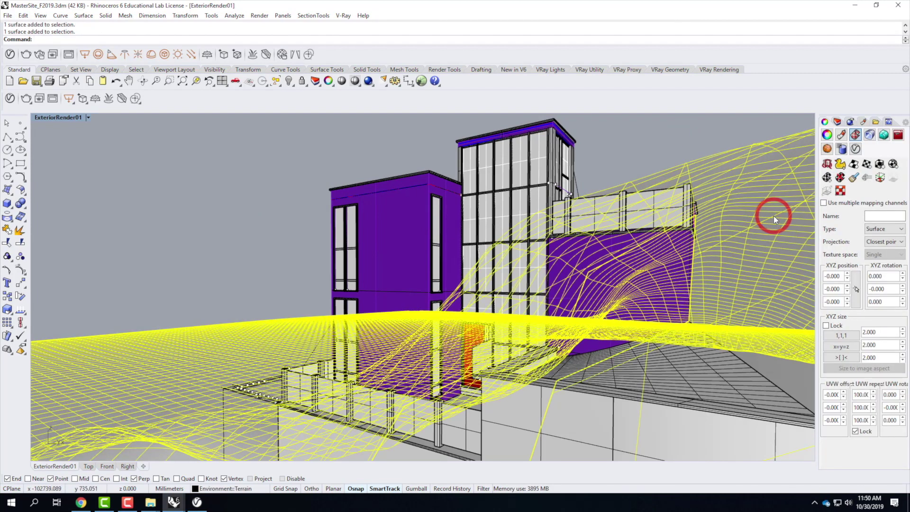
# Step: Match the small wedge surface's mapping to the large terrain
pyautogui.click(703, 369)
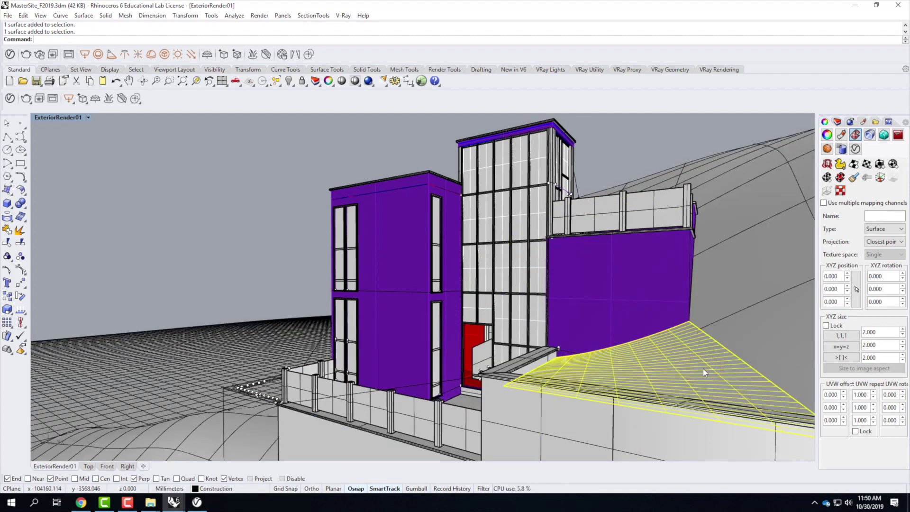
pyautogui.click(854, 178)
pyautogui.click(295, 134)
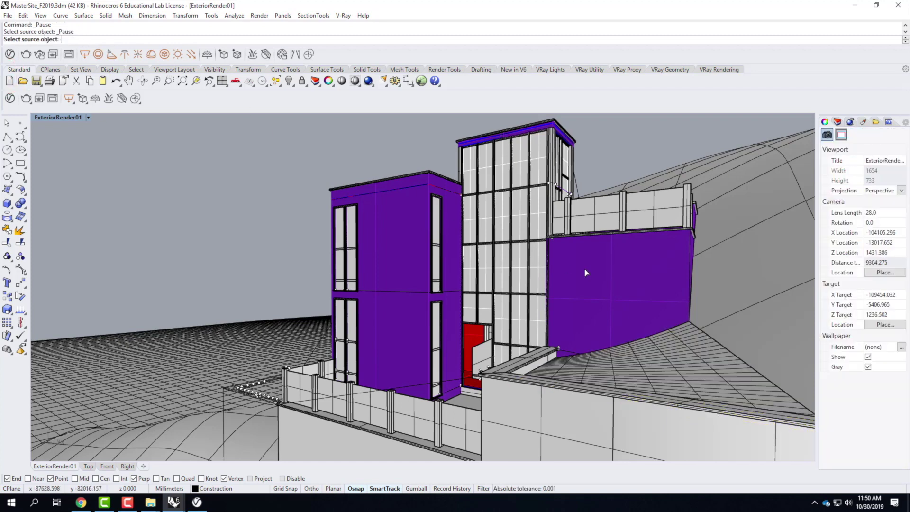
pyautogui.click(747, 177)
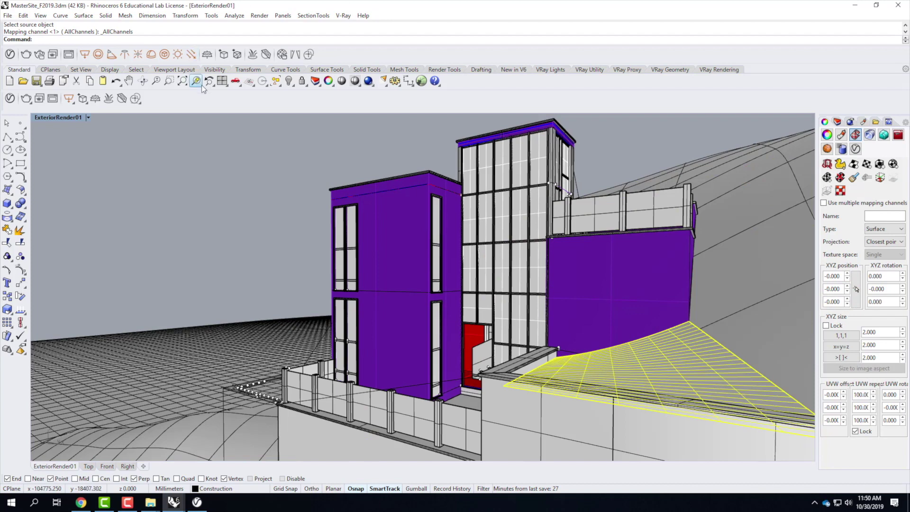
pyautogui.click(88, 118)
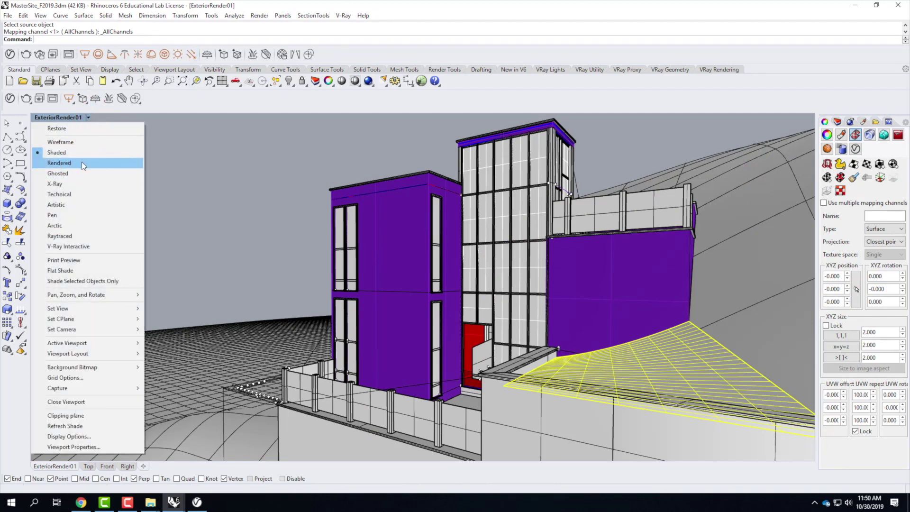
# Step: Switch ExteriorRender01 to Rendered and move the wedge surface onto the Terrain layer
pyautogui.click(82, 162)
pyautogui.click(637, 143)
pyautogui.click(787, 358)
pyautogui.click(715, 314)
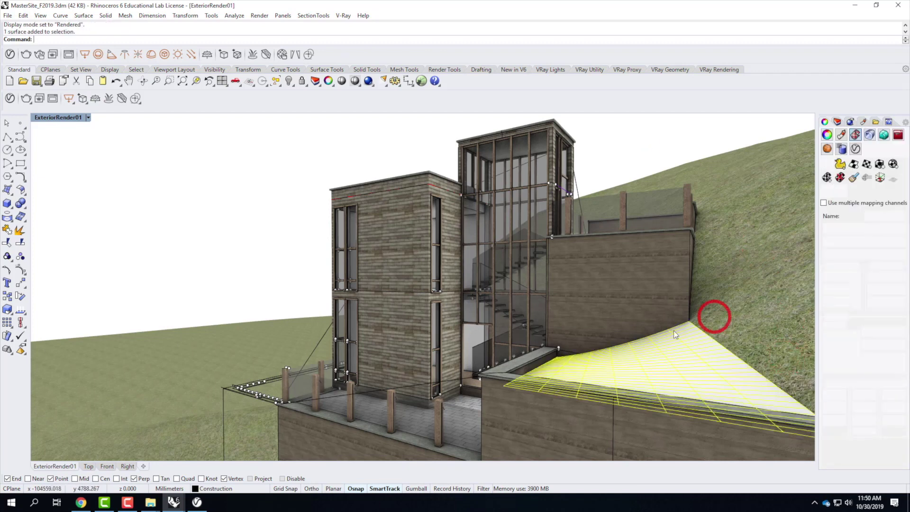
pyautogui.click(828, 122)
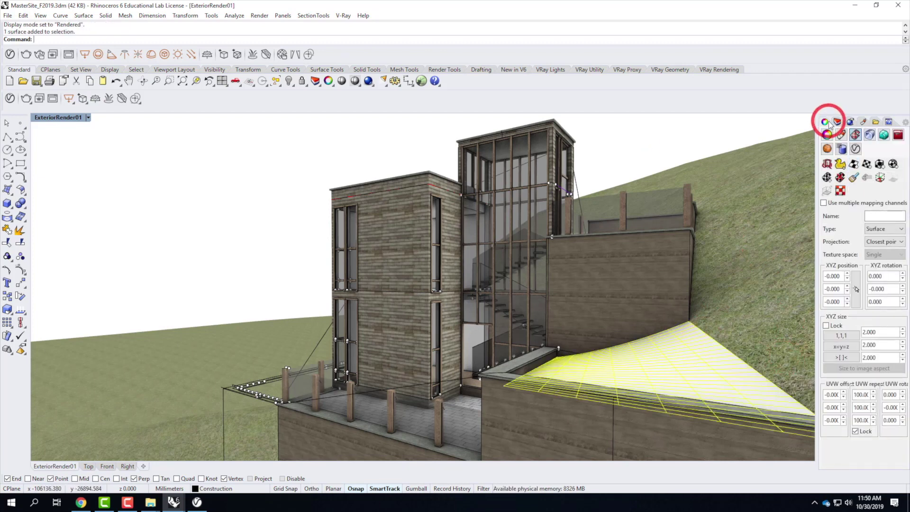
pyautogui.click(838, 123)
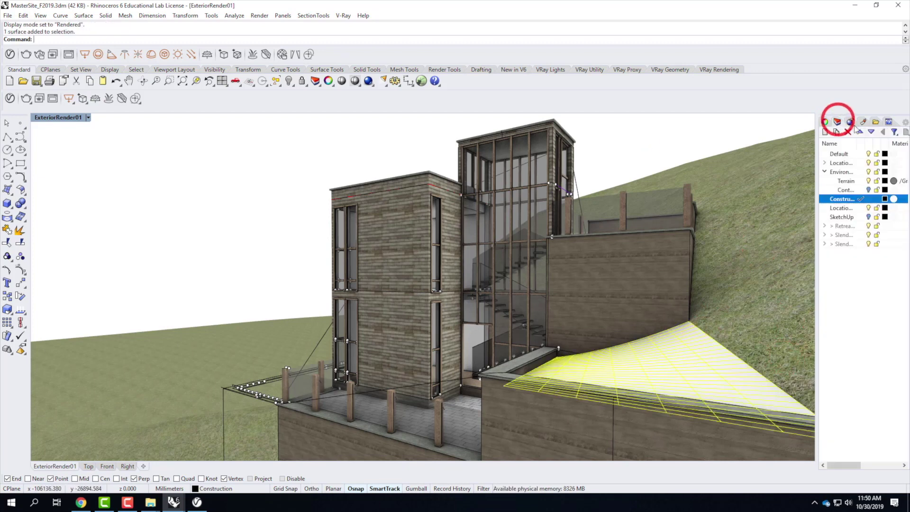
pyautogui.rightClick(842, 180)
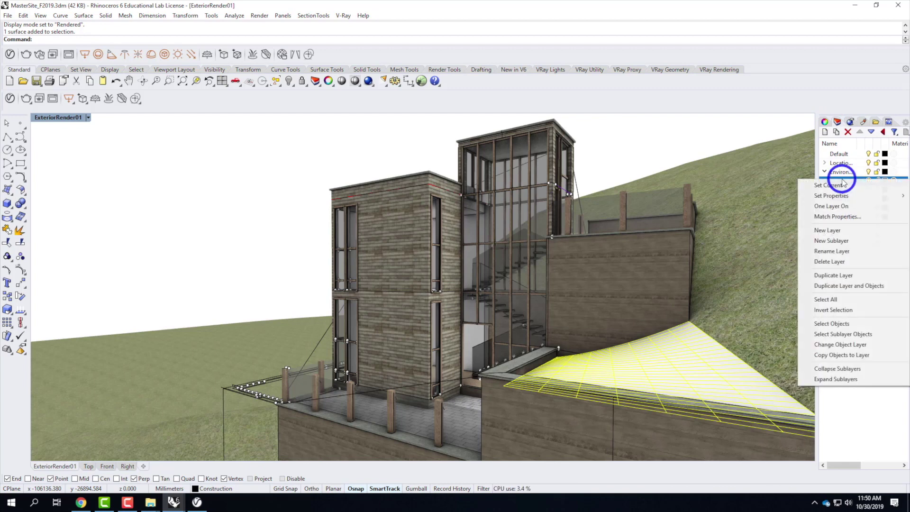
pyautogui.click(846, 344)
# Step: Re-match the wedge surface's texture mapping to the large terrain
pyautogui.click(662, 138)
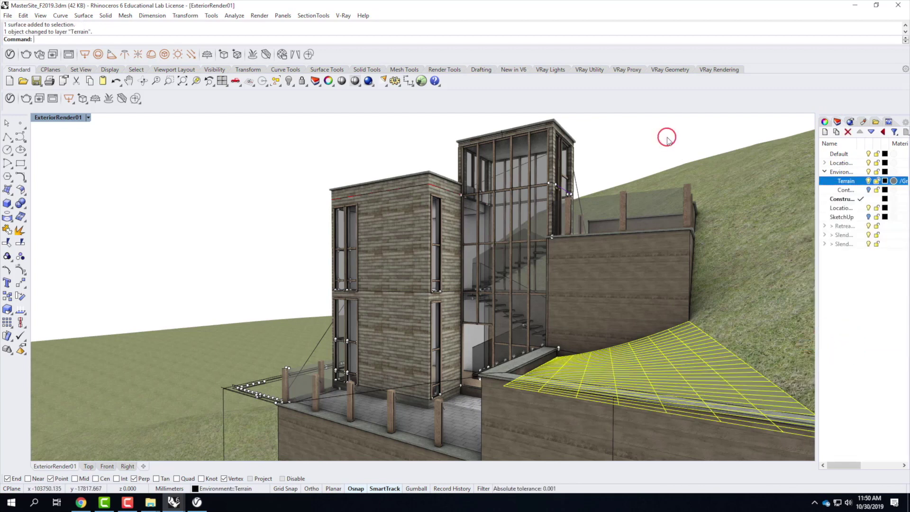
pyautogui.click(744, 153)
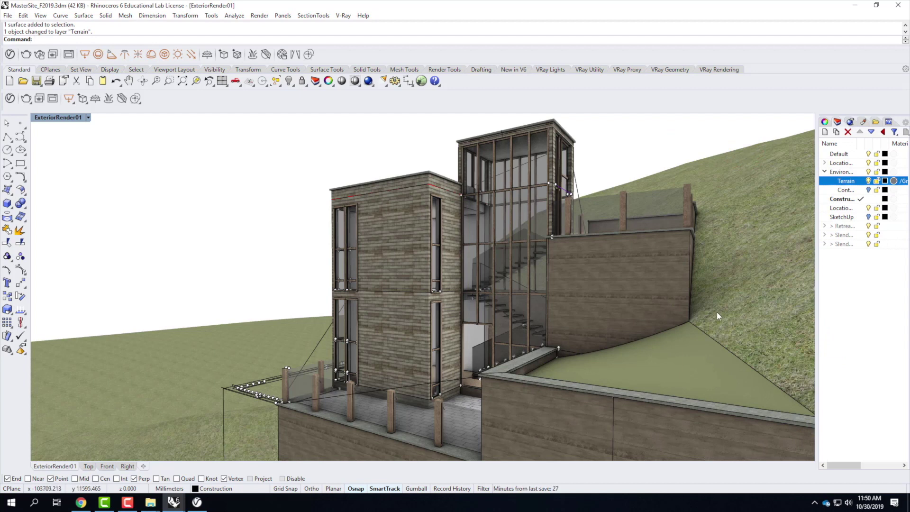
pyautogui.click(704, 357)
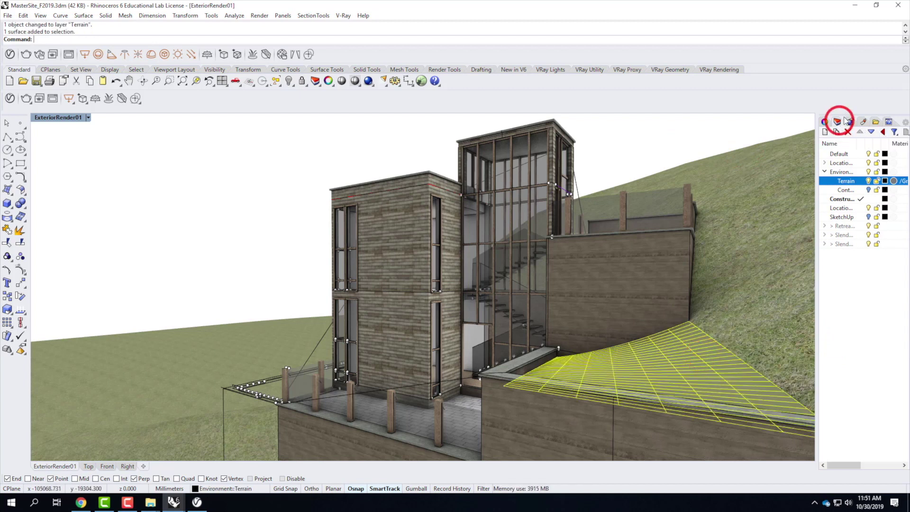
pyautogui.click(825, 122)
pyautogui.click(841, 177)
pyautogui.click(768, 164)
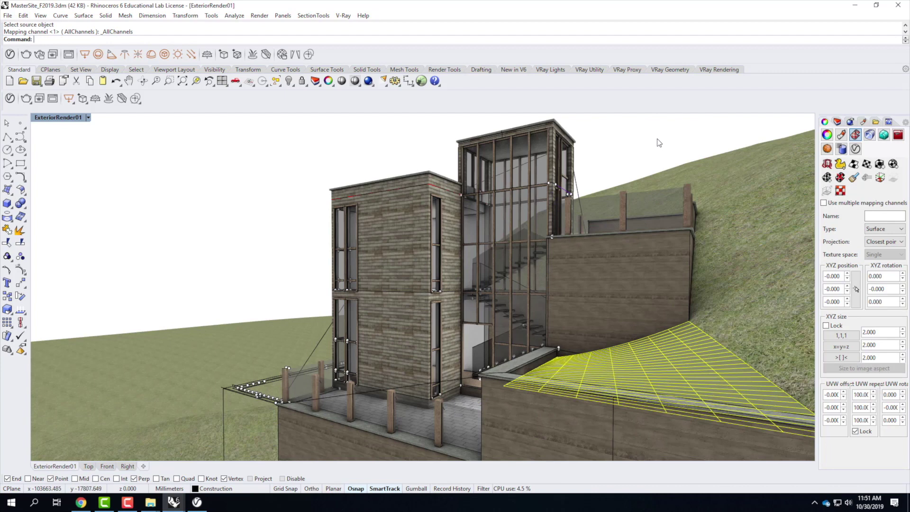
pyautogui.click(656, 138)
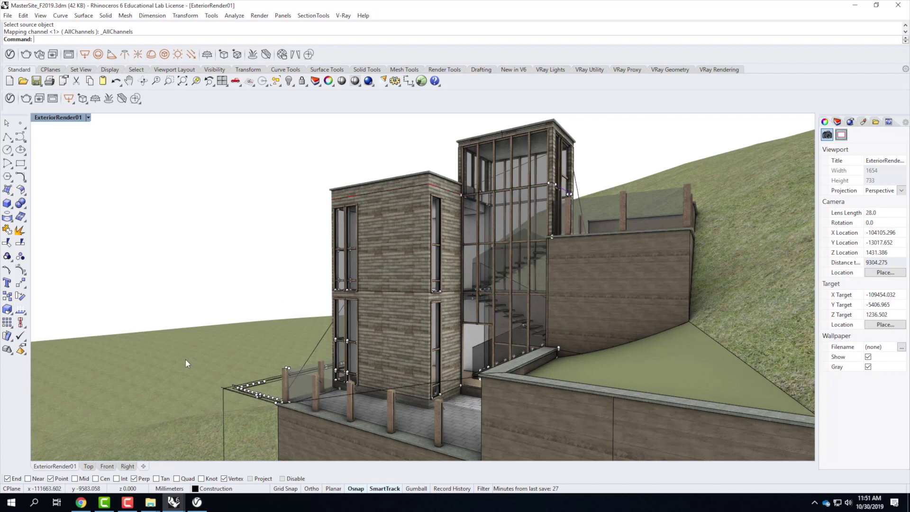
pyautogui.click(88, 117)
# Step: Leave ExteriorRender01 in Rendered mode and switch to the Assignment 205 course page in Chrome
pyautogui.click(69, 153)
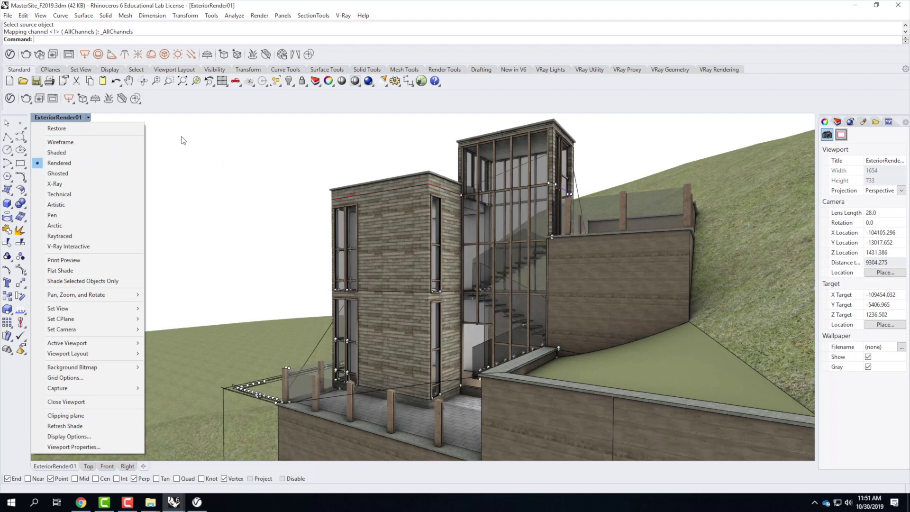
pyautogui.click(209, 148)
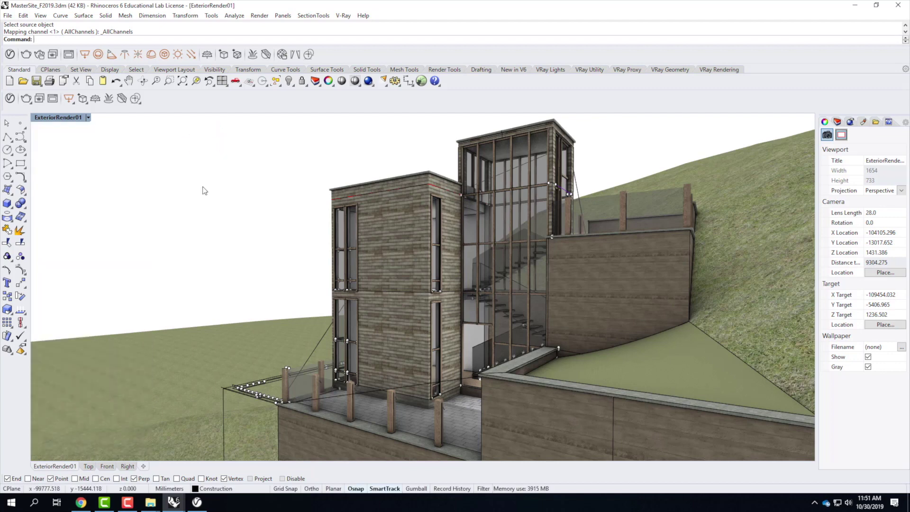
pyautogui.click(81, 504)
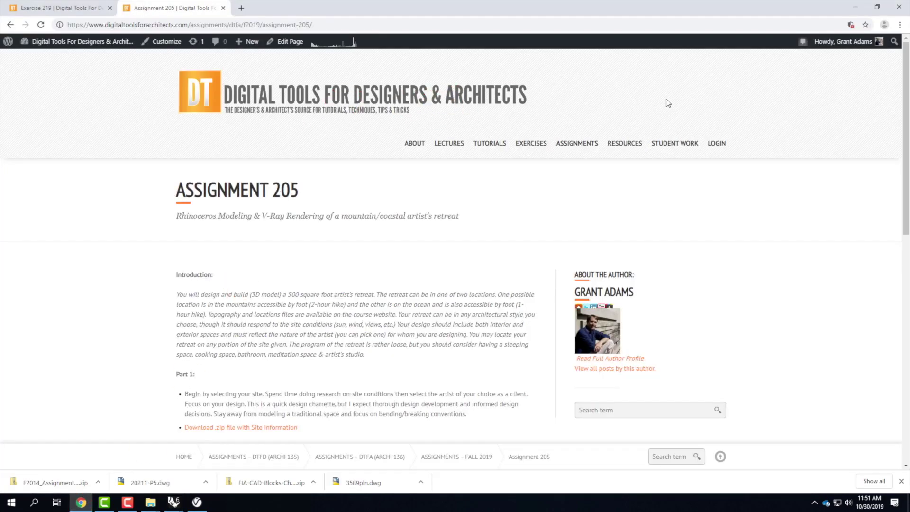
# Step: Browse the Landscape section of the Rhino Blocks Library, sorted by popularity
pyautogui.moveTo(625, 146)
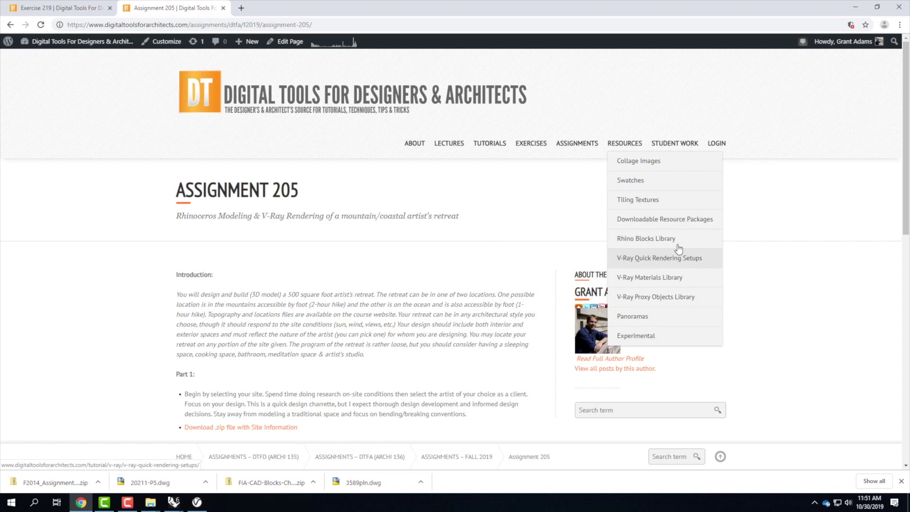
pyautogui.moveTo(669, 239)
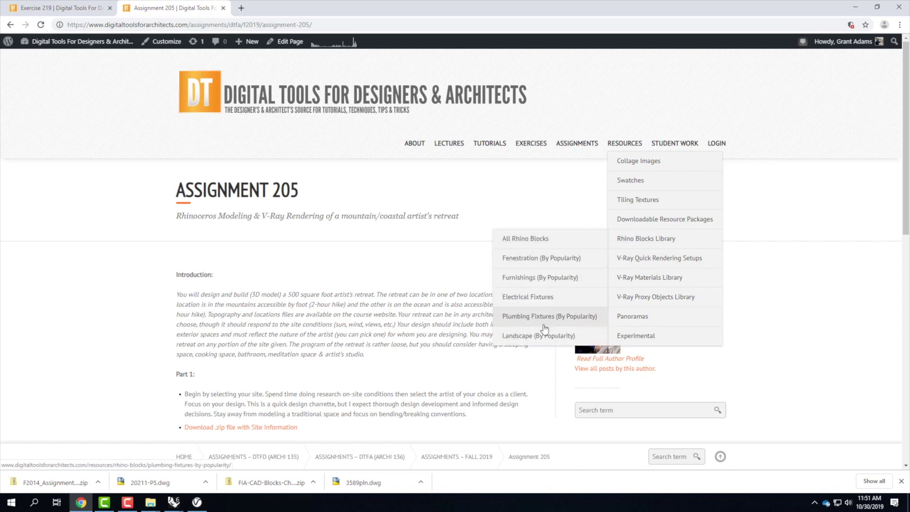
pyautogui.click(547, 340)
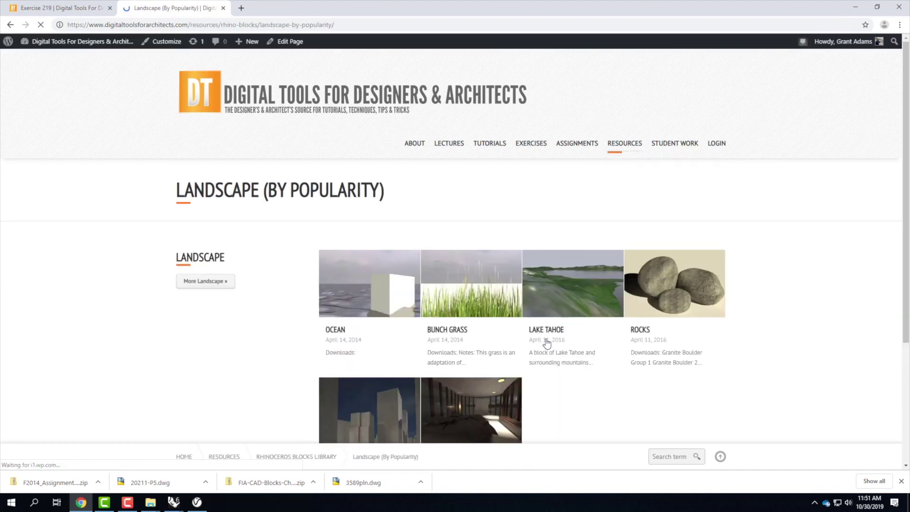
pyautogui.scroll(-2, 541, 266)
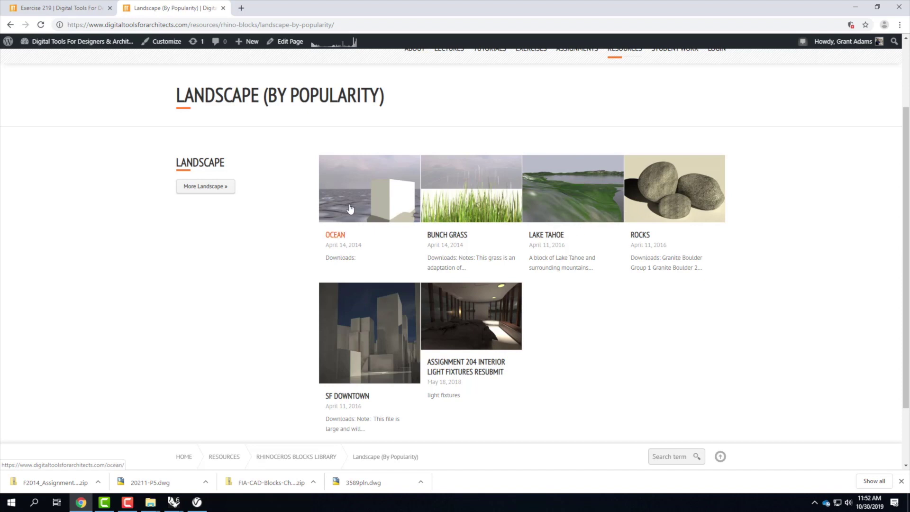
# Step: Open the OCEAN block's page and download Ocean.3dm
pyautogui.click(336, 235)
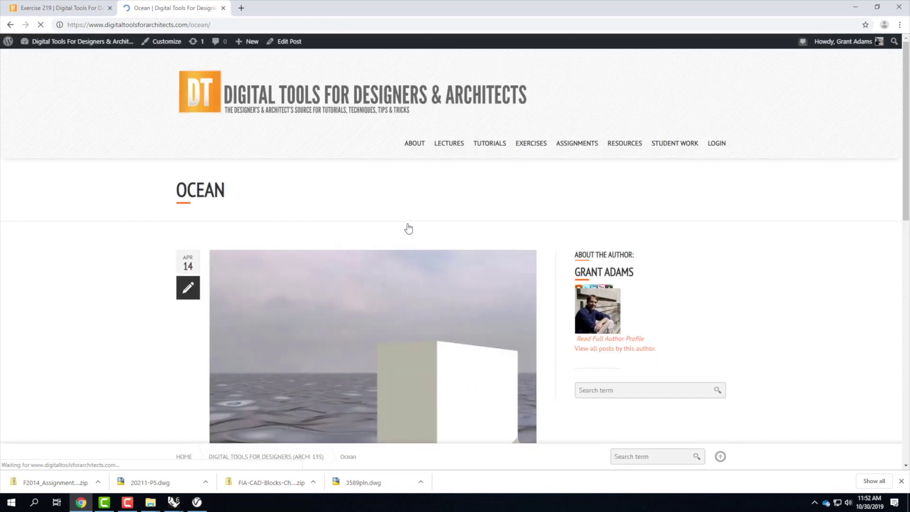
pyautogui.scroll(-3, 427, 233)
pyautogui.scroll(-1, 449, 237)
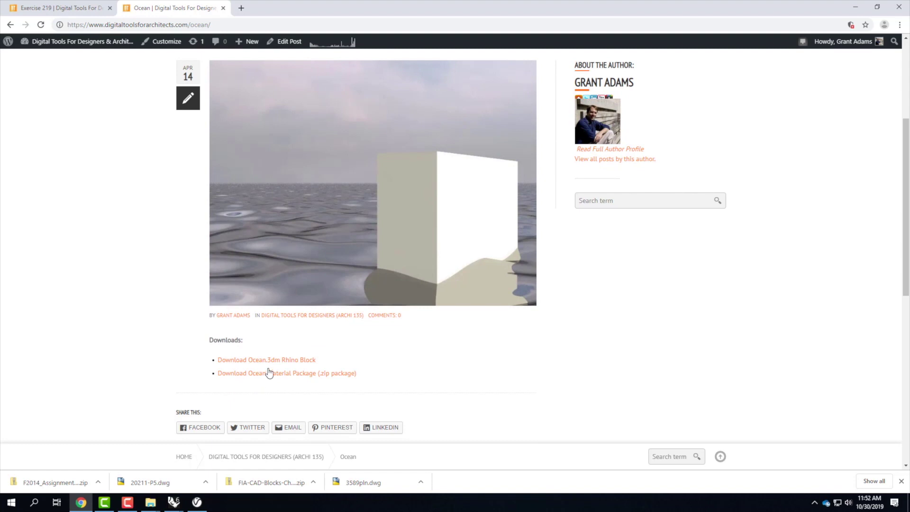
pyautogui.click(273, 362)
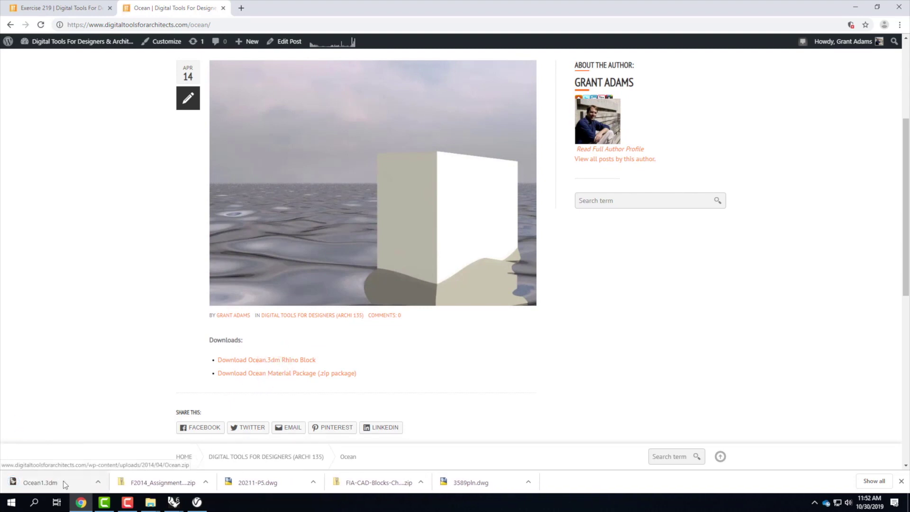
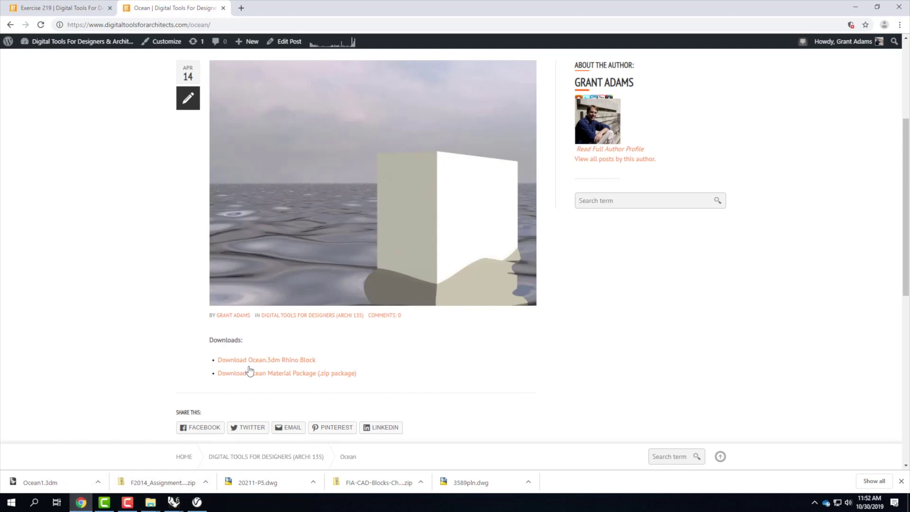
# Step: Show the downloaded Ocean1.3dm in its Downloads folder and open its context menu
pyautogui.click(97, 482)
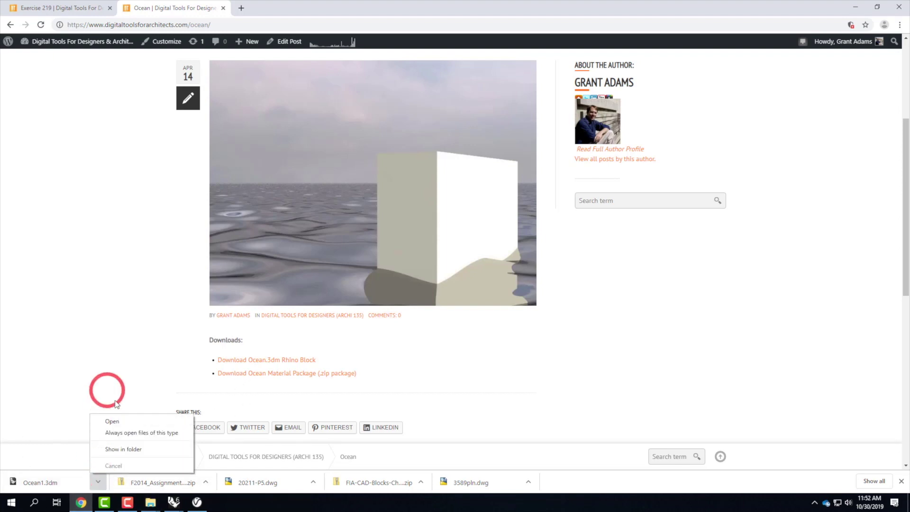
pyautogui.click(125, 450)
pyautogui.rightClick(429, 280)
# Step: Copy Ocean1.3dm into the OneDrive A205 - Artist's Retreat F2019 folder
pyautogui.click(453, 385)
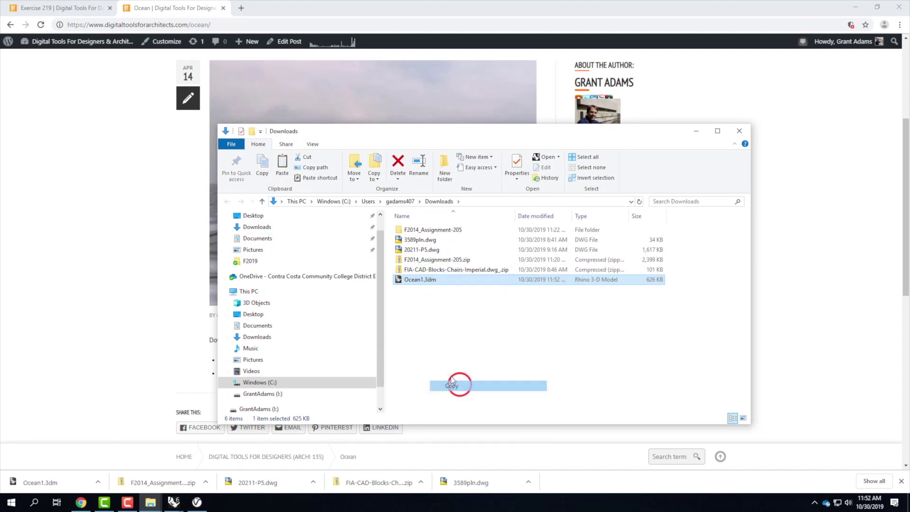
pyautogui.click(258, 276)
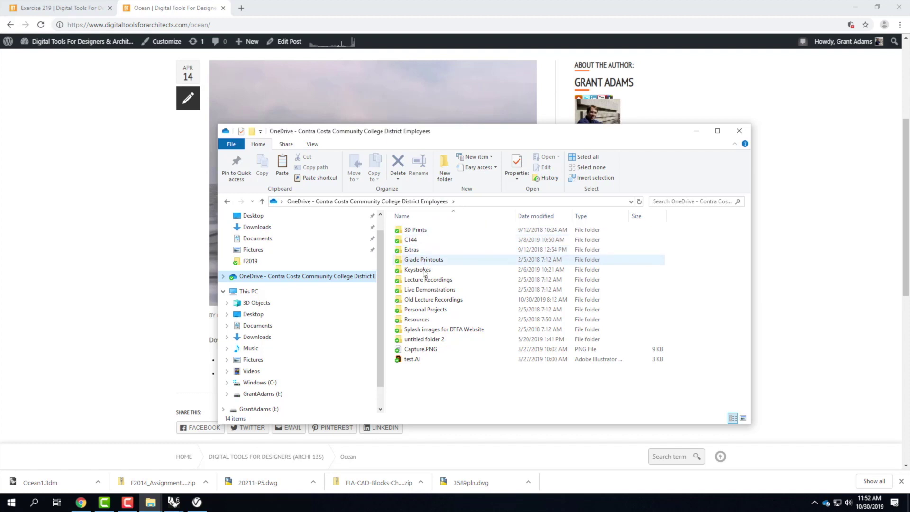
pyautogui.doubleClick(428, 291)
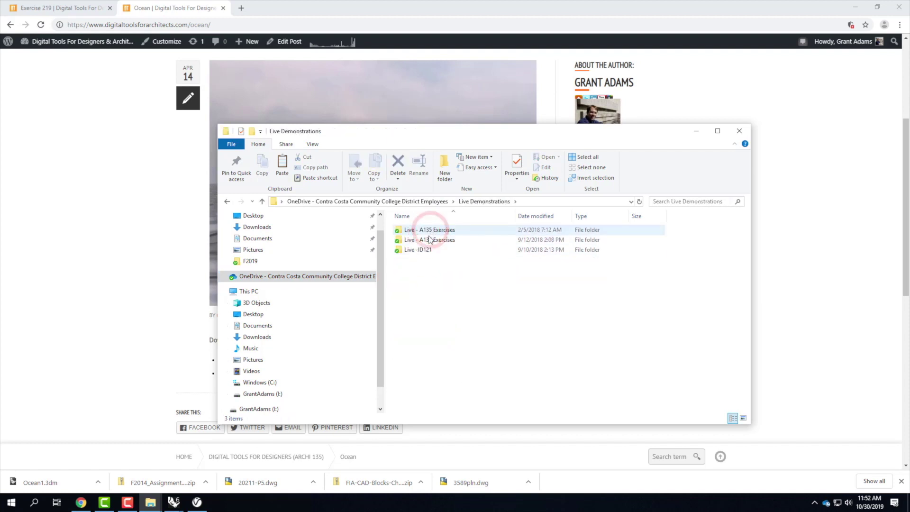
pyautogui.doubleClick(428, 239)
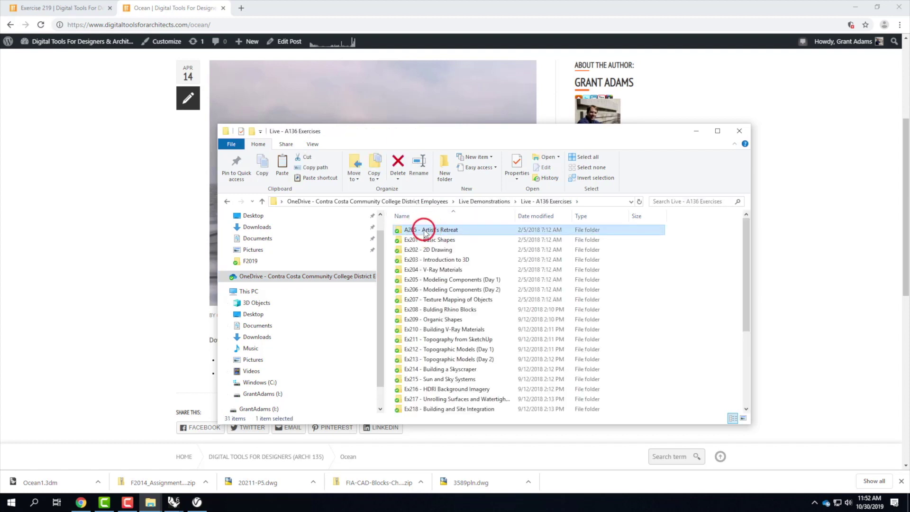
pyautogui.doubleClick(422, 230)
pyautogui.doubleClick(413, 259)
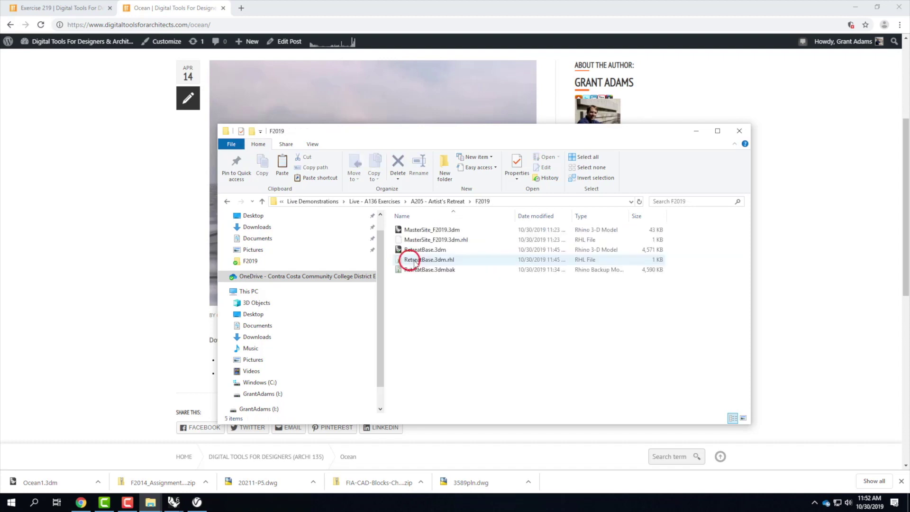
pyautogui.rightClick(426, 323)
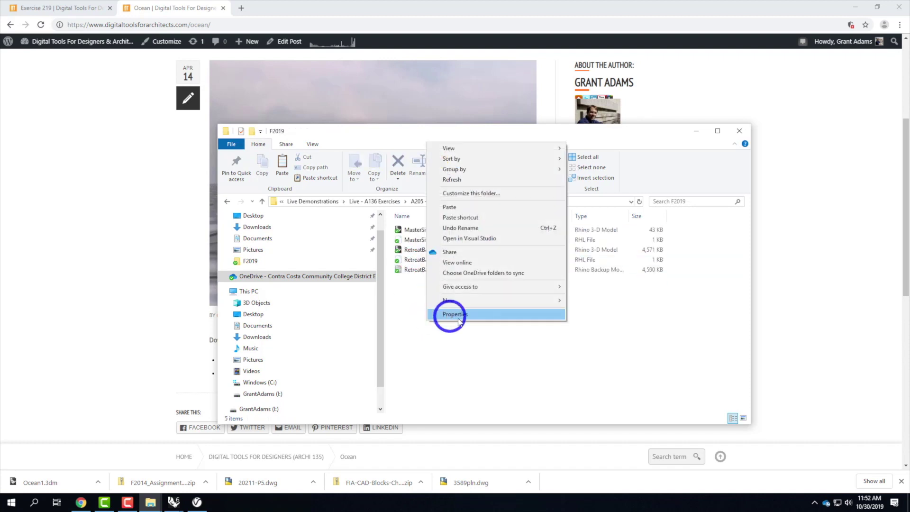
pyautogui.click(462, 208)
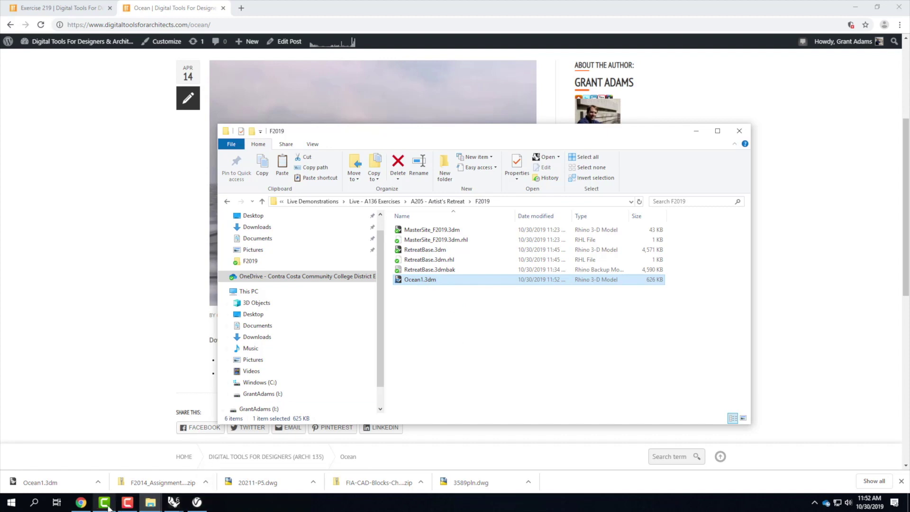
# Step: Bring the MasterSite_F2019 Rhino model back to the front
pyautogui.moveTo(174, 501)
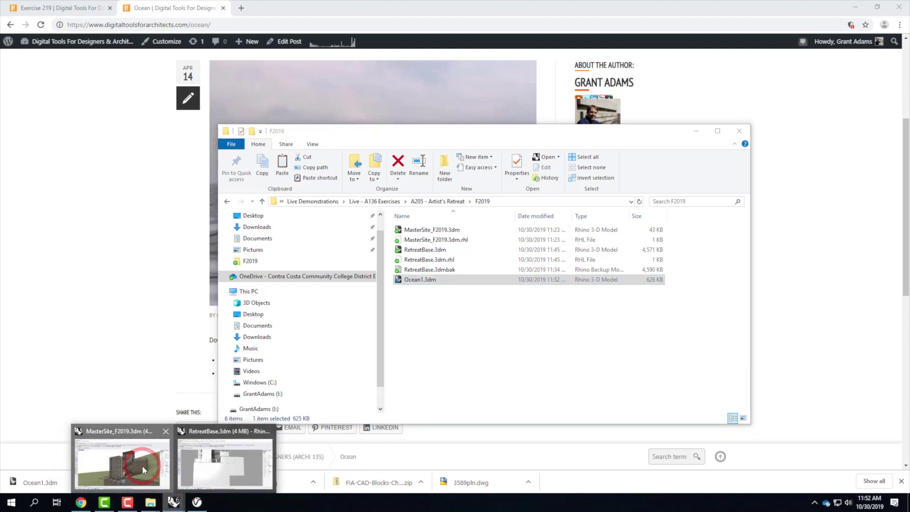
pyautogui.click(116, 462)
pyautogui.click(23, 15)
# Step: Insert a block instance from Ocean1.3dm as Linked, then dismiss the V-Ray version warning
pyautogui.click(42, 172)
pyautogui.moveTo(41, 182)
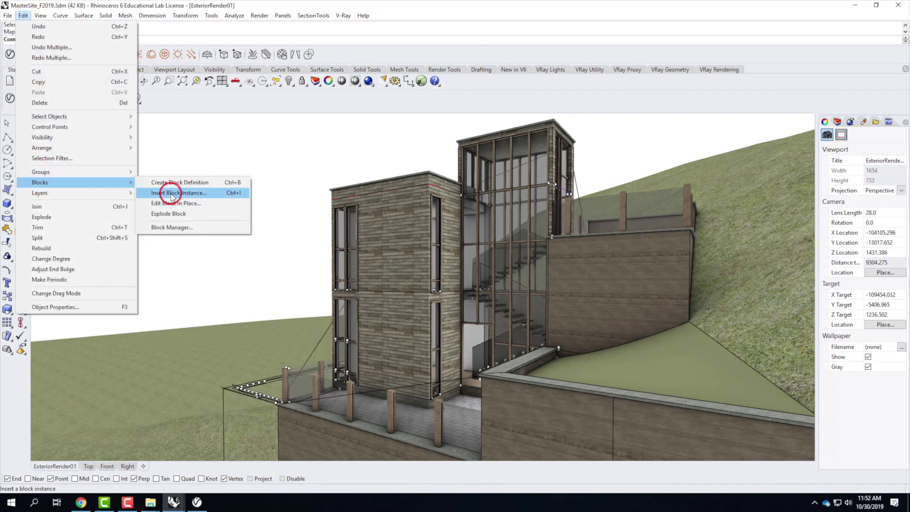
pyautogui.click(172, 193)
pyautogui.click(533, 165)
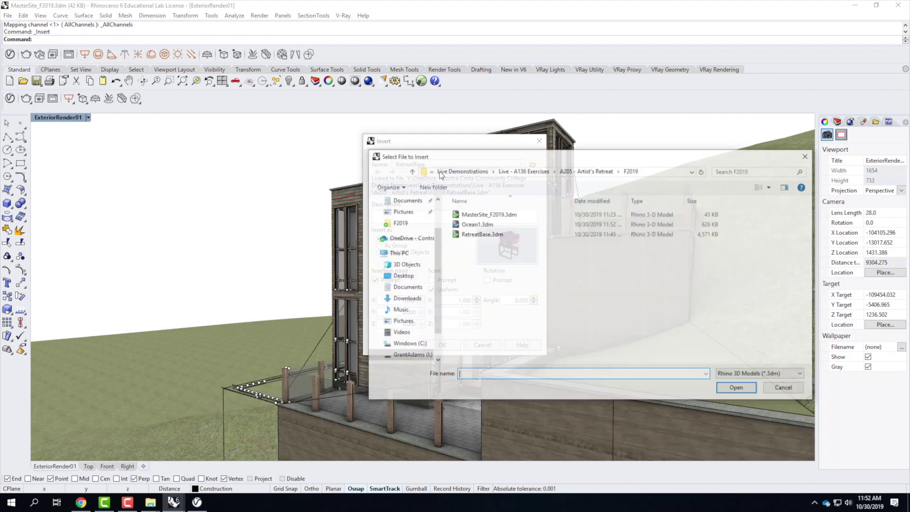
pyautogui.click(569, 223)
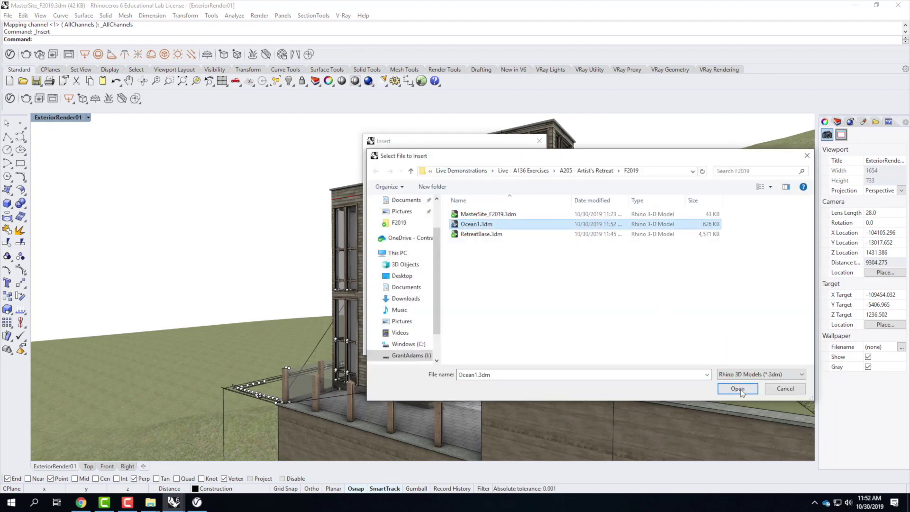
pyautogui.click(738, 388)
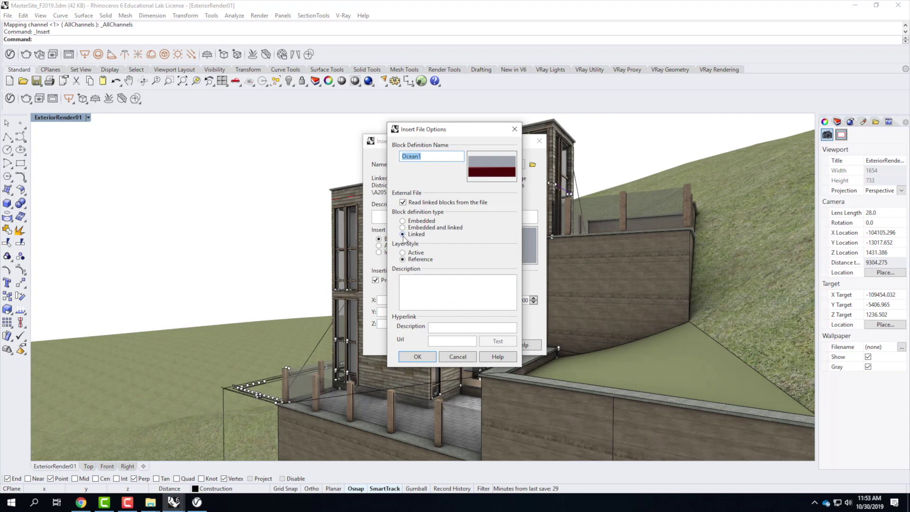
pyautogui.click(415, 361)
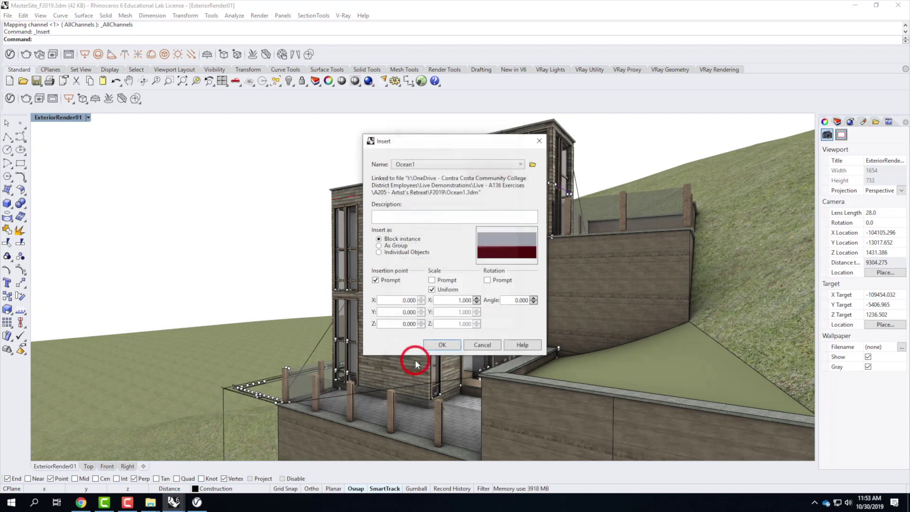
pyautogui.click(442, 349)
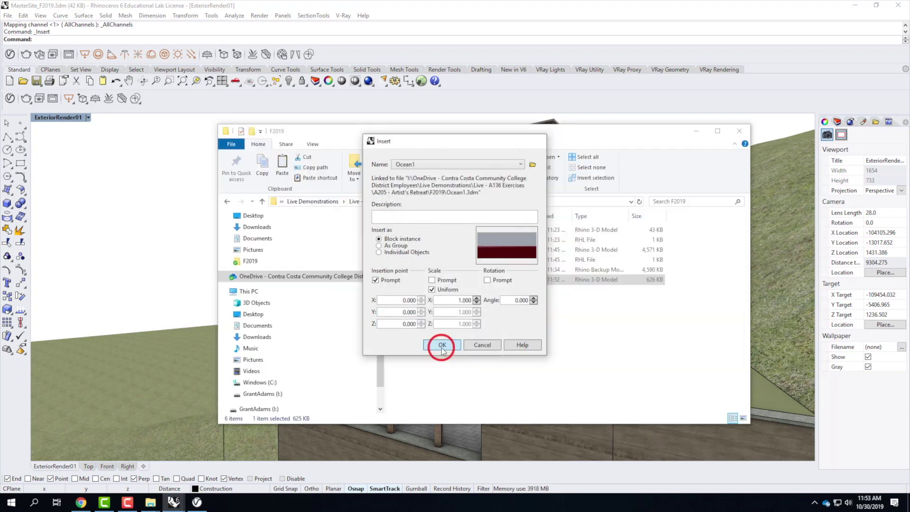
pyautogui.click(492, 281)
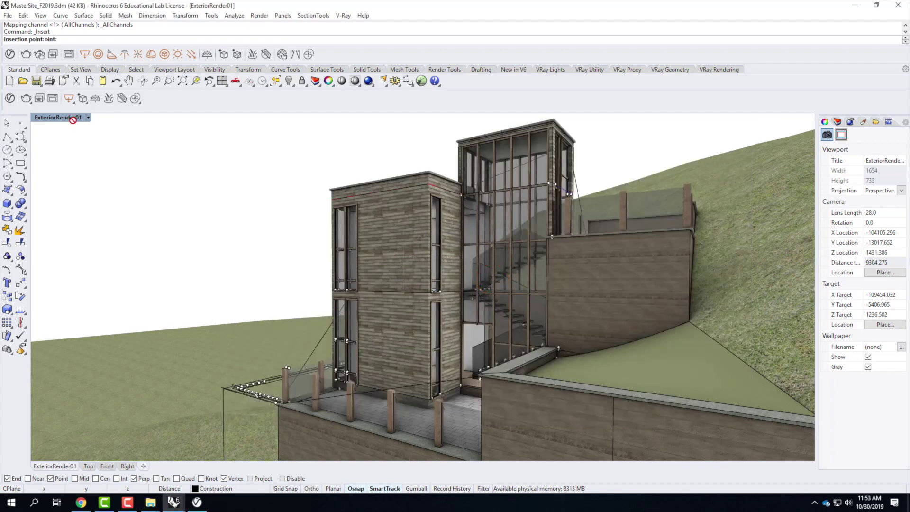
# Step: Switch the viewport to Shaded and place the Ocean1 block around the terrain
pyautogui.click(88, 117)
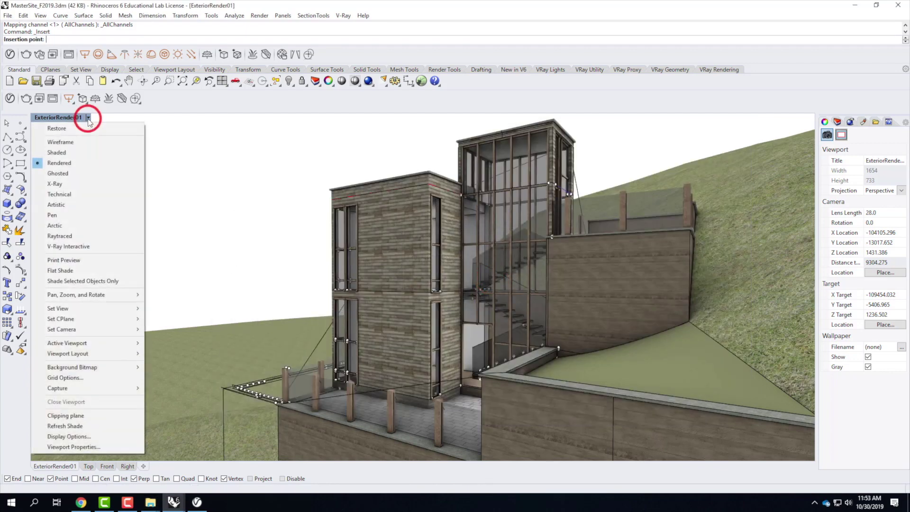
pyautogui.click(61, 148)
pyautogui.scroll(-5, 315, 280)
pyautogui.moveTo(315, 280); pyautogui.dragTo(425, 203, button='right')
pyautogui.scroll(-7, 424, 203)
pyautogui.click(471, 261)
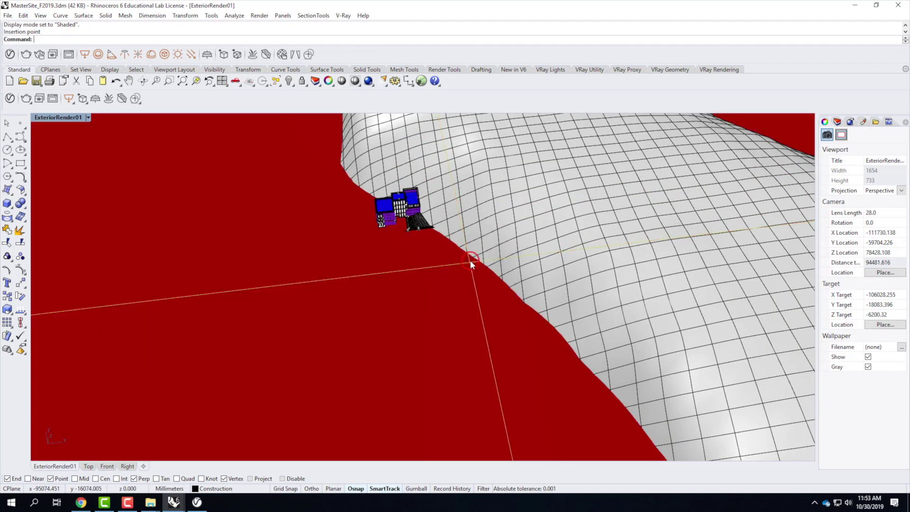
pyautogui.scroll(-10, 483, 283)
pyautogui.moveTo(559, 338); pyautogui.dragTo(504, 329, button='right')
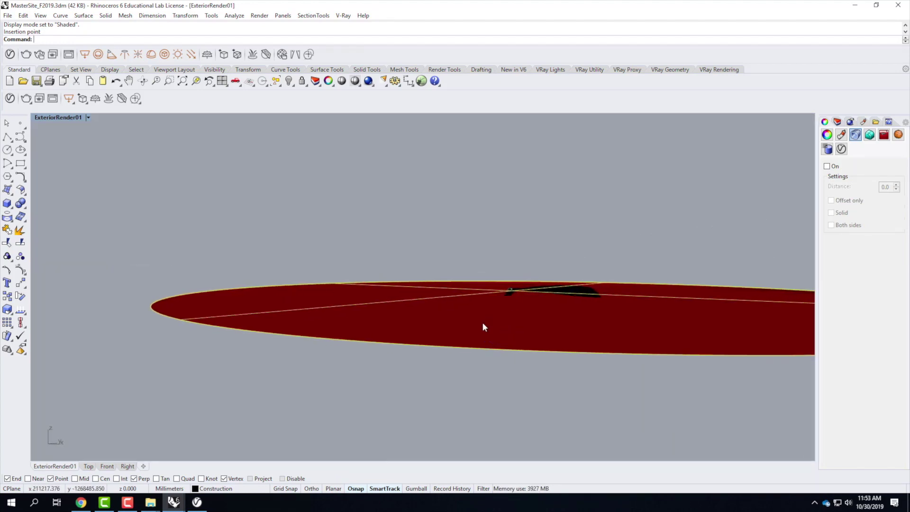
# Step: Check the red ocean plane in the four views, then maximize the Perspective view
pyautogui.doubleClick(53, 117)
pyautogui.click(236, 276)
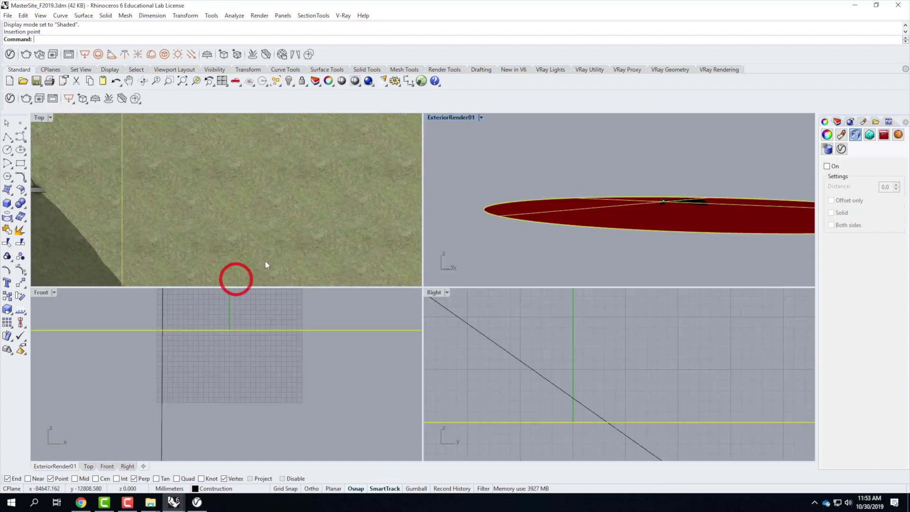
pyautogui.click(163, 338)
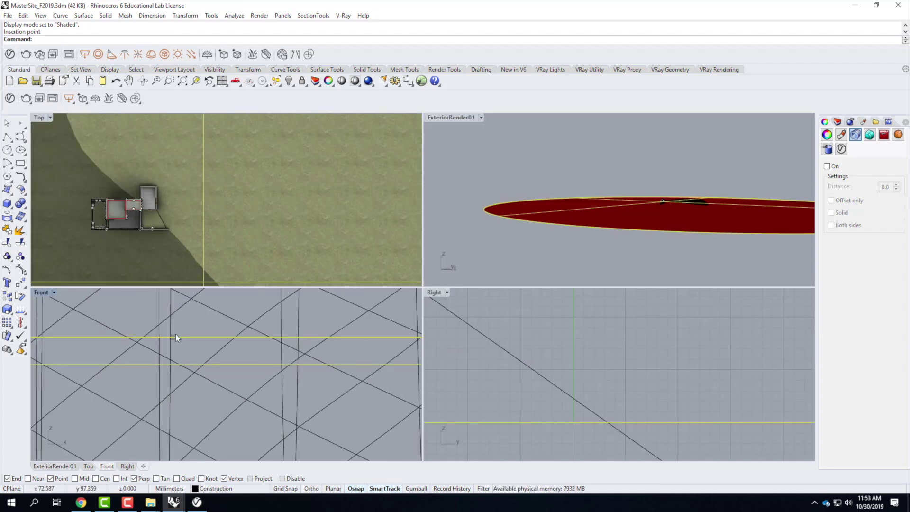
pyautogui.scroll(3, 201, 347)
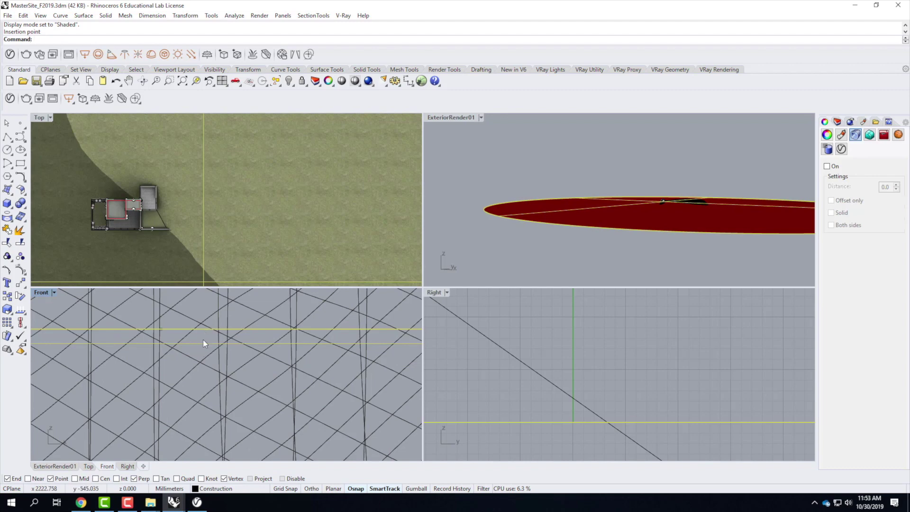
pyautogui.doubleClick(465, 118)
pyautogui.scroll(5, 495, 291)
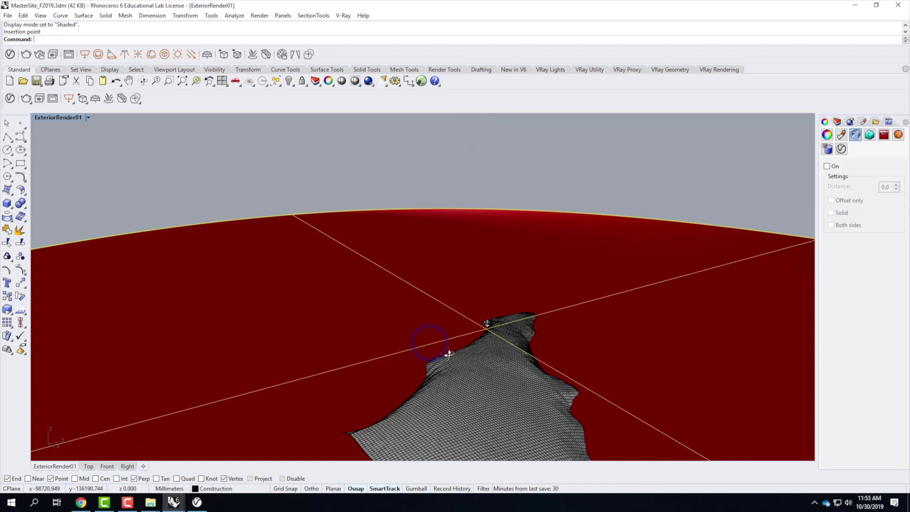
pyautogui.scroll(6, 503, 339)
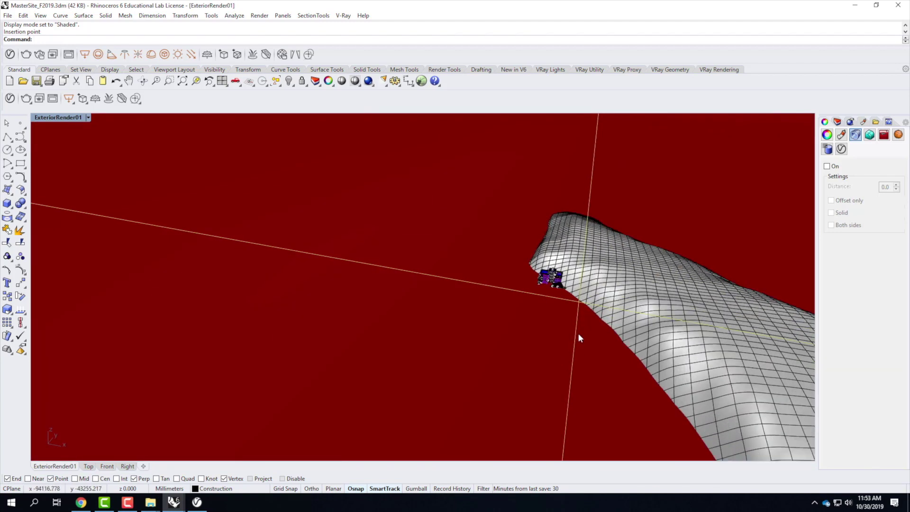
# Step: Start a Move restricted to vertical only for the ocean plane
pyautogui.write('move')
pyautogui.press('Return')
pyautogui.write('v')
pyautogui.press('Return')
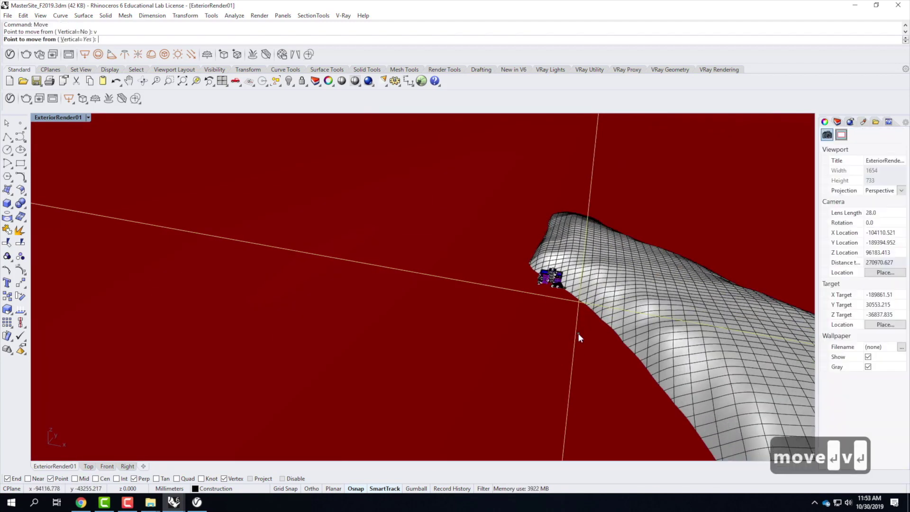
# Step: Move the ocean plane vertically to its new height and re-maximize the Perspective view
pyautogui.click(569, 333)
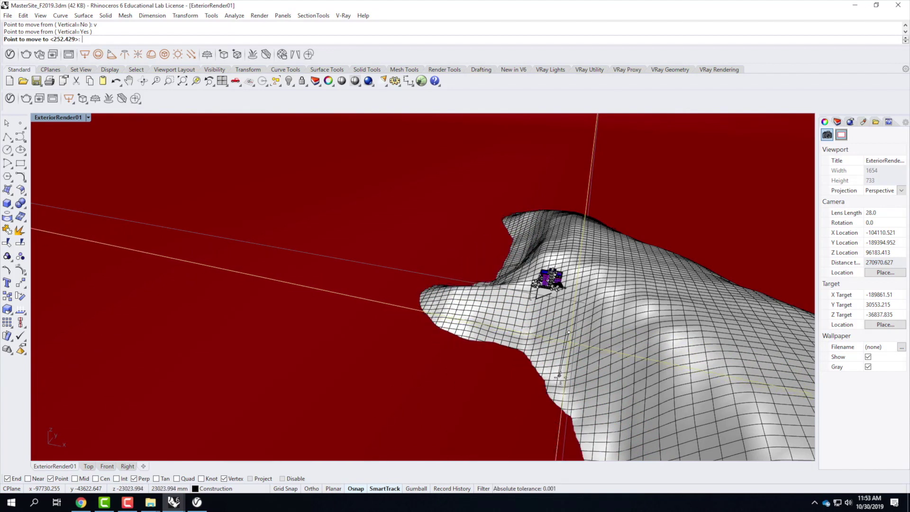
pyautogui.click(653, 371)
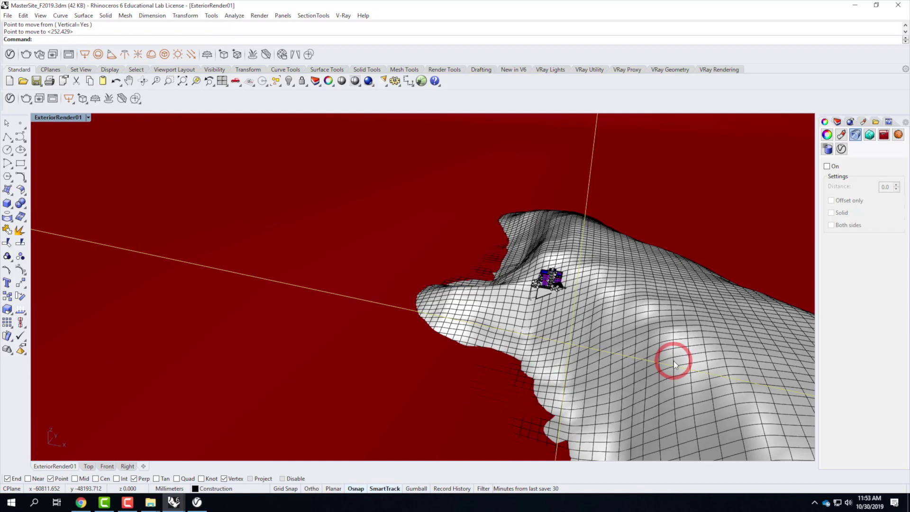
pyautogui.click(89, 117)
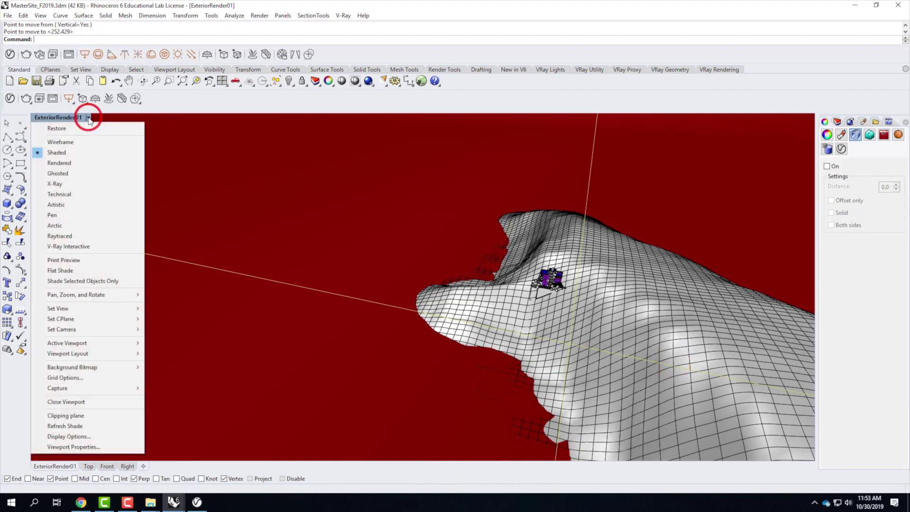
pyautogui.doubleClick(88, 118)
pyautogui.doubleClick(438, 118)
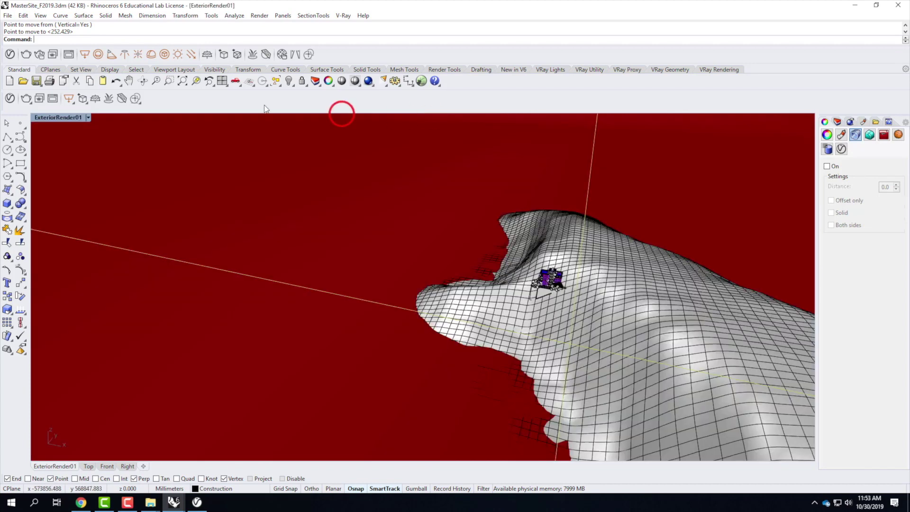
# Step: Restore the ExteriorRender01 named view and check the red ground block
pyautogui.click(88, 117)
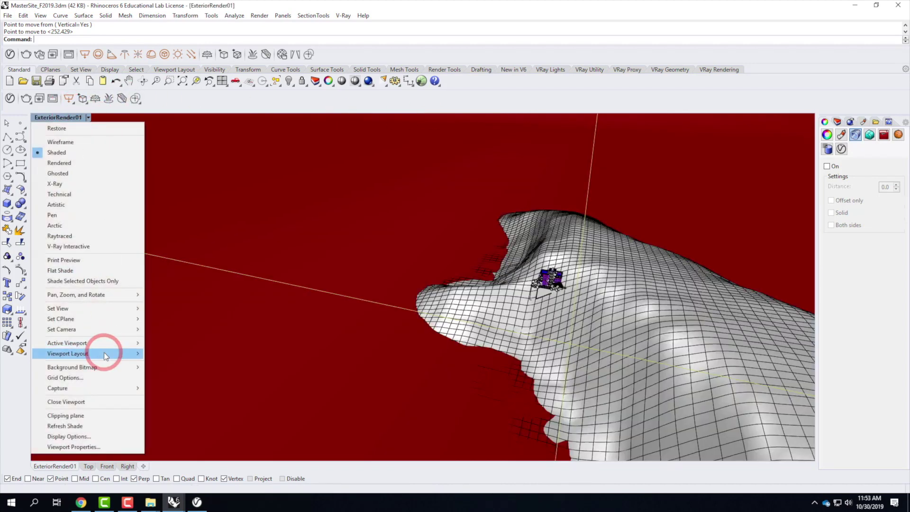
pyautogui.moveTo(104, 309)
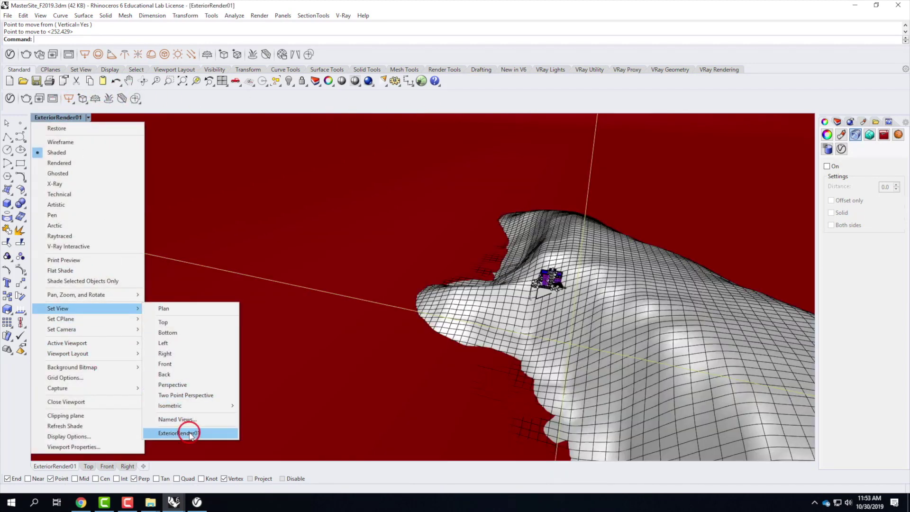
pyautogui.click(189, 433)
pyautogui.click(196, 382)
pyautogui.click(189, 374)
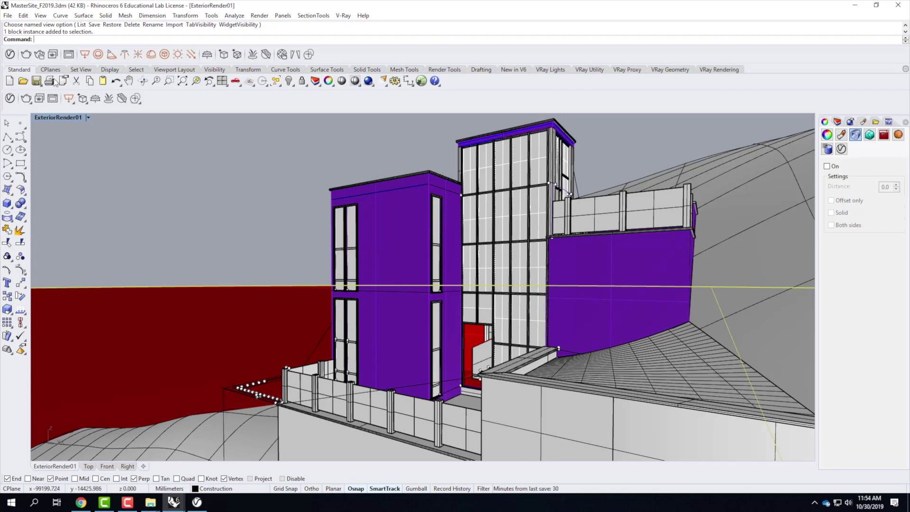
# Step: Drag Waves A 01 200cm from the V-Ray Liquid library into the scene's material list
pyautogui.click(10, 98)
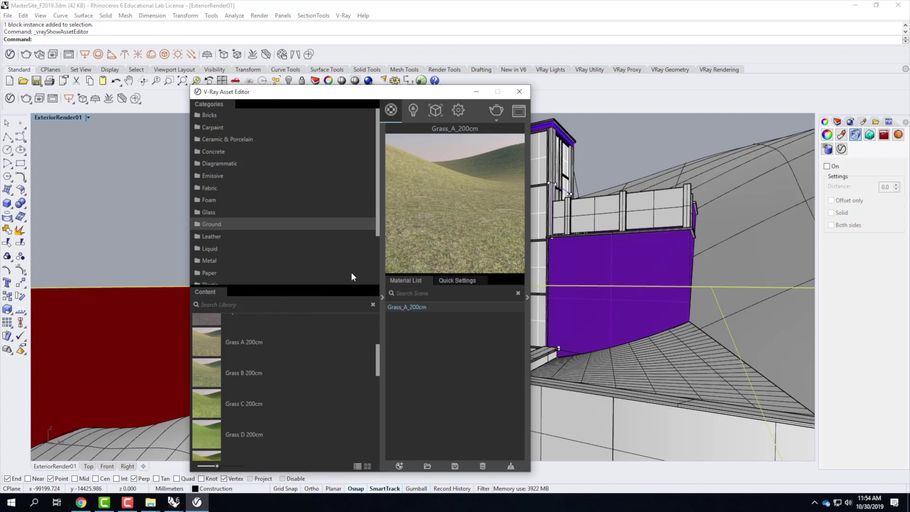
pyautogui.scroll(-3, 267, 223)
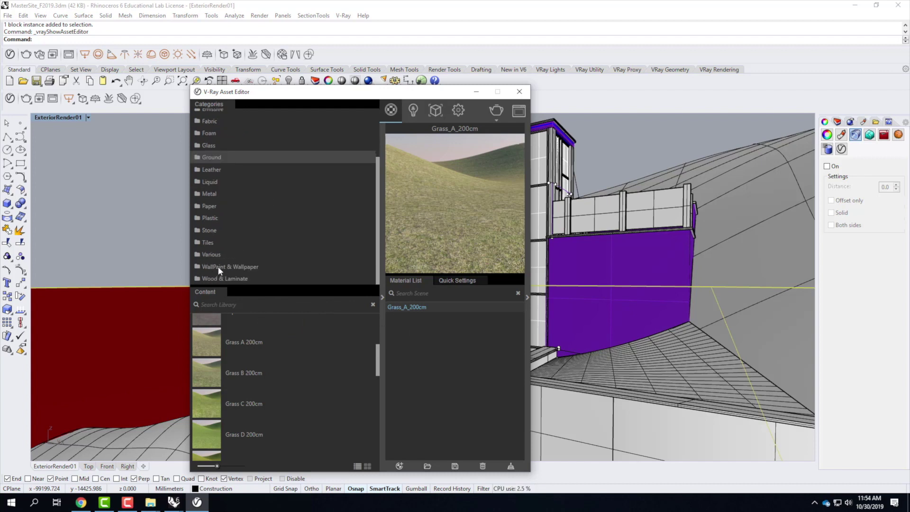
pyautogui.click(213, 182)
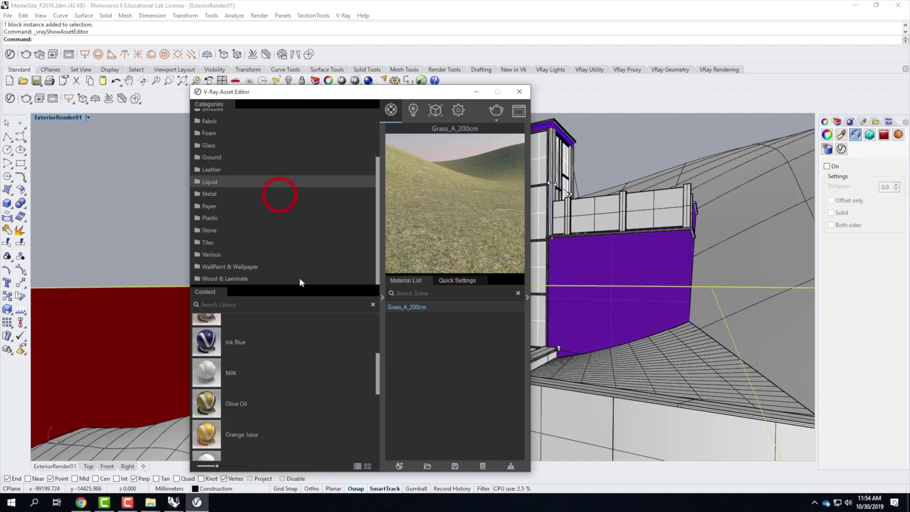
pyautogui.scroll(-8, 336, 369)
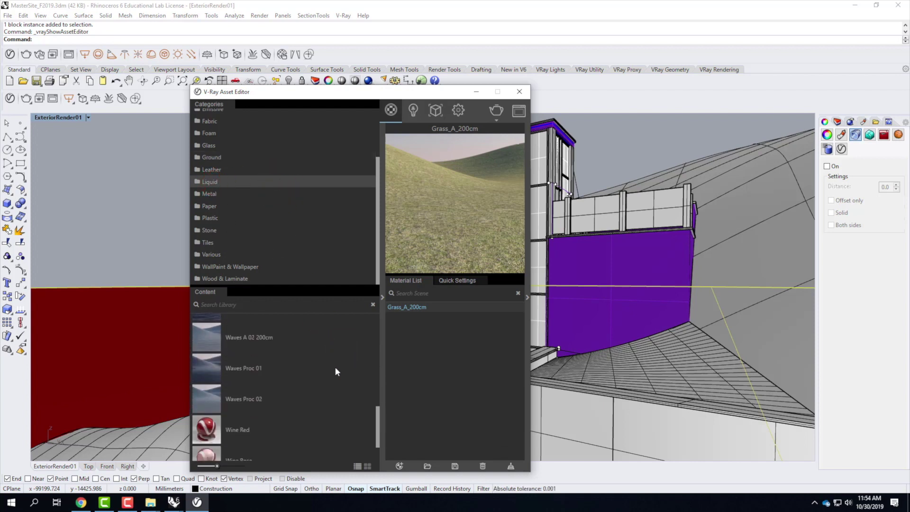
pyautogui.scroll(2, 335, 371)
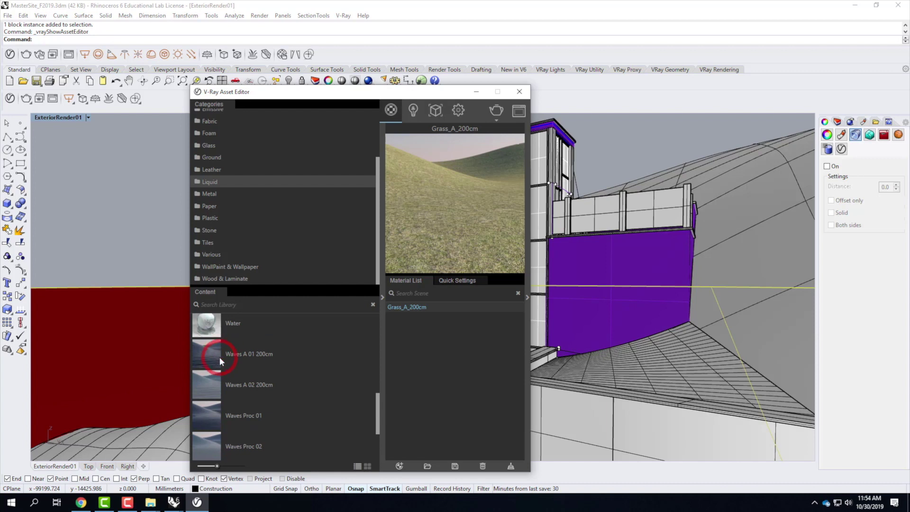
pyautogui.moveTo(212, 358); pyautogui.dragTo(441, 340)
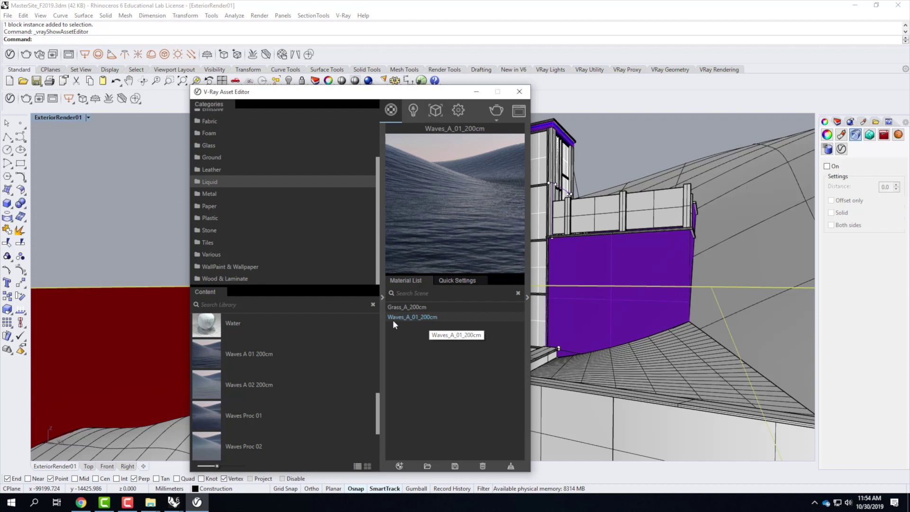
pyautogui.rightClick(415, 316)
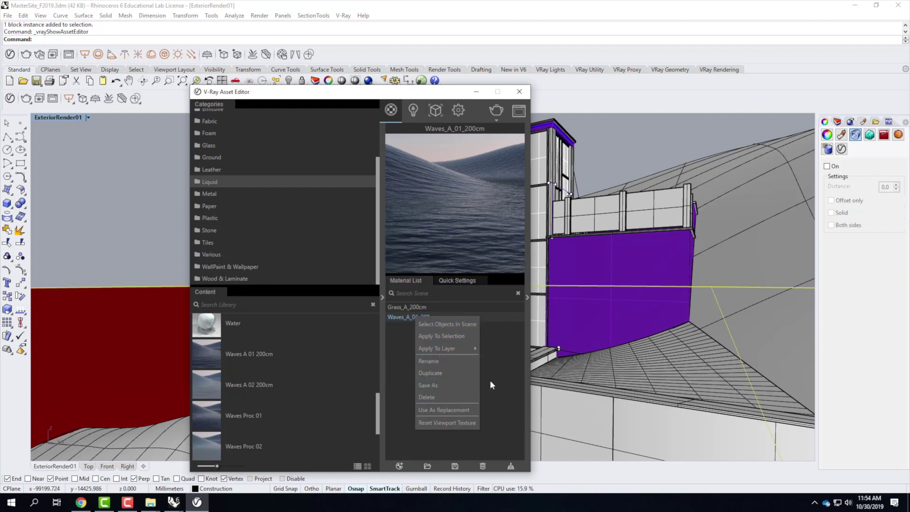
pyautogui.click(508, 371)
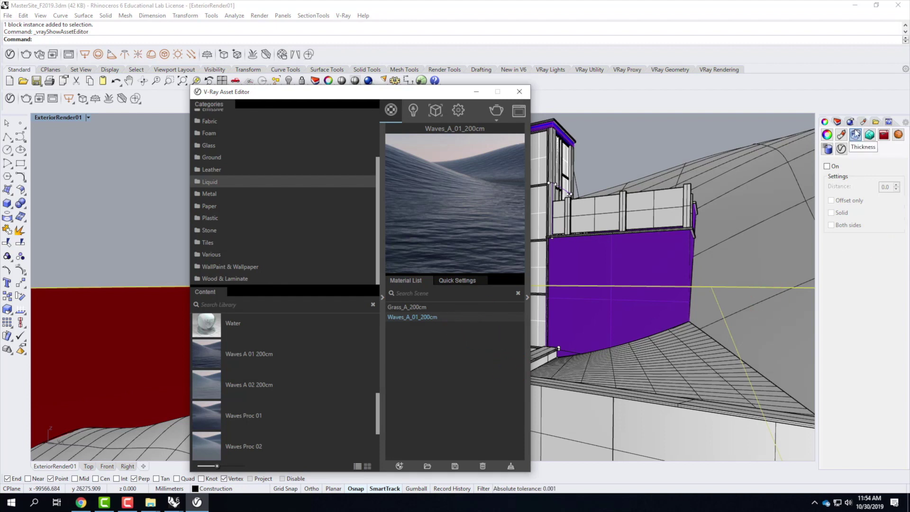
pyautogui.click(174, 502)
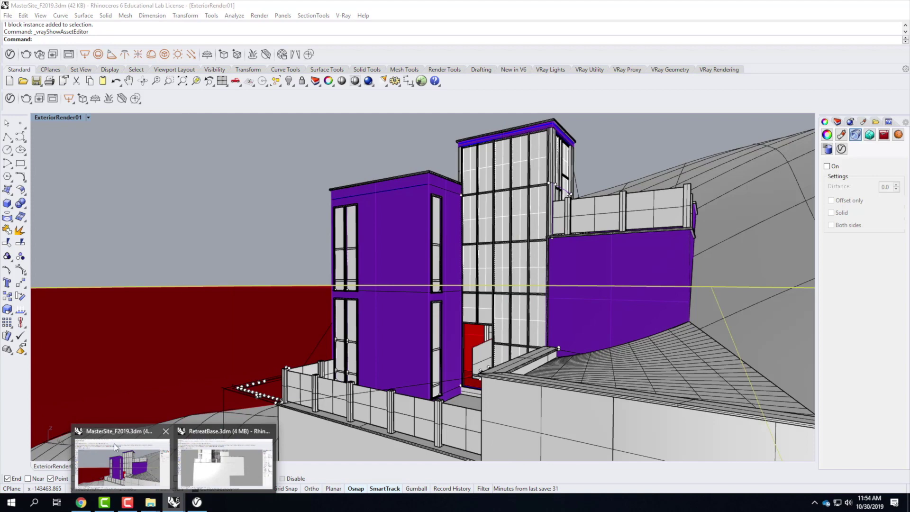
# Step: Open Ocean1.3dm from the F2019 folder and display its layer list
pyautogui.click(856, 6)
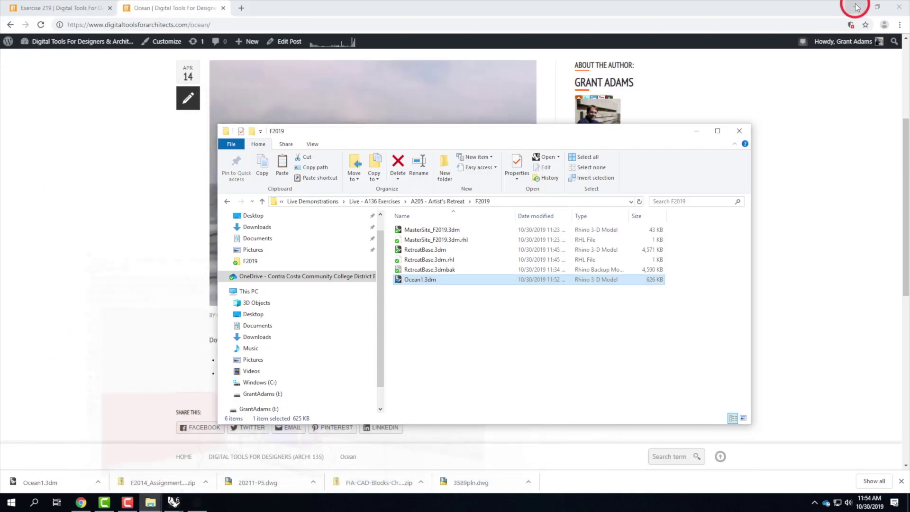
pyautogui.click(412, 280)
pyautogui.doubleClick(413, 281)
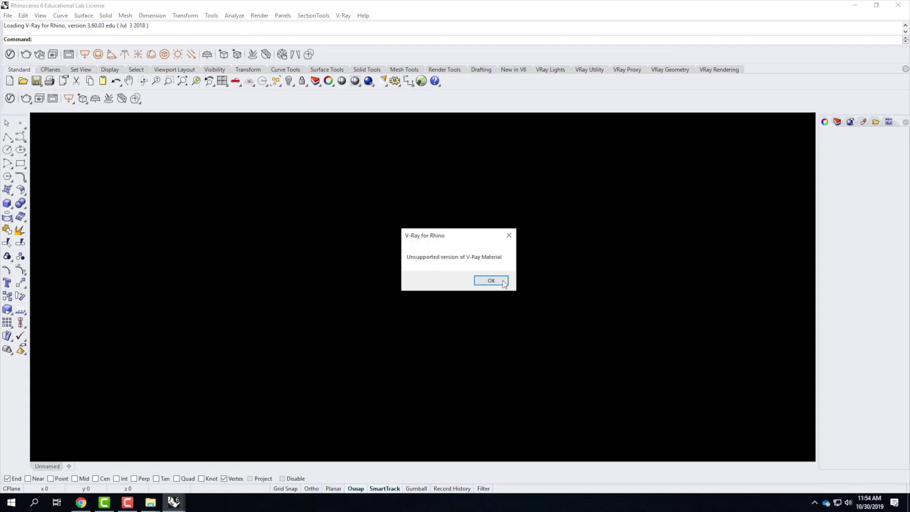
pyautogui.click(497, 281)
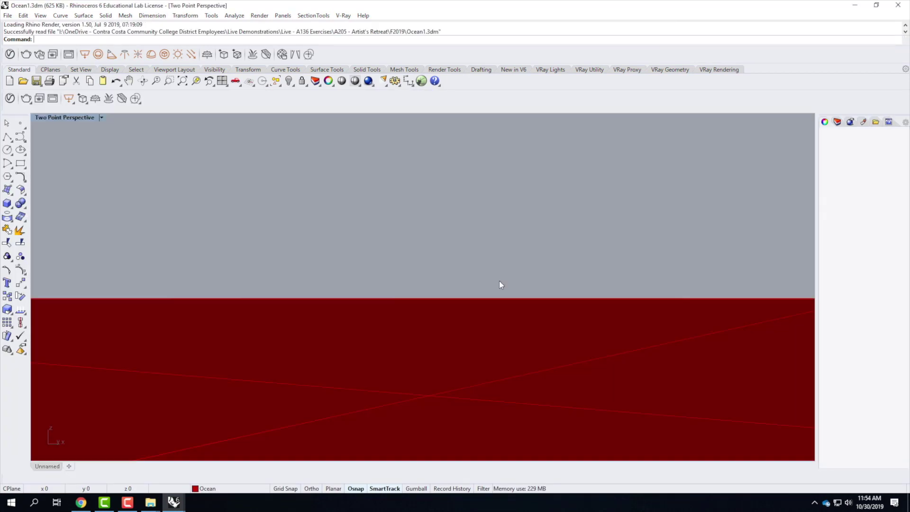
pyautogui.click(838, 122)
pyautogui.click(426, 253)
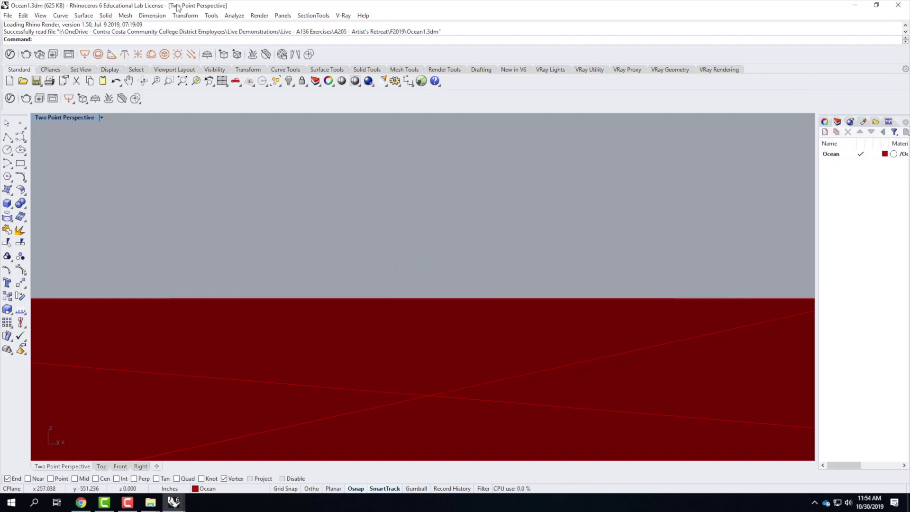
# Step: Add Waves A 01 200cm from the V-Ray Liquid library to Ocean1's materials
pyautogui.click(14, 99)
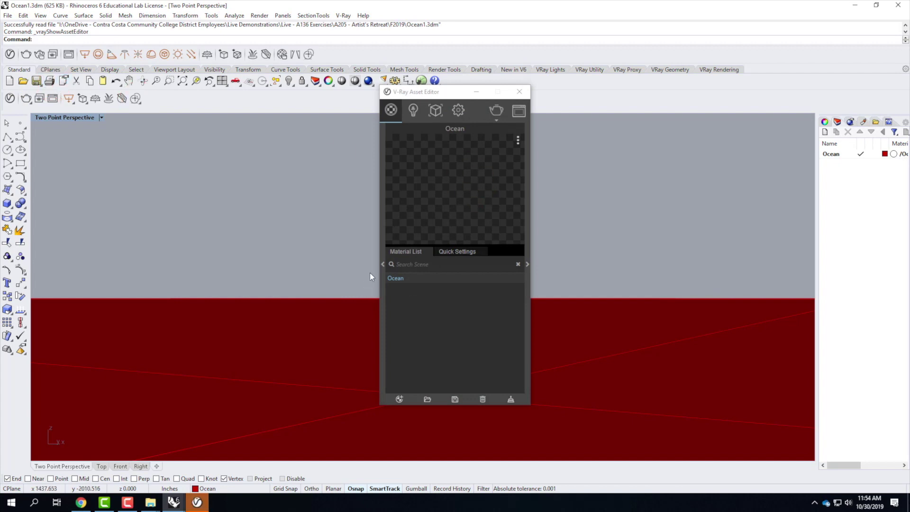
pyautogui.click(383, 264)
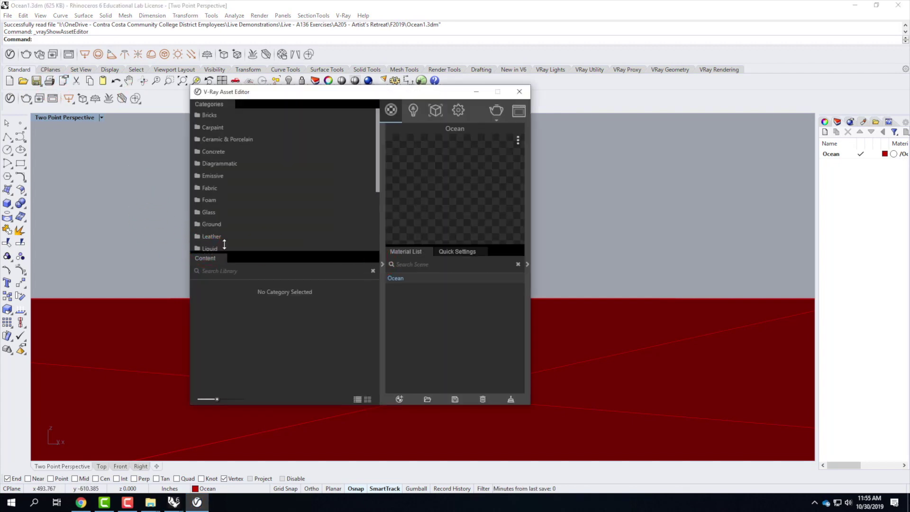
pyautogui.scroll(-2, 231, 227)
pyautogui.click(212, 201)
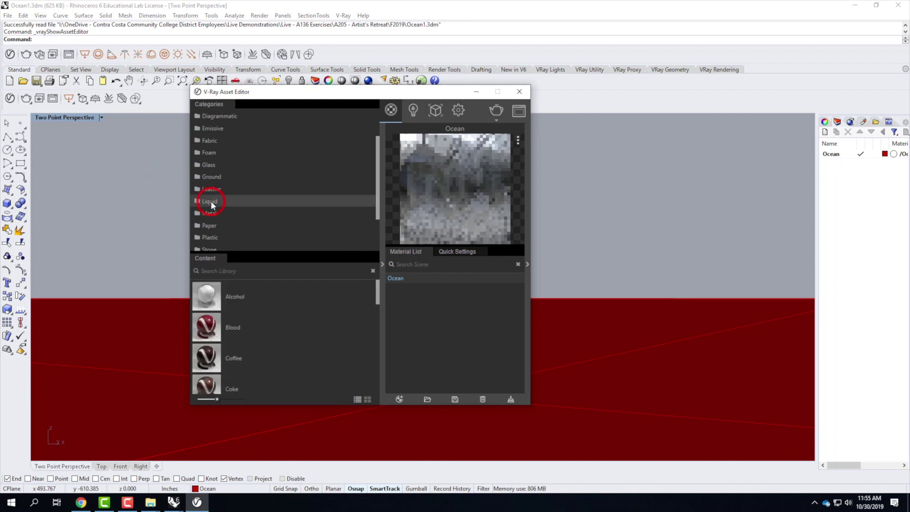
pyautogui.scroll(-4, 245, 343)
pyautogui.scroll(-4, 246, 343)
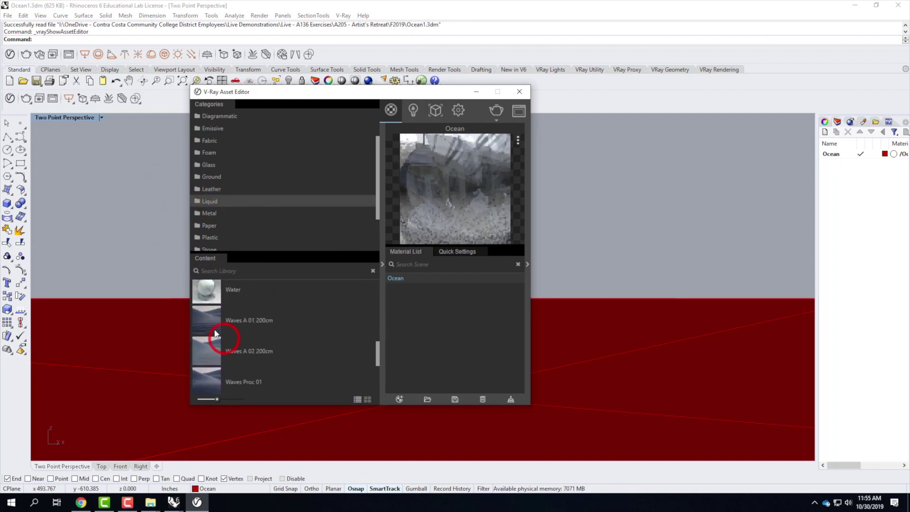
pyautogui.moveTo(204, 319); pyautogui.dragTo(428, 309)
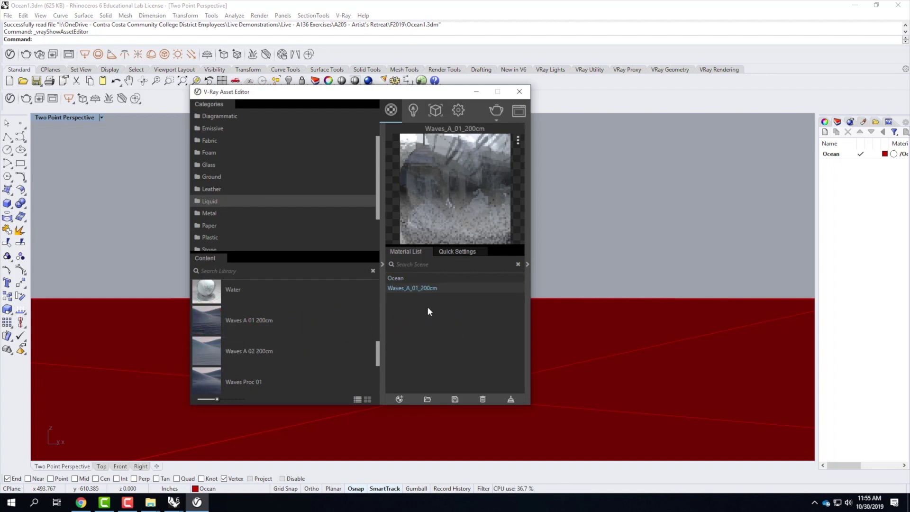
# Step: Delete the old Ocean material and apply Waves_A_01_200cm to the Ocean layer
pyautogui.click(397, 279)
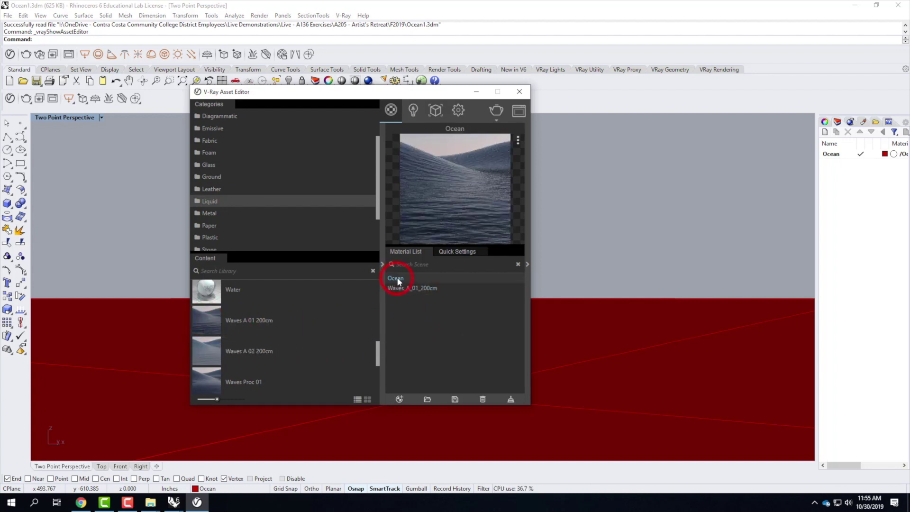
pyautogui.click(484, 400)
pyautogui.click(416, 279)
pyautogui.rightClick(416, 279)
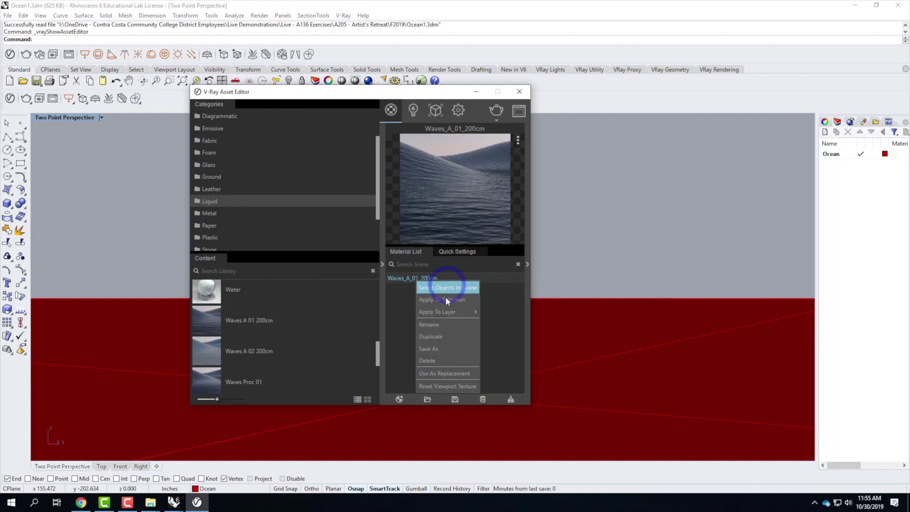
pyautogui.moveTo(445, 311)
pyautogui.click(403, 312)
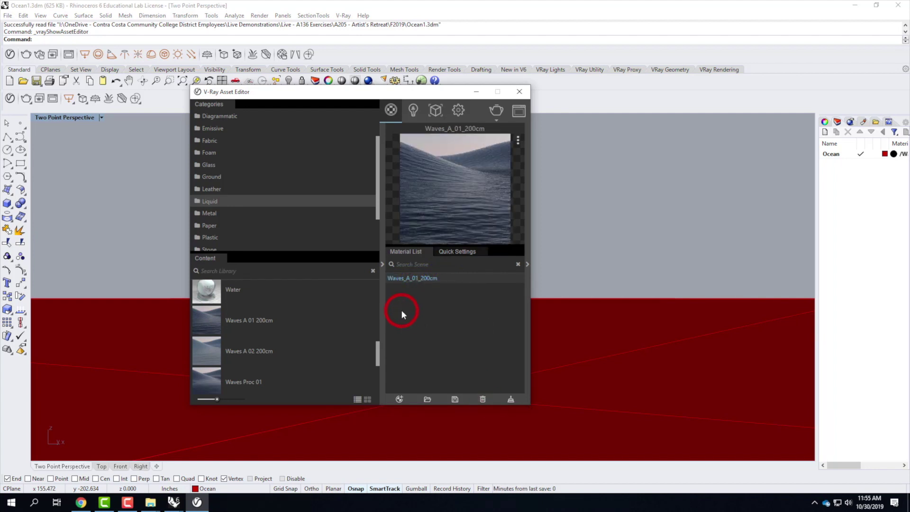
pyautogui.click(519, 92)
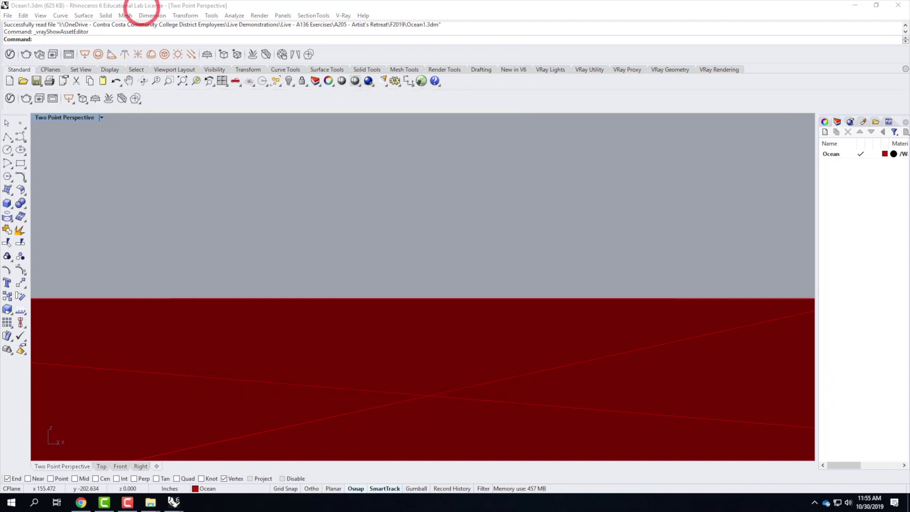
pyautogui.click(8, 17)
# Step: Save Ocean1.3dm, overwriting the existing file
pyautogui.click(37, 58)
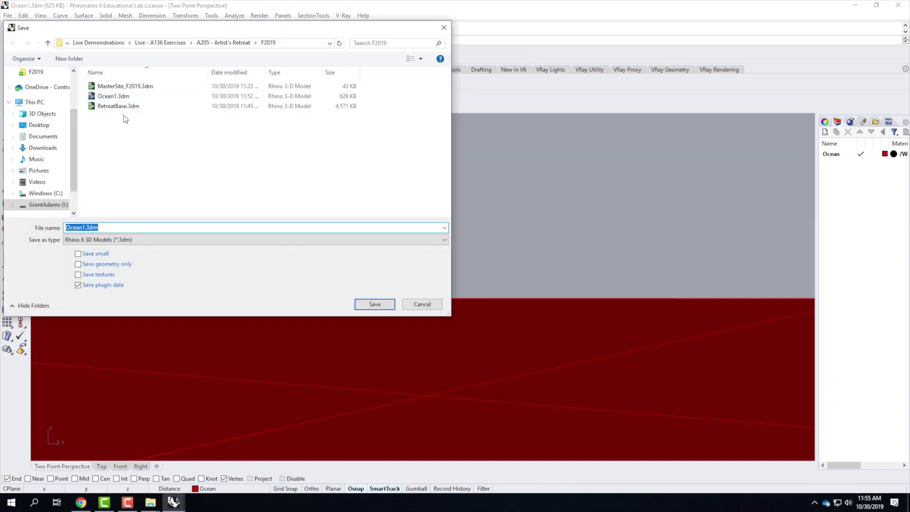
pyautogui.click(374, 305)
pyautogui.click(448, 285)
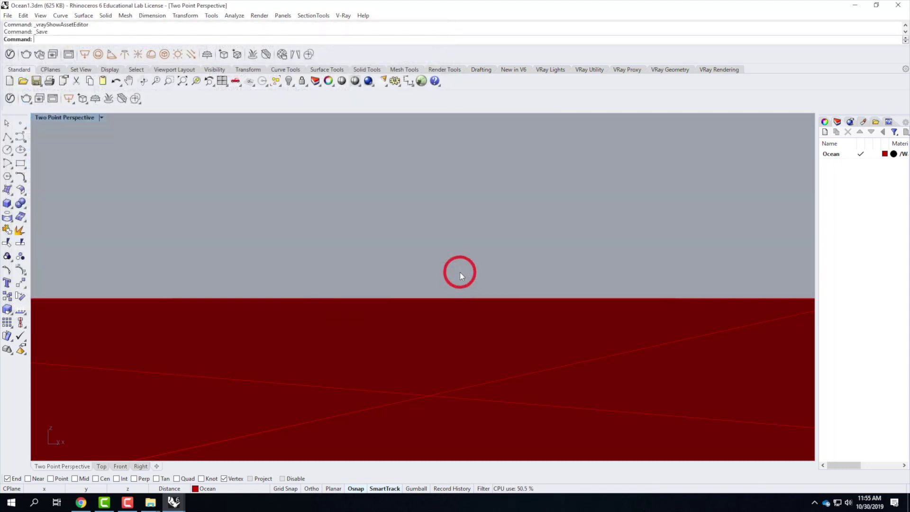
pyautogui.click(437, 282)
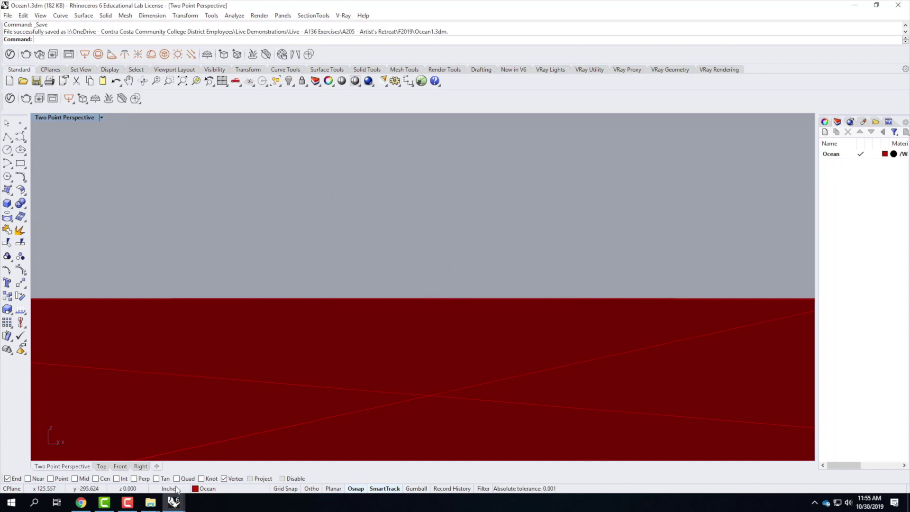
# Step: Return to the MasterSite model and close the V-Ray Asset Editor
pyautogui.moveTo(174, 502)
pyautogui.moveTo(76, 464)
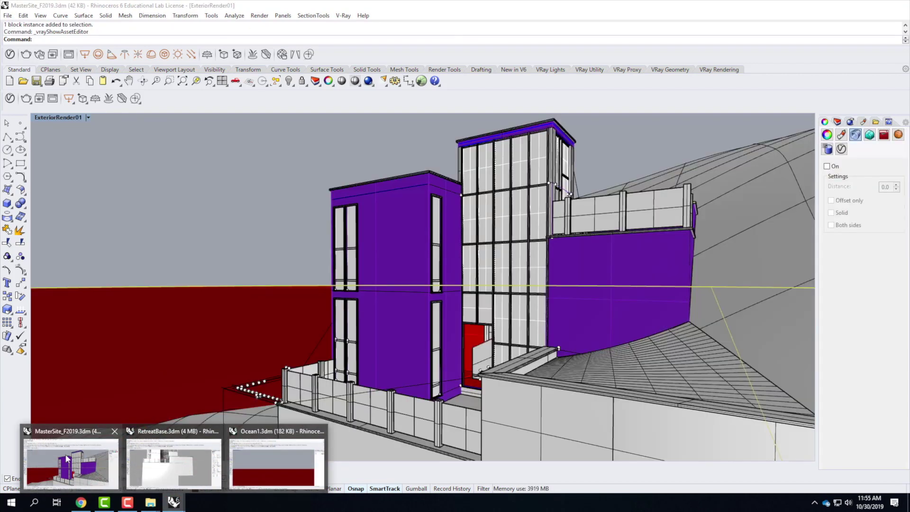
pyautogui.click(76, 464)
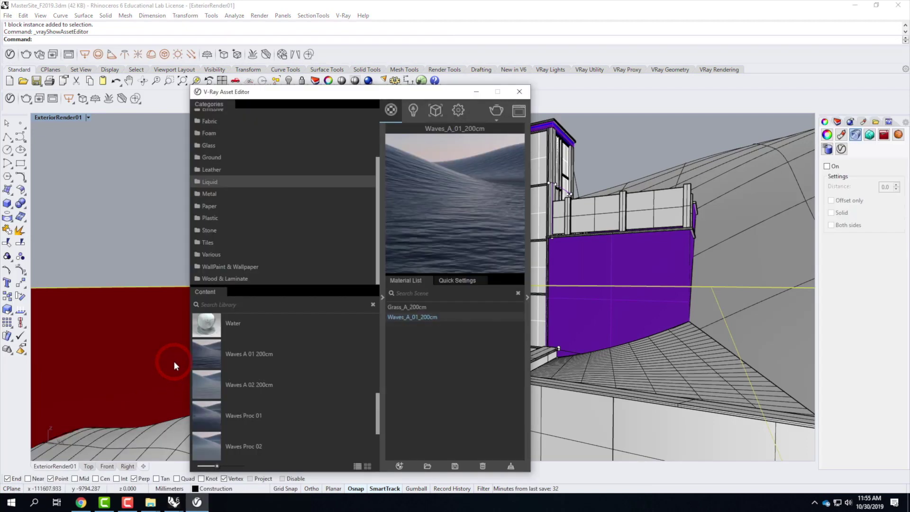
pyautogui.click(518, 92)
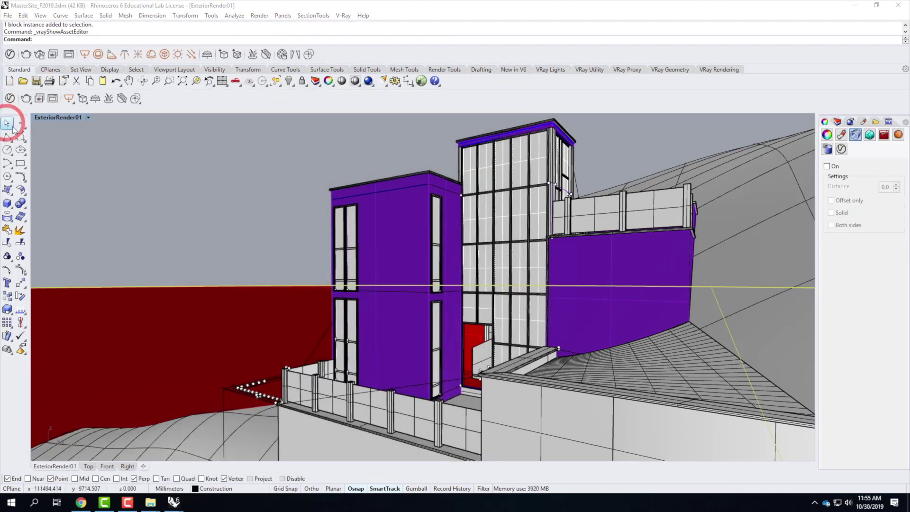
# Step: Update the Ocean1 linked block in Block Manager, replacing the existing material
pyautogui.click(23, 16)
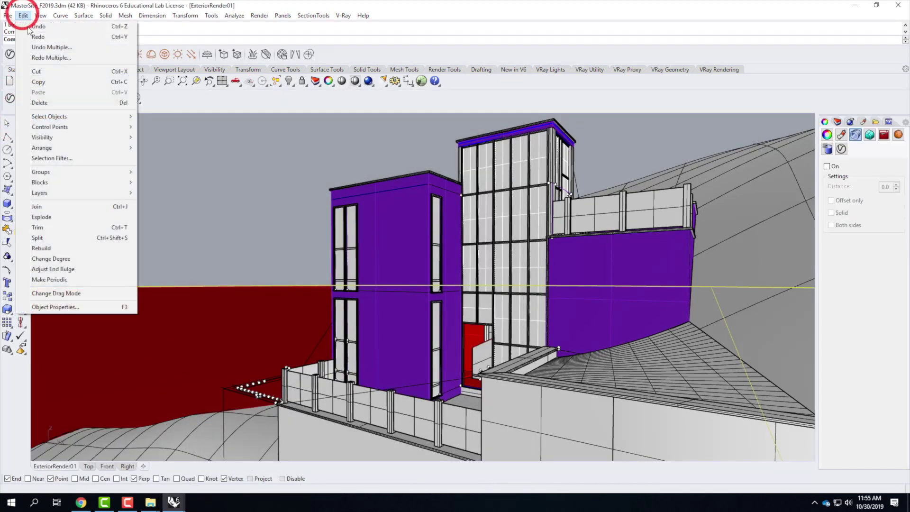
pyautogui.moveTo(64, 186)
pyautogui.click(183, 227)
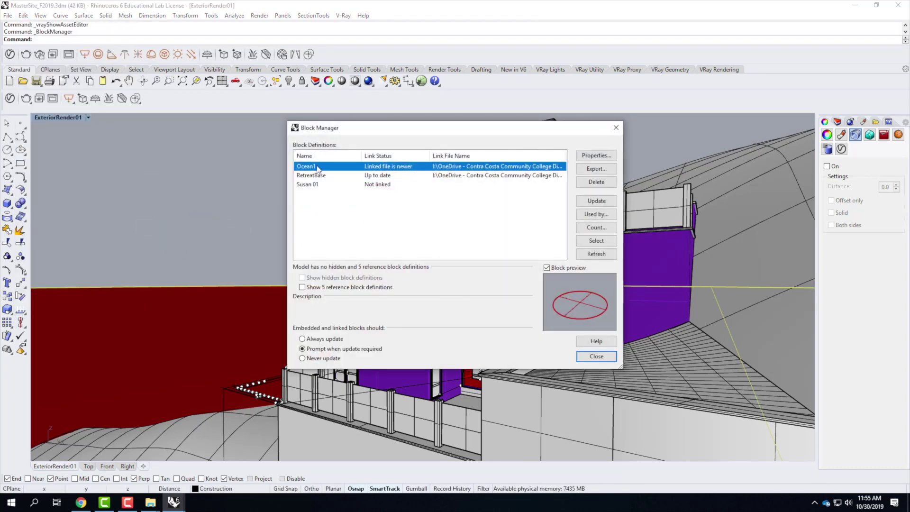
pyautogui.click(610, 202)
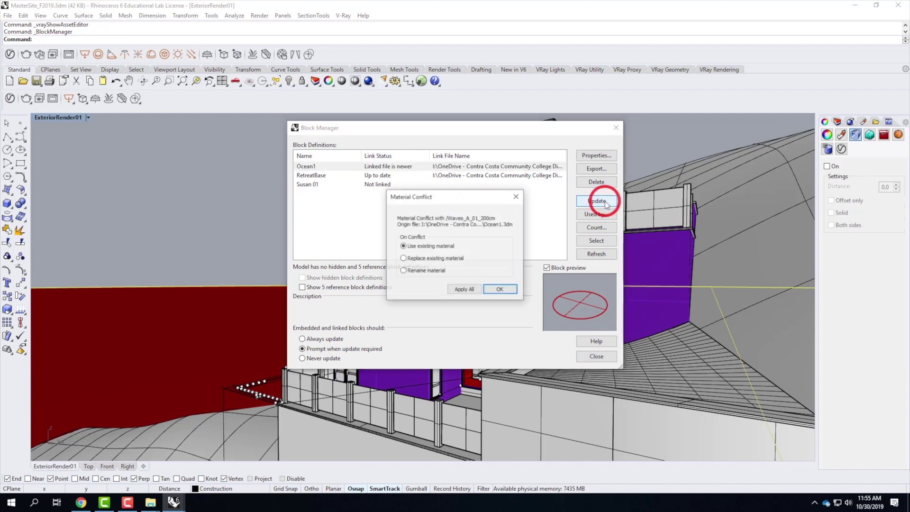
pyautogui.click(433, 259)
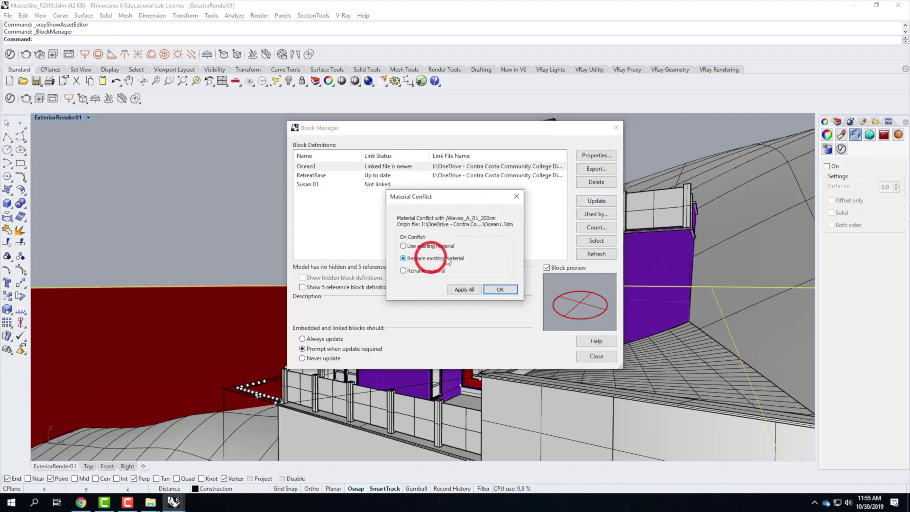
pyautogui.click(503, 290)
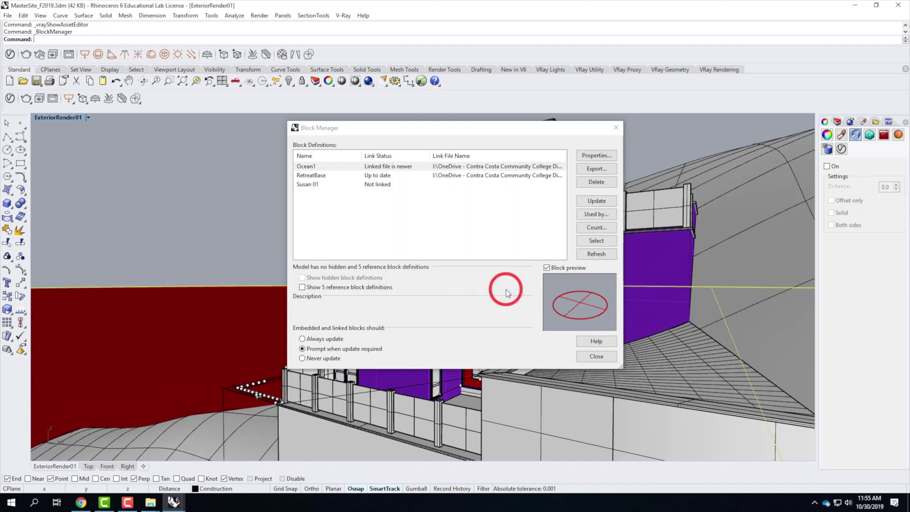
pyautogui.click(506, 289)
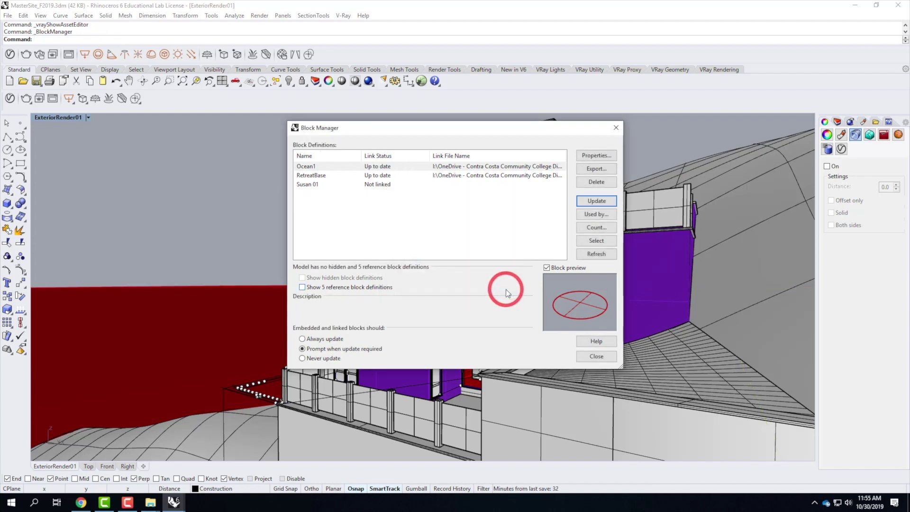
# Step: Expand the Ocean layer in the Layers panel and close the Block Manager
pyautogui.click(838, 122)
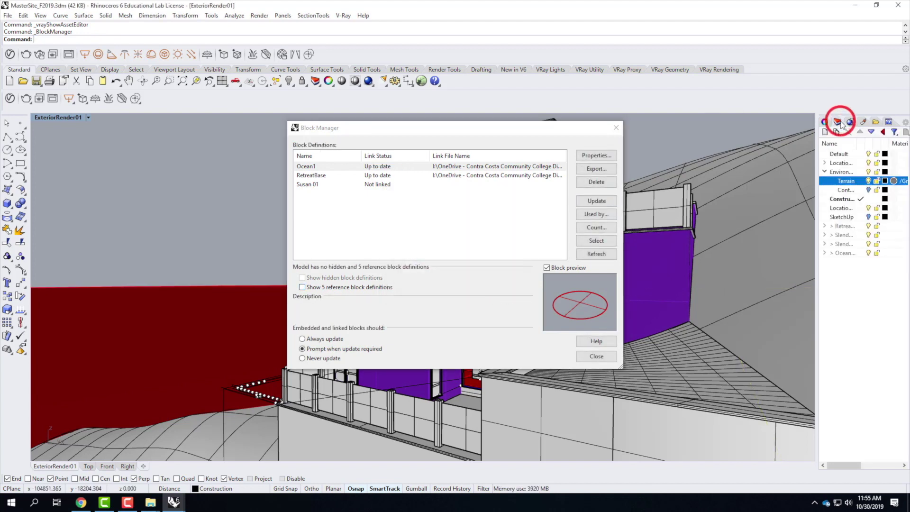
pyautogui.click(842, 254)
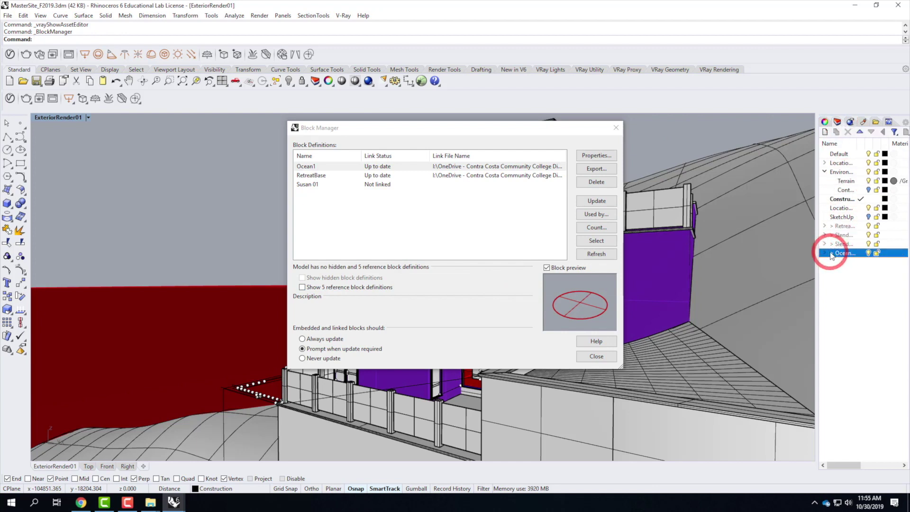
pyautogui.click(825, 253)
pyautogui.click(894, 263)
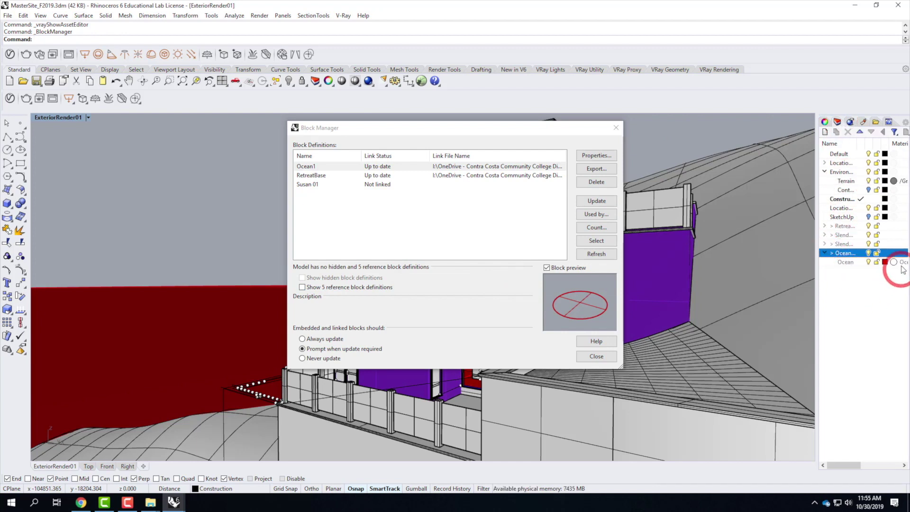
pyautogui.click(616, 128)
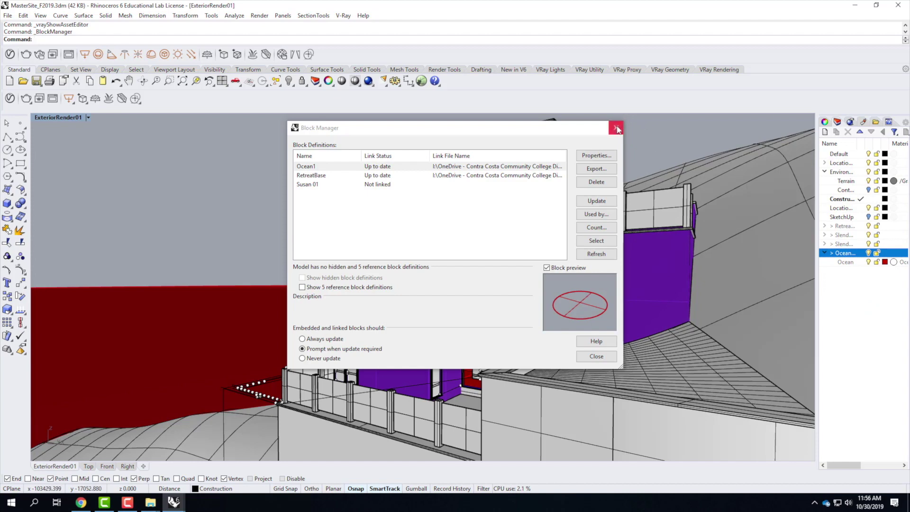
pyautogui.click(88, 117)
pyautogui.click(86, 163)
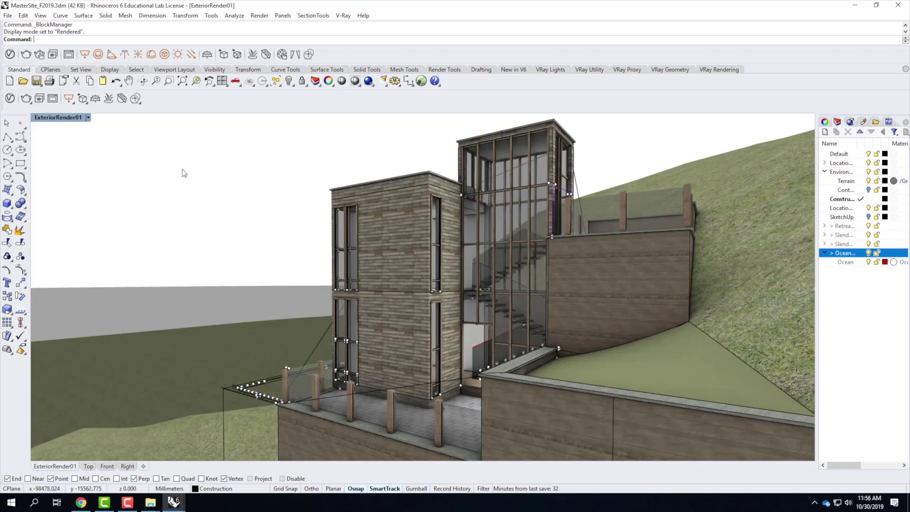
pyautogui.click(149, 292)
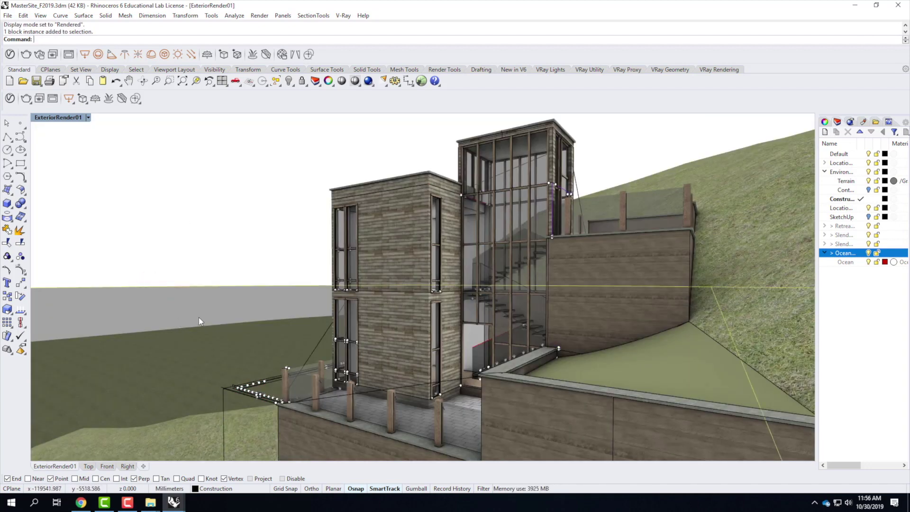
pyautogui.click(88, 118)
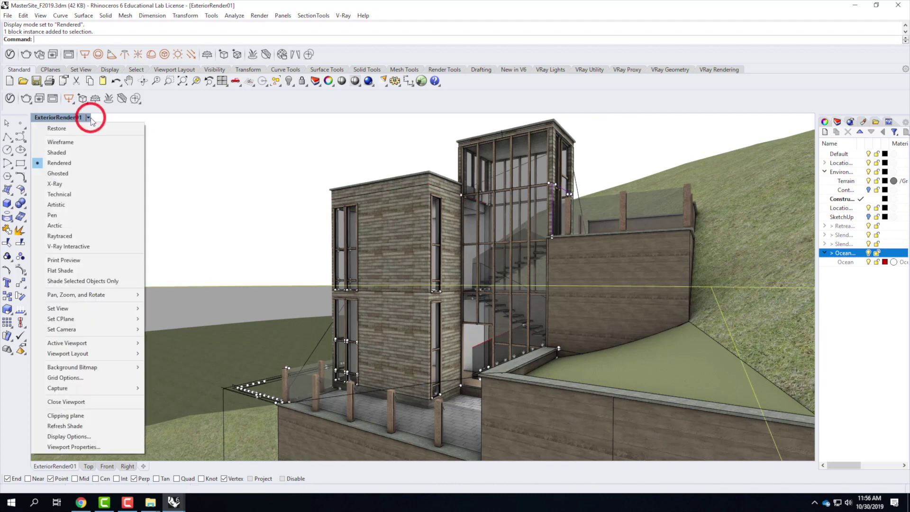
pyautogui.click(72, 152)
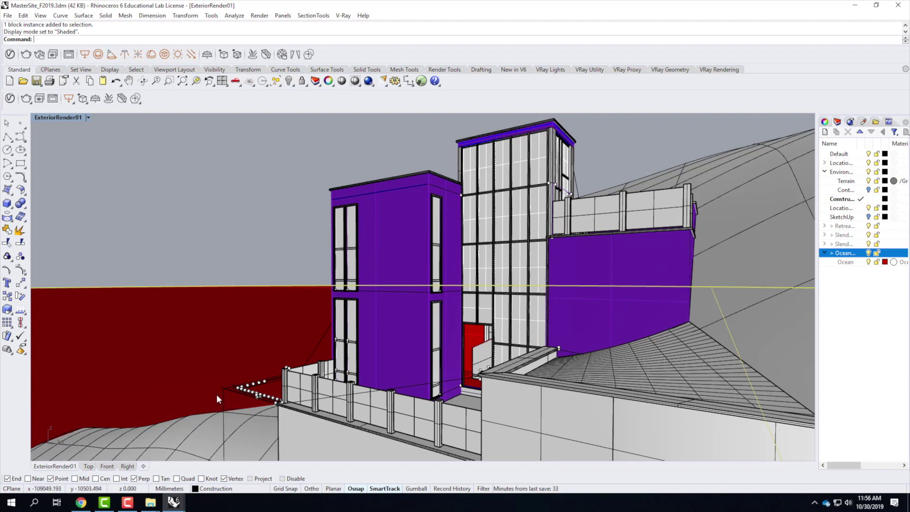
pyautogui.click(173, 504)
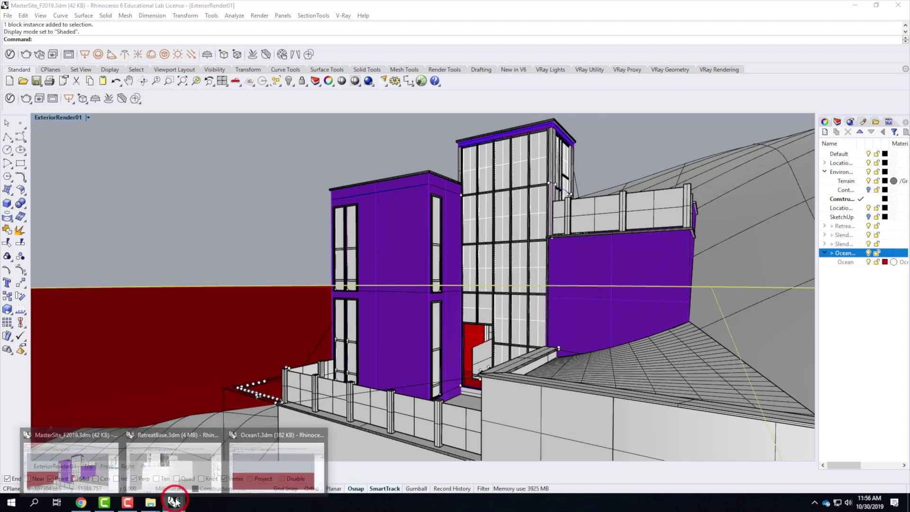
# Step: Open the V-Ray Quick Rendering Setups page from the Exercise 219 tab
pyautogui.click(79, 503)
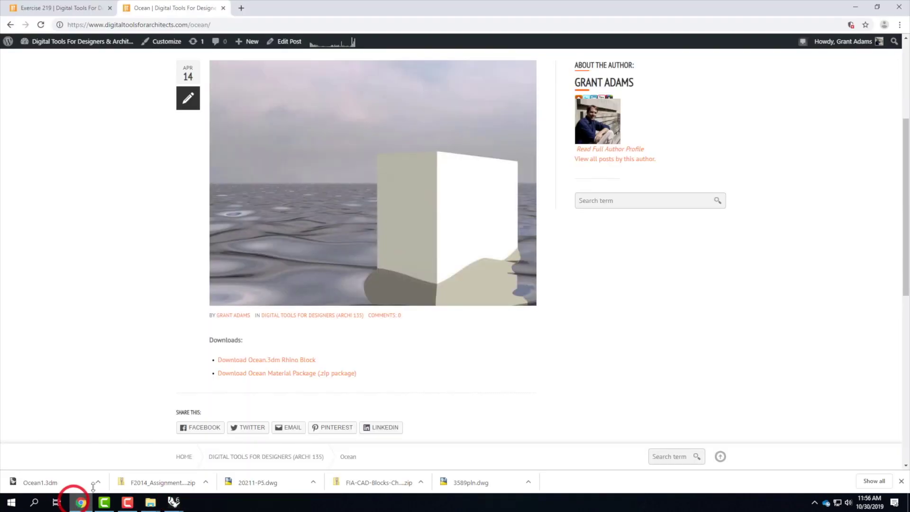
pyautogui.click(89, 7)
pyautogui.scroll(15, 518, 173)
pyautogui.moveTo(615, 151)
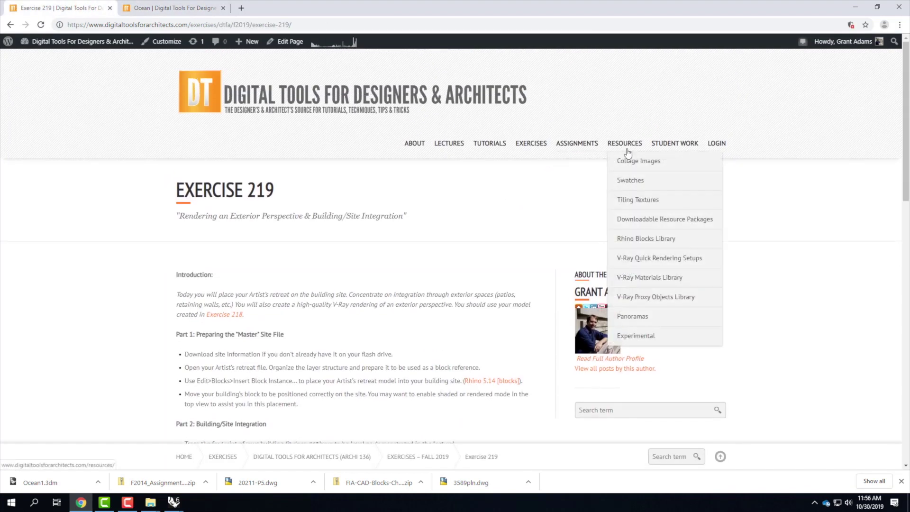
pyautogui.click(648, 264)
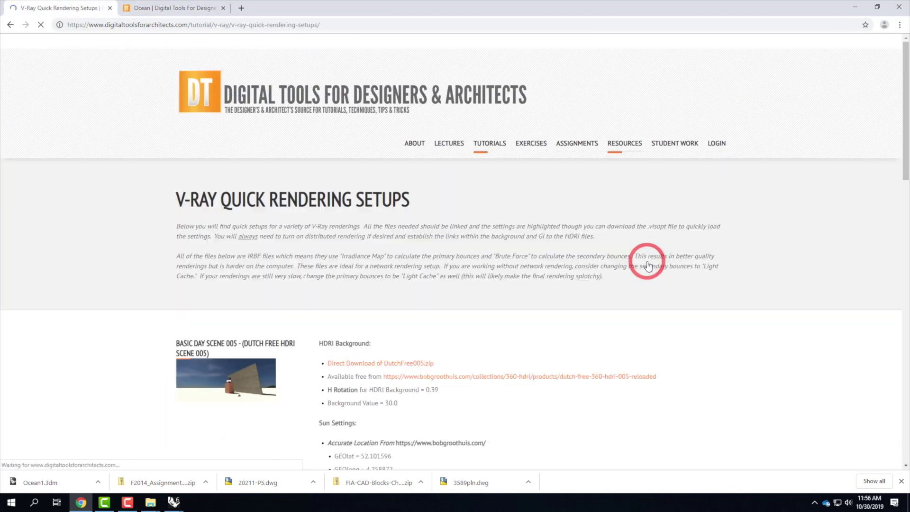
# Step: Read the Basic Day Scene 4 HDRI and sun settings, then return to Rhino
pyautogui.scroll(-7, 462, 283)
pyautogui.scroll(4, 465, 287)
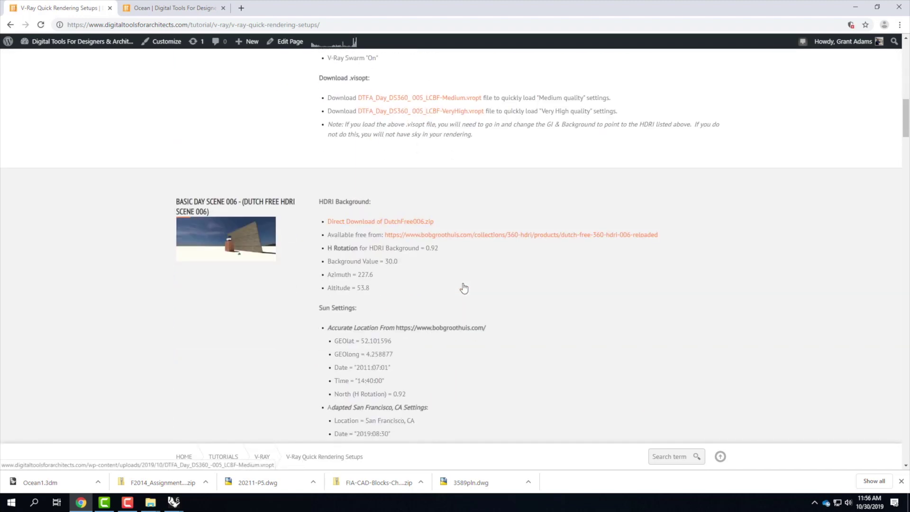
pyautogui.scroll(-18, 463, 283)
pyautogui.scroll(-11, 463, 283)
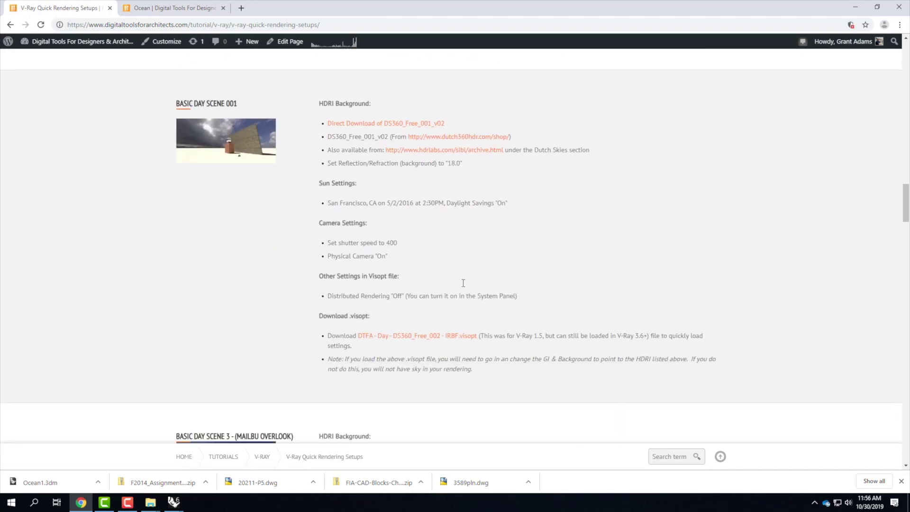
pyautogui.scroll(-9, 464, 287)
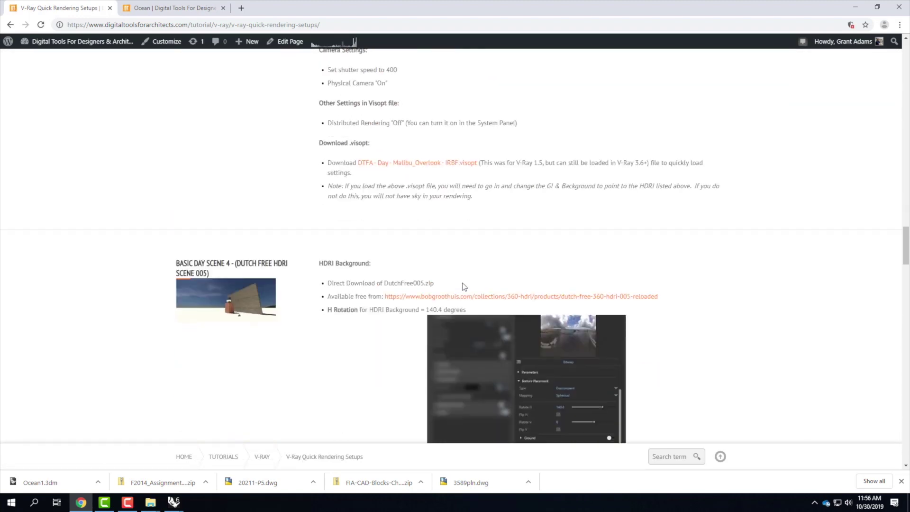
pyautogui.scroll(-2, 464, 287)
pyautogui.scroll(2, 463, 284)
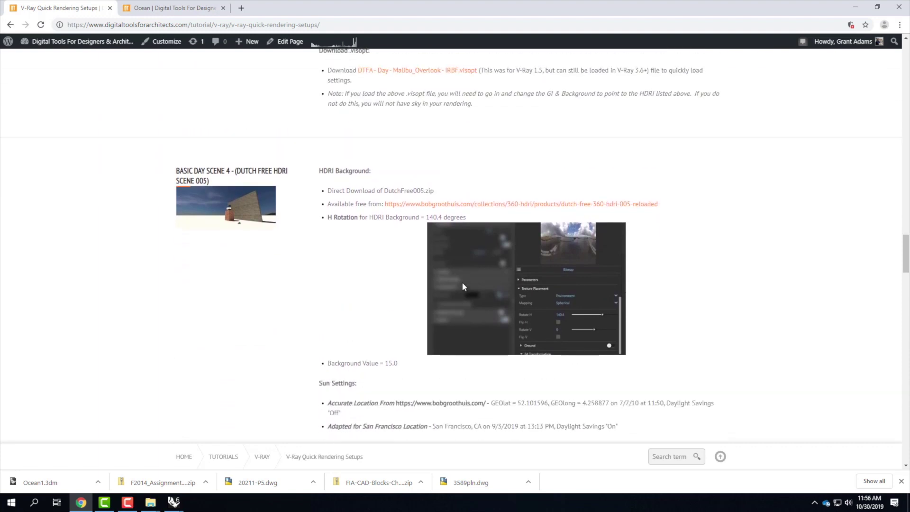
pyautogui.scroll(-2, 463, 284)
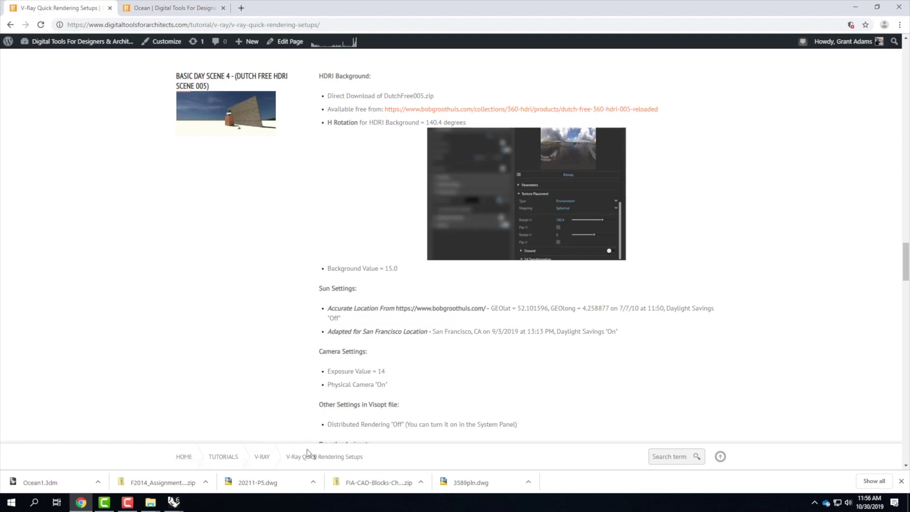
pyautogui.scroll(-1, 431, 258)
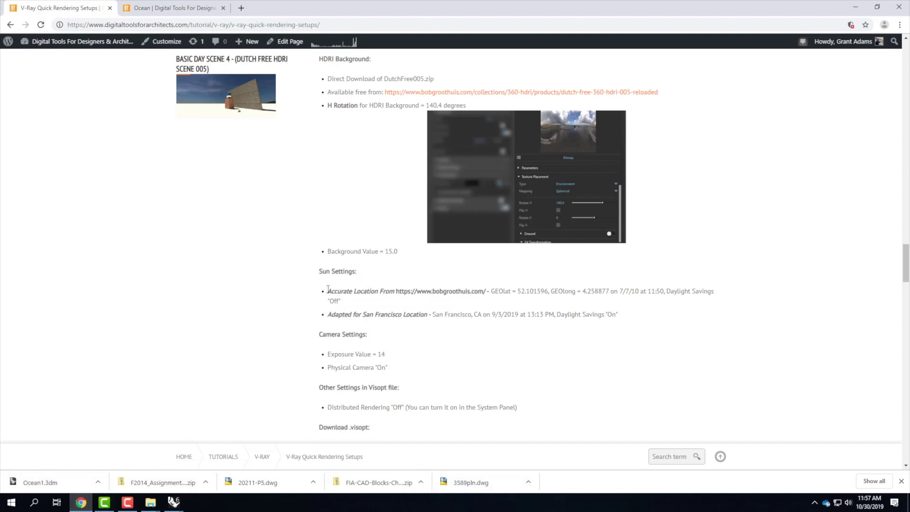
pyautogui.moveTo(173, 502)
pyautogui.click(70, 462)
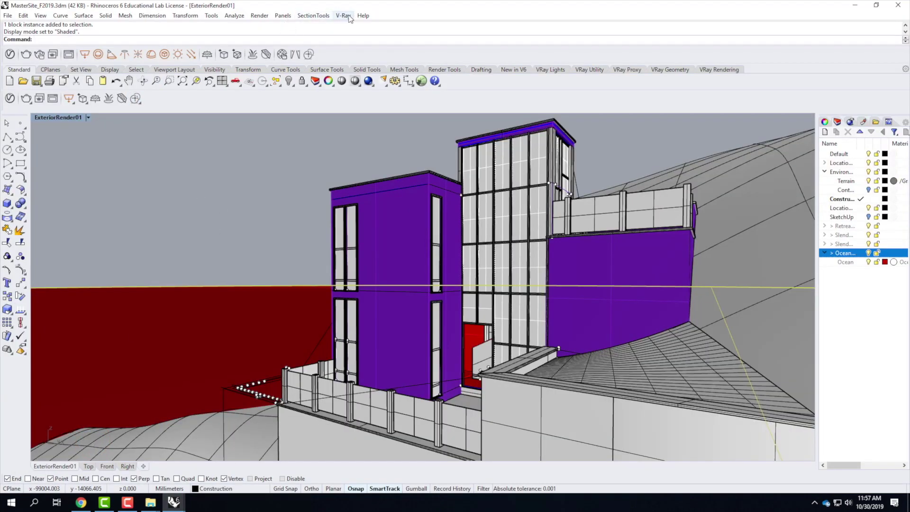
# Step: Expand the V-Ray Environment settings and make the background texture a Bitmap
pyautogui.click(14, 55)
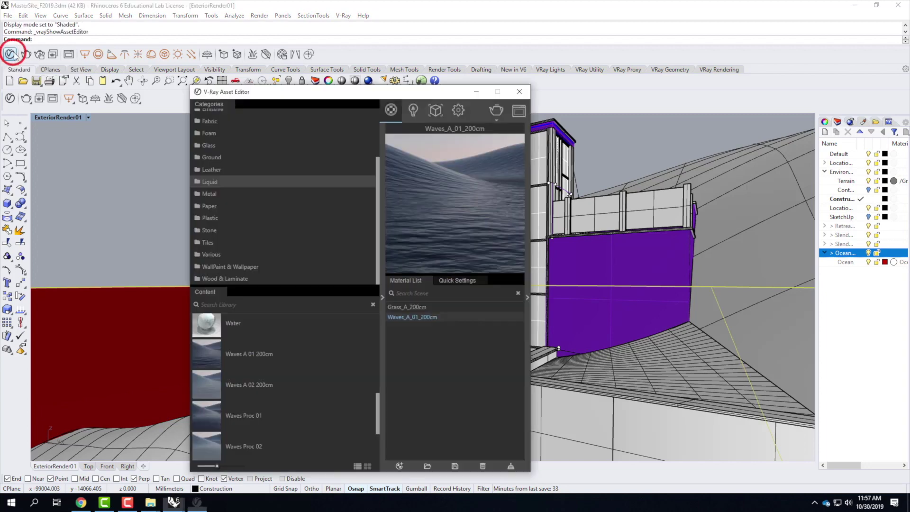
pyautogui.click(383, 297)
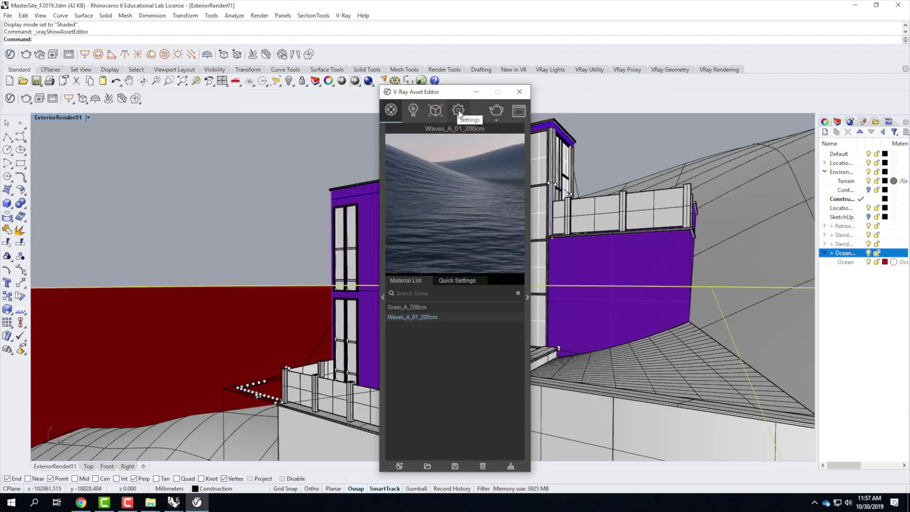
pyautogui.click(458, 111)
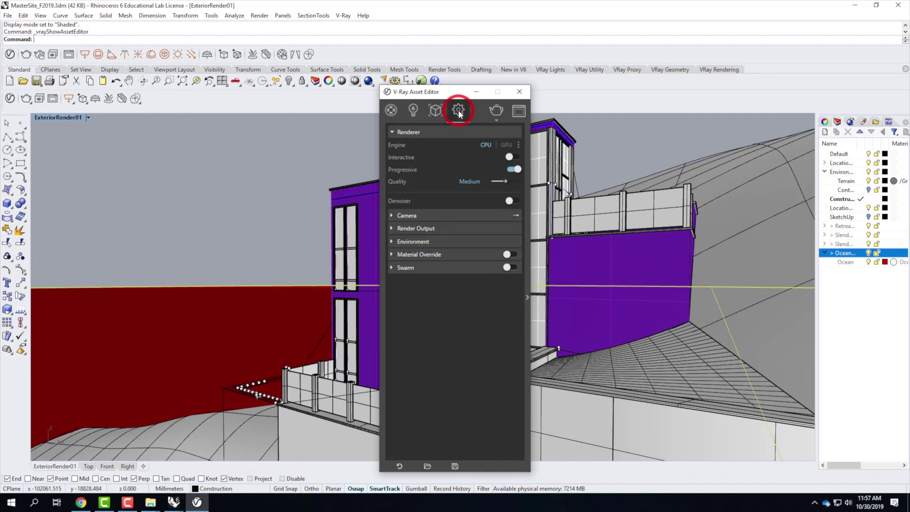
pyautogui.click(392, 241)
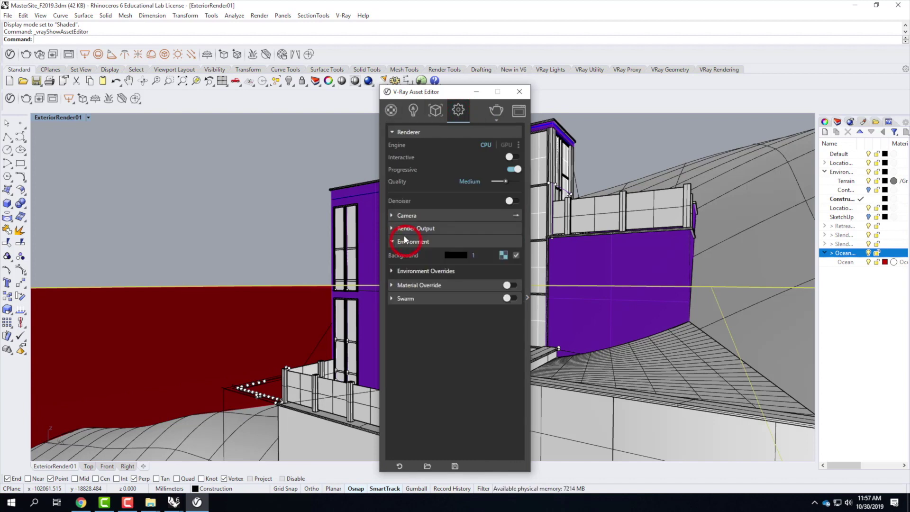
pyautogui.click(504, 256)
pyautogui.click(506, 257)
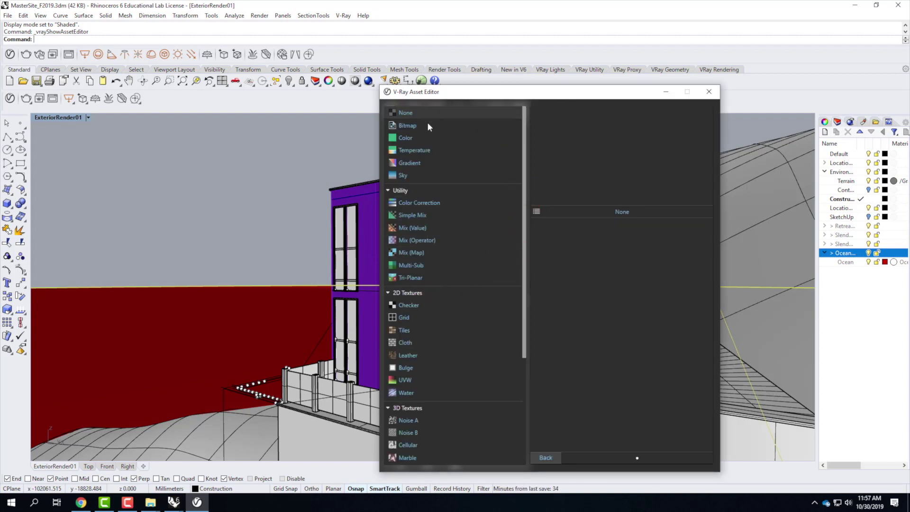
pyautogui.click(408, 126)
# Step: Load DF360_005_Ref.hdr from Resources > V-Ray > V-Ray HDRI > Day HDRIs > 005 as the background
pyautogui.click(548, 138)
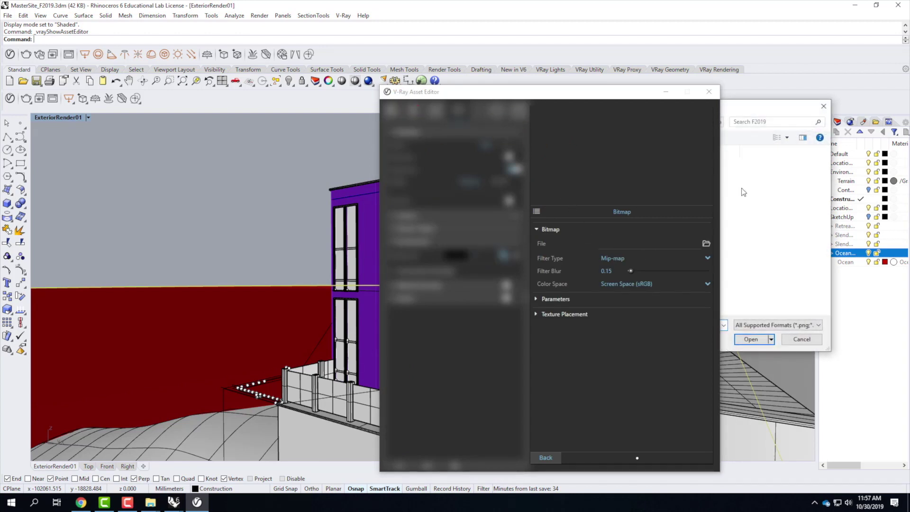
pyautogui.click(735, 105)
pyautogui.click(417, 147)
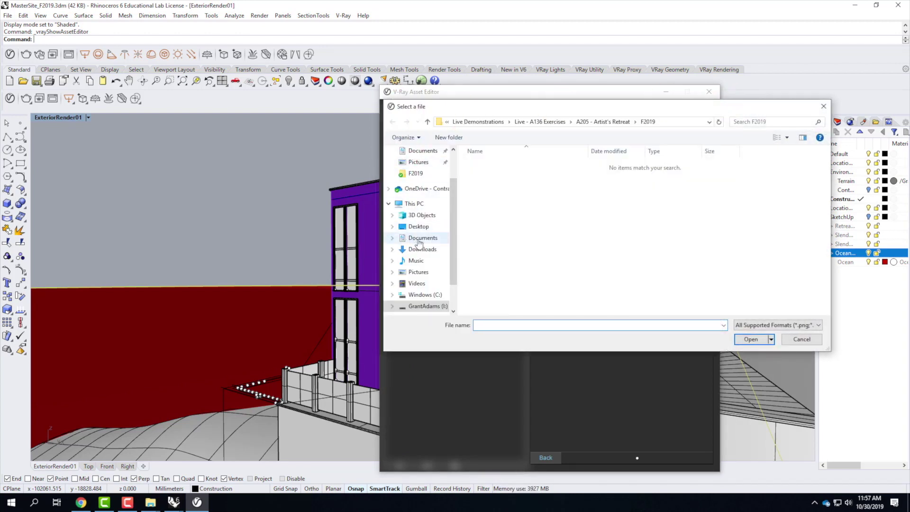
pyautogui.click(425, 306)
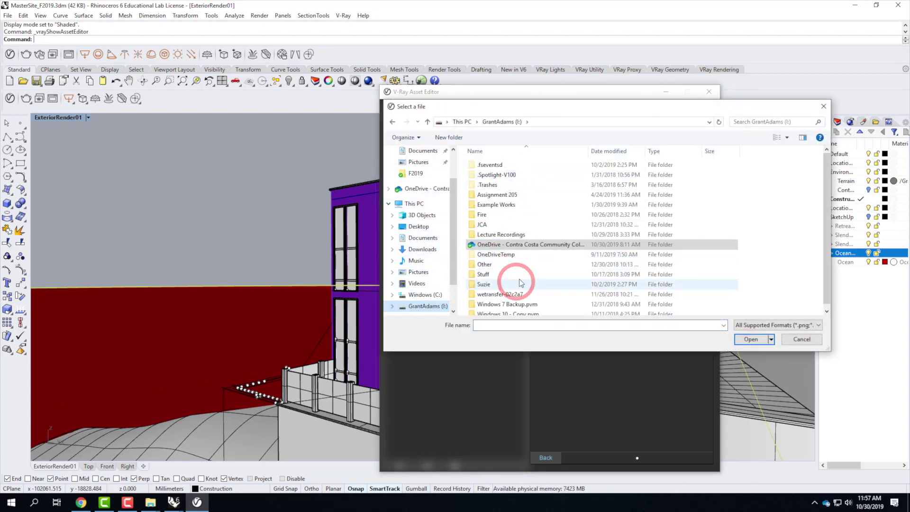
pyautogui.doubleClick(498, 244)
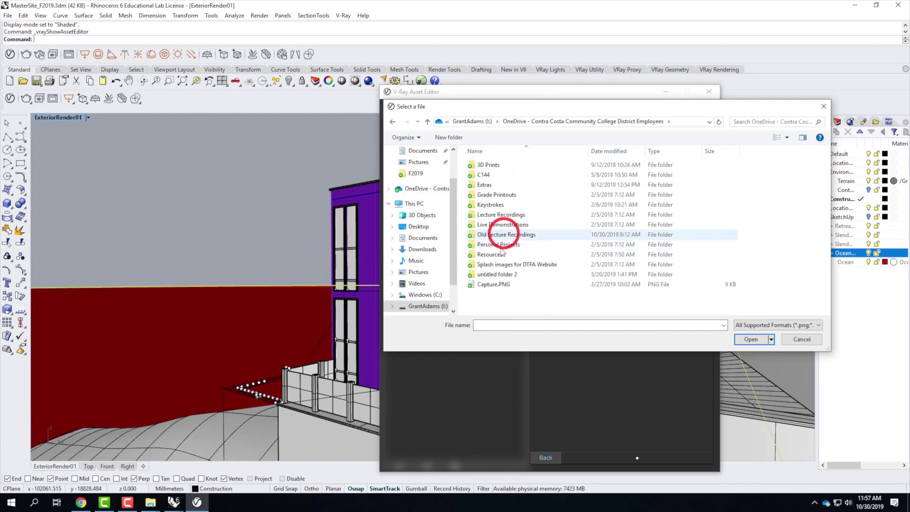
pyautogui.doubleClick(492, 255)
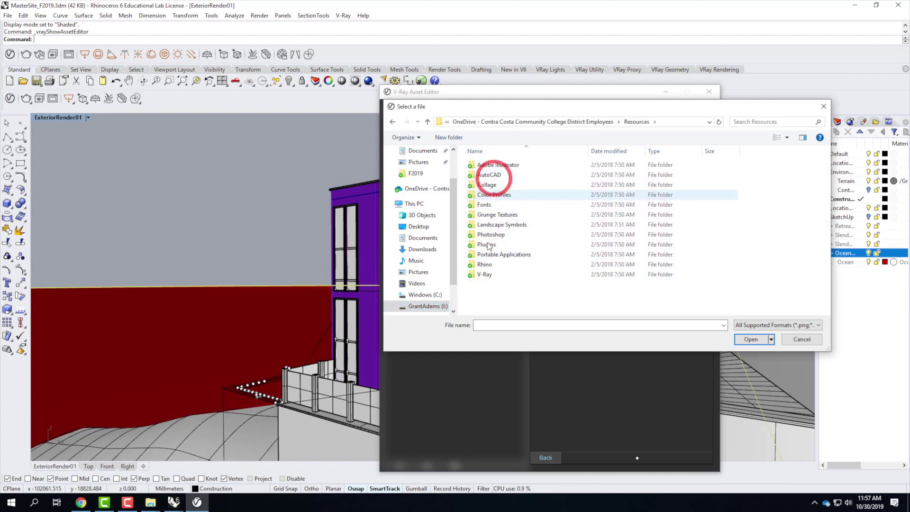
pyautogui.doubleClick(485, 274)
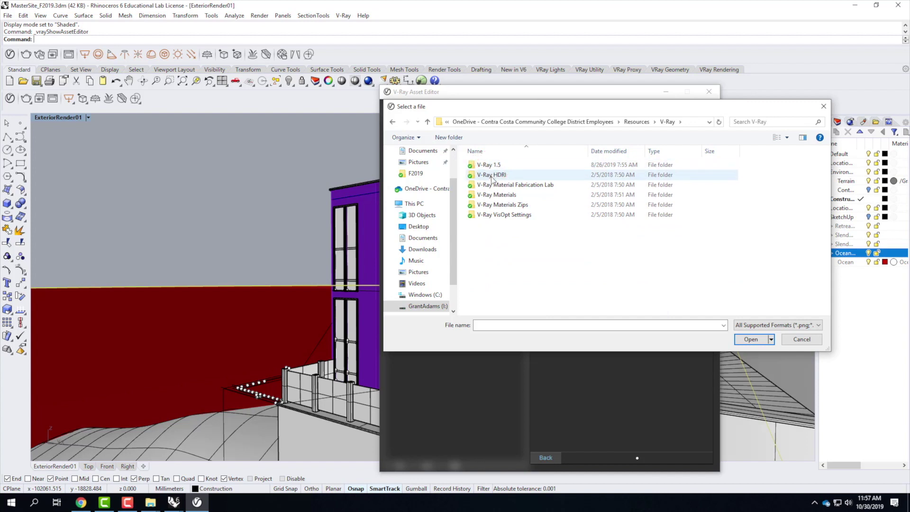
pyautogui.doubleClick(492, 176)
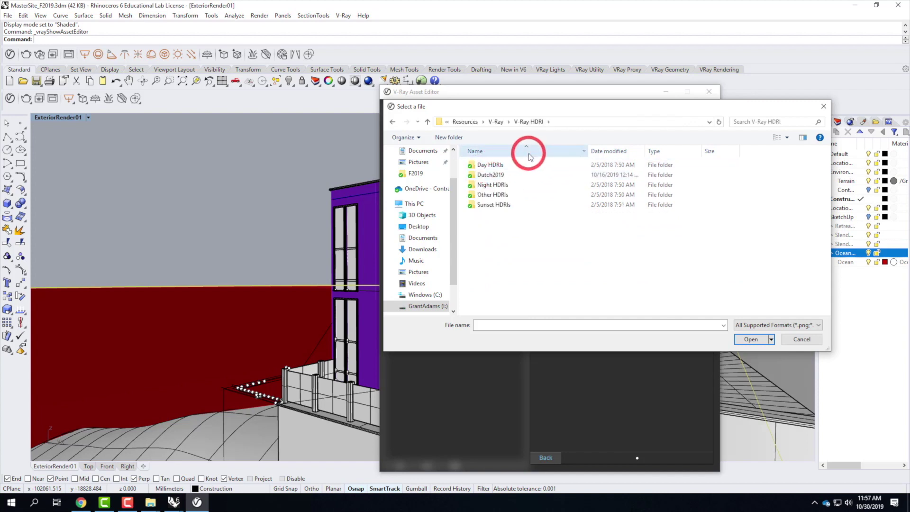
pyautogui.doubleClick(489, 166)
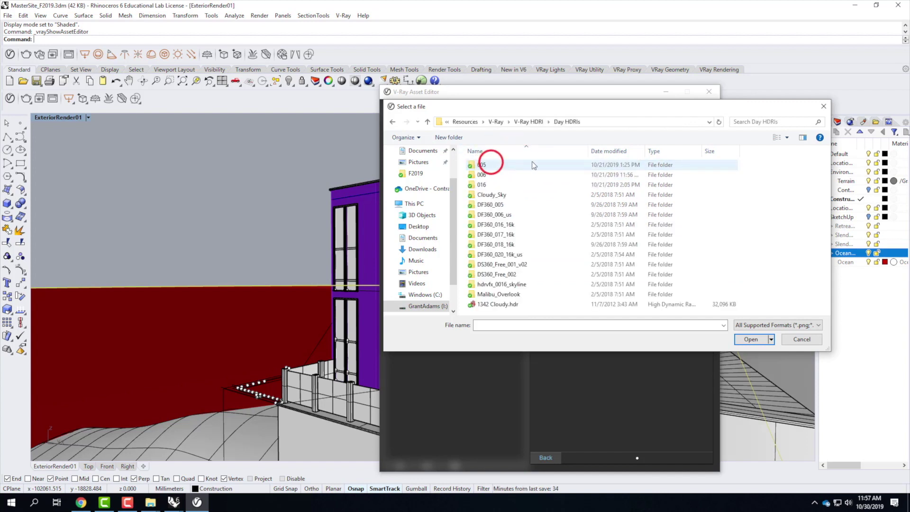
pyautogui.doubleClick(485, 175)
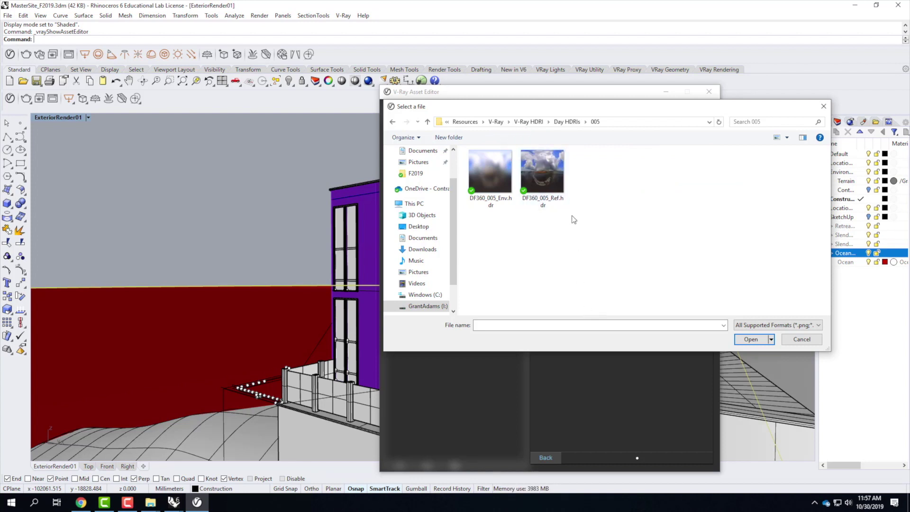
pyautogui.click(540, 164)
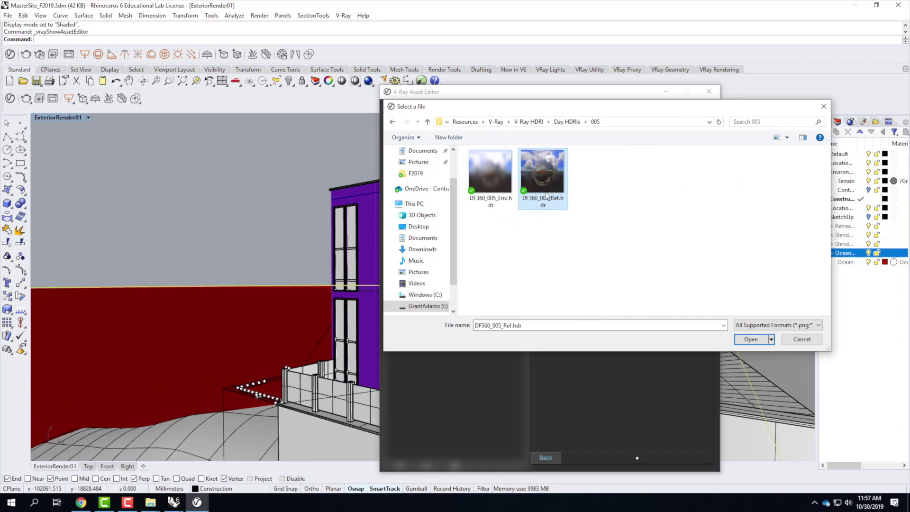
pyautogui.click(750, 339)
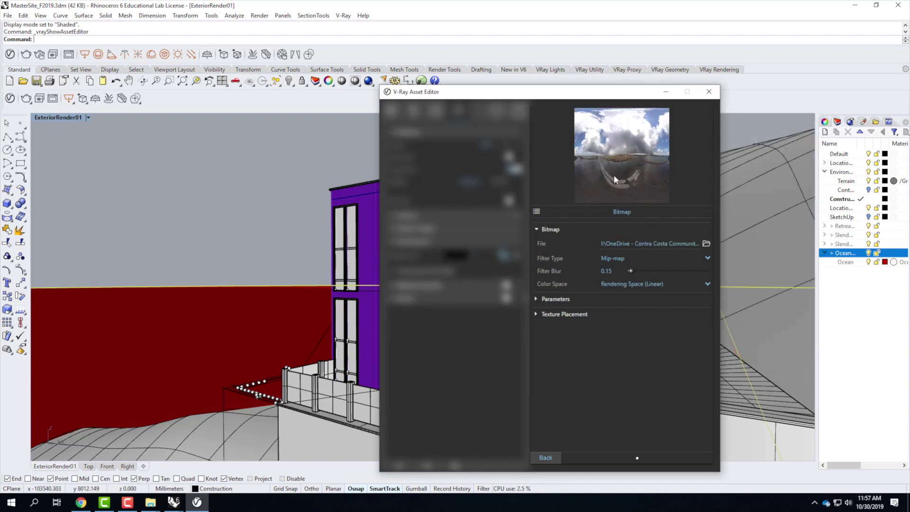
# Step: Set the background image's Texture Placement Type to Environment
pyautogui.click(537, 313)
pyautogui.click(615, 327)
pyautogui.click(616, 349)
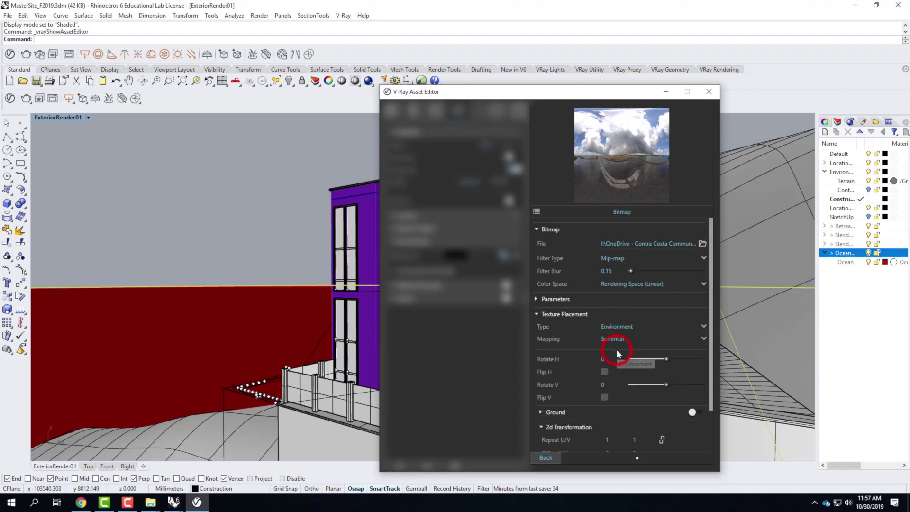
pyautogui.scroll(-2, 579, 378)
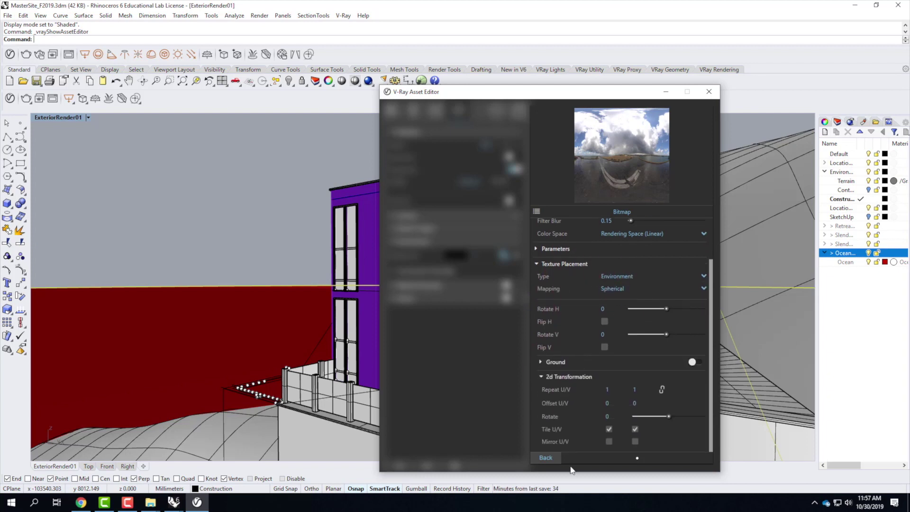
pyautogui.click(545, 457)
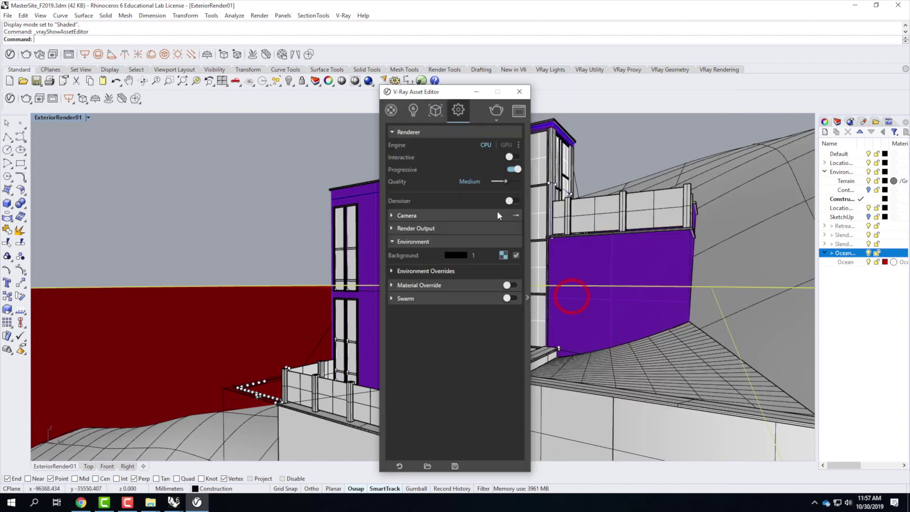
# Step: Enable the GI (Skylight) override and load DF360_005_Env.hdr as its bitmap
pyautogui.click(393, 272)
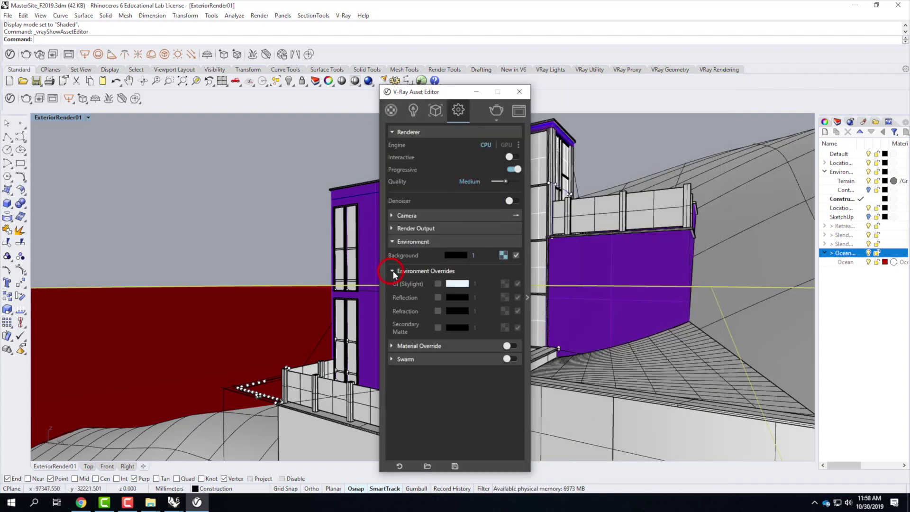
pyautogui.click(438, 284)
pyautogui.click(504, 283)
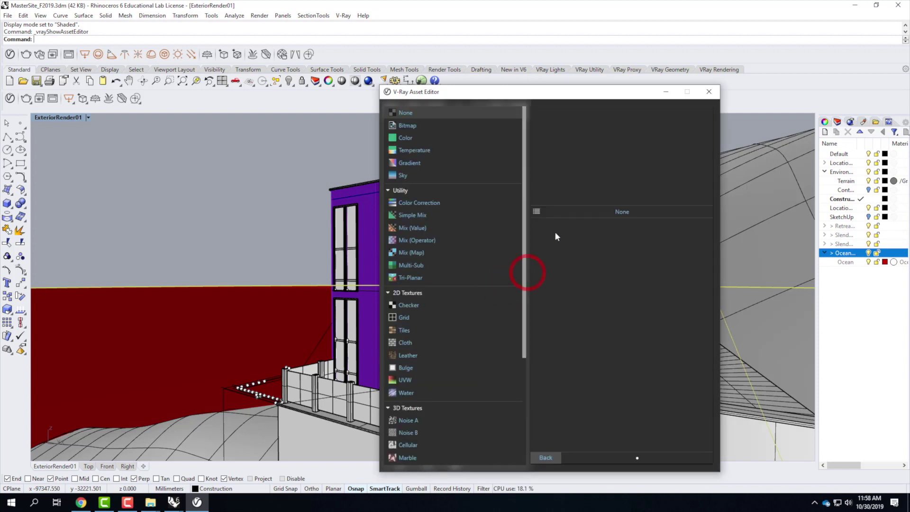
pyautogui.click(421, 126)
pyautogui.click(579, 119)
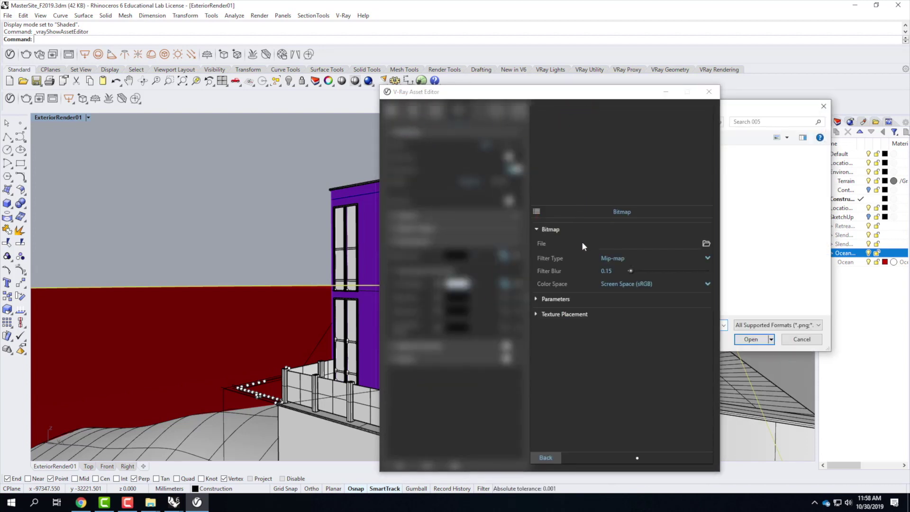
pyautogui.click(732, 100)
pyautogui.click(482, 176)
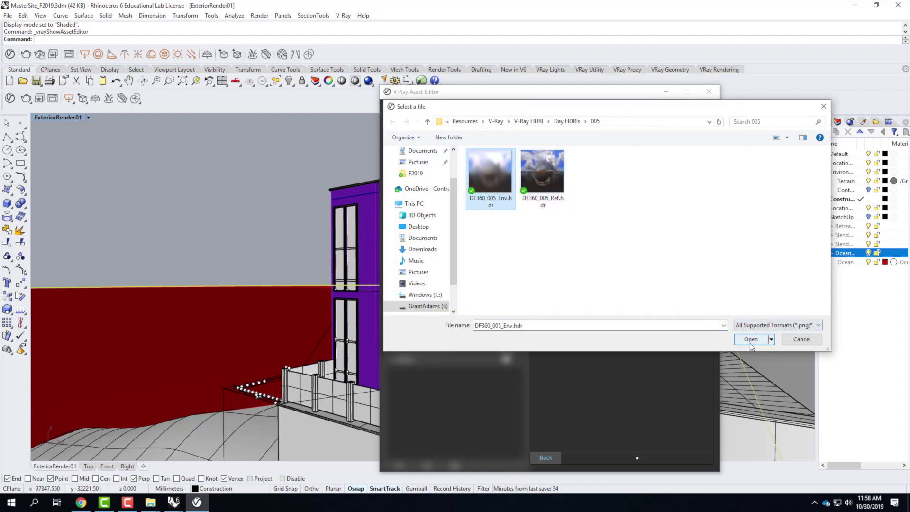
pyautogui.click(751, 339)
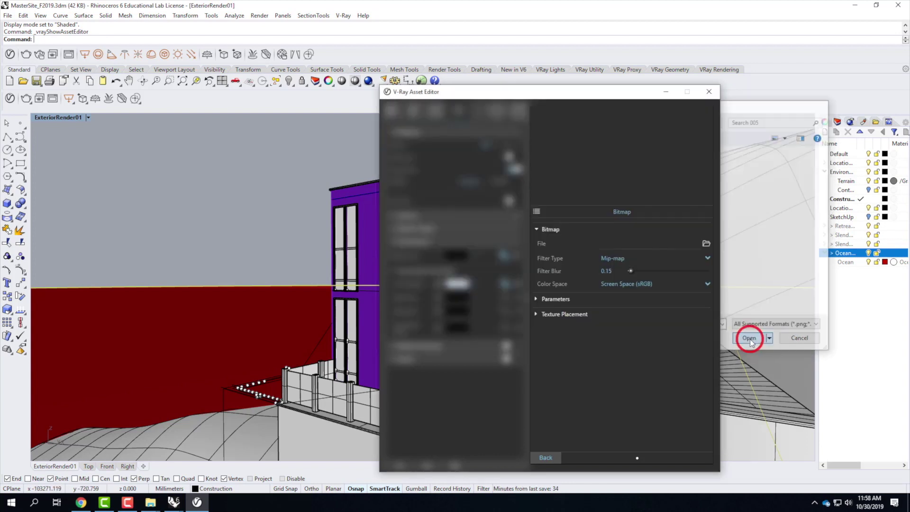
# Step: Set the skylight image's Texture Placement Type to Environment
pyautogui.click(536, 315)
pyautogui.click(641, 327)
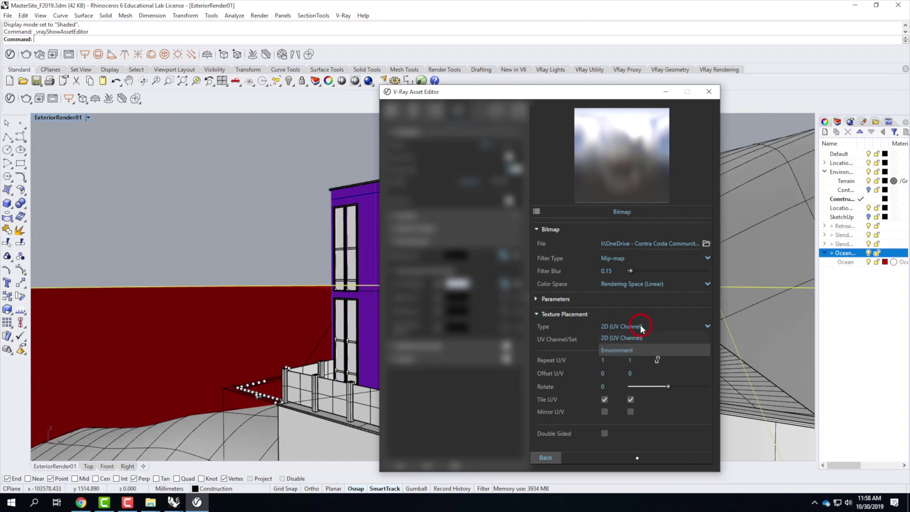
pyautogui.click(619, 350)
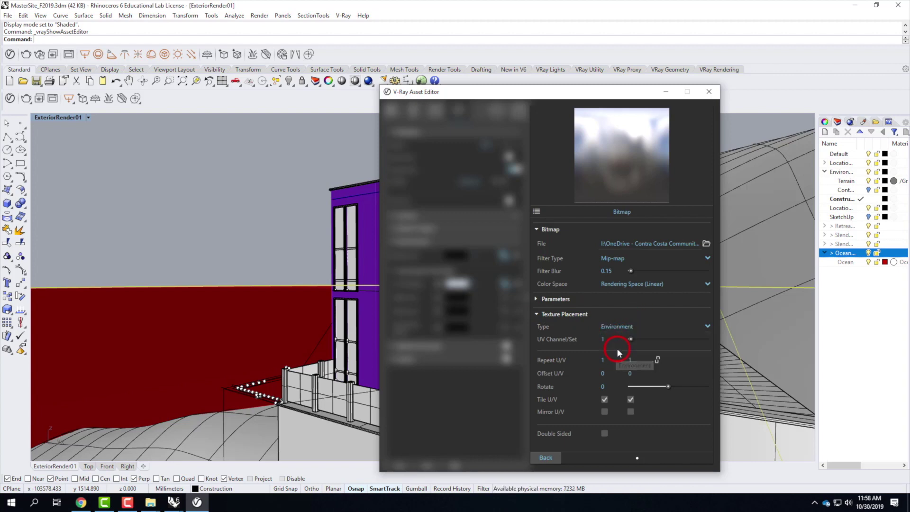
pyautogui.click(543, 457)
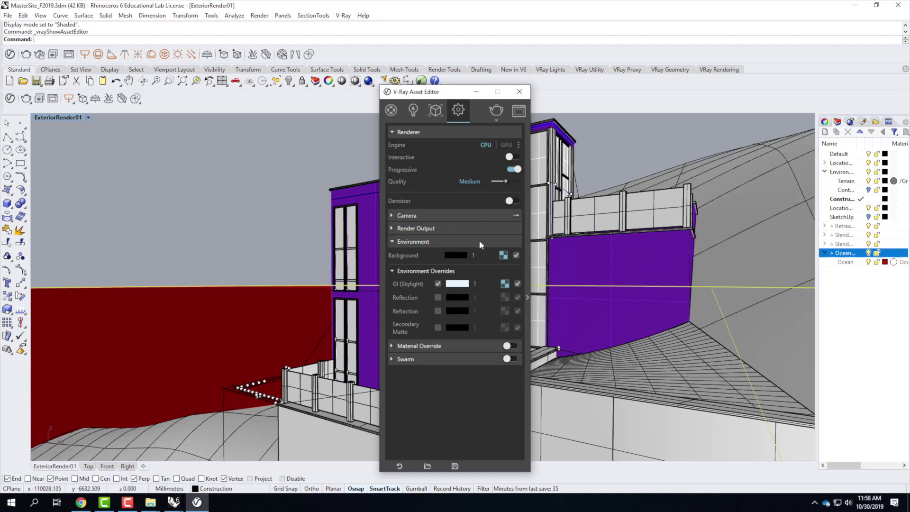
pyautogui.click(478, 255)
# Step: Enter 40 as the Background intensity multiplier, check the tutorial, and reopen the V-Ray Asset Editor
pyautogui.doubleClick(475, 256)
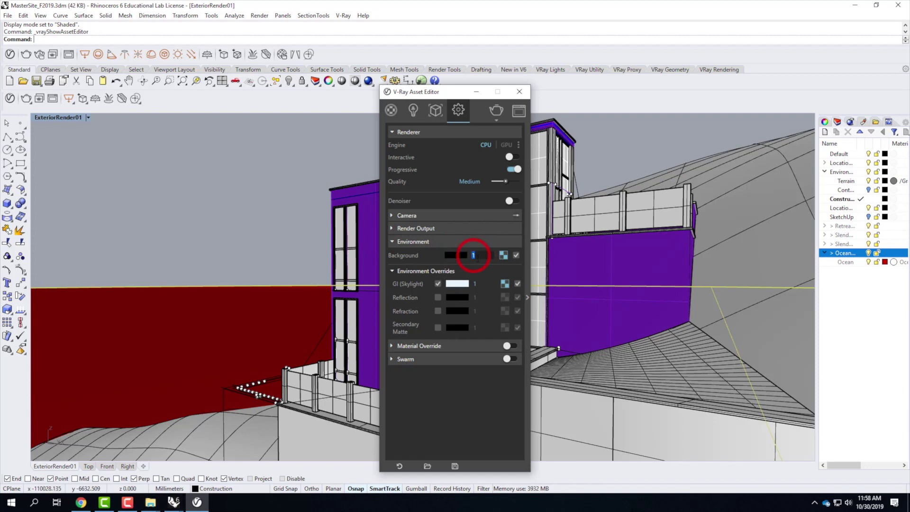
pyautogui.write('40')
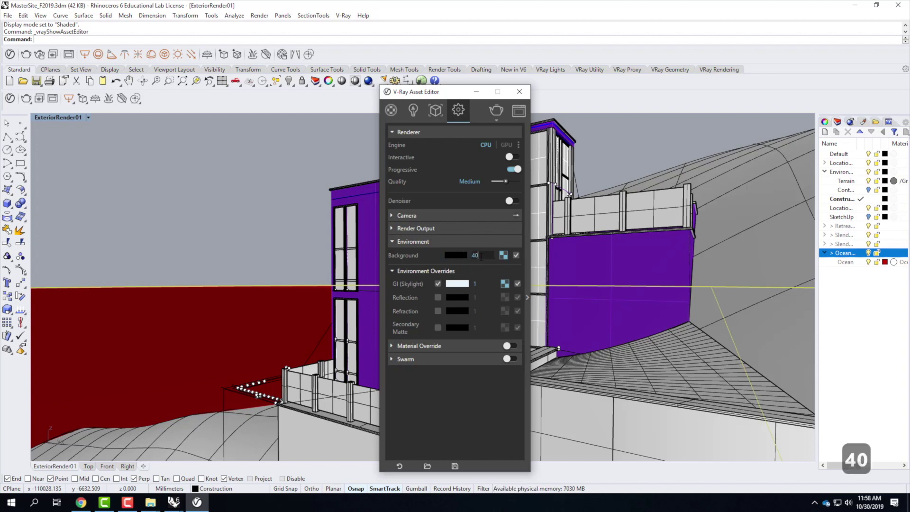
pyautogui.click(81, 502)
pyautogui.click(417, 253)
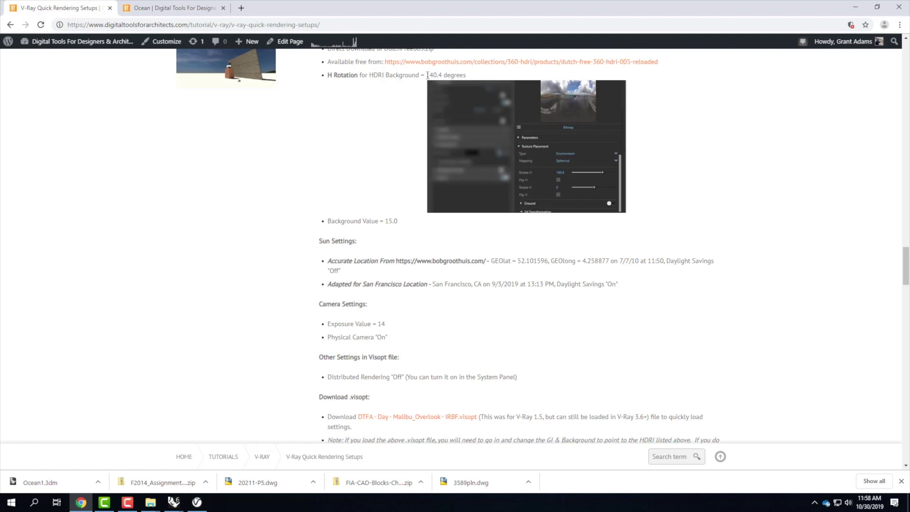
pyautogui.moveTo(174, 502)
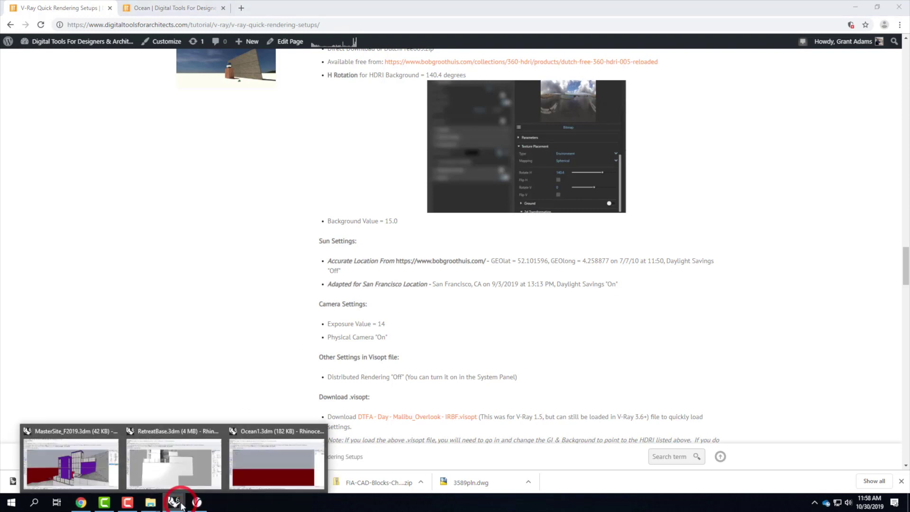
pyautogui.click(89, 459)
pyautogui.click(506, 115)
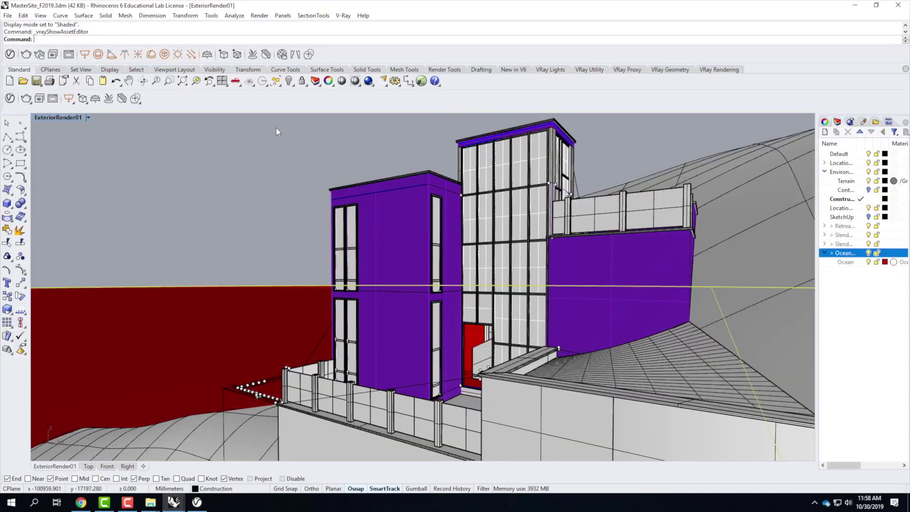
pyautogui.click(9, 54)
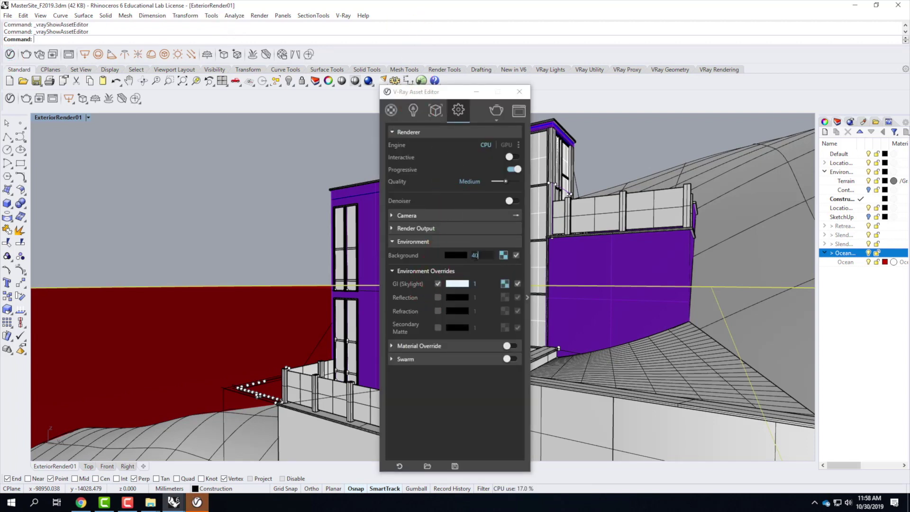
# Step: Set the background HDRI's horizontal rotation (Rotate H) to 140.4
pyautogui.click(438, 247)
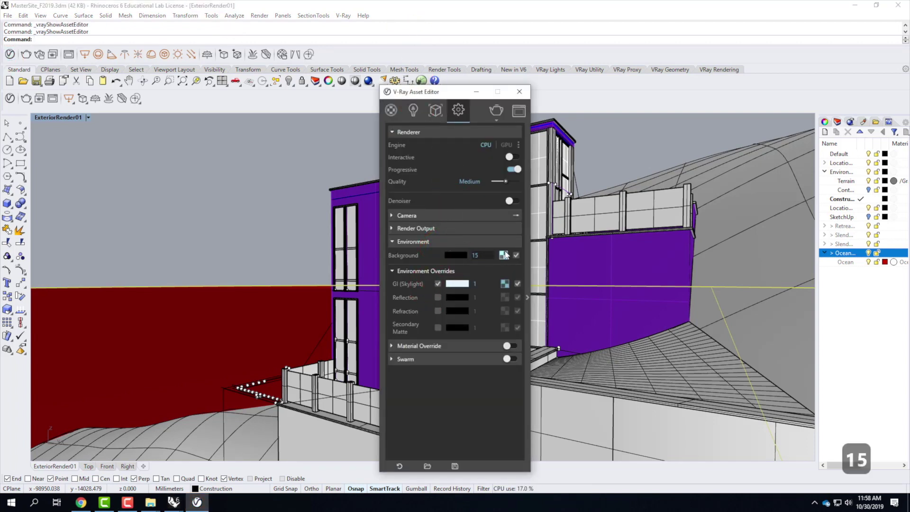
pyautogui.click(504, 256)
pyautogui.click(538, 314)
pyautogui.scroll(-2, 626, 322)
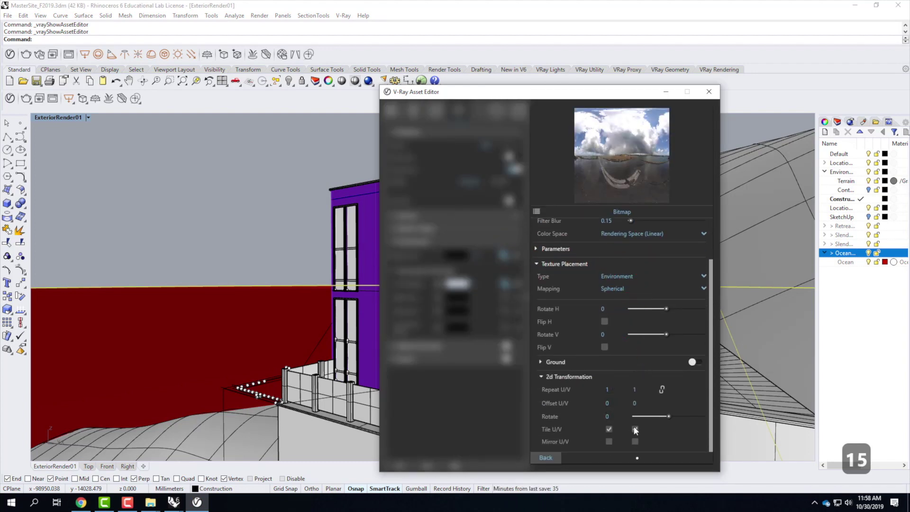
pyautogui.click(603, 309)
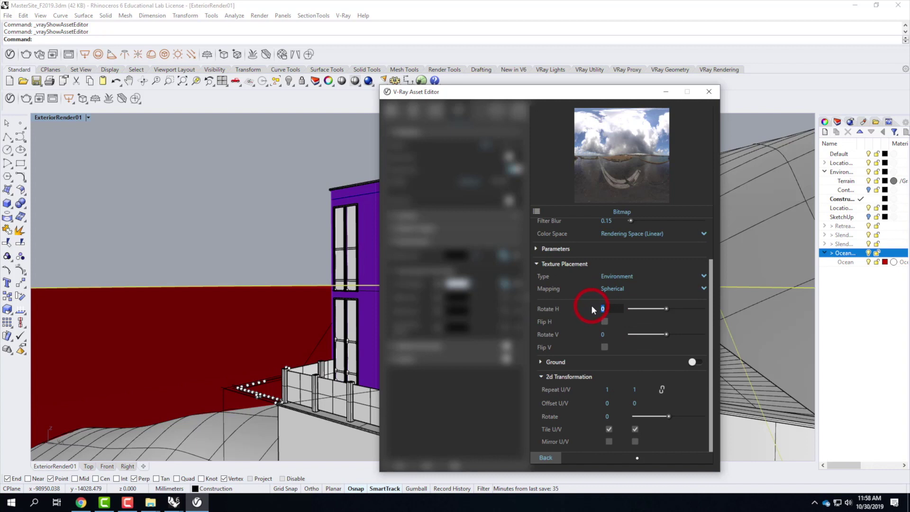
pyautogui.write('140.4')
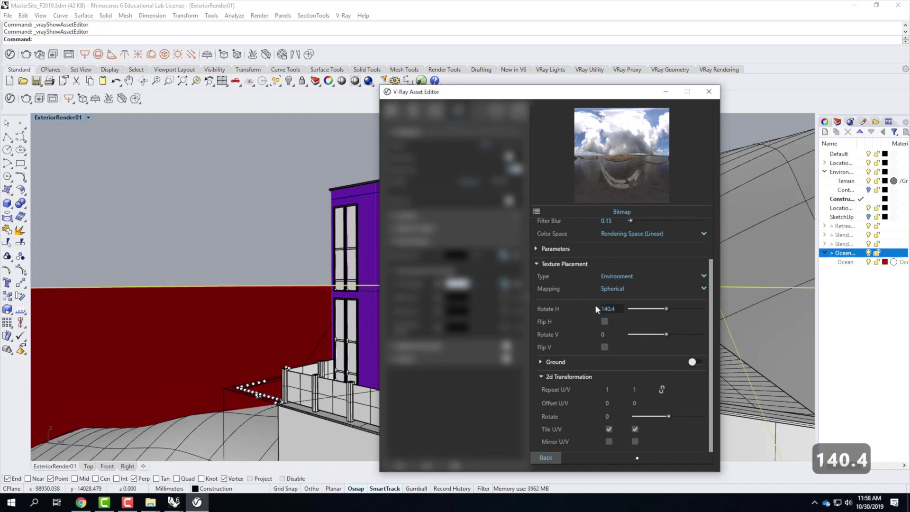
pyautogui.press('Tab')
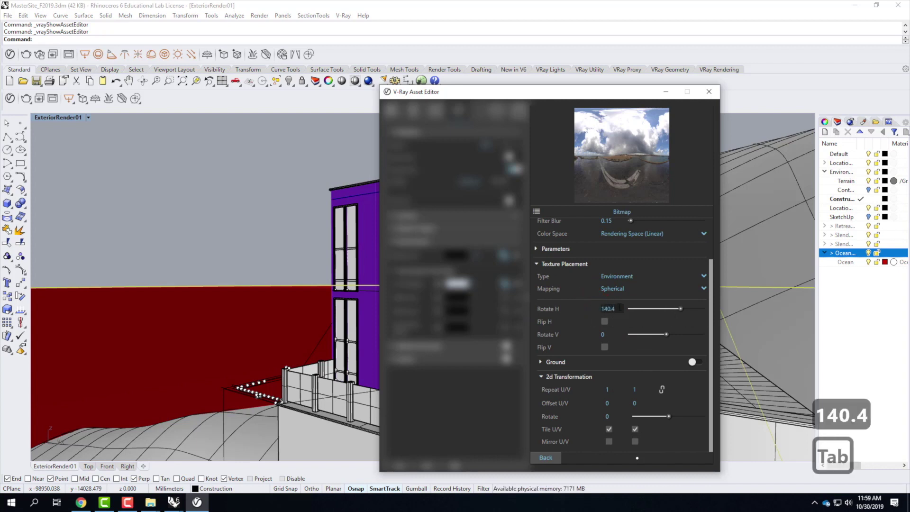
pyautogui.click(550, 456)
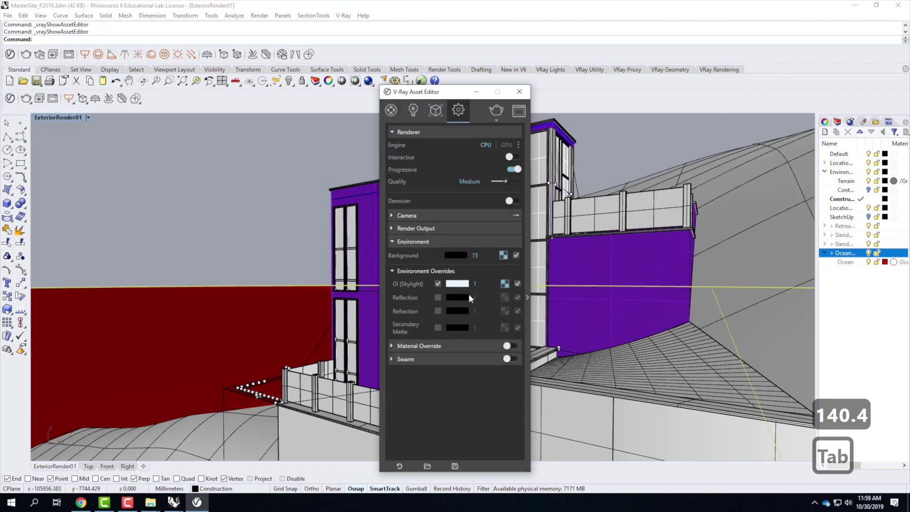
# Step: Set the GI skylight HDRI's horizontal rotation to 140.4 as well
pyautogui.click(528, 282)
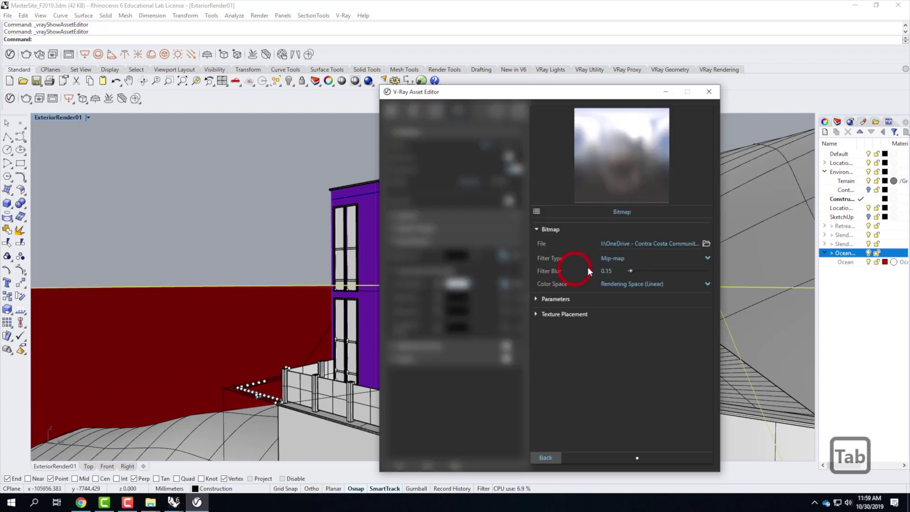
pyautogui.click(536, 313)
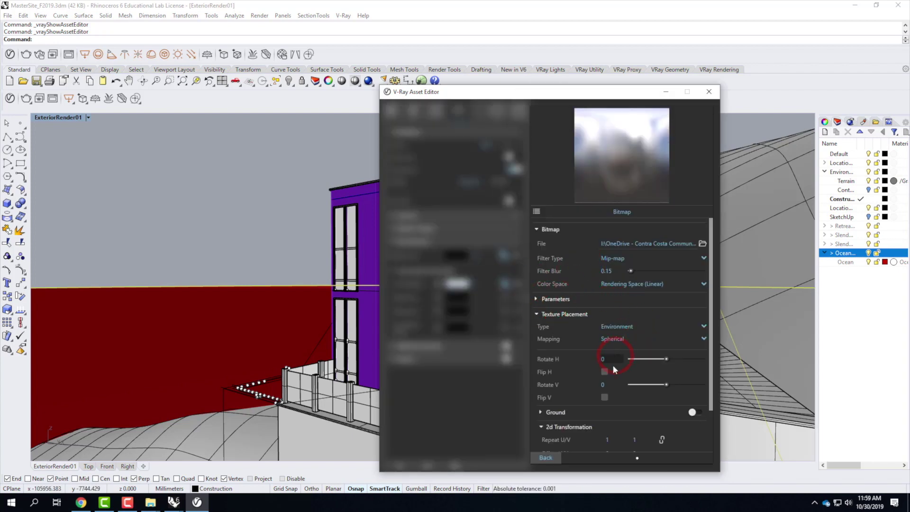
pyautogui.scroll(-2, 610, 368)
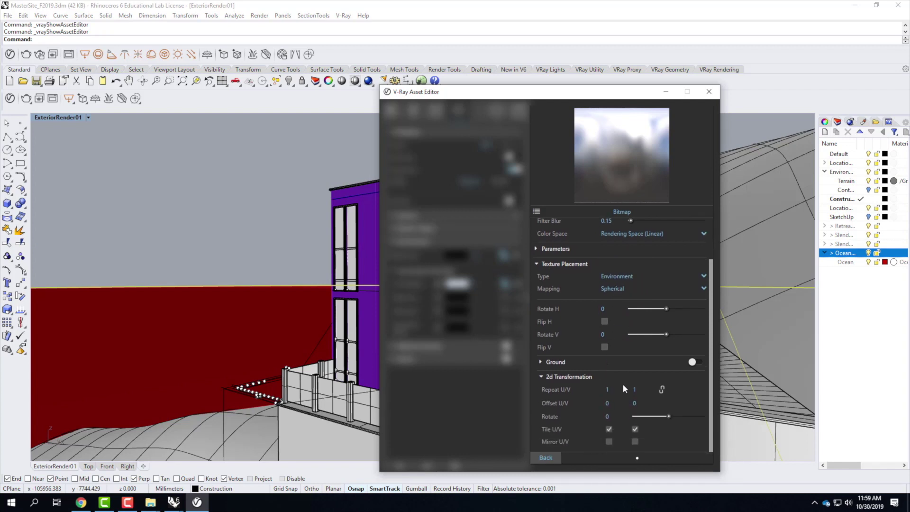
pyautogui.click(587, 308)
pyautogui.write('140.4')
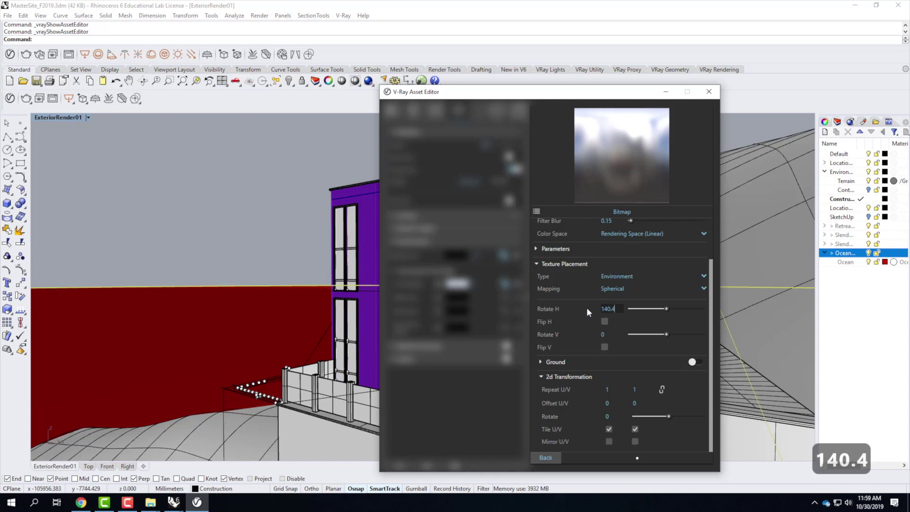
pyautogui.press('Tab')
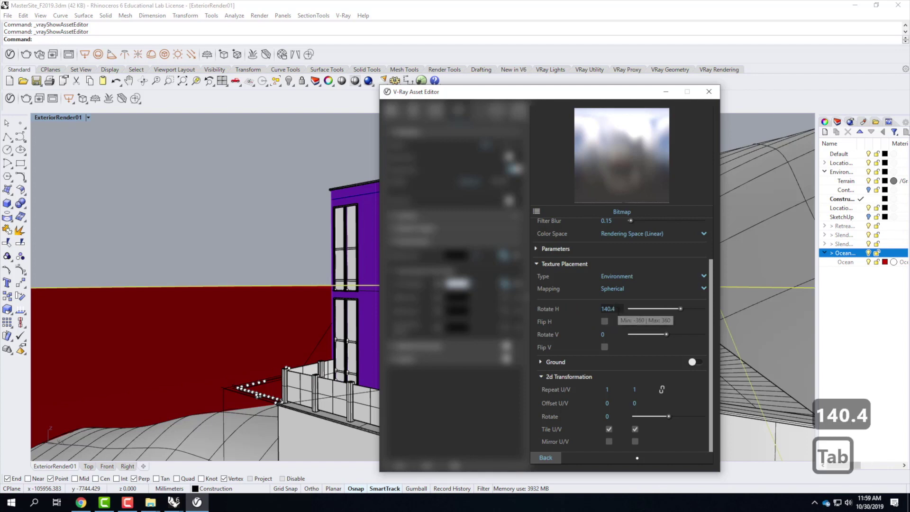
pyautogui.click(546, 457)
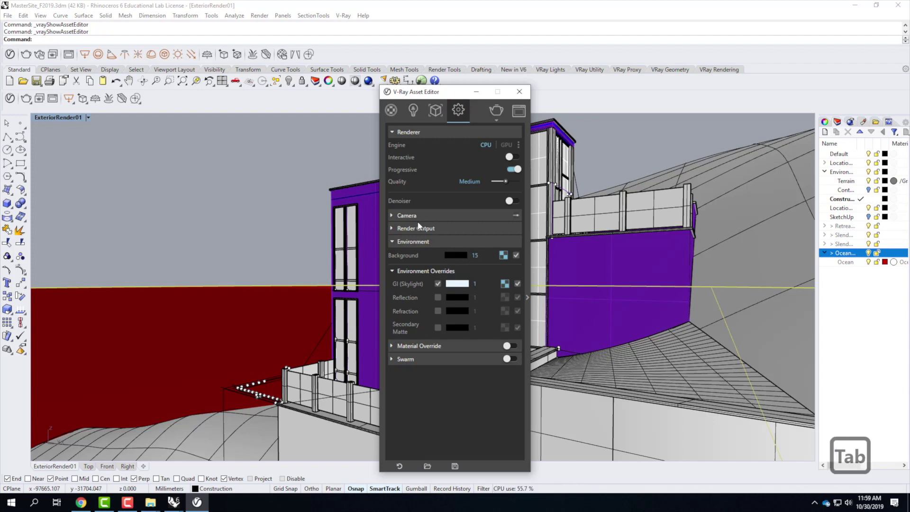
pyautogui.click(393, 215)
# Step: Set camera Exposure Value to 14, verify against the tutorial, and close the V-Ray settings
pyautogui.doubleClick(460, 269)
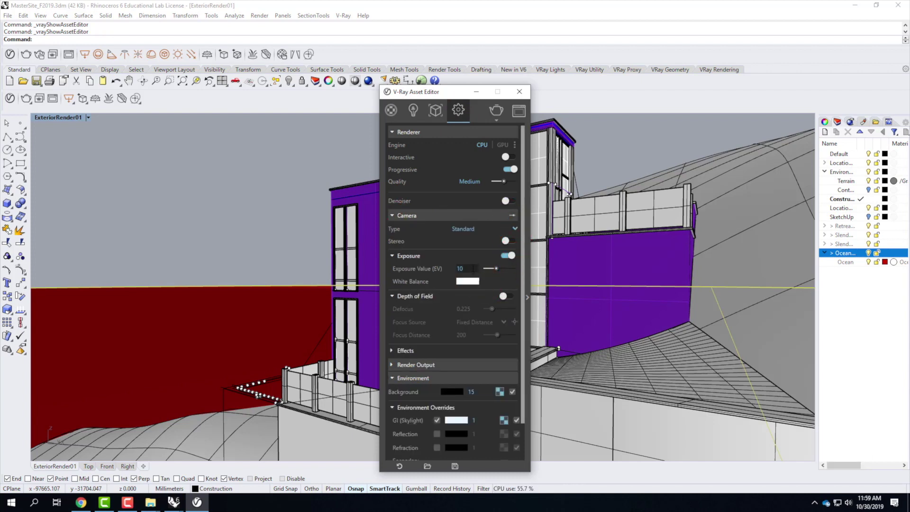
pyautogui.write('14')
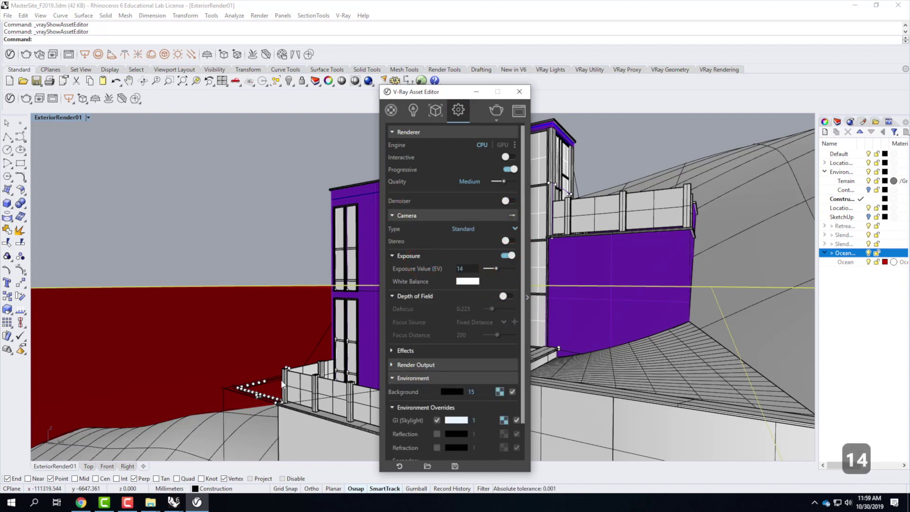
pyautogui.moveTo(173, 504)
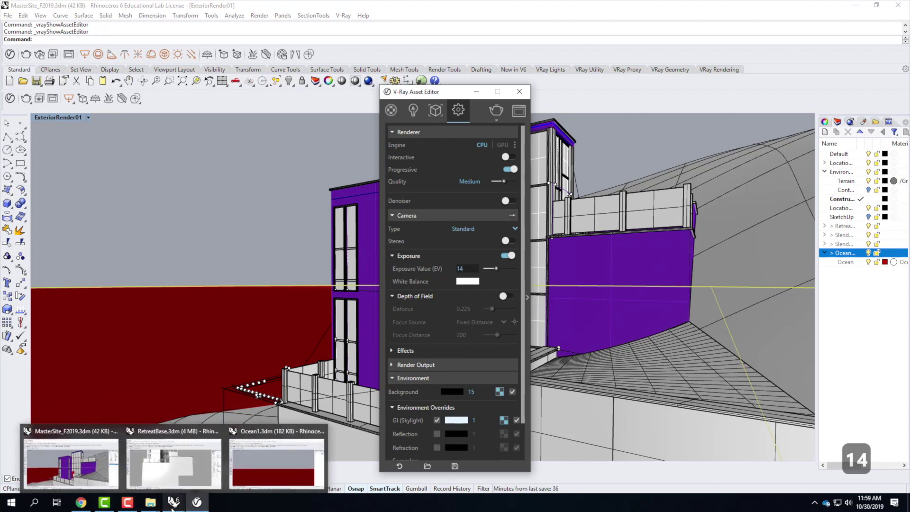
pyautogui.moveTo(81, 504)
pyautogui.click(118, 462)
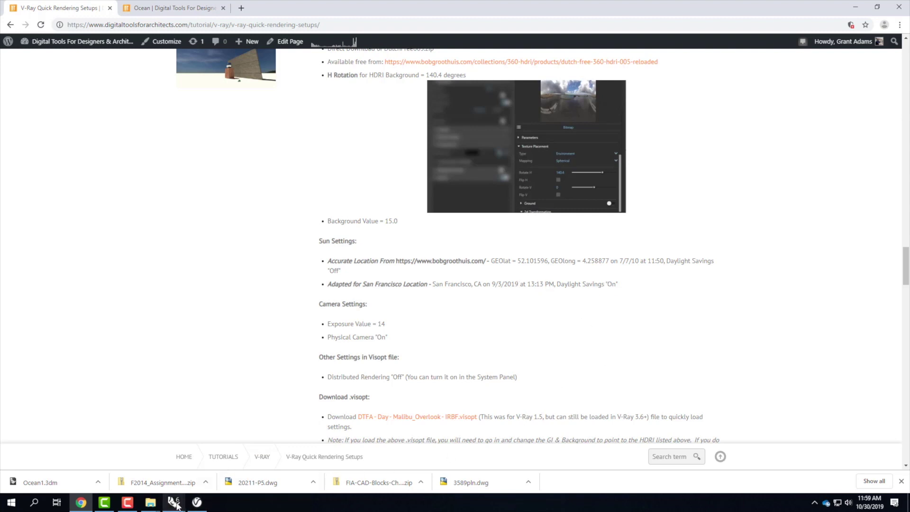
pyautogui.moveTo(174, 503)
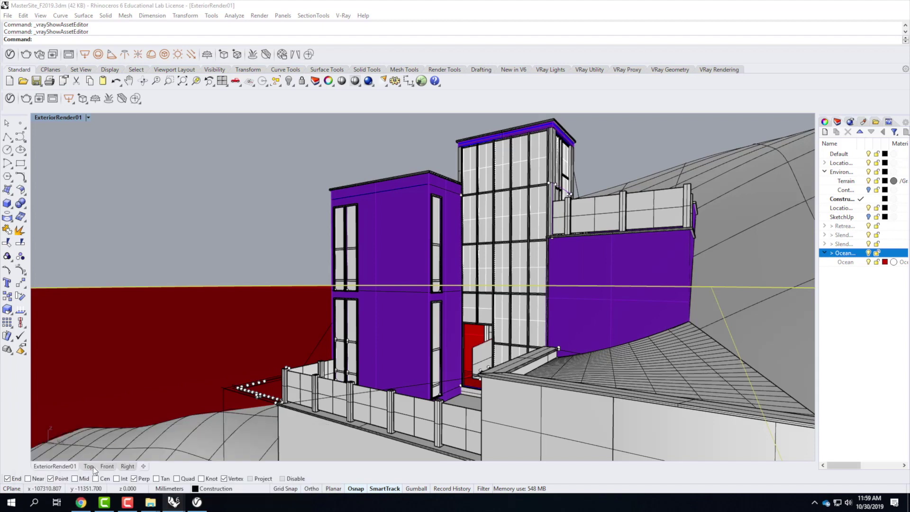
pyautogui.click(93, 467)
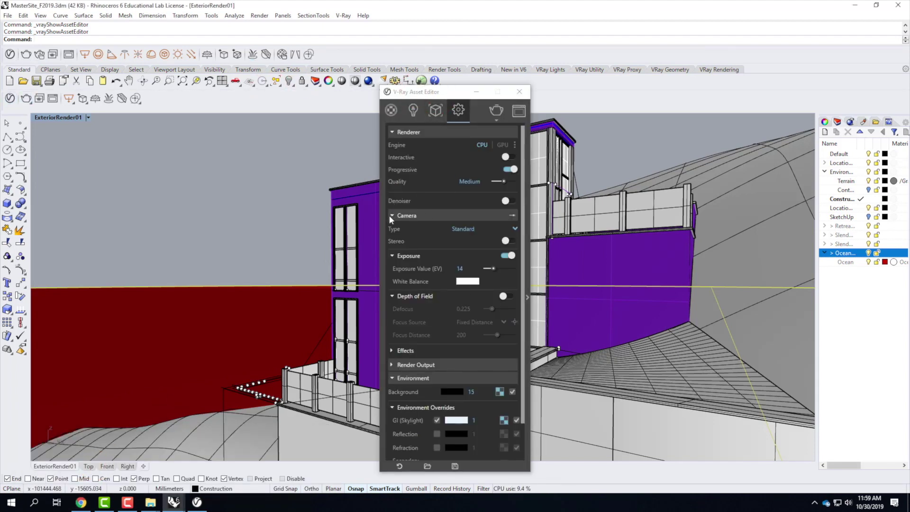
pyautogui.click(519, 91)
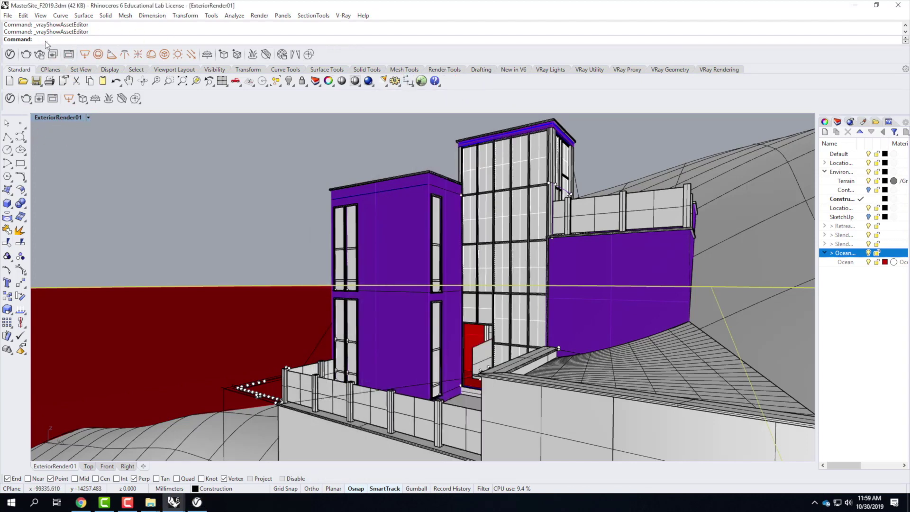
# Step: Set the sun location to San Francisco by searching 'san fran'
pyautogui.click(179, 55)
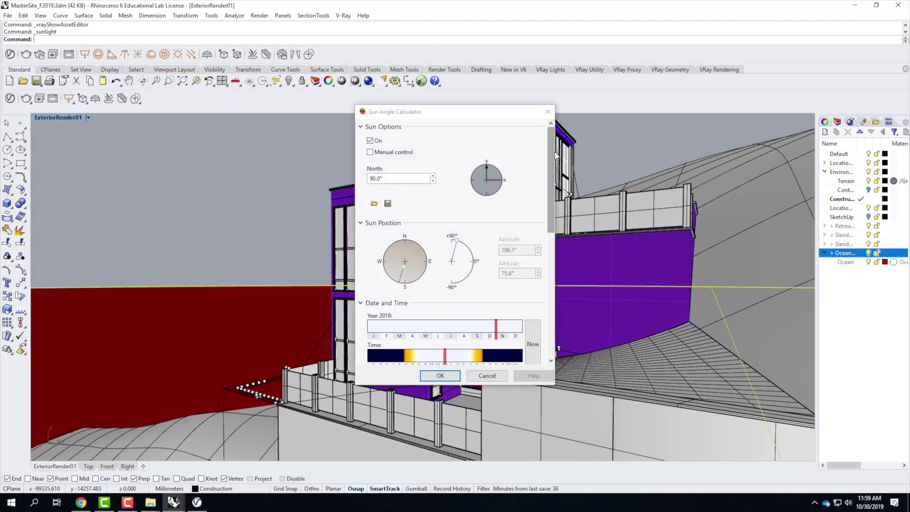
pyautogui.moveTo(551, 153); pyautogui.dragTo(562, 381)
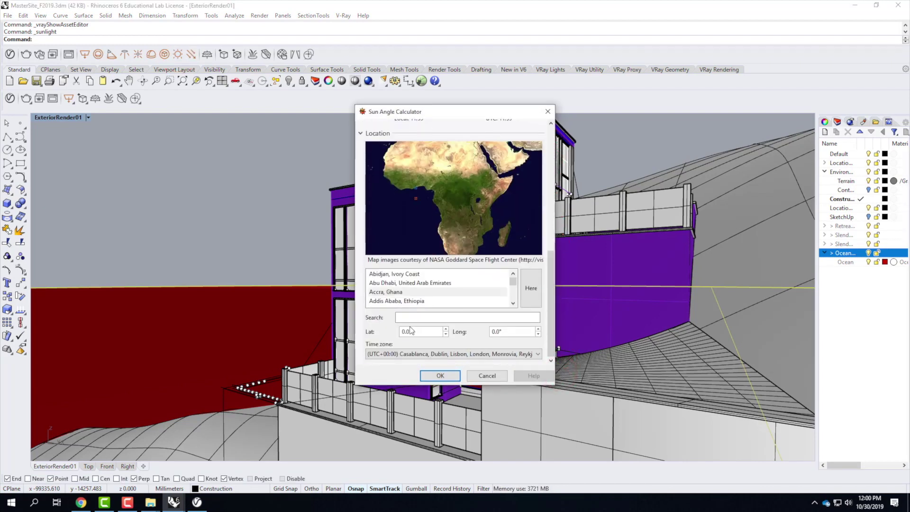
pyautogui.click(411, 306)
pyautogui.click(412, 319)
pyautogui.write('san fran')
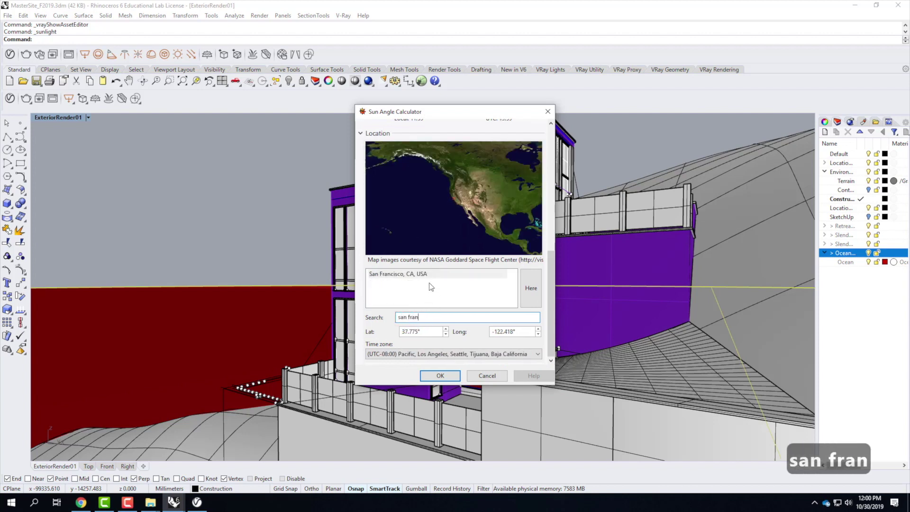
pyautogui.click(430, 274)
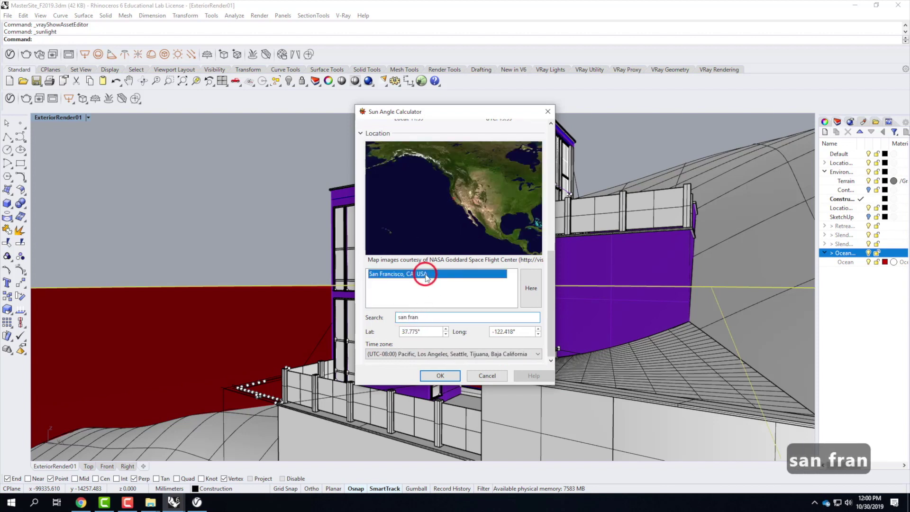
# Step: Set the sun date to 9/3/2019 and time 1:13:00 PM with daylight saving on
pyautogui.moveTo(553, 288); pyautogui.dragTo(560, 161)
pyautogui.click(371, 304)
pyautogui.write('9/ 3/2019')
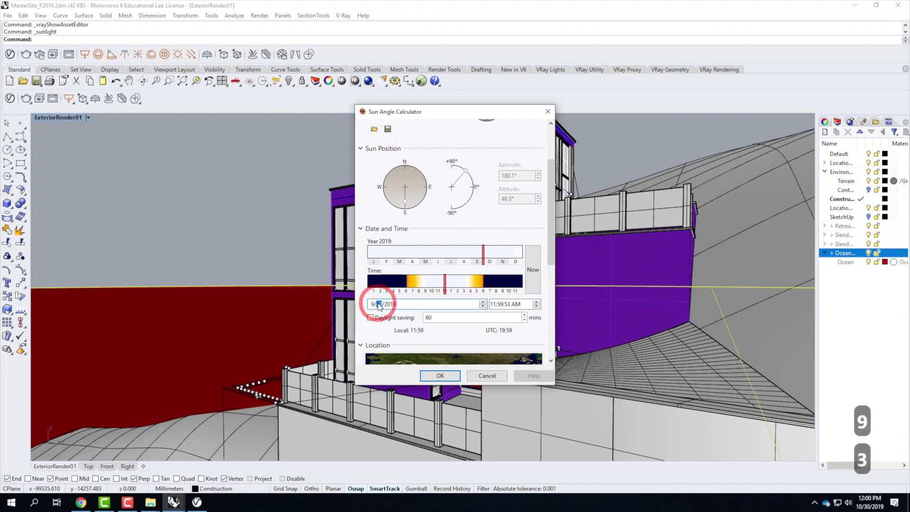
pyautogui.click(493, 304)
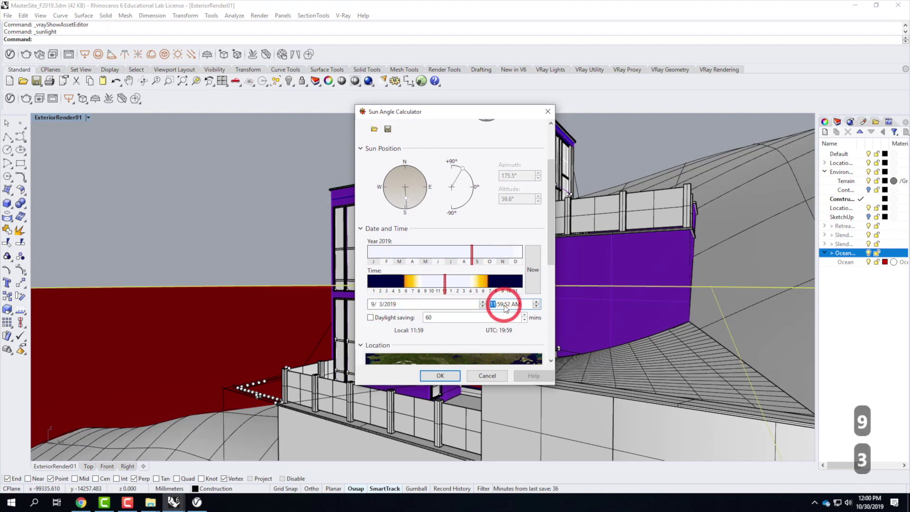
pyautogui.write('13')
pyautogui.click(504, 305)
pyautogui.write('13')
pyautogui.click(508, 304)
pyautogui.write('00 PM')
pyautogui.click(370, 317)
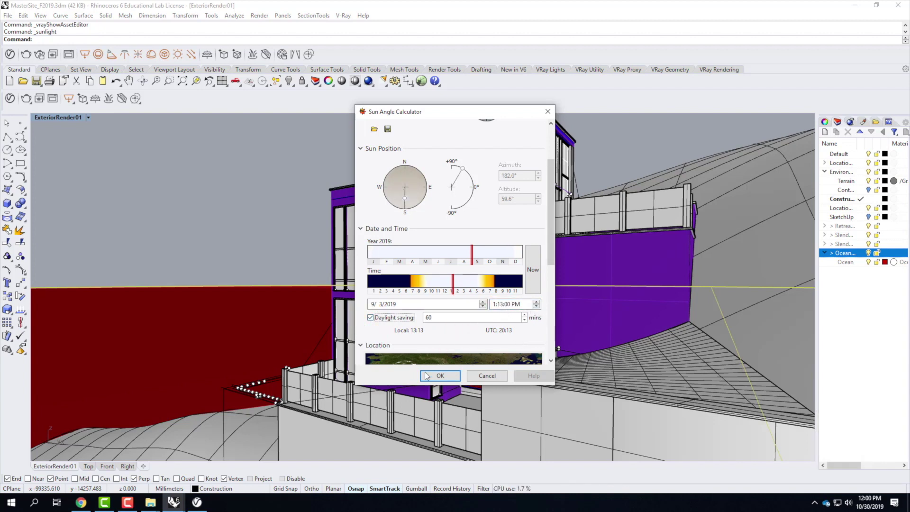
pyautogui.click(448, 377)
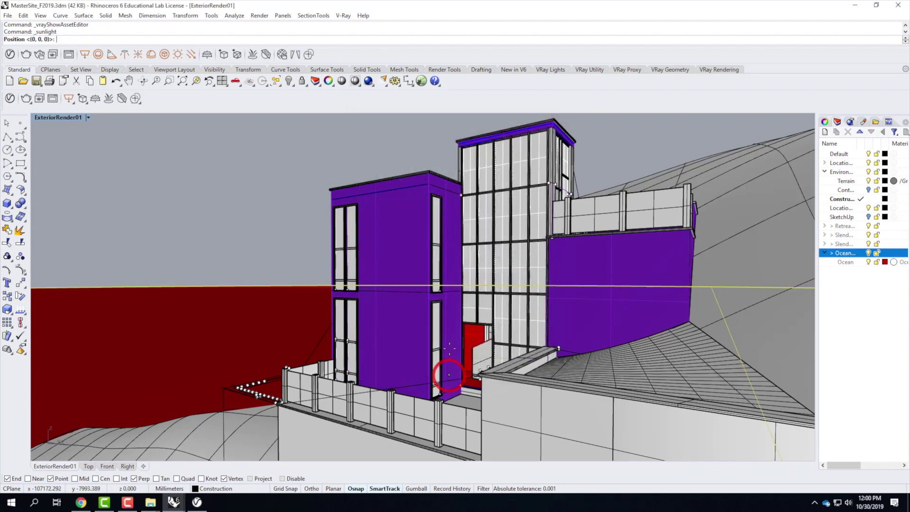
# Step: Place the sun light at the building corner
pyautogui.click(426, 170)
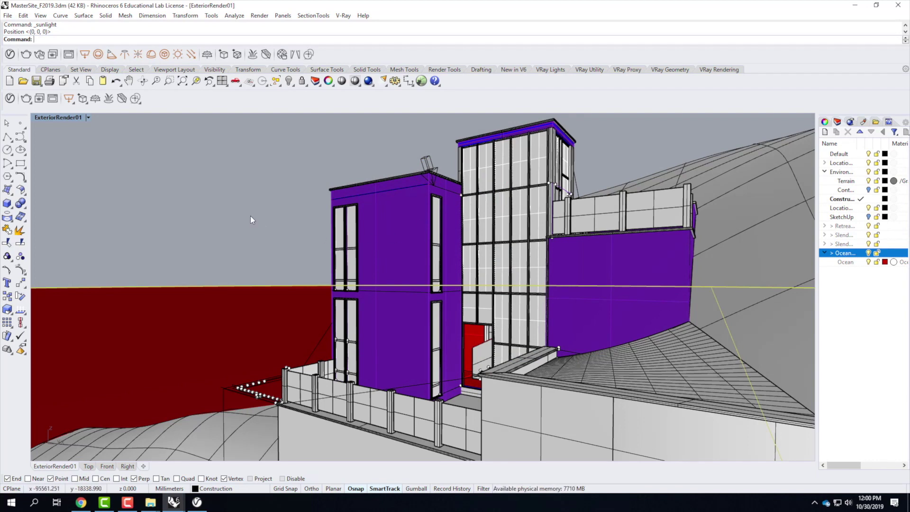
pyautogui.click(10, 99)
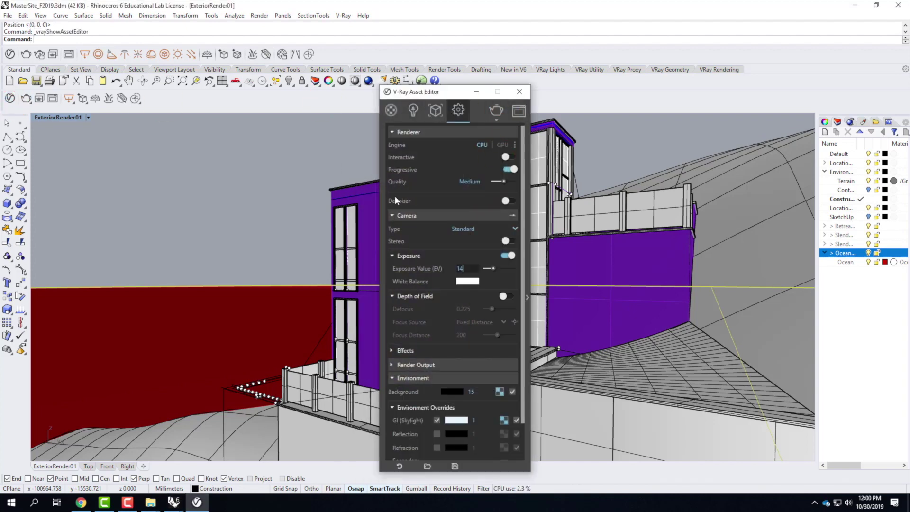
pyautogui.click(393, 216)
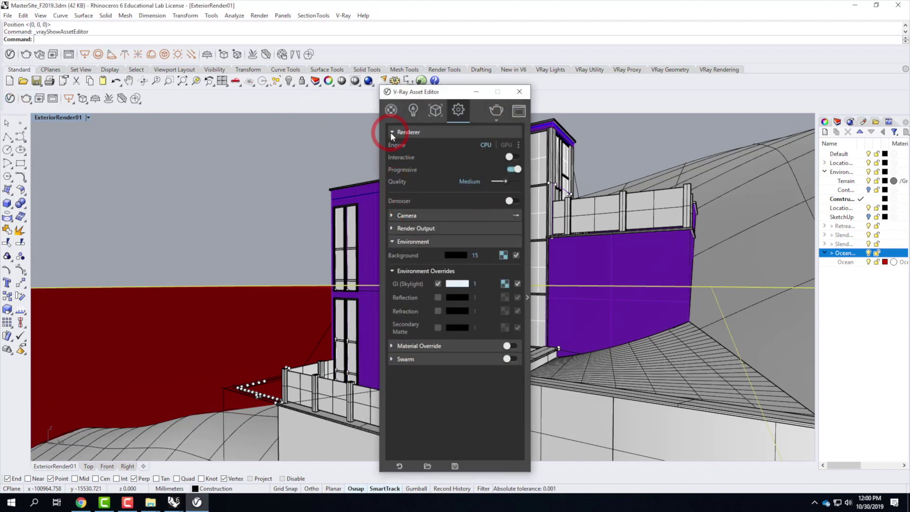
pyautogui.click(392, 133)
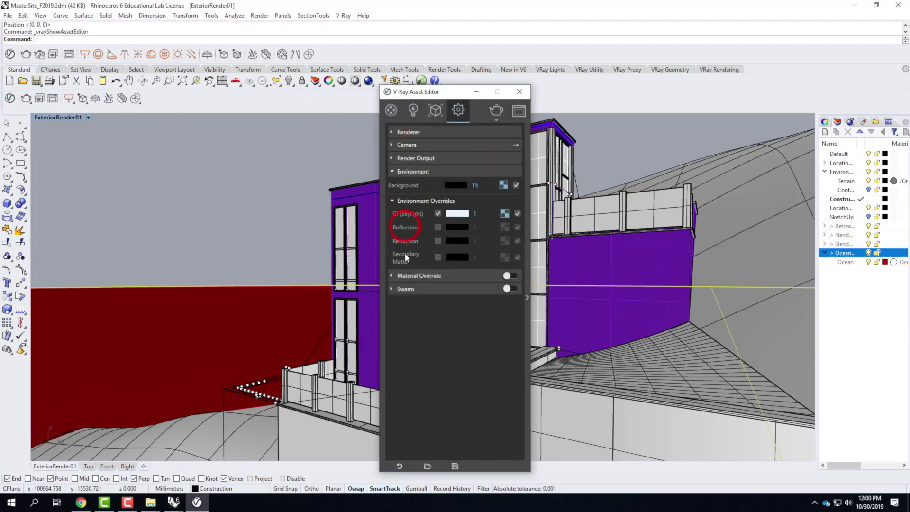
pyautogui.click(392, 158)
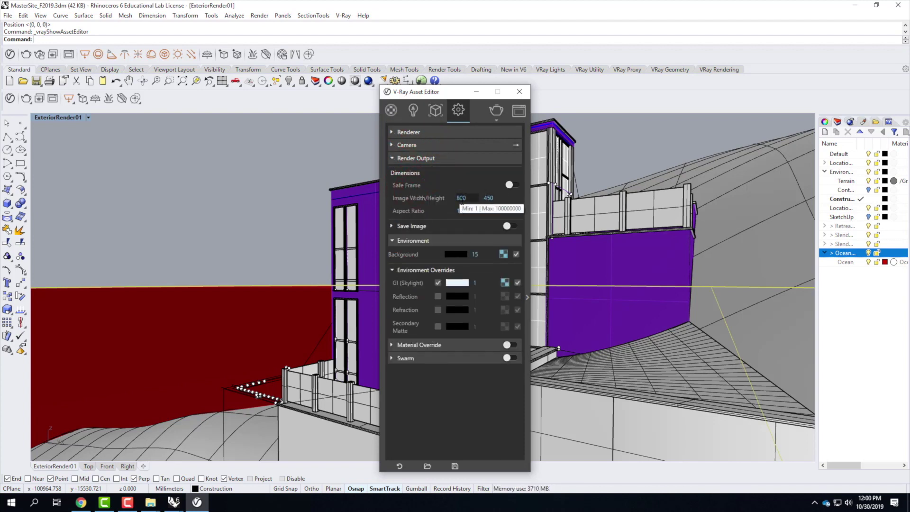
# Step: Set the render output aspect ratio to Match Viewport with height 100, giving 226 × 100
pyautogui.click(513, 212)
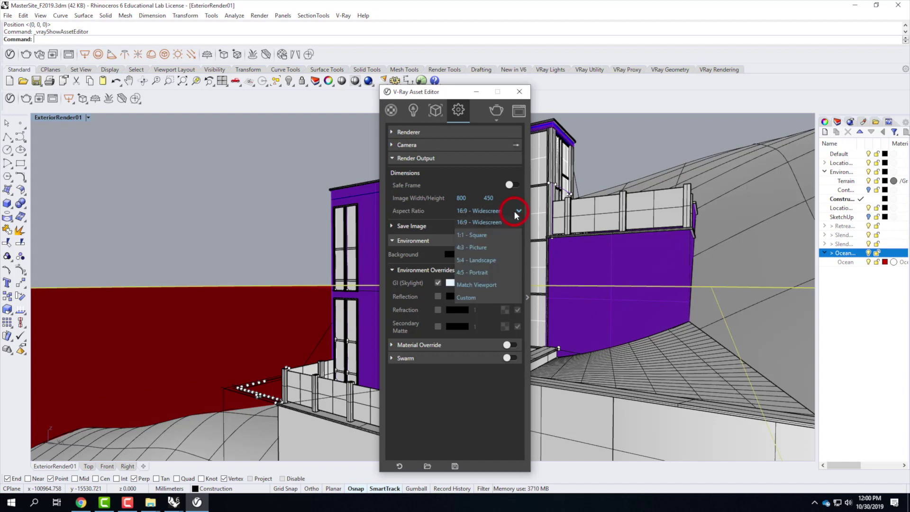
pyautogui.click(485, 287)
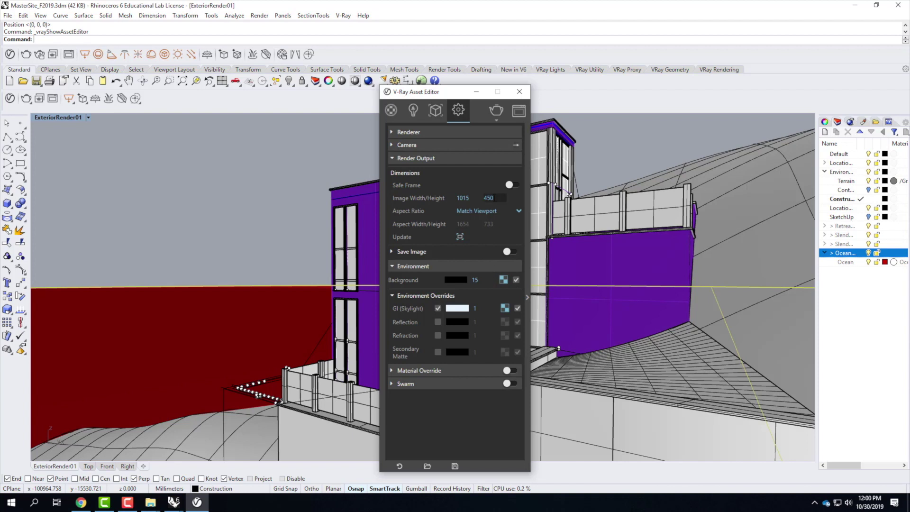
pyautogui.press('Tab')
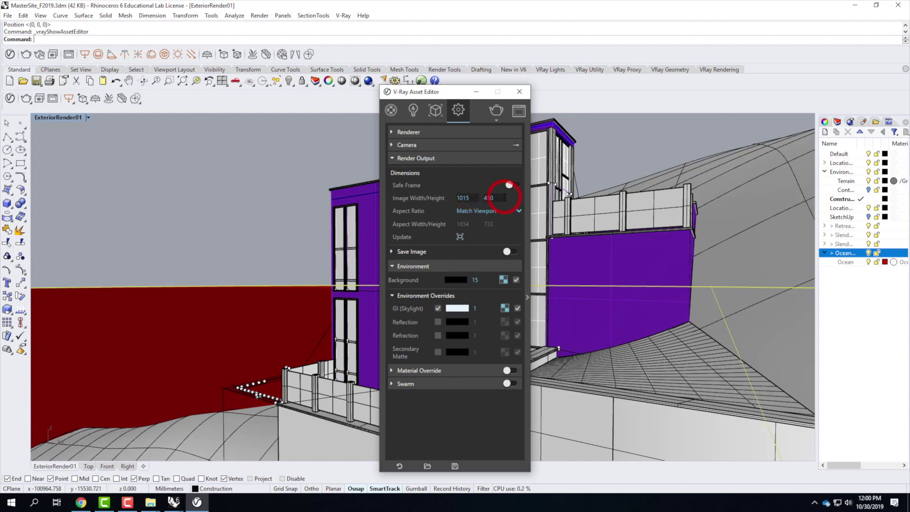
pyautogui.write('100')
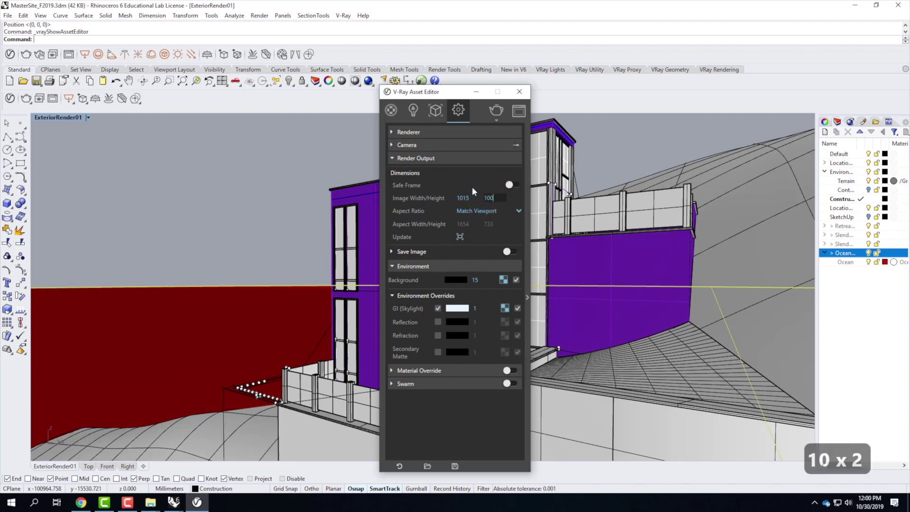
pyautogui.click(563, 213)
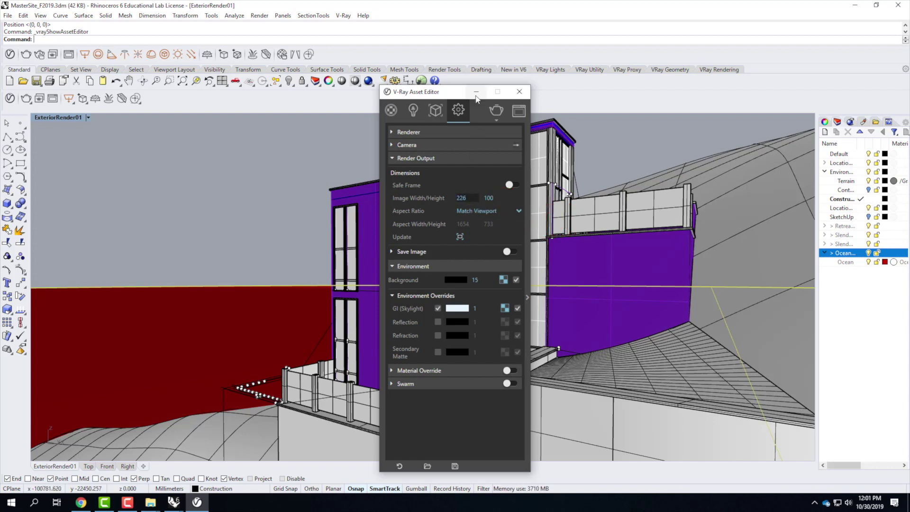
# Step: Save the model as MasterSite_F2019.3dm
pyautogui.moveTo(449, 94); pyautogui.dragTo(352, 79)
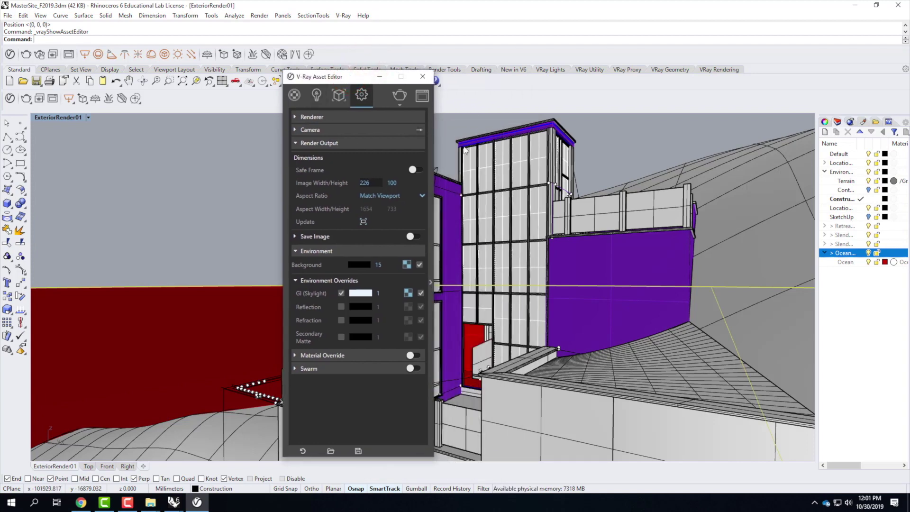
pyautogui.click(8, 15)
pyautogui.click(30, 59)
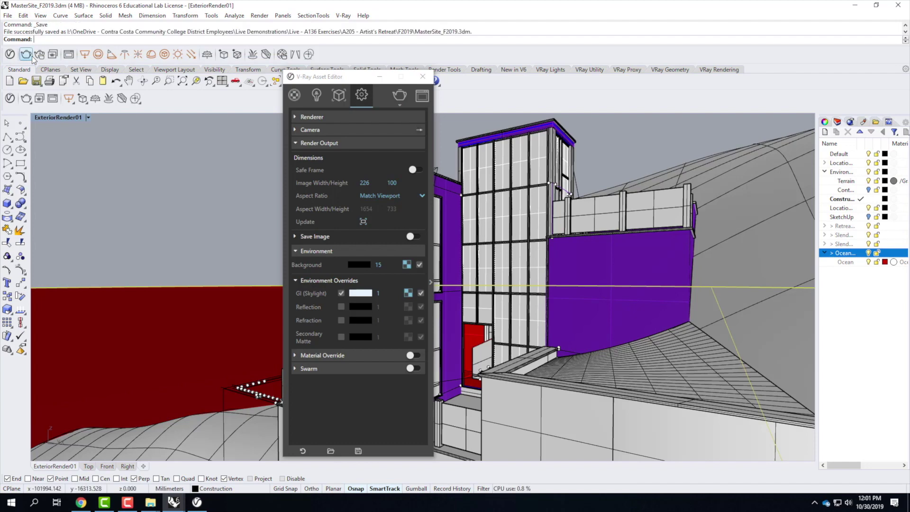
# Step: Render a 226 × 100 V-Ray test, enlarge the frame buffer to inspect it, then minimize it
pyautogui.click(401, 95)
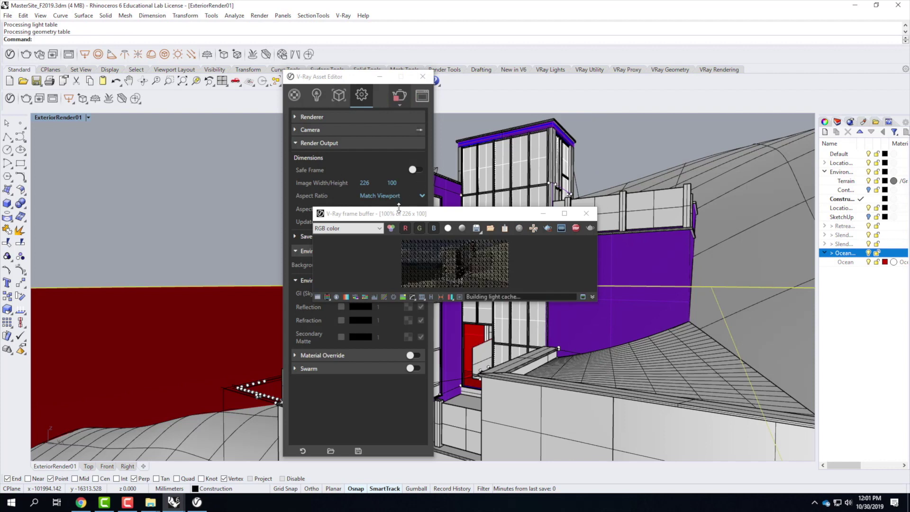
pyautogui.moveTo(403, 215); pyautogui.dragTo(293, 109)
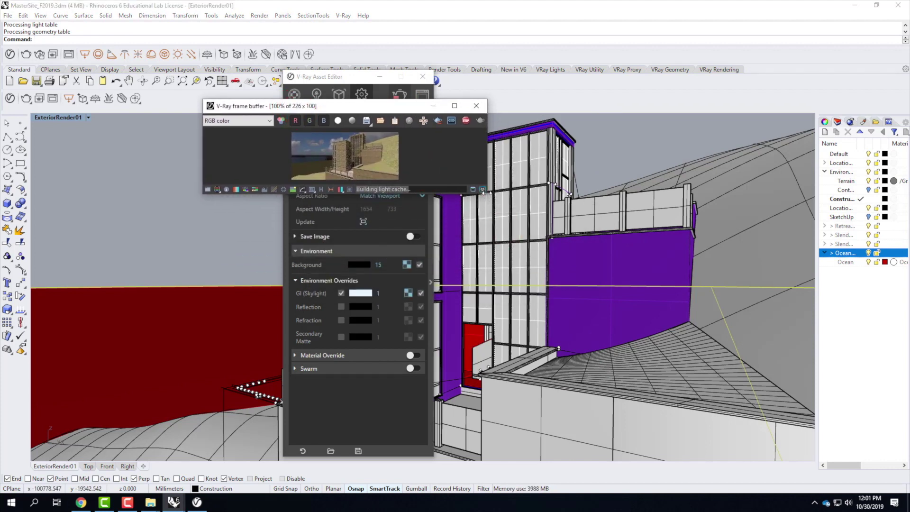
pyautogui.moveTo(487, 192); pyautogui.dragTo(704, 354)
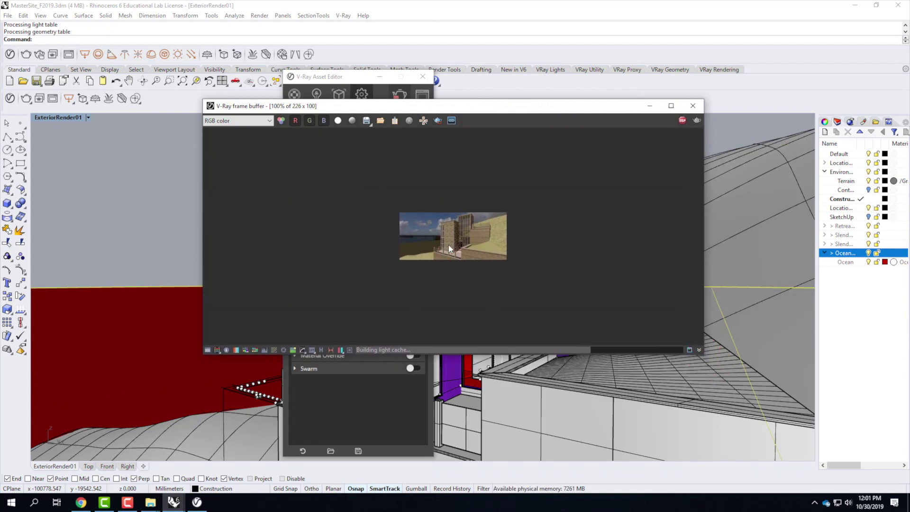
pyautogui.scroll(2, 449, 245)
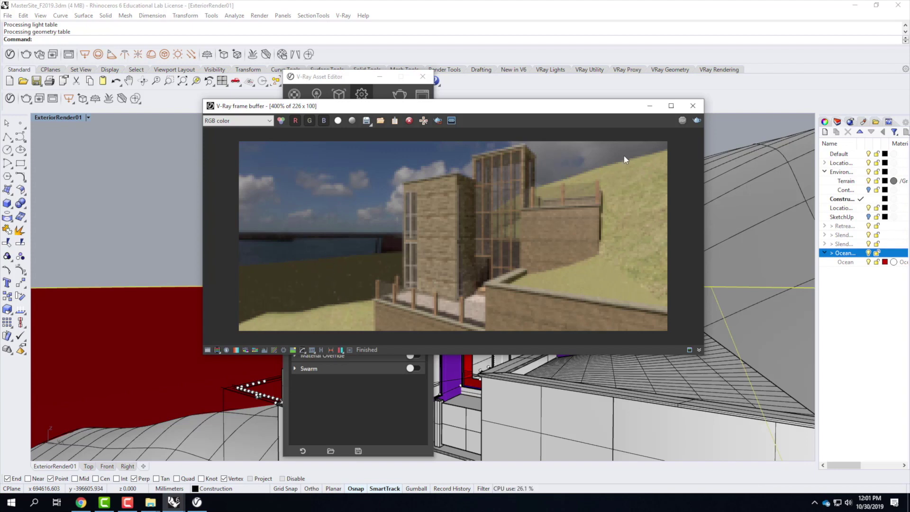
pyautogui.click(653, 107)
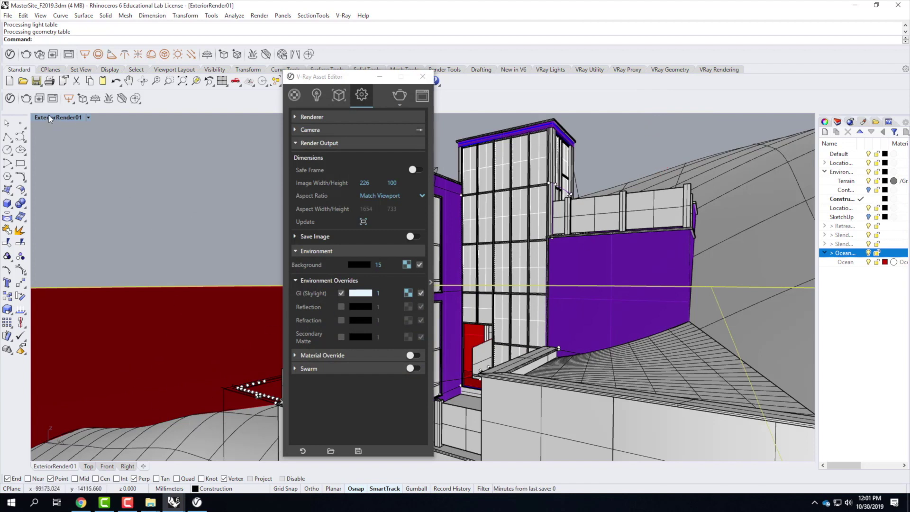
# Step: Create a V-Ray infinite plane and select it in the four-viewport layout
pyautogui.click(207, 54)
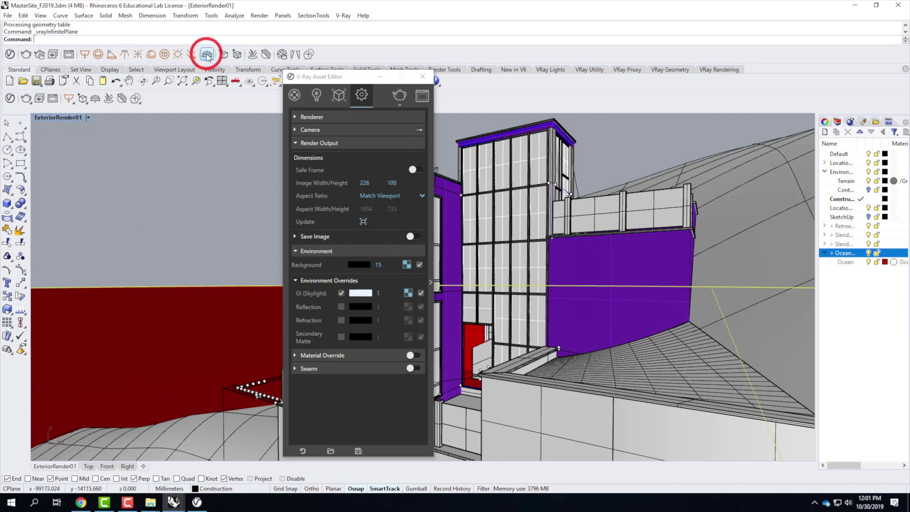
pyautogui.doubleClick(125, 118)
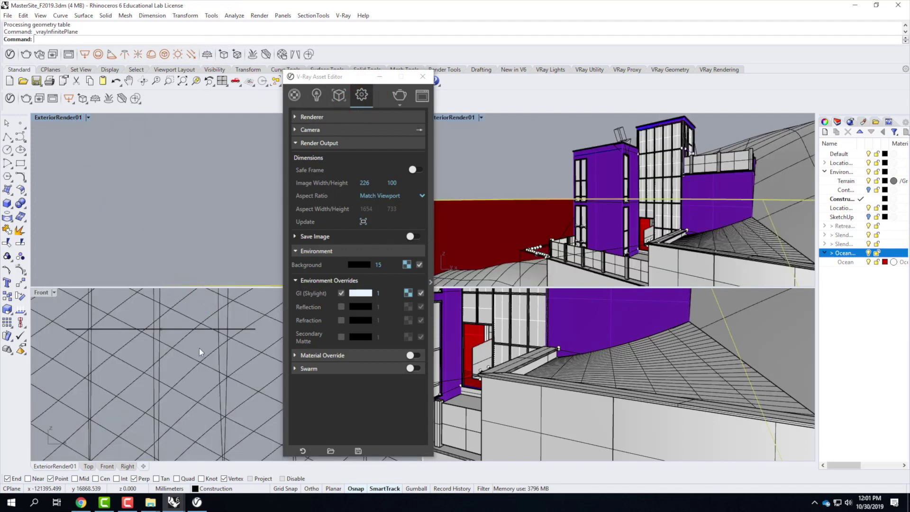
pyautogui.scroll(-8, 543, 343)
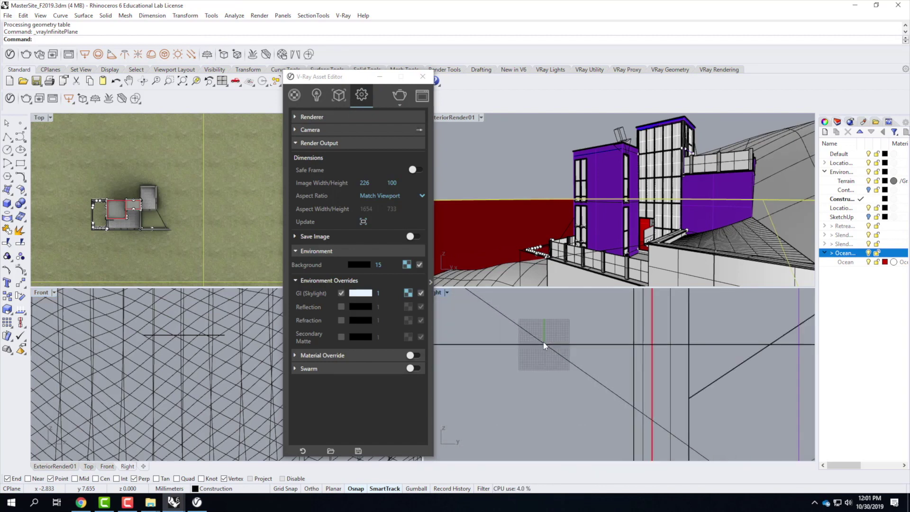
pyautogui.scroll(-5, 560, 340)
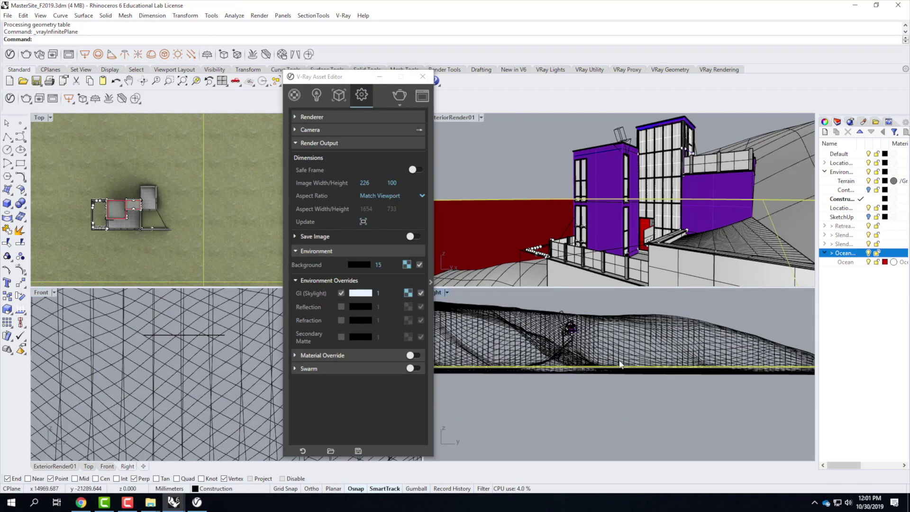
pyautogui.scroll(-2, 716, 373)
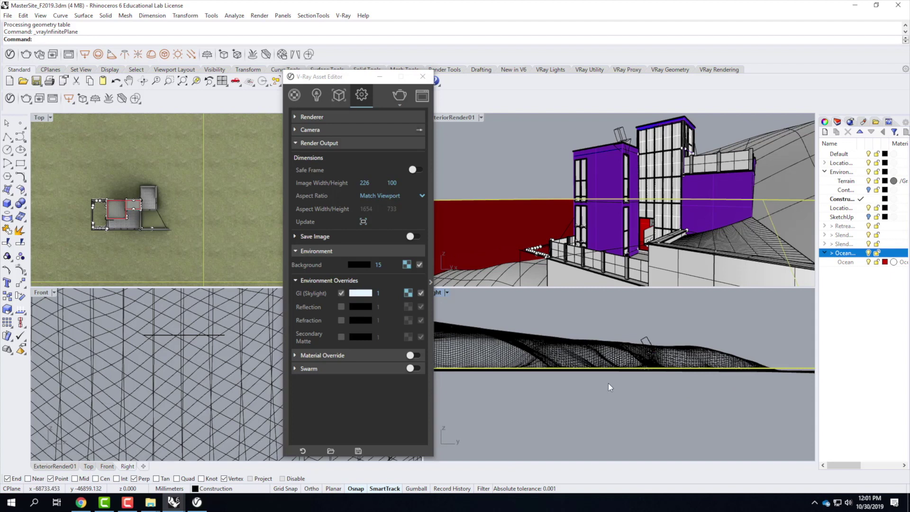
pyautogui.click(196, 335)
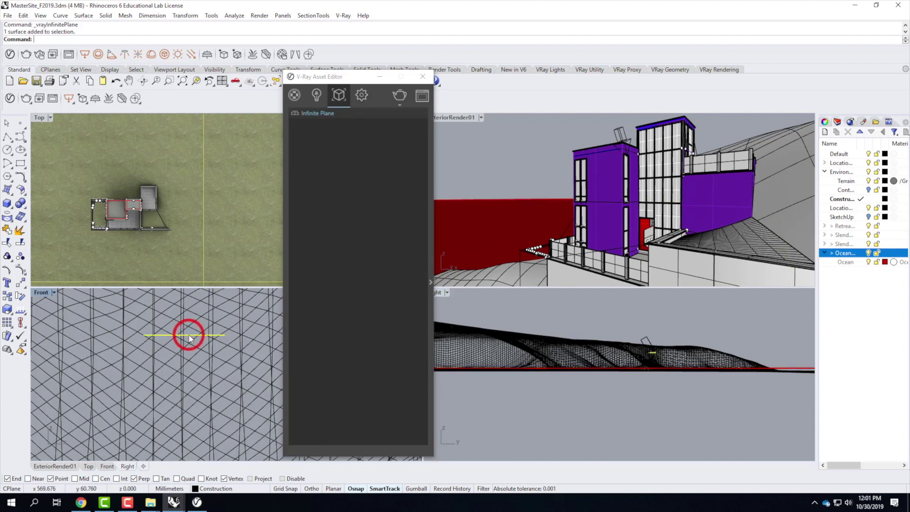
pyautogui.scroll(-5, 201, 247)
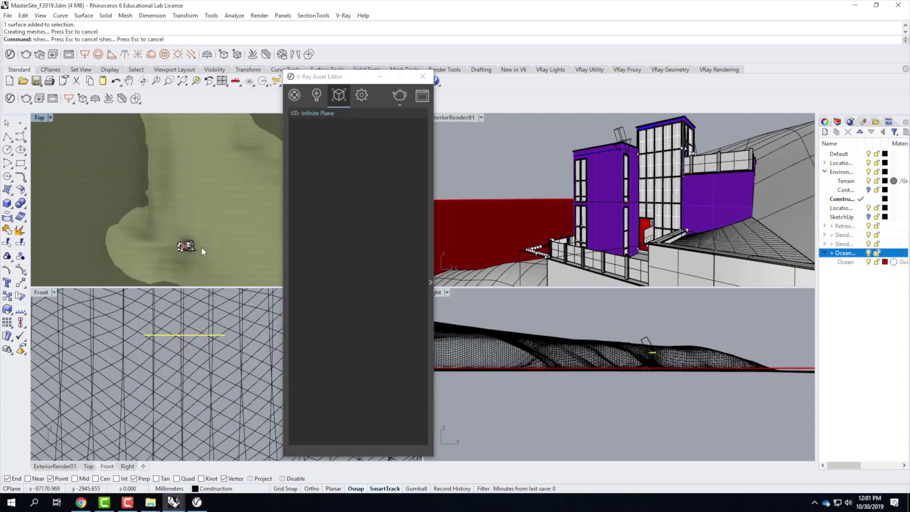
pyautogui.scroll(3, 152, 236)
pyautogui.scroll(3, 241, 249)
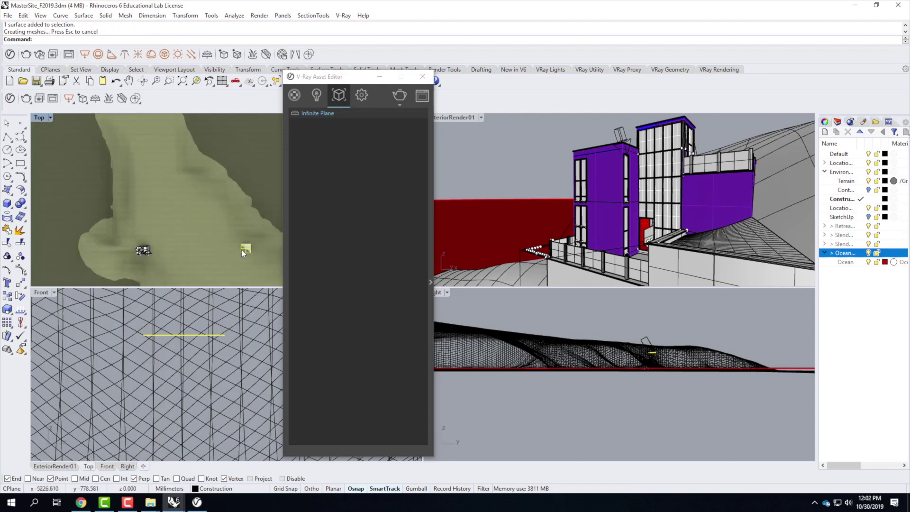
pyautogui.scroll(1, 241, 250)
# Step: Move the infinite plane to a new position with the Move command
pyautogui.write('move')
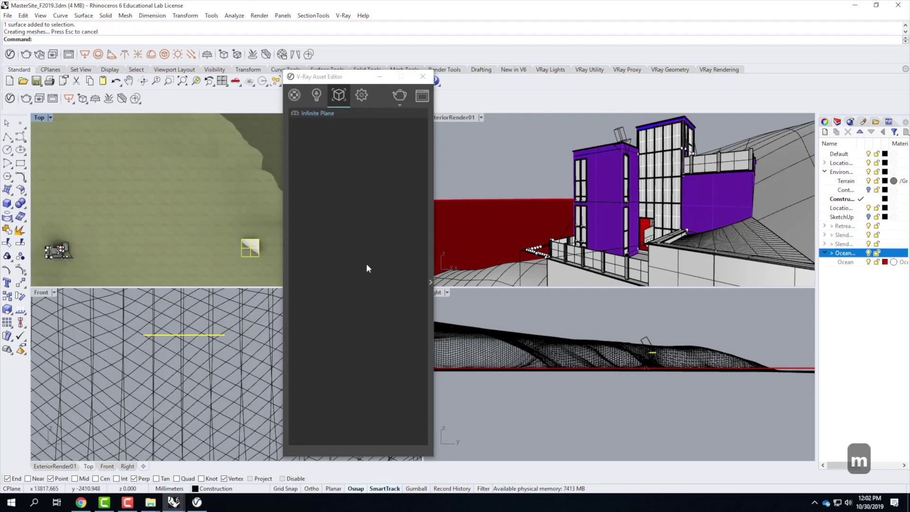
pyautogui.press('Return')
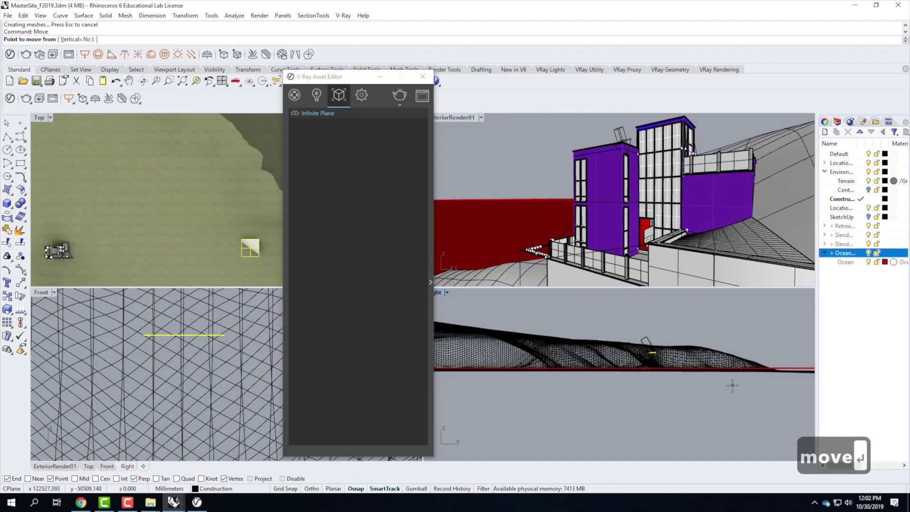
pyautogui.scroll(2, 732, 386)
pyautogui.click(640, 390)
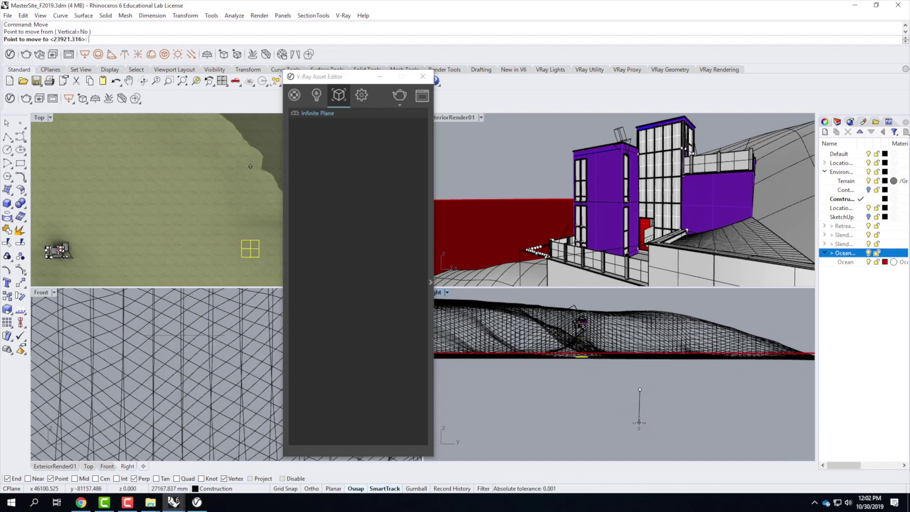
pyautogui.click(602, 365)
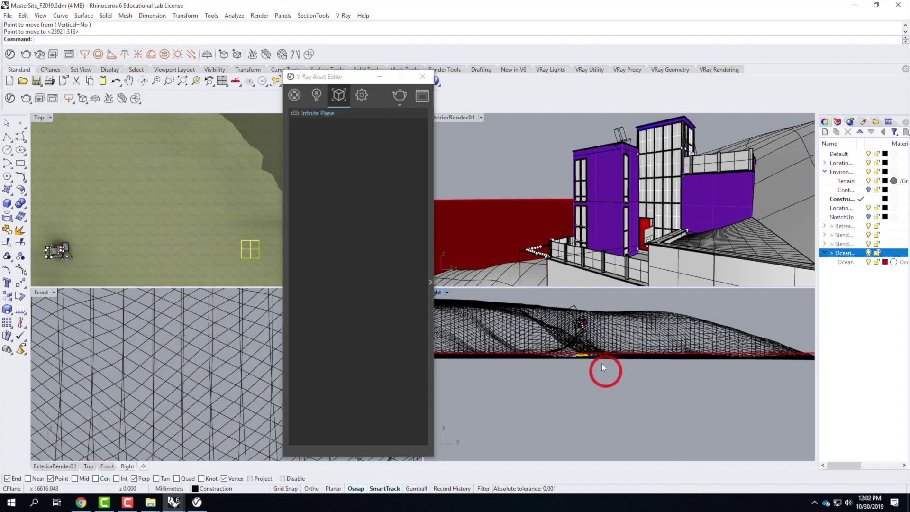
pyautogui.scroll(3, 588, 362)
# Step: Move the plane vertically again with Ortho on, then maximize the perspective view
pyautogui.write('move')
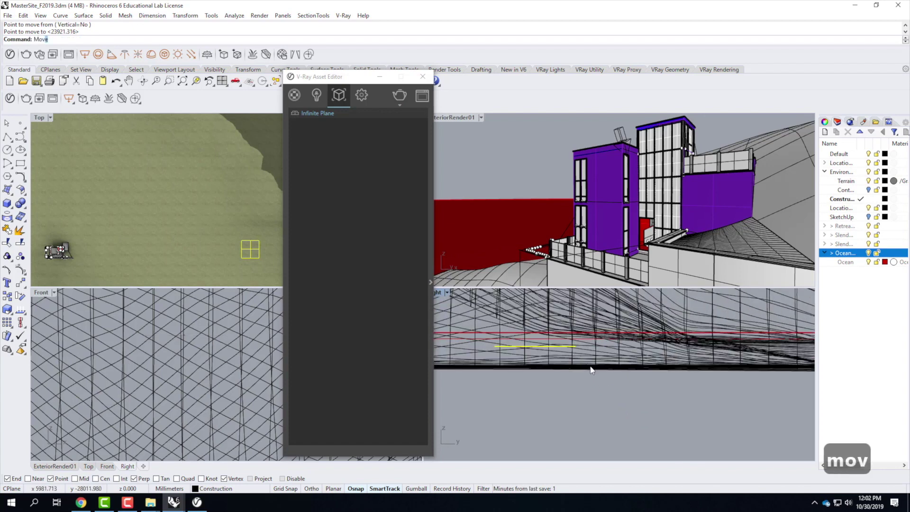
pyautogui.press('Return')
pyautogui.click(575, 414)
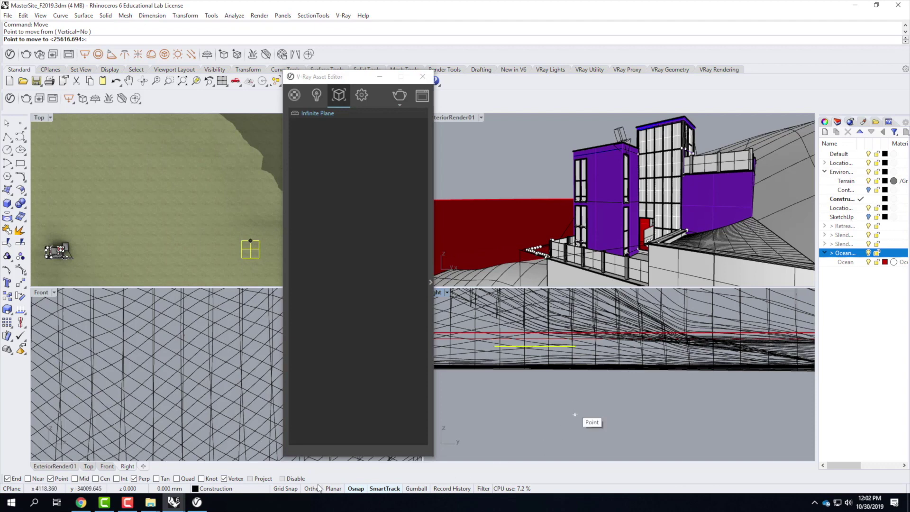
pyautogui.click(311, 488)
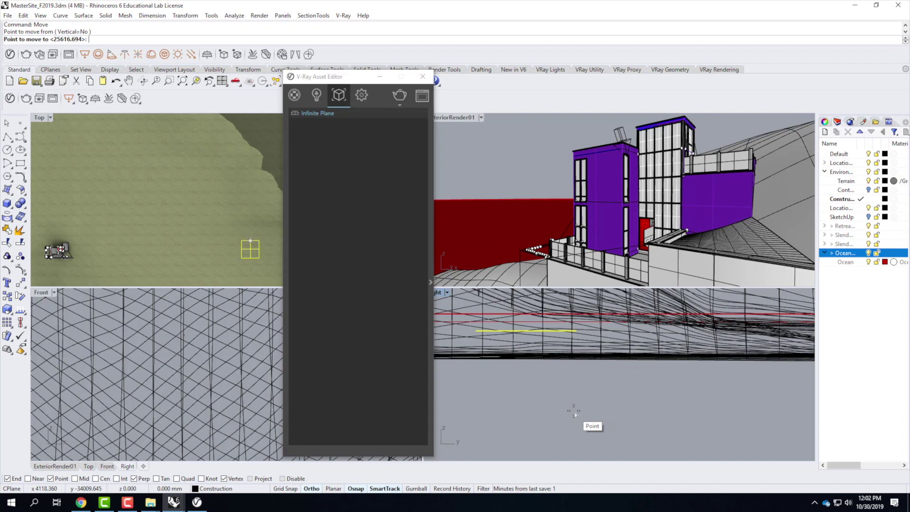
pyautogui.click(574, 409)
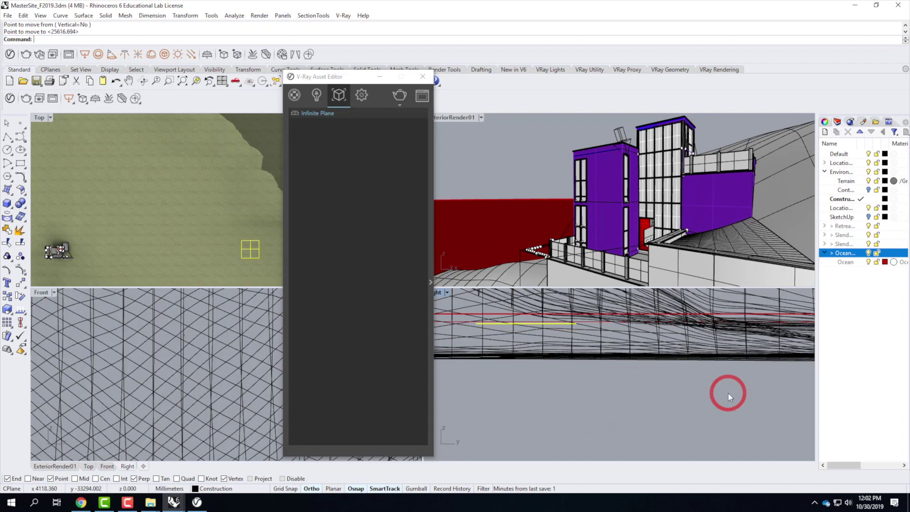
pyautogui.doubleClick(457, 118)
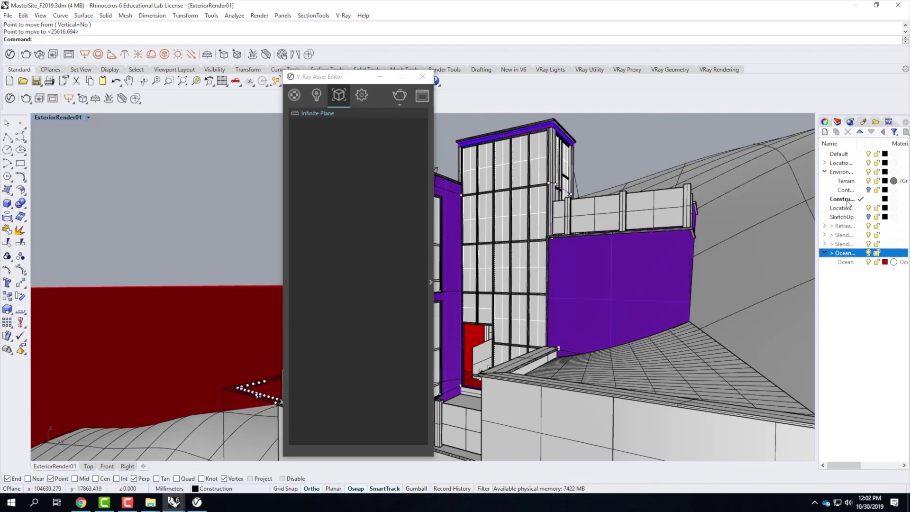
# Step: Create sublayer IP under Environment and move the infinite plane onto it
pyautogui.click(842, 172)
pyautogui.click(836, 132)
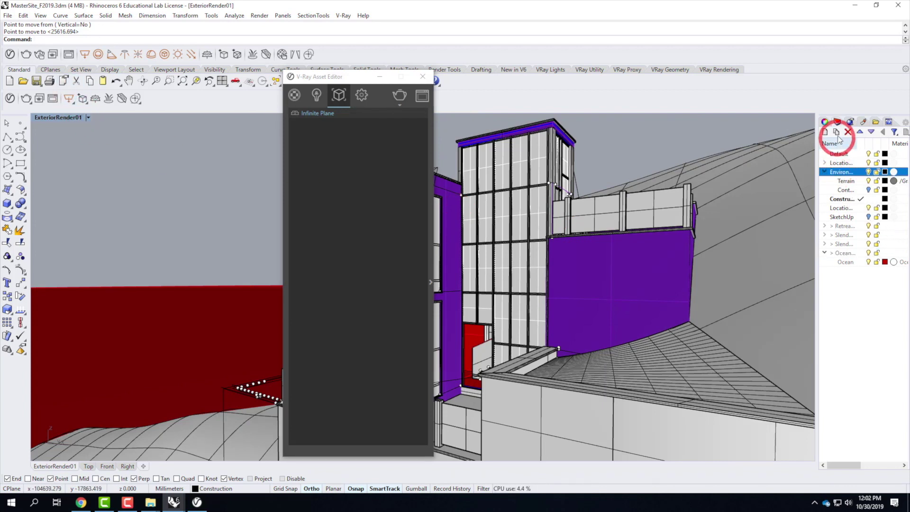
pyautogui.write('IP')
pyautogui.press('Return')
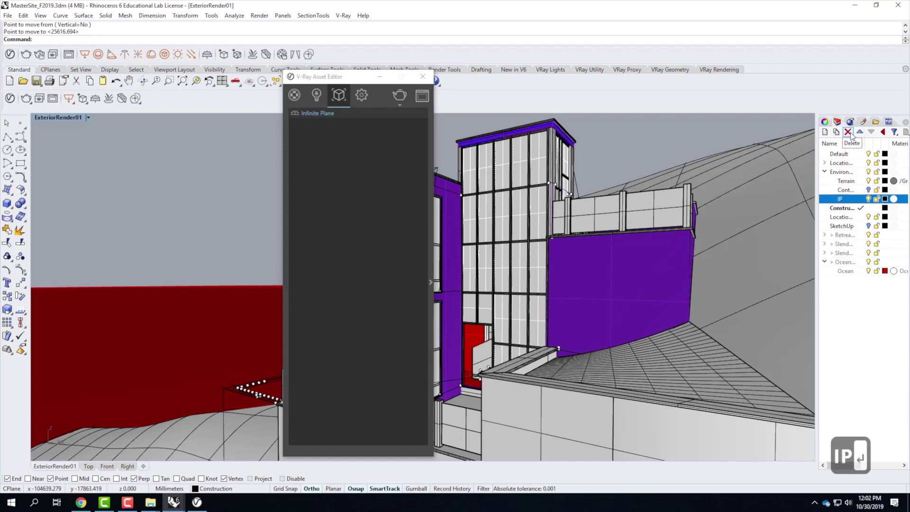
pyautogui.rightClick(840, 199)
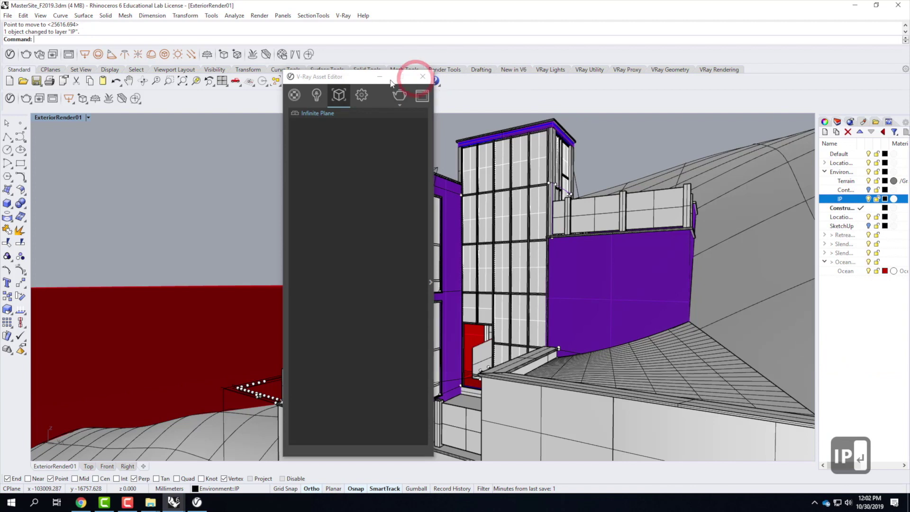
# Step: Close the V-Ray Asset Editor, clear the selection, and reopen the editor
pyautogui.click(422, 76)
pyautogui.click(175, 176)
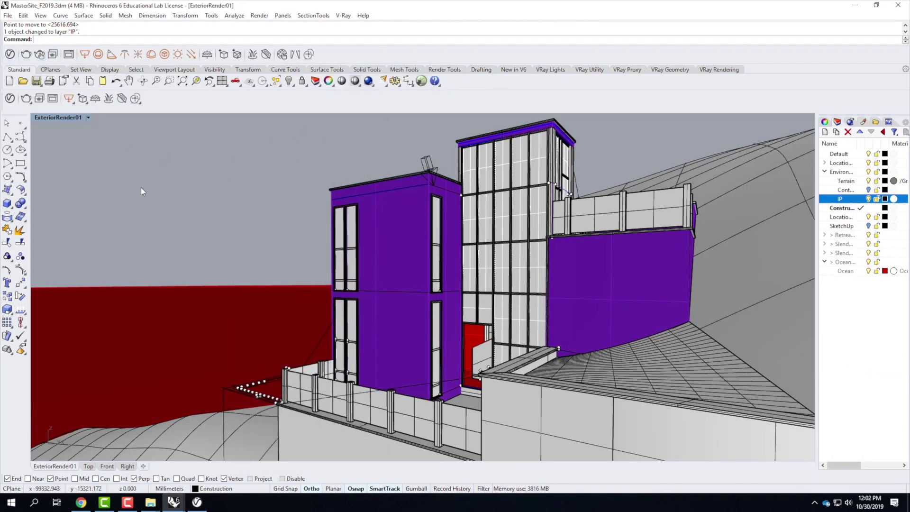
pyautogui.click(9, 98)
# Step: Render the hillside retreat with V-Ray and bring the frame buffer window forward to view it
pyautogui.click(401, 95)
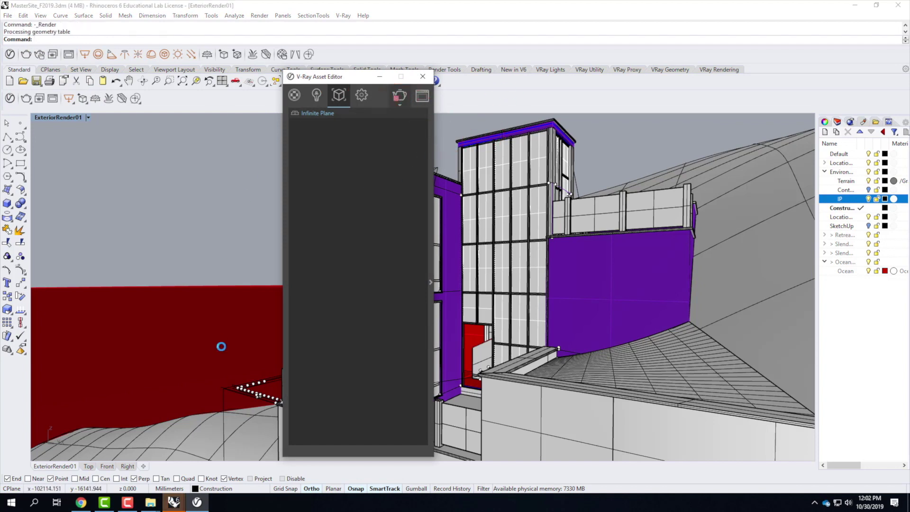
pyautogui.click(423, 96)
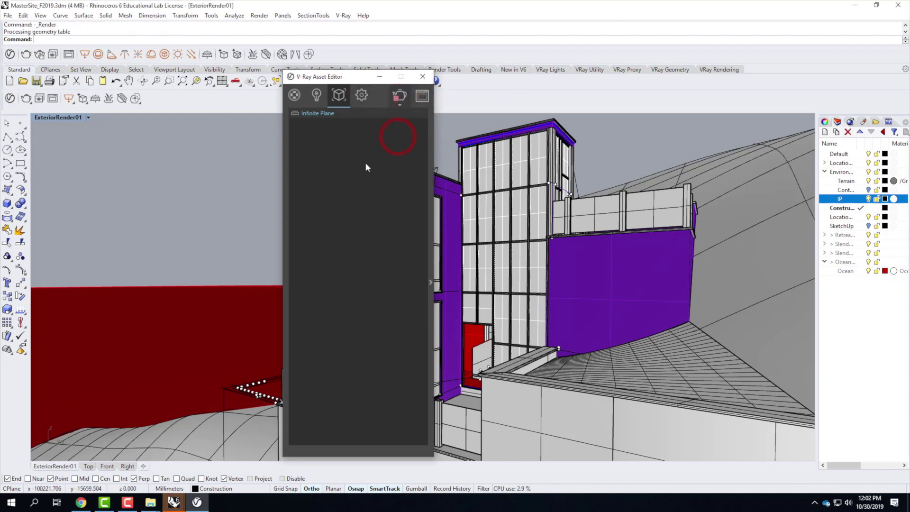
pyautogui.click(173, 502)
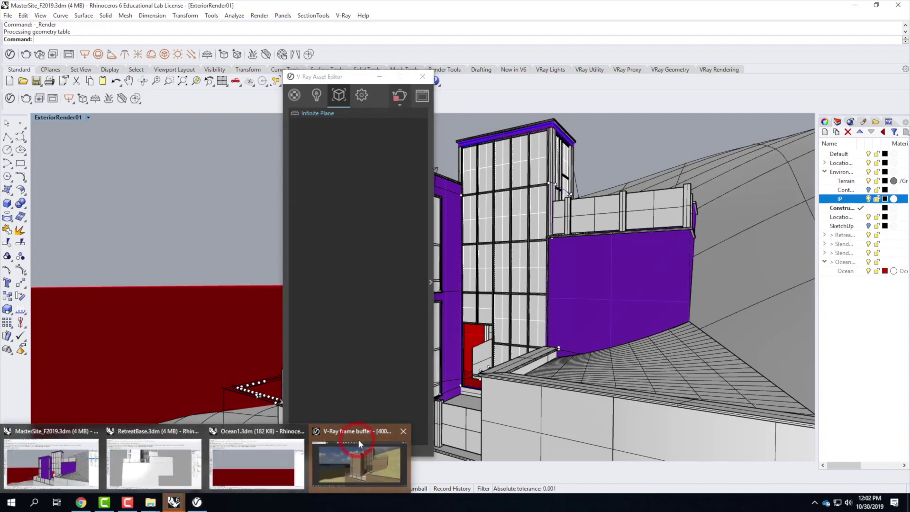
pyautogui.click(370, 451)
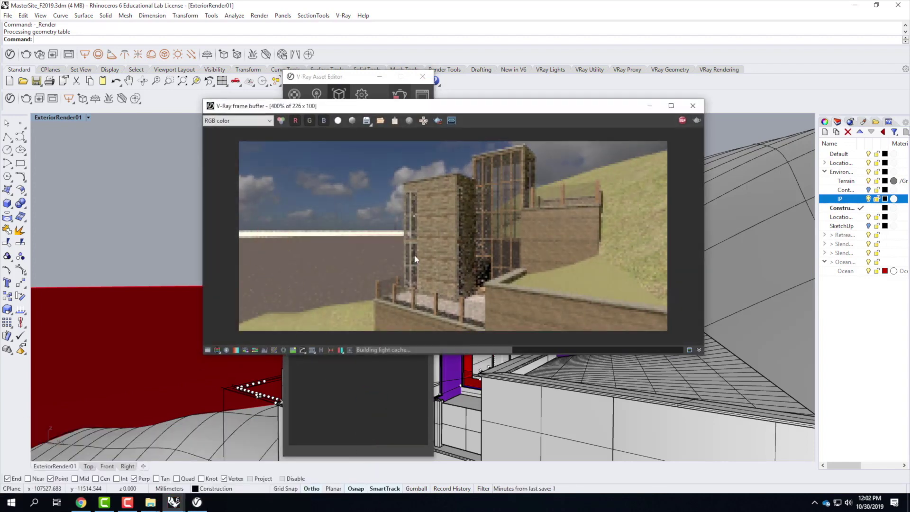